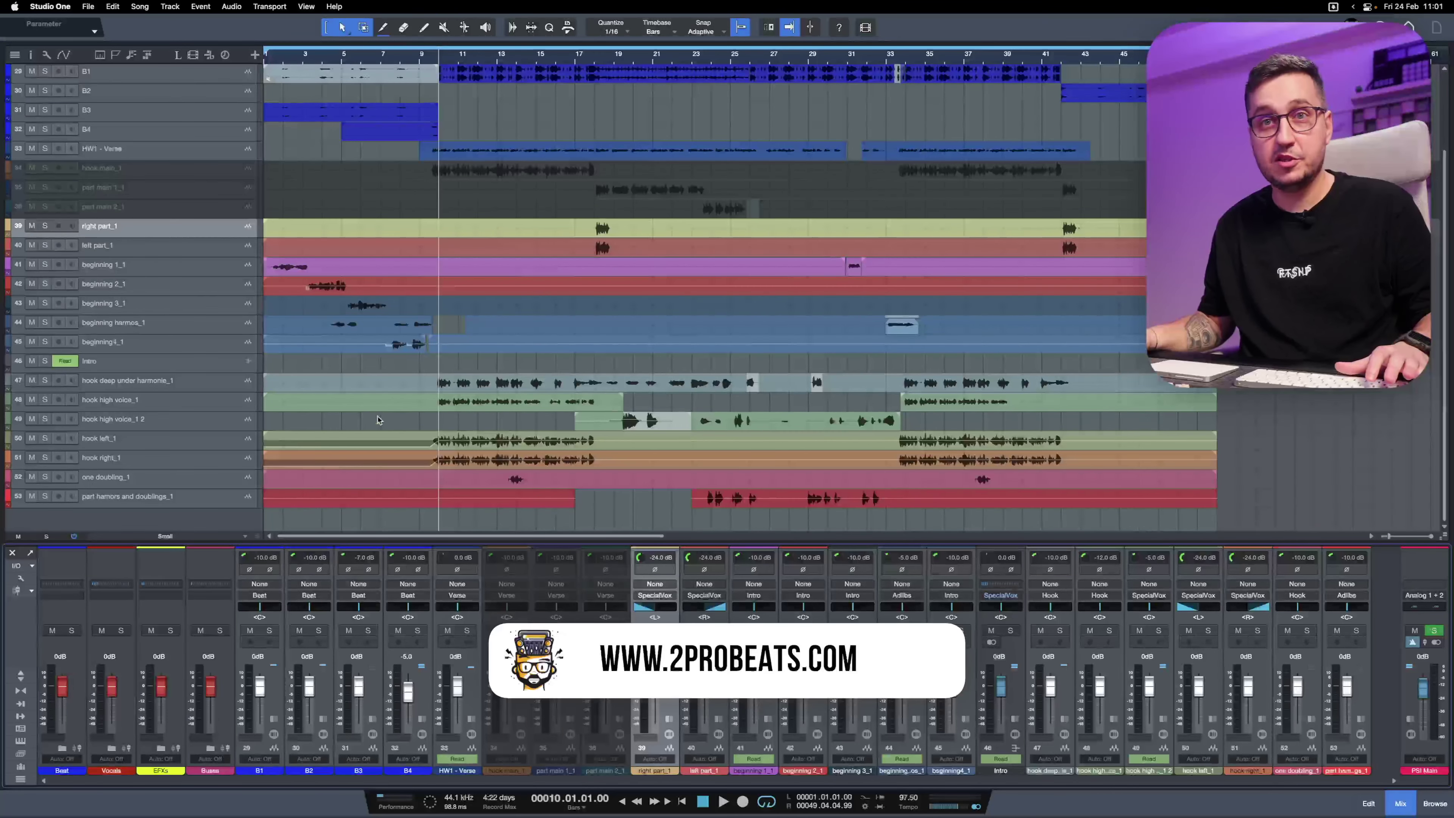
Expand the Buses folder in the mixer to view its Beat bus, and collapse the folder again.
click(281, 694)
click(210, 749)
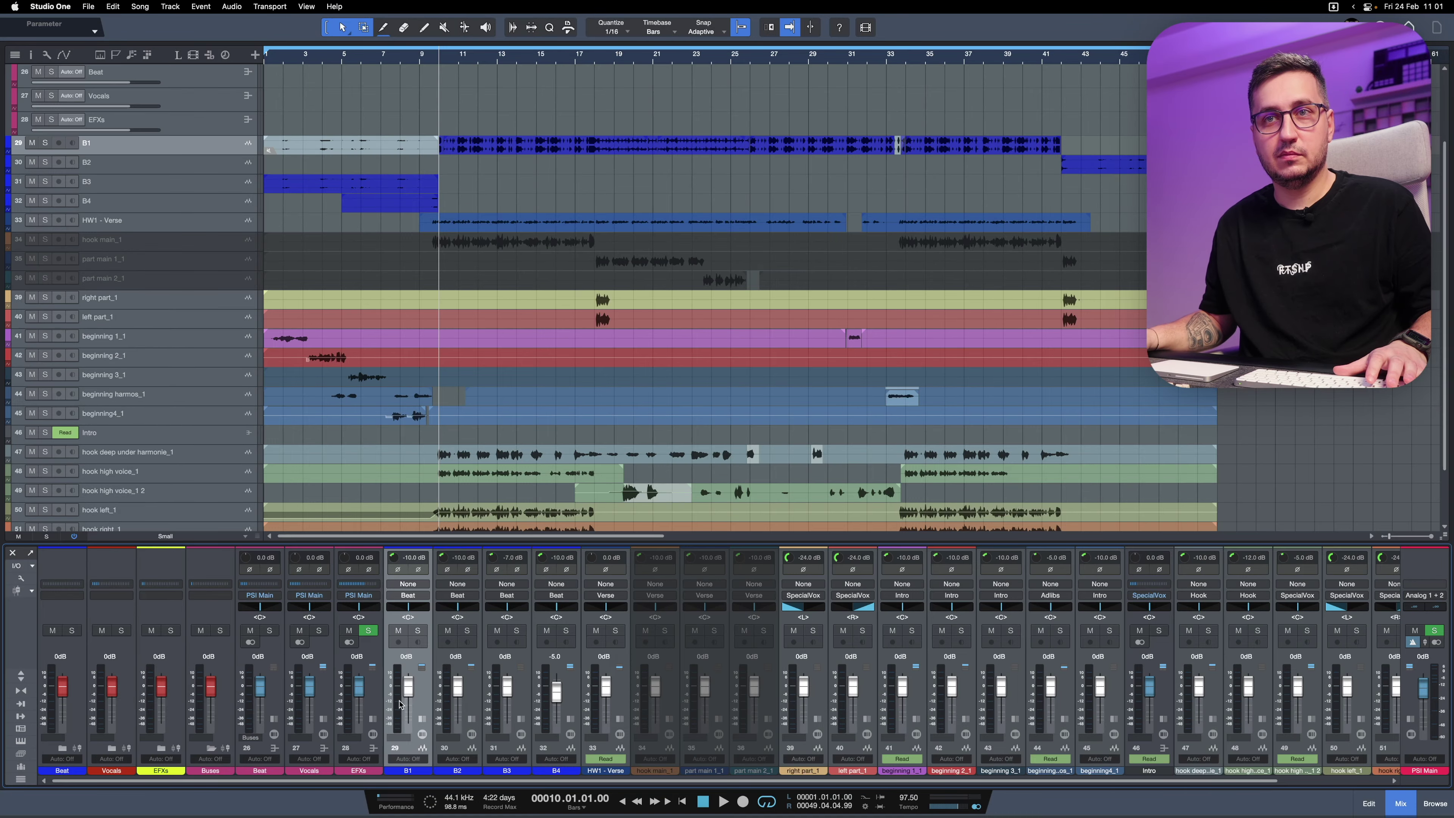
click(274, 709)
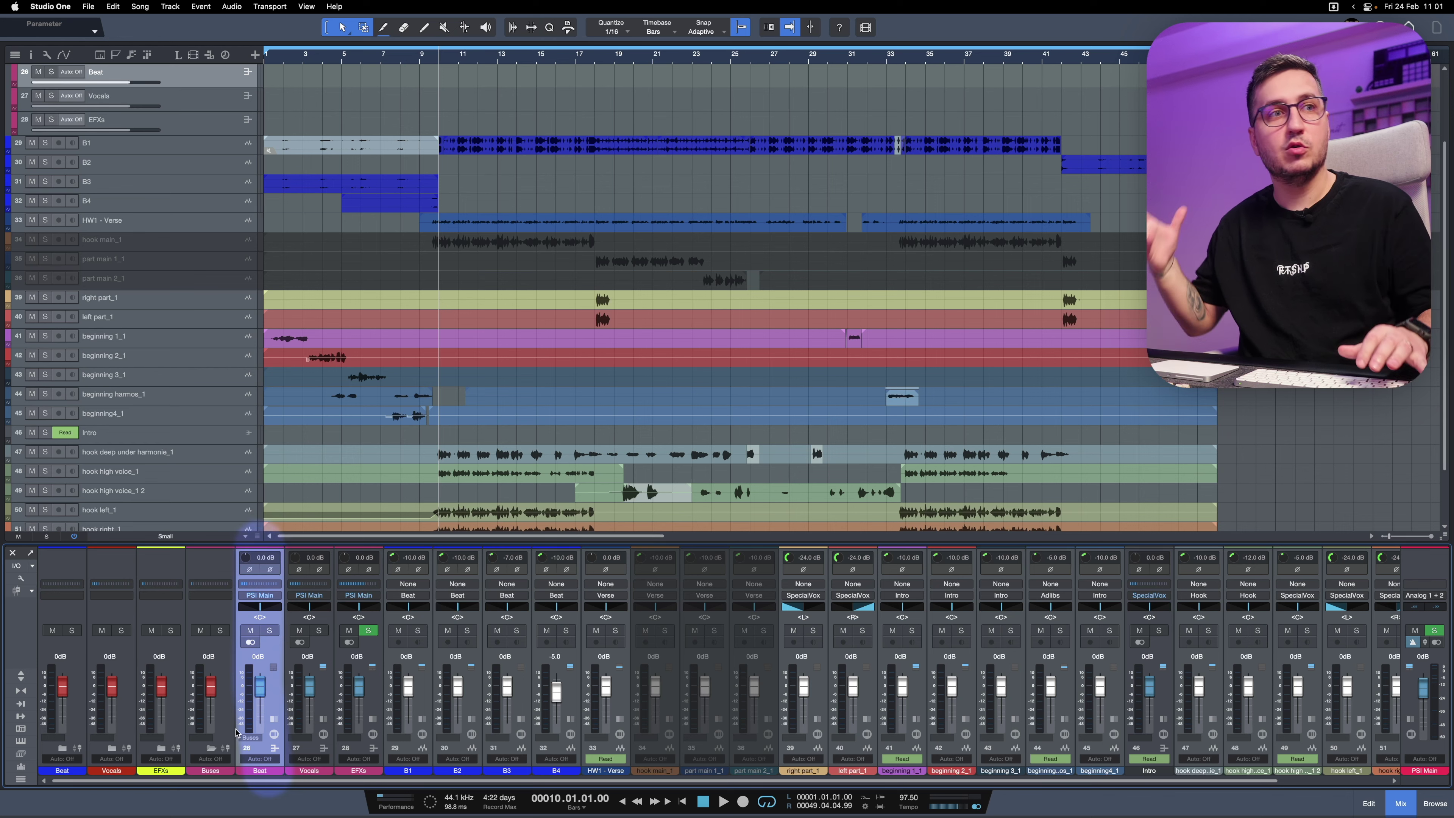
click(211, 748)
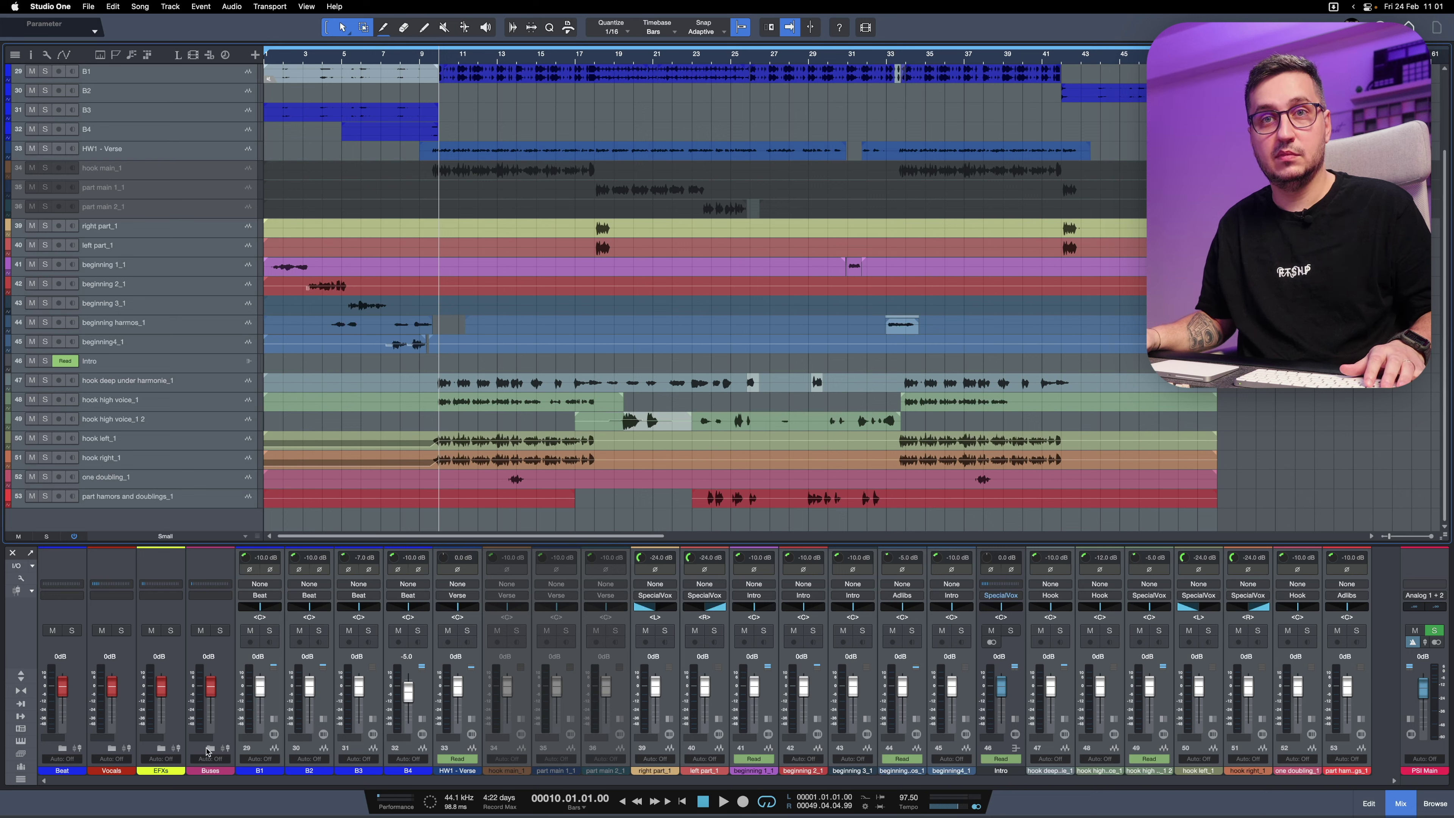
Check the Vocals folder's sub-buses, and select the tracks from right part_1 through part harmors and doublings_1.
click(116, 748)
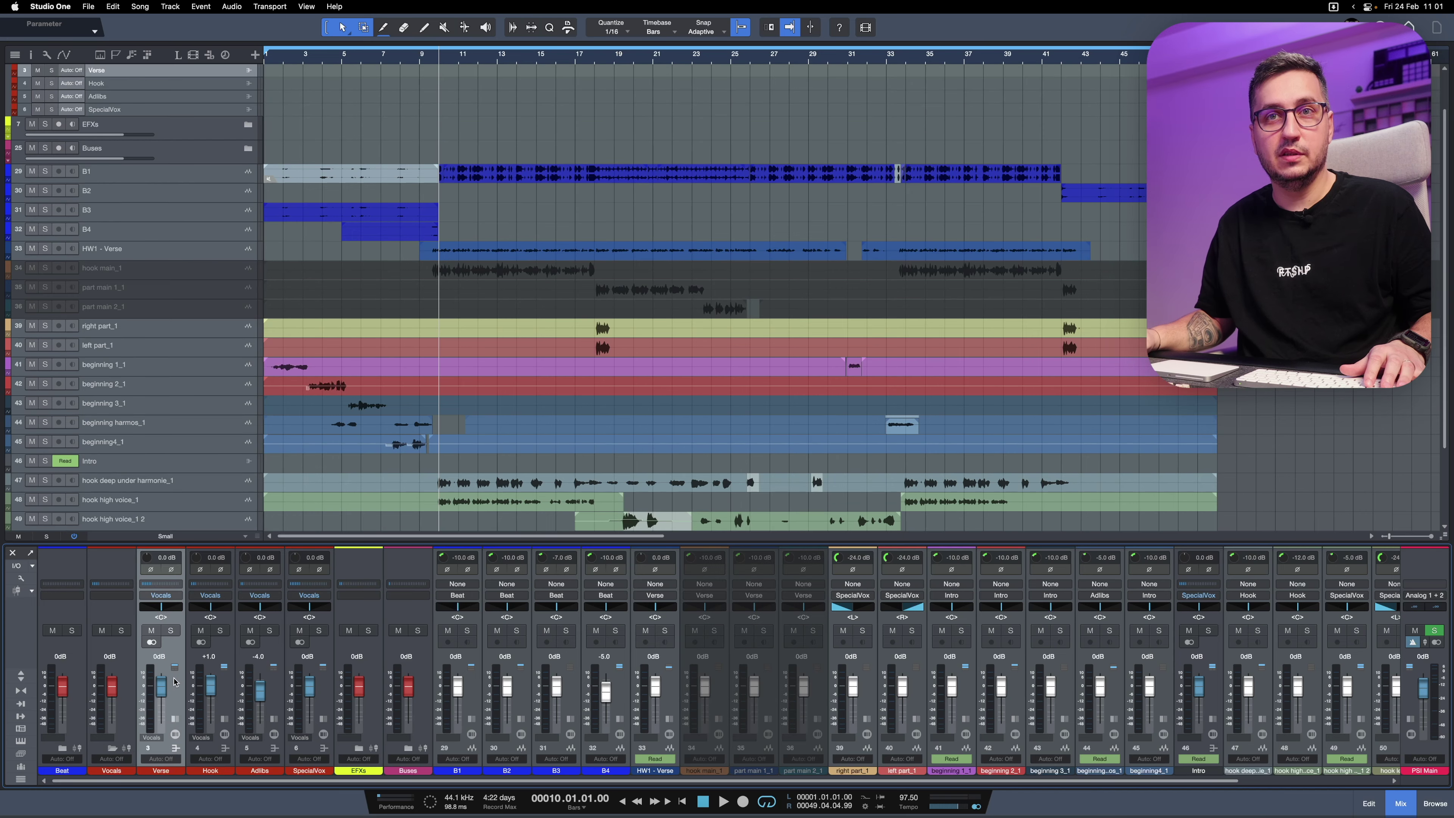
click(116, 749)
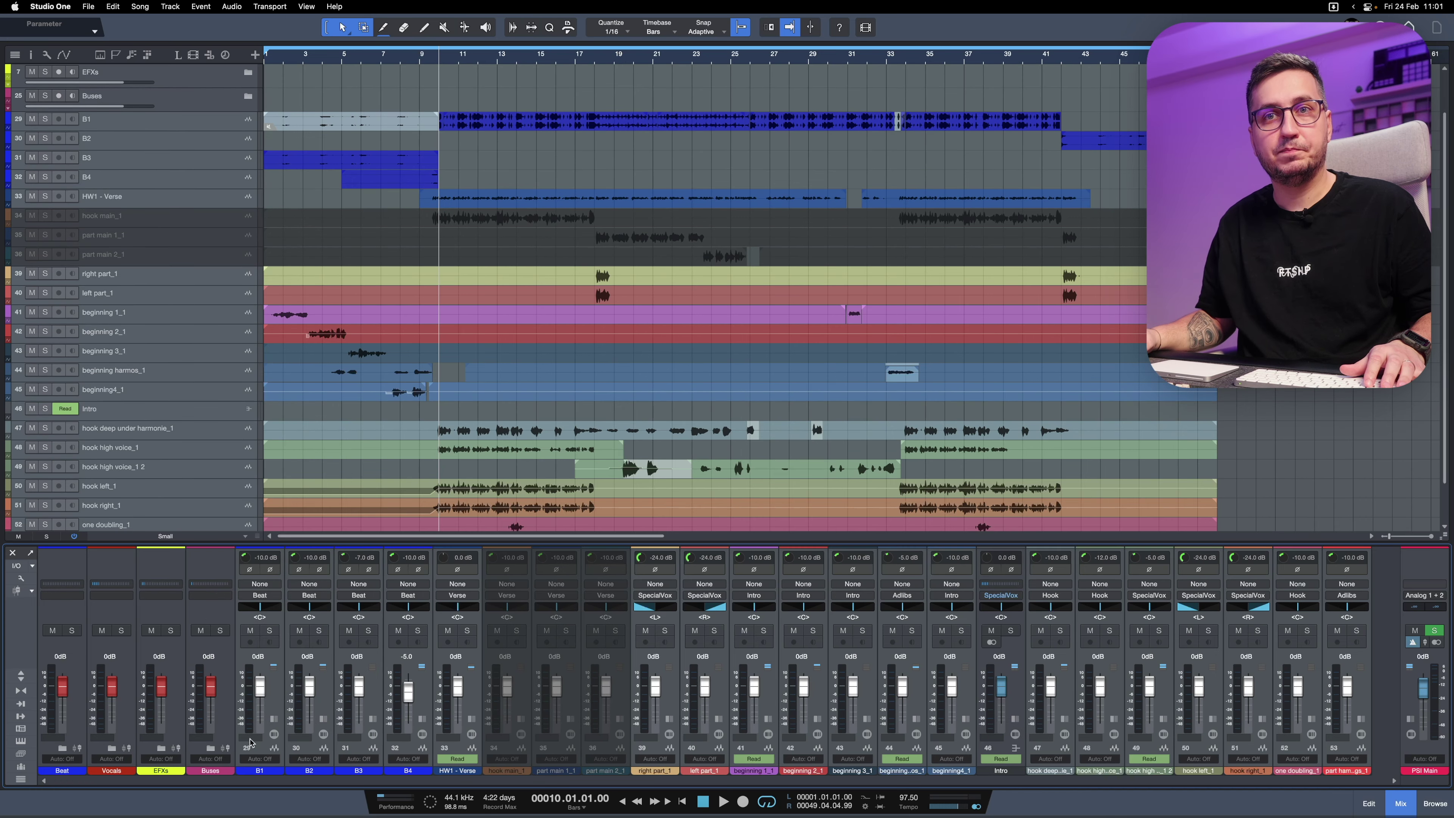
click(128, 276)
scroll(178, 348, down, 2)
shift+click(190, 498)
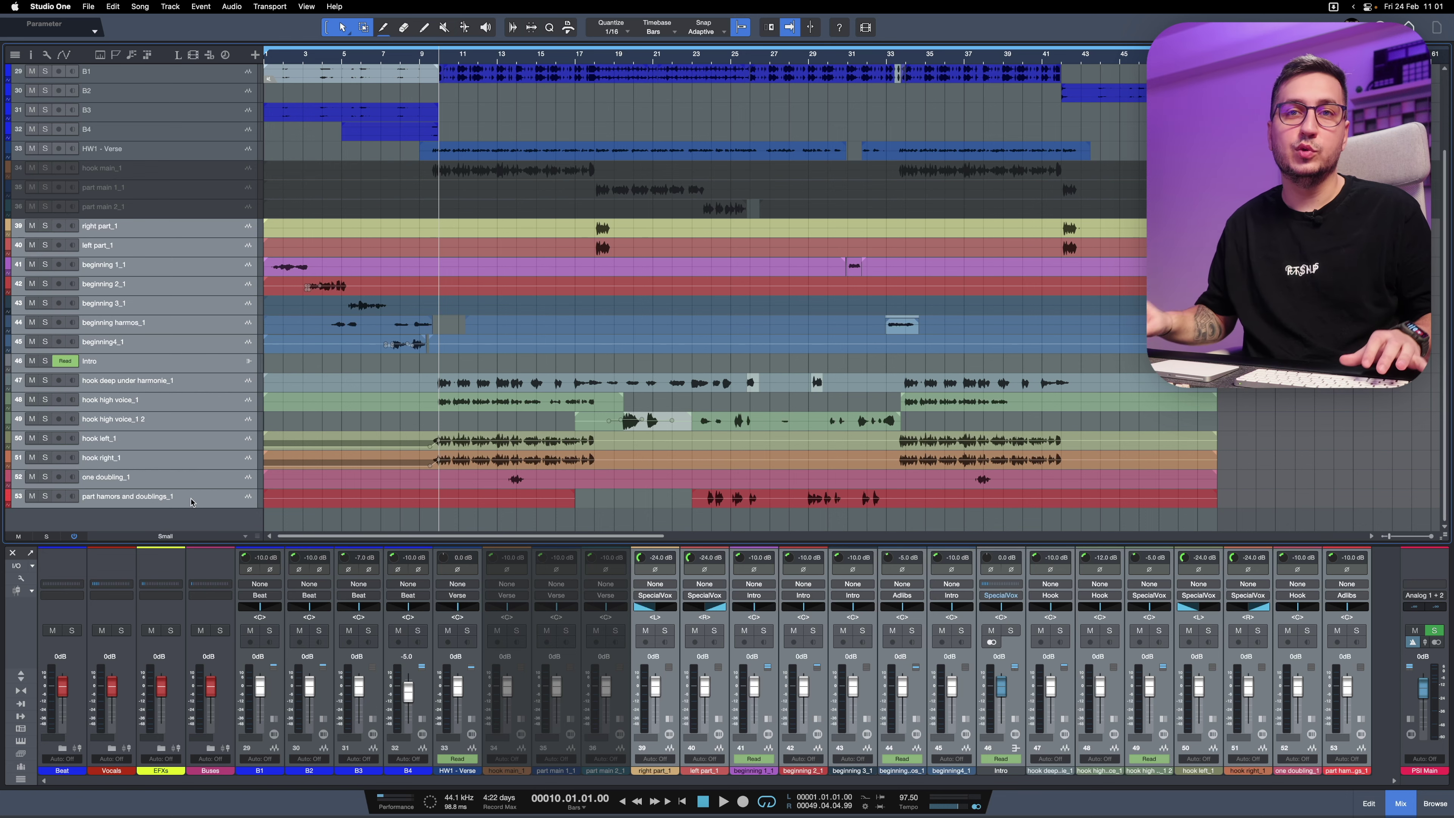
Expand the Vocals folder, inspect its Verse, Hook, Adlibs and SpecialVox buses, and collapse it again.
click(113, 748)
click(223, 705)
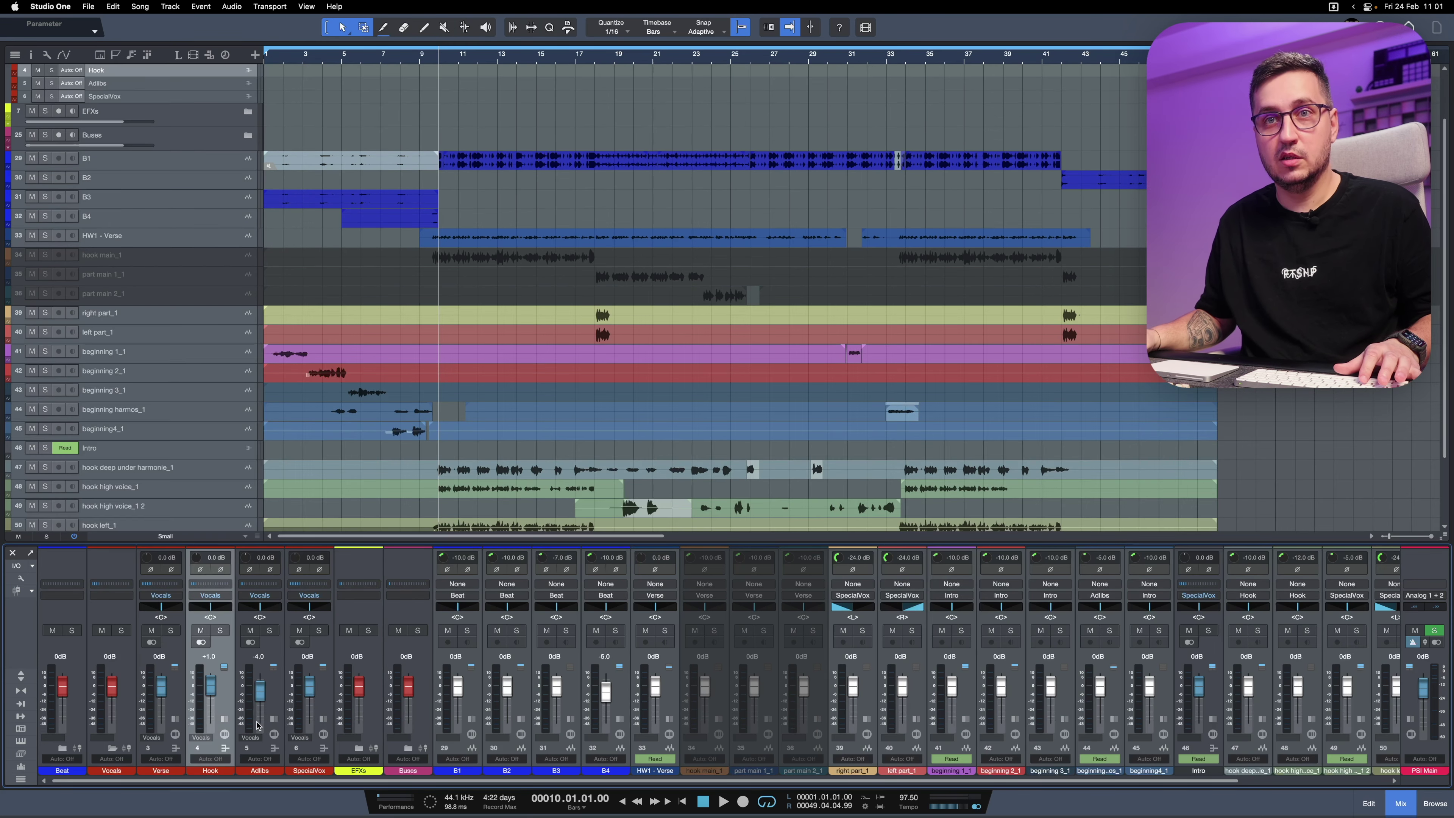
click(270, 701)
click(322, 711)
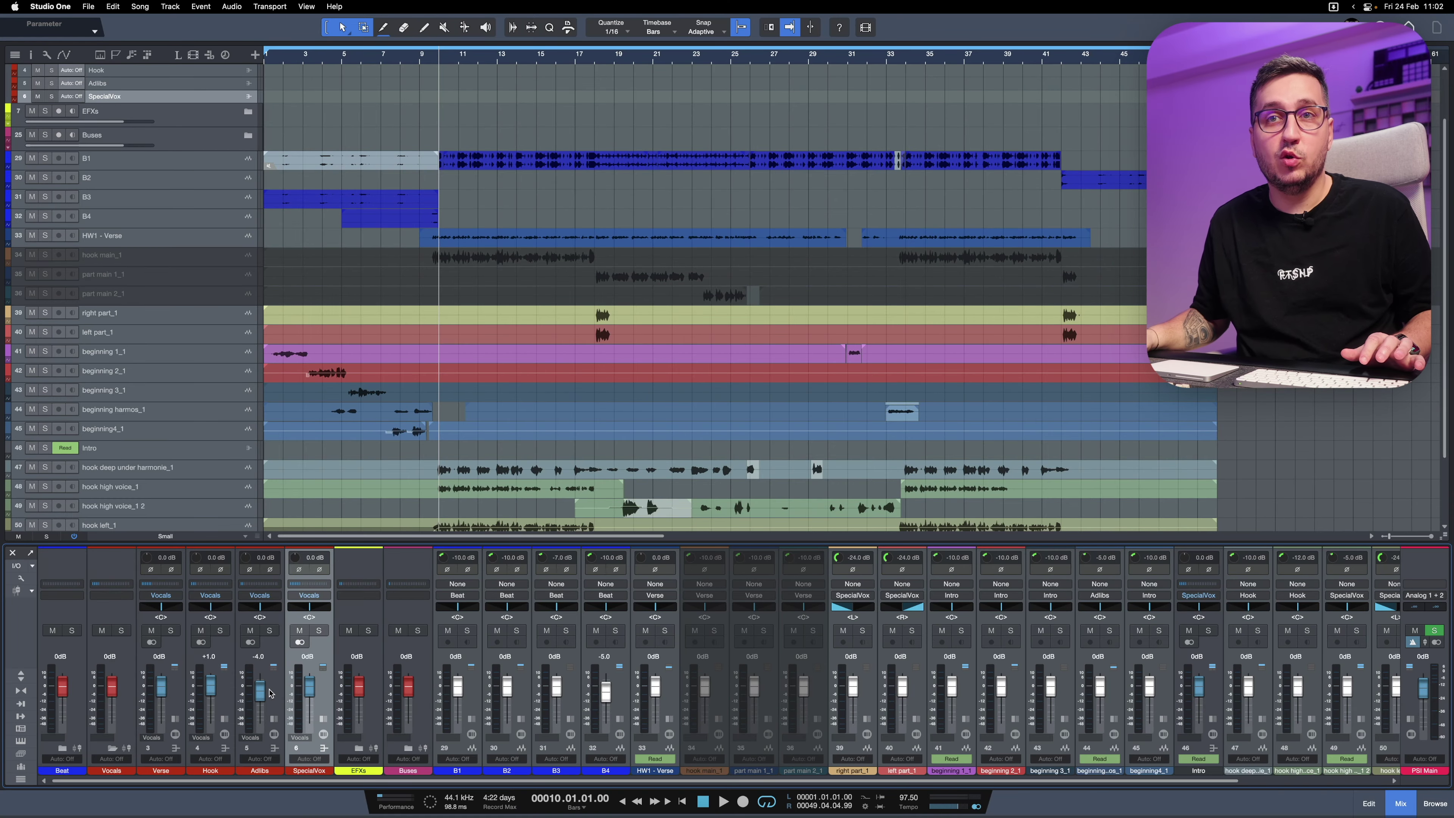
click(270, 693)
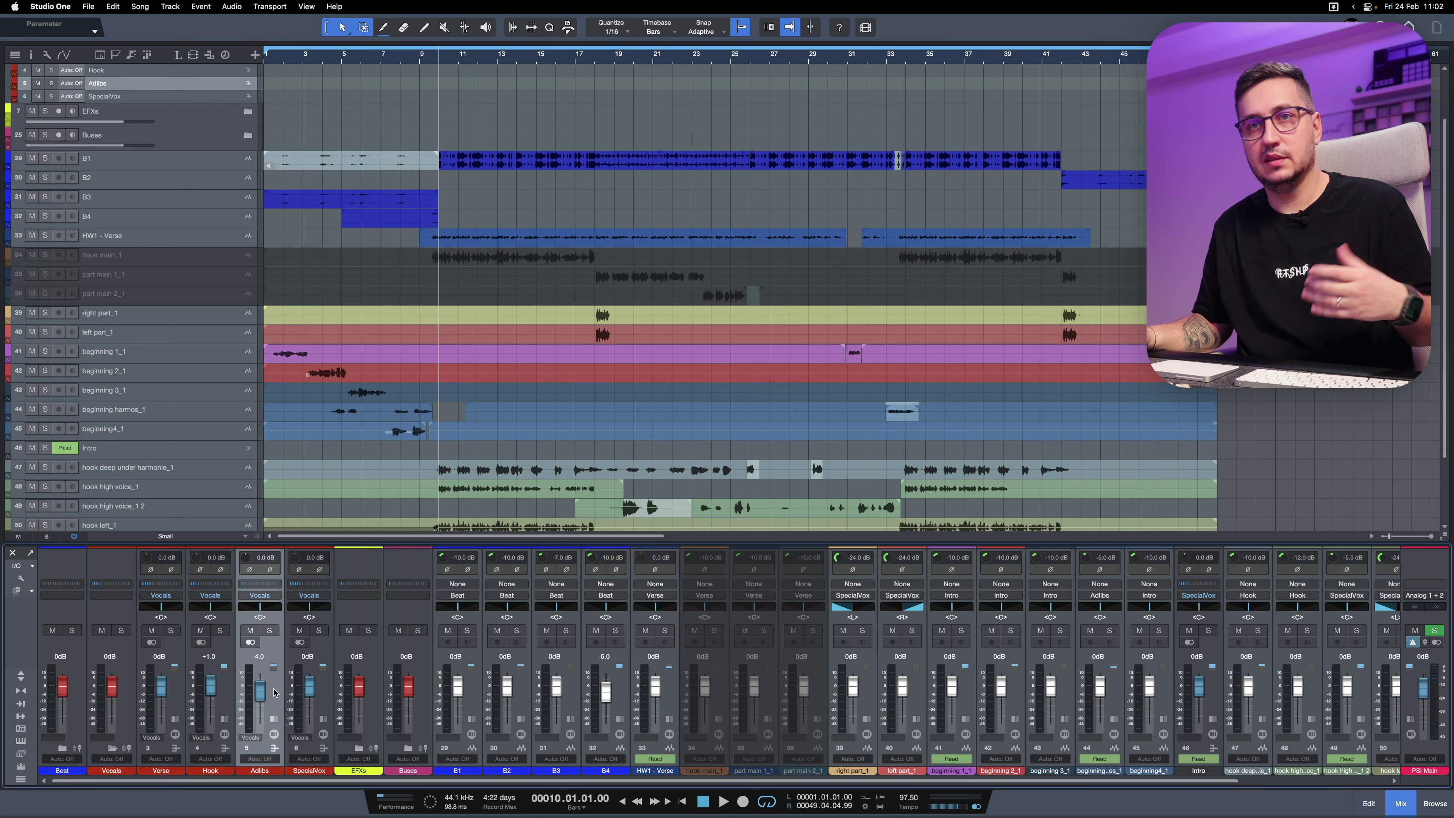
click(332, 689)
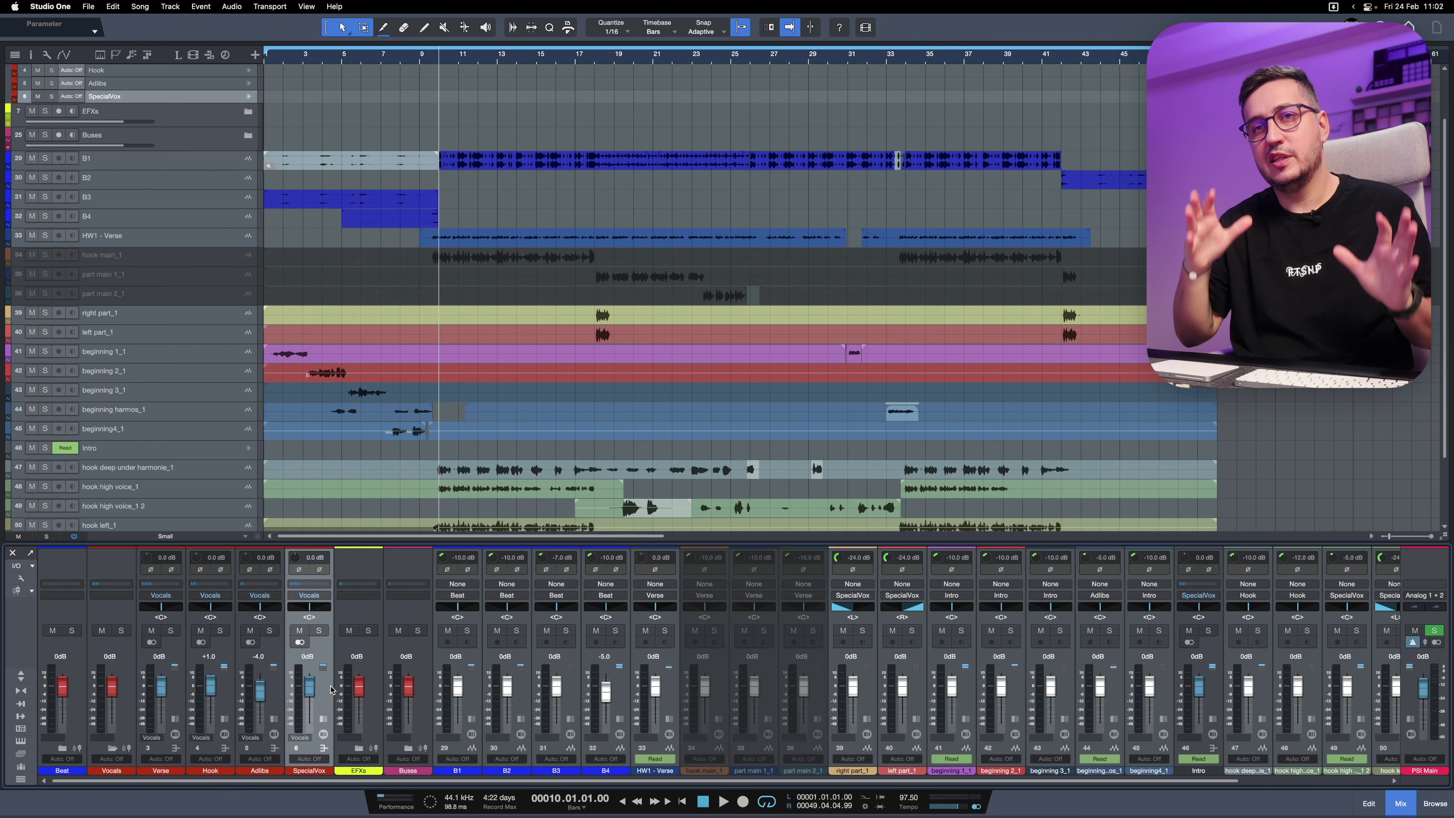
click(184, 689)
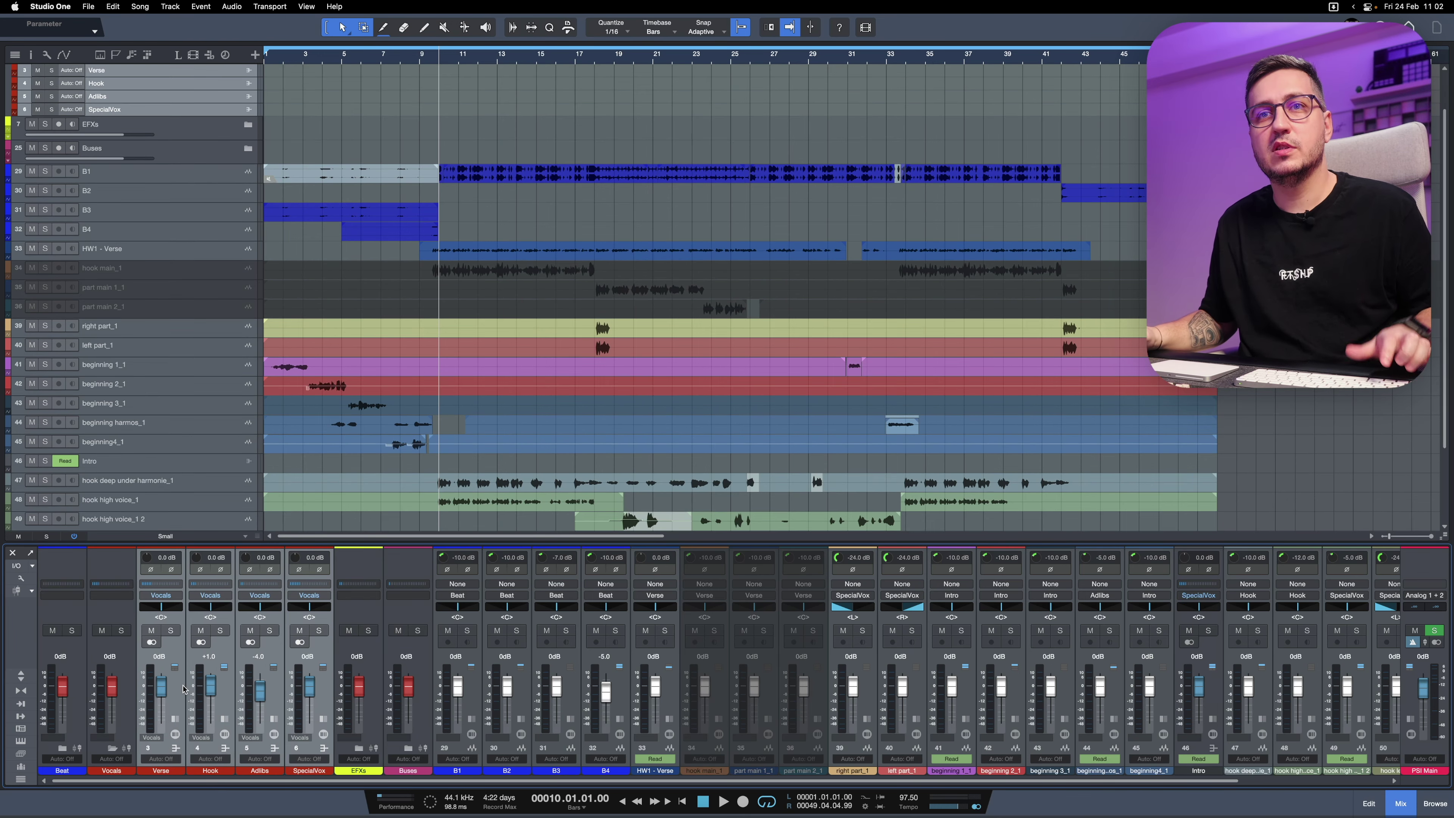
click(112, 751)
Show the channels of the Buses folder, select the Vocals bus, and hide them again.
click(210, 748)
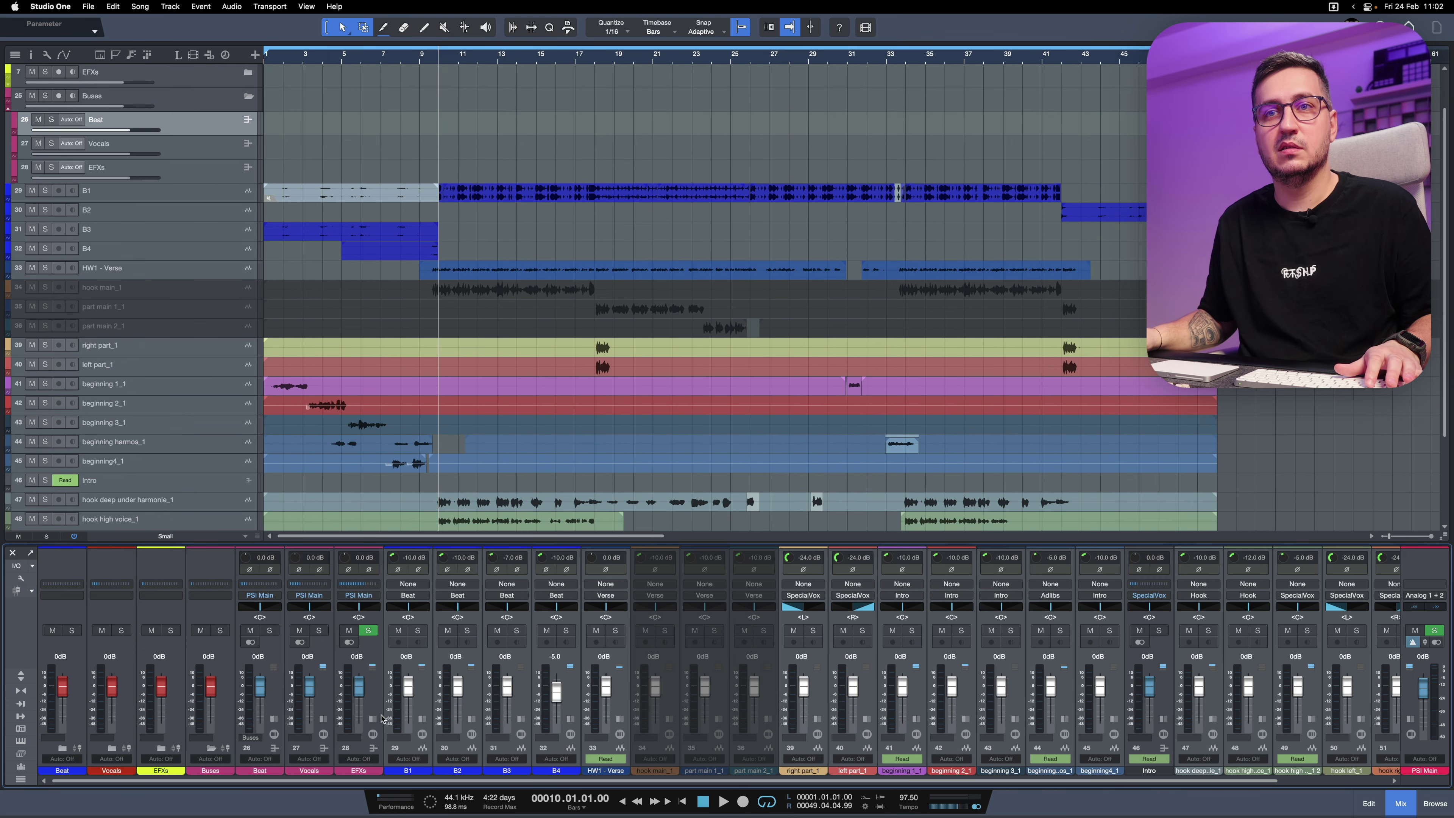
click(323, 696)
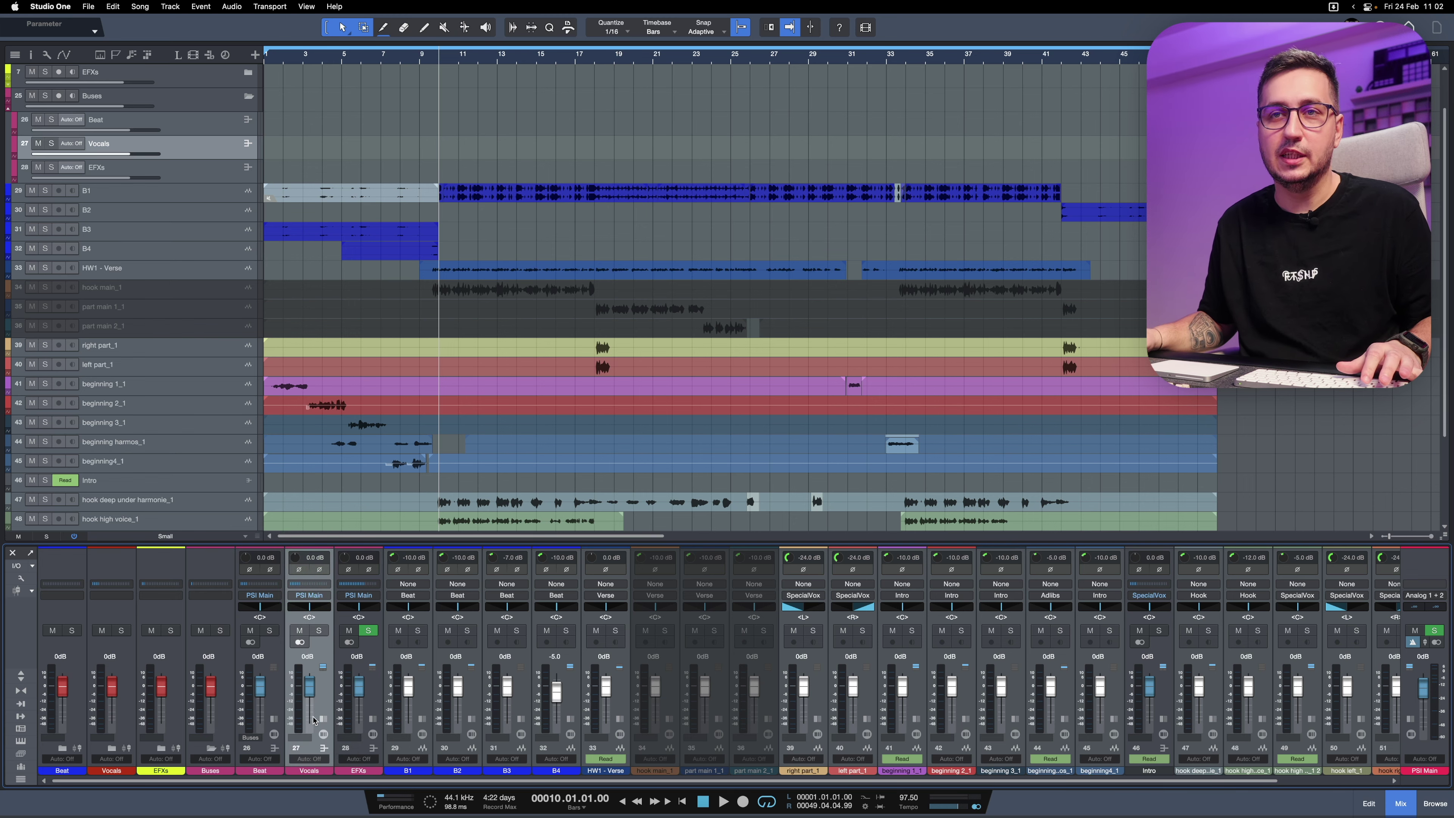
click(212, 747)
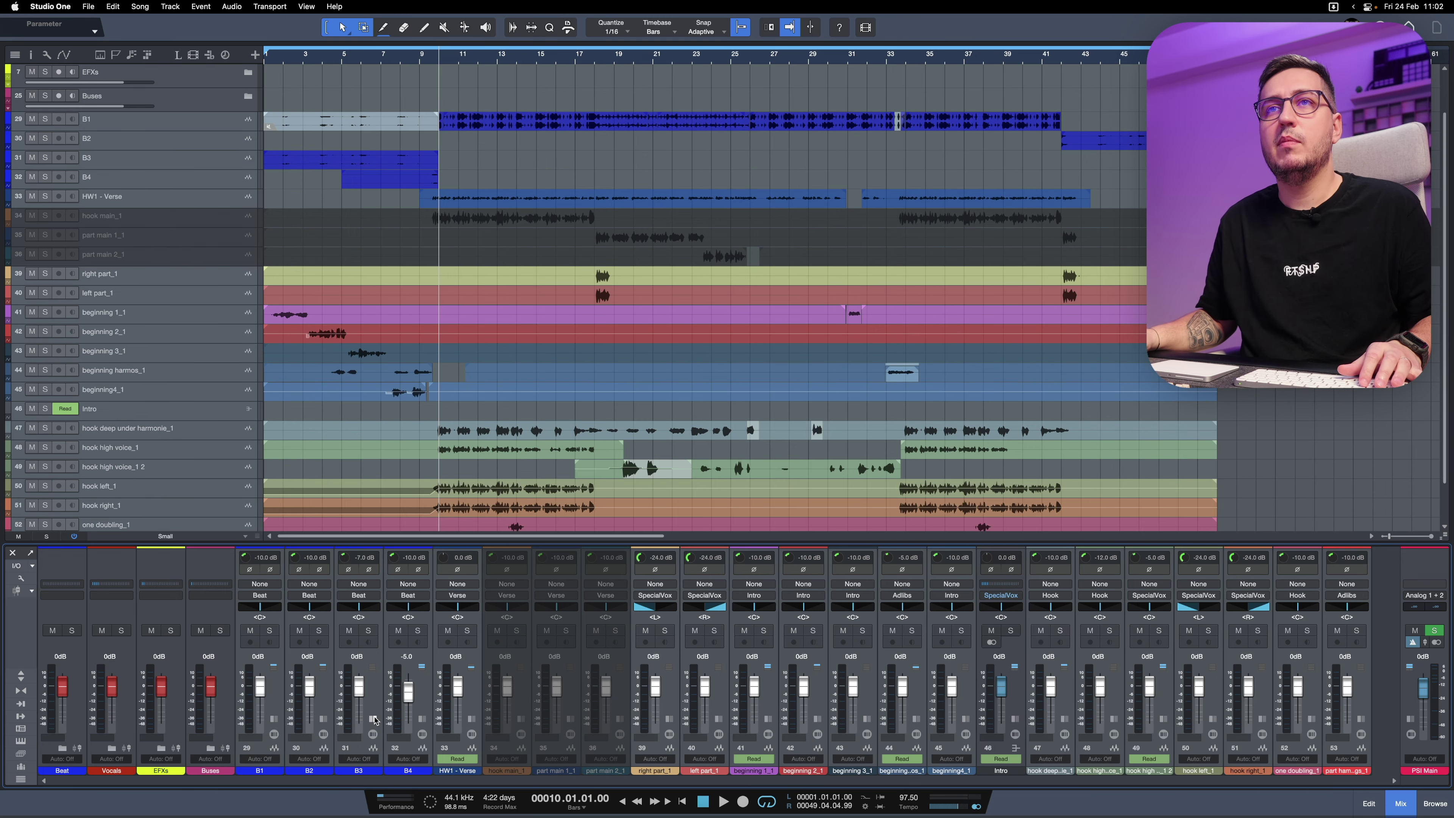
Show the PSI Main channel's inserts and view the iZotope Ozone 4 plug-in window, closing it again.
click(1414, 718)
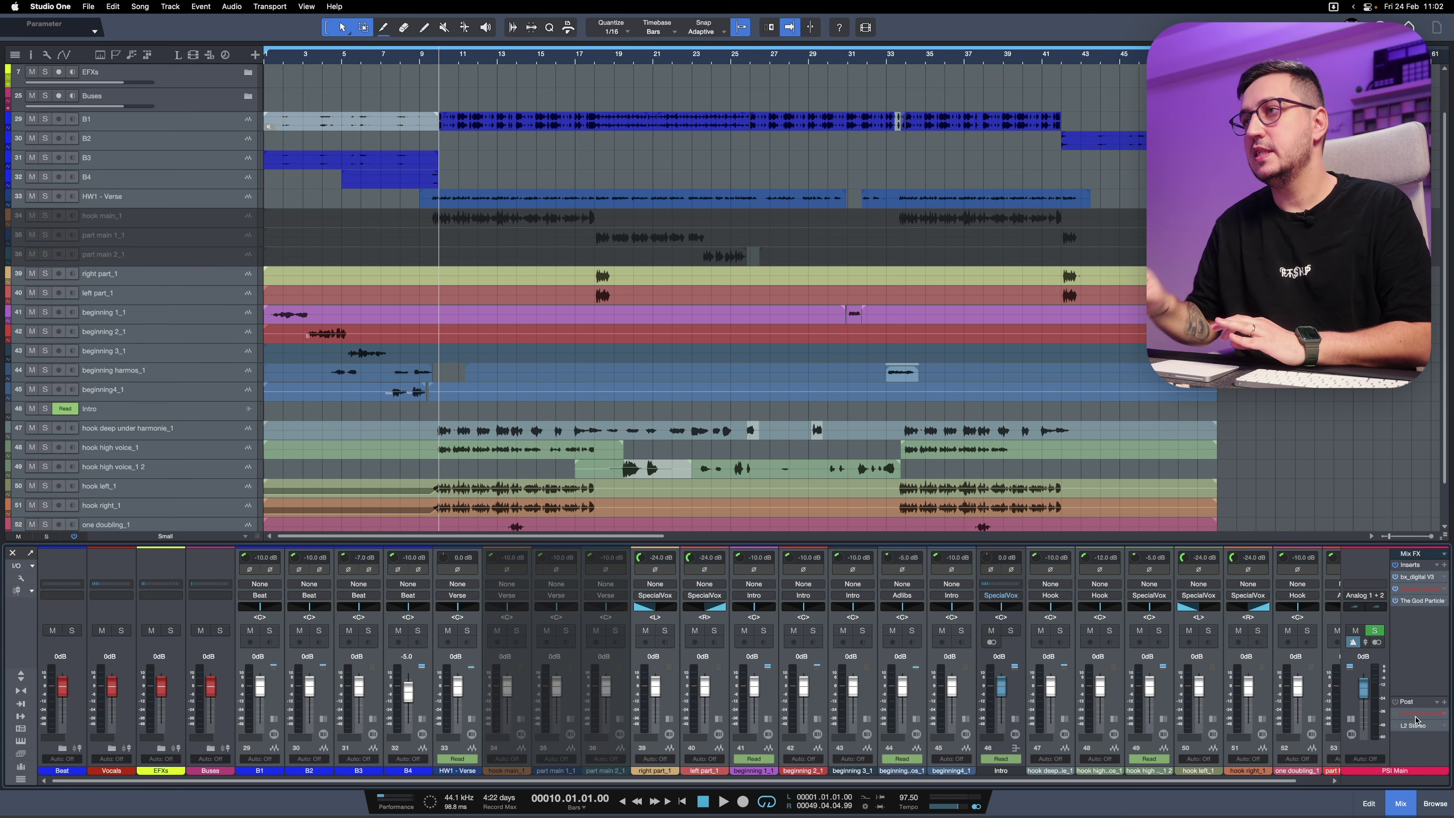
click(1419, 590)
drag(757, 132, 608, 158)
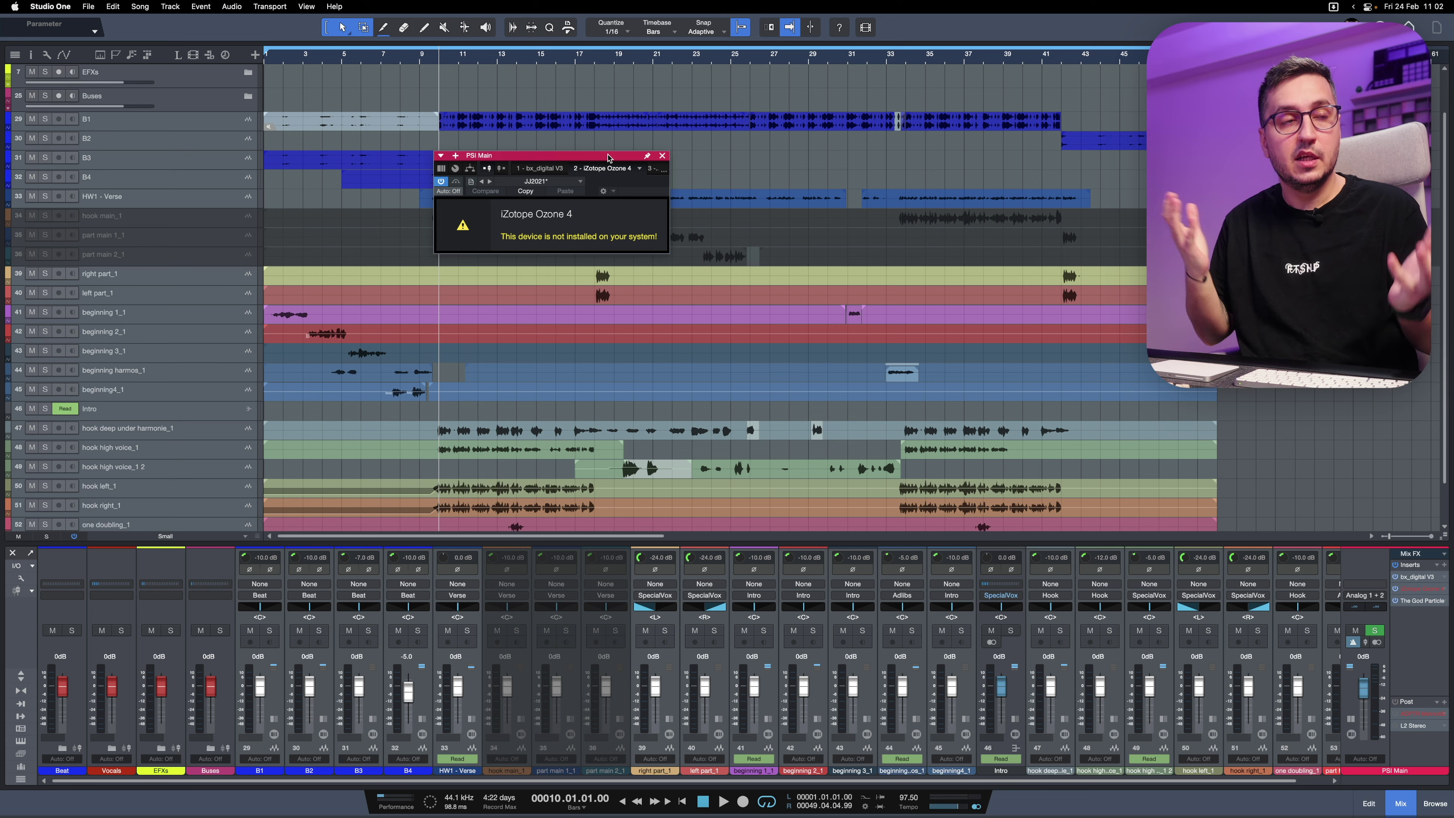
click(662, 157)
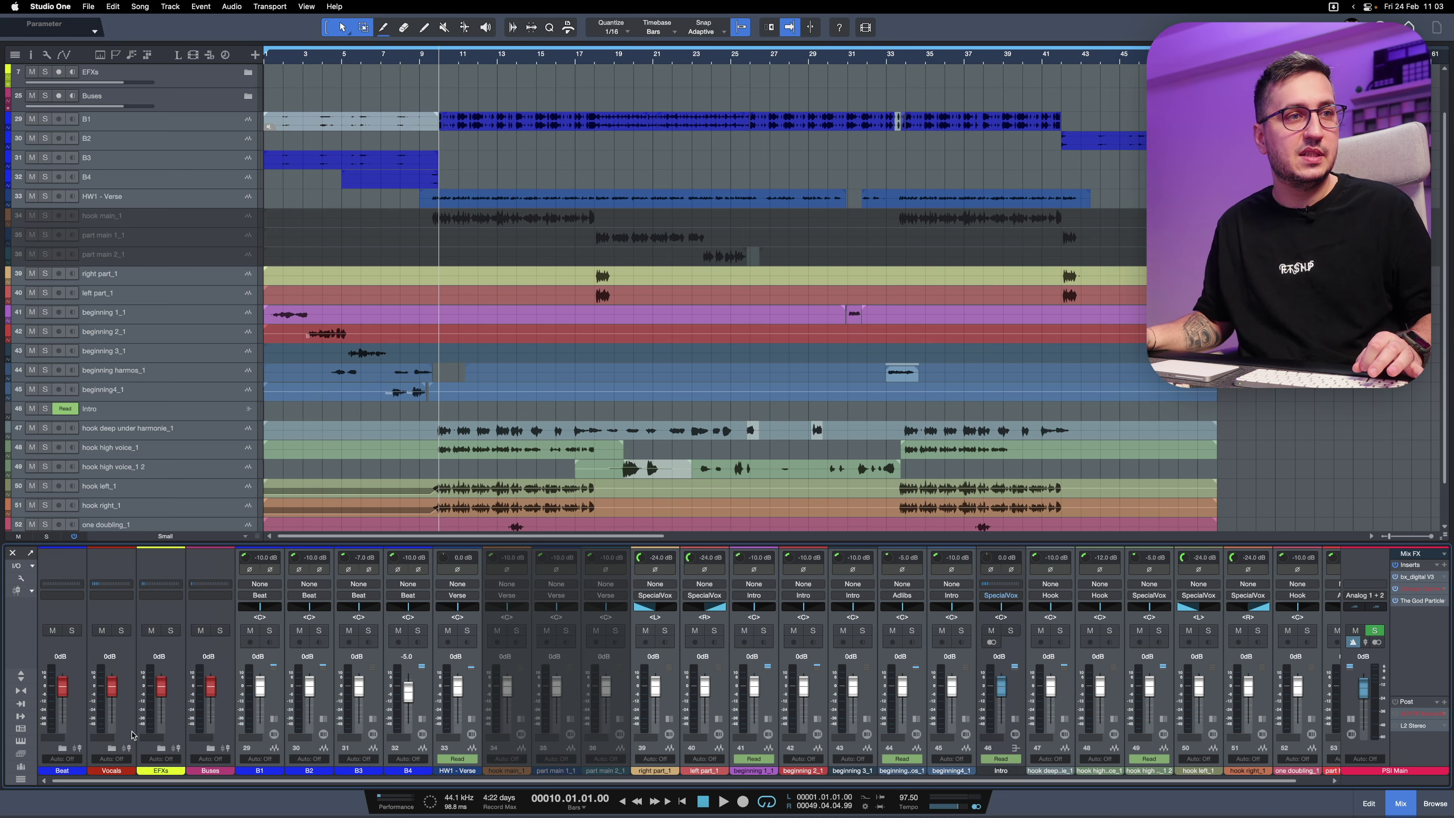
Enlarge the mixer to show inserts and sends, and examine the effects on the beat and vocal channels.
click(20, 675)
click(260, 394)
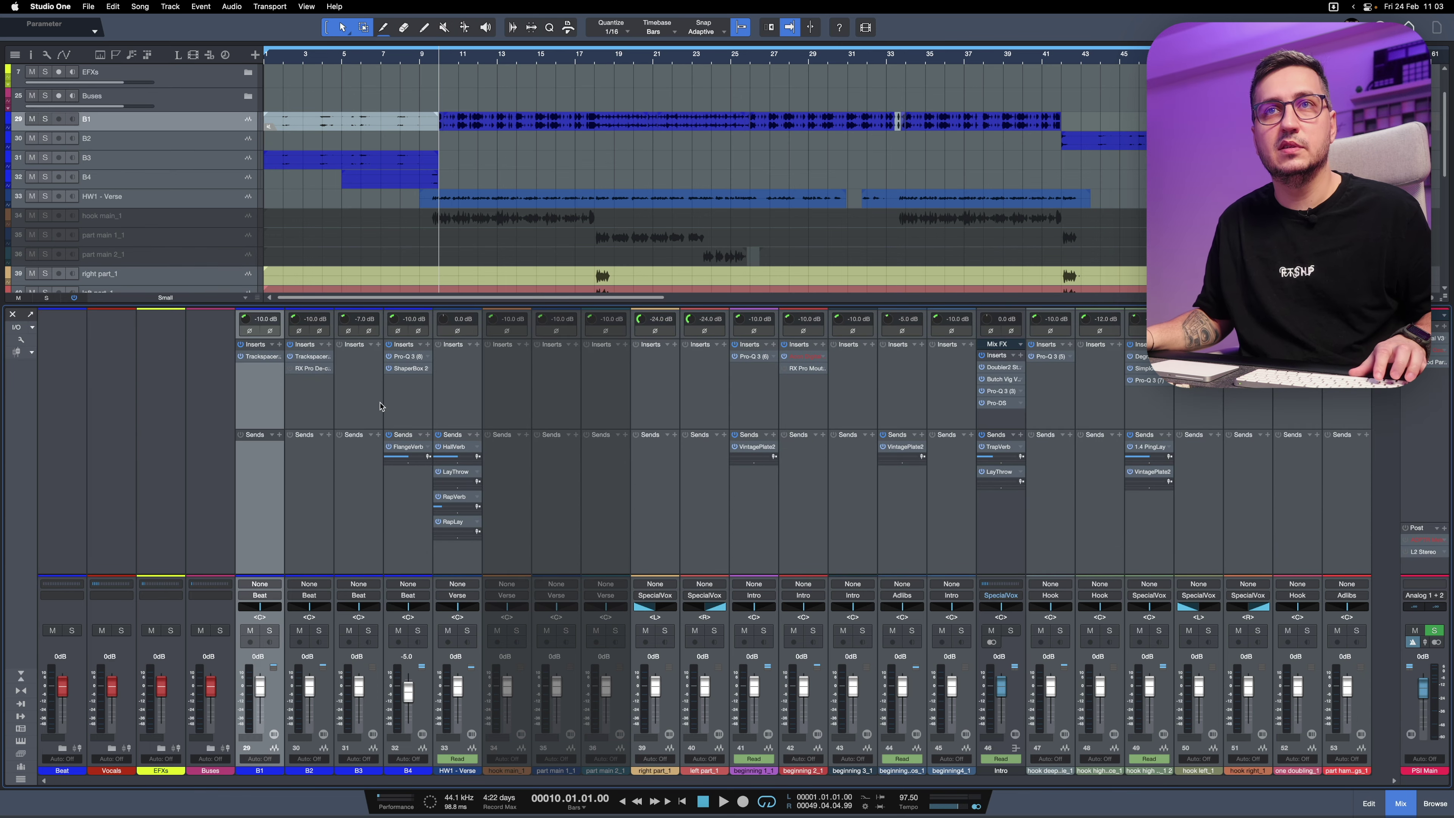
shift+click(414, 386)
click(398, 492)
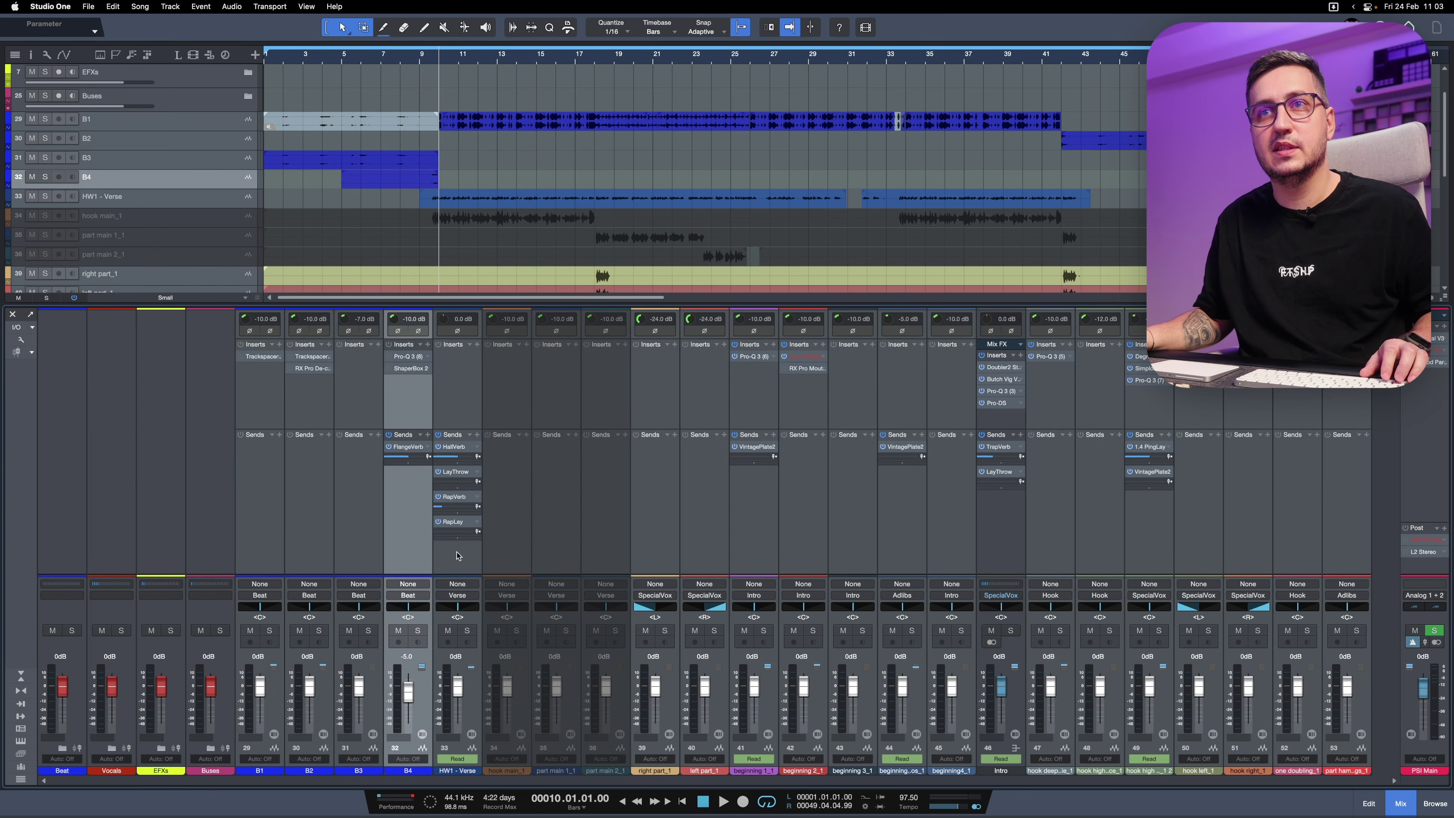
shift+click(459, 555)
click(764, 392)
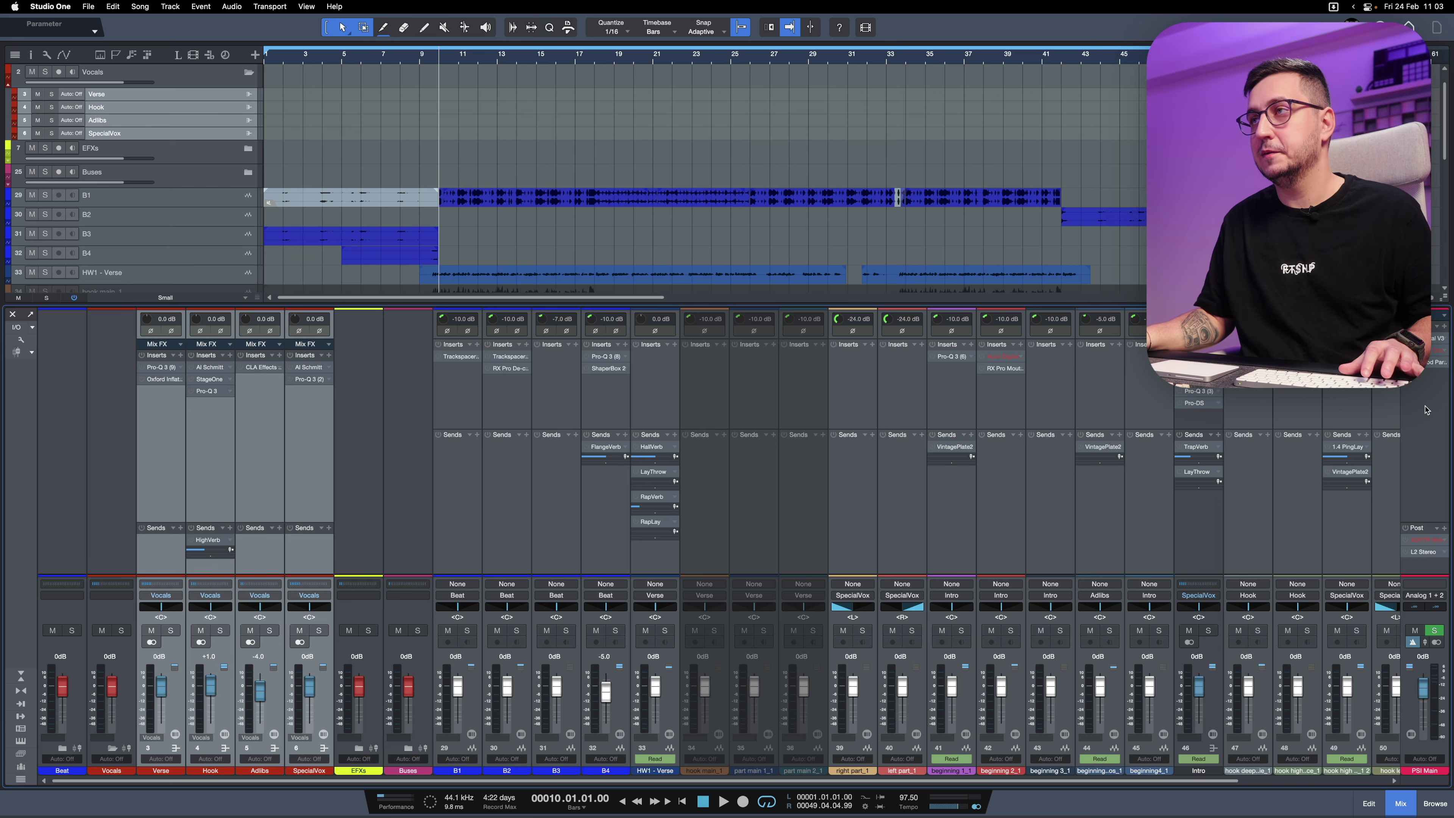
Open The God Particle on the PSI Main channel and play the song from bar 10.
click(1437, 362)
drag(469, 340, 502, 340)
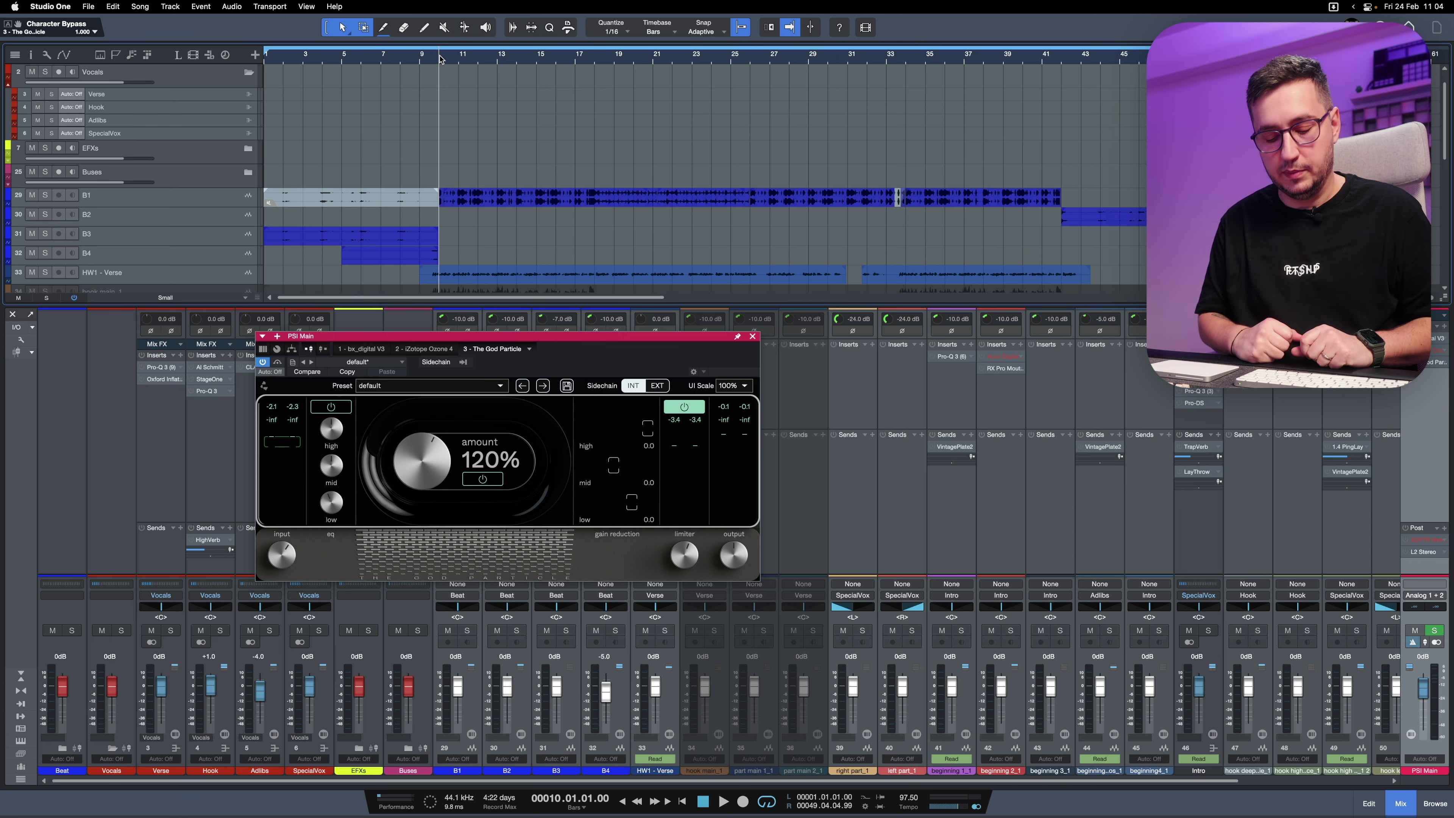
key(space)
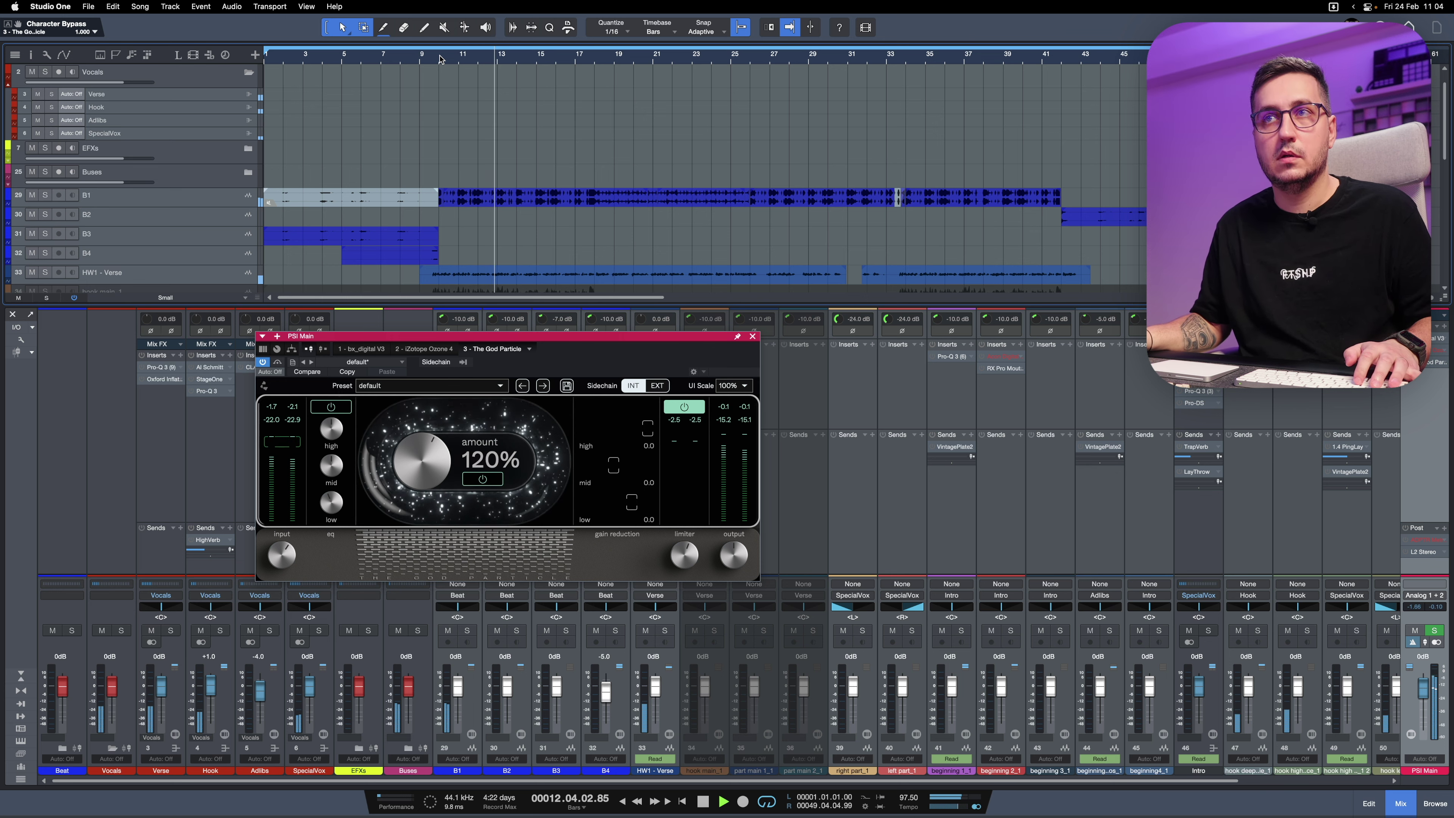
Switch to the bx_digital V3 plug-in on PSI Main and examine its EQ and Mono-Maker settings.
click(361, 349)
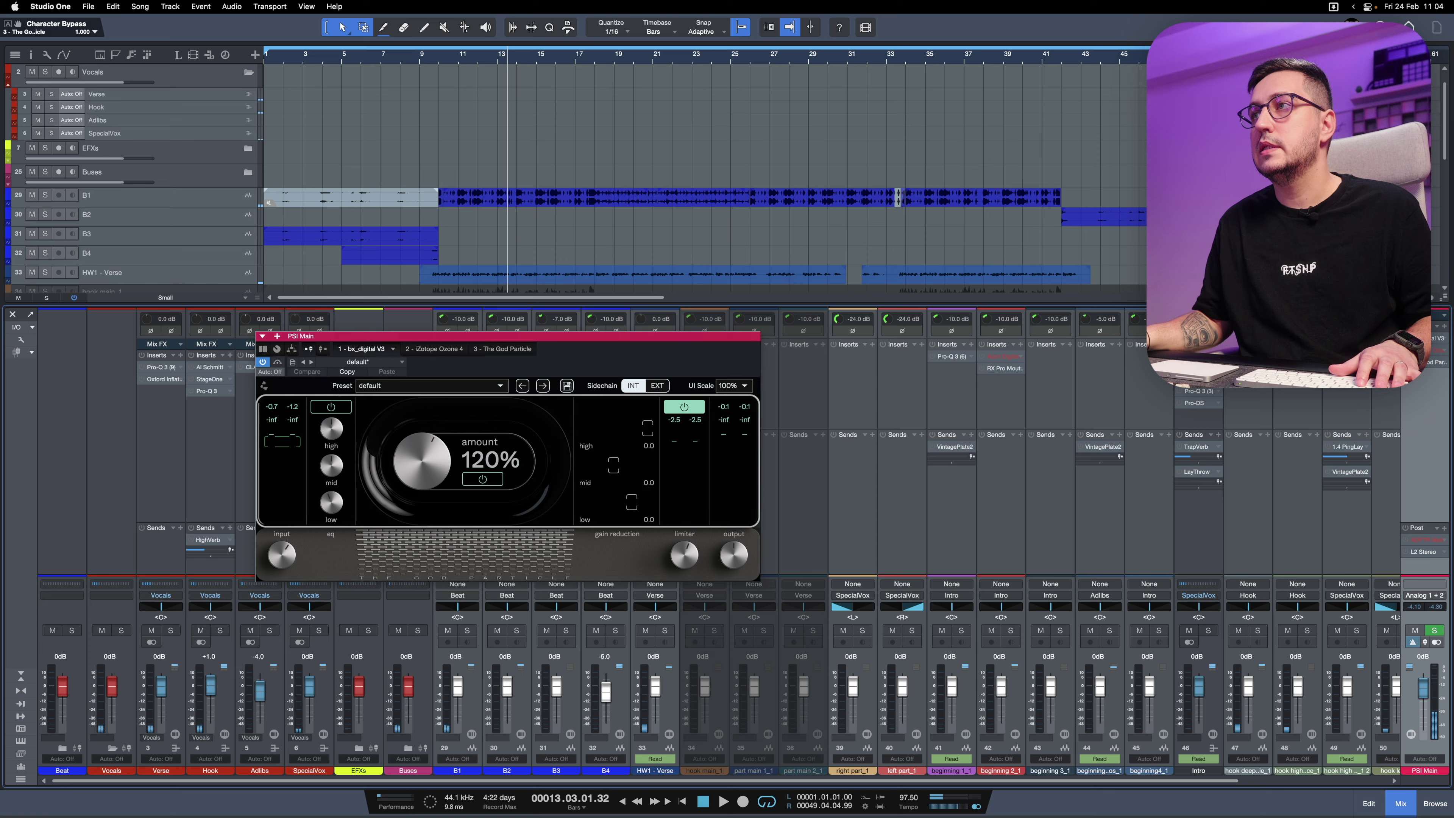
drag(787, 339, 618, 113)
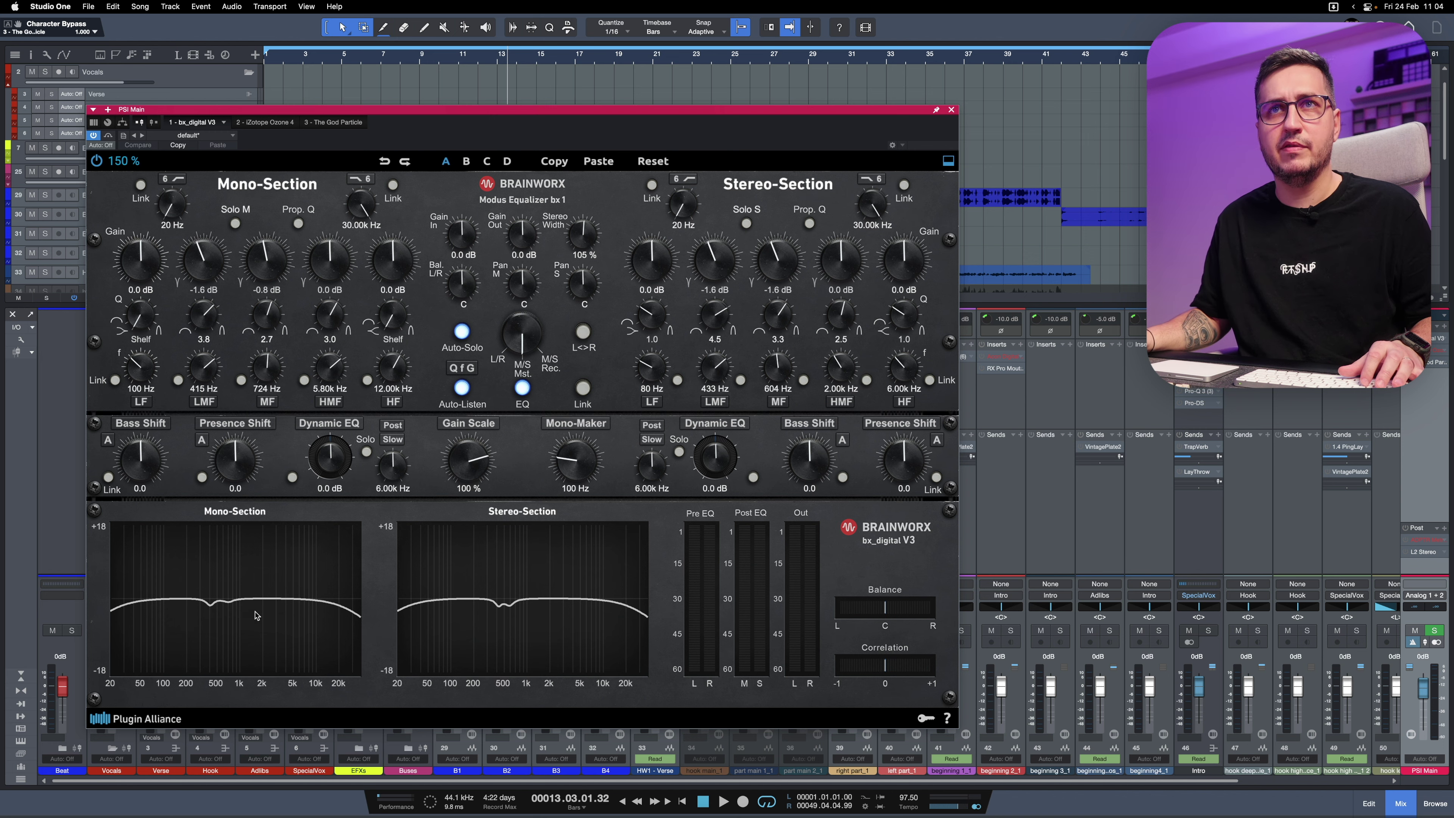
click(577, 461)
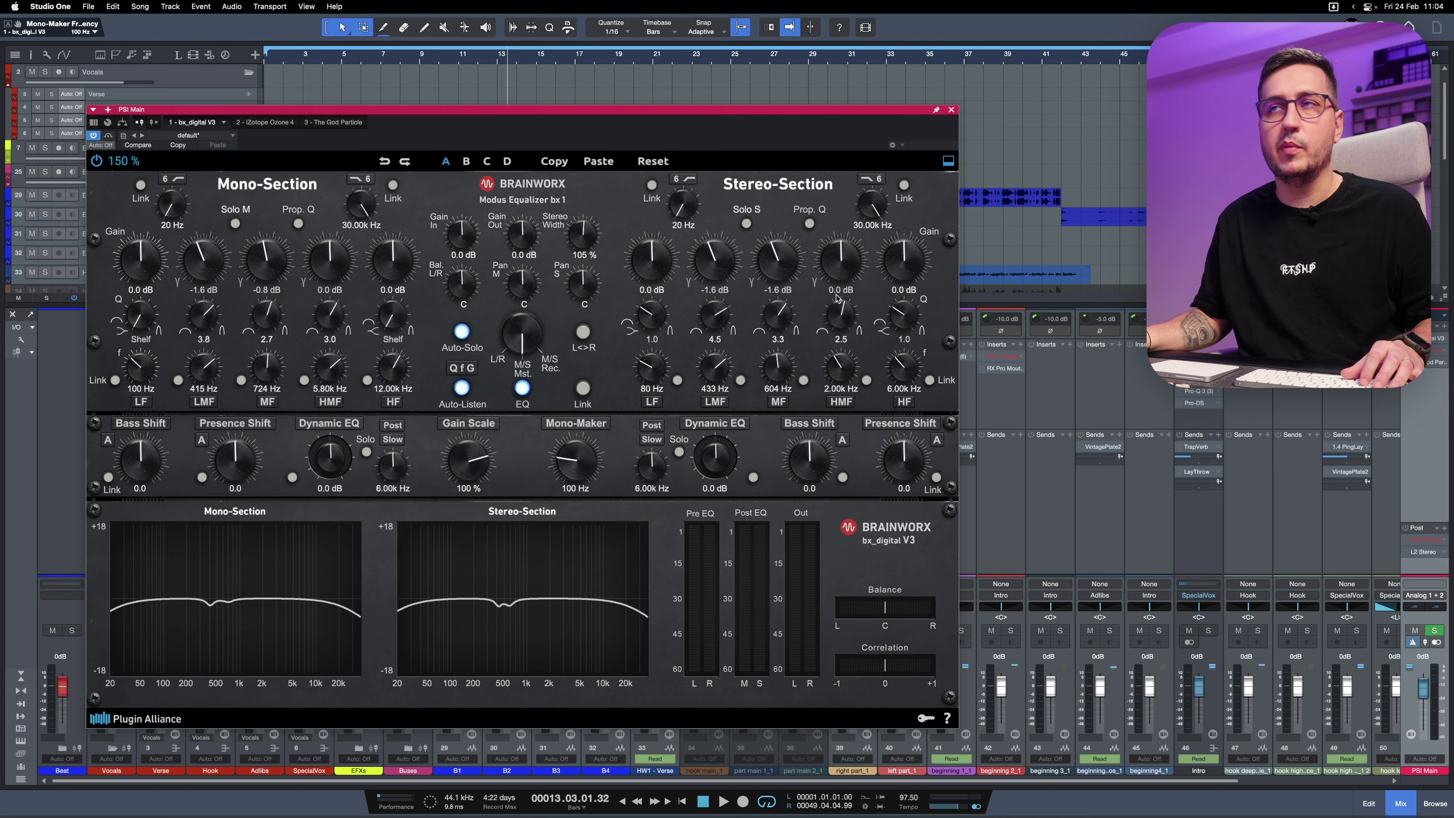
Turn on the EQ and amount sections of The God Particle, with the playhead set to bar 10.
click(333, 122)
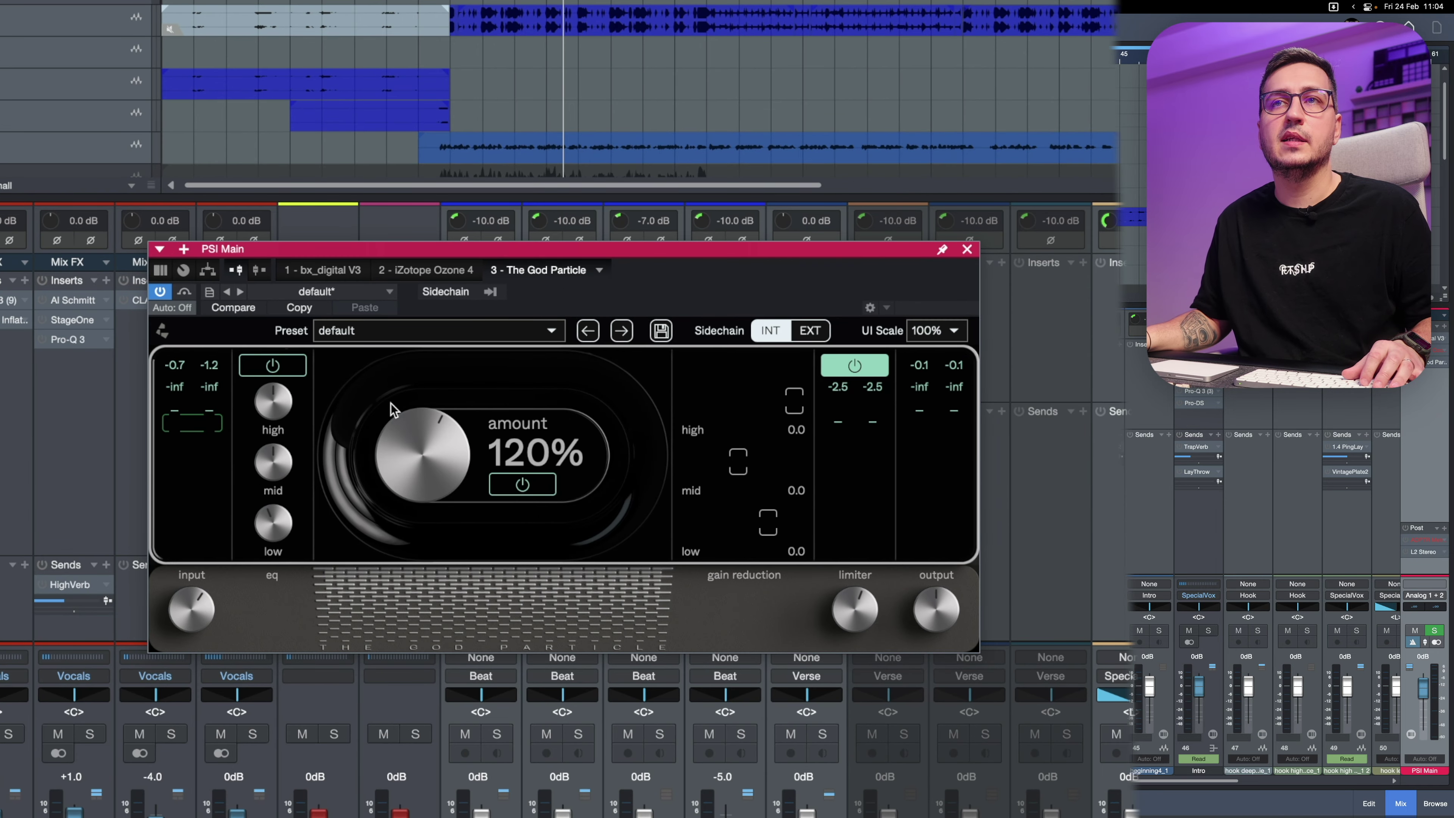
click(273, 365)
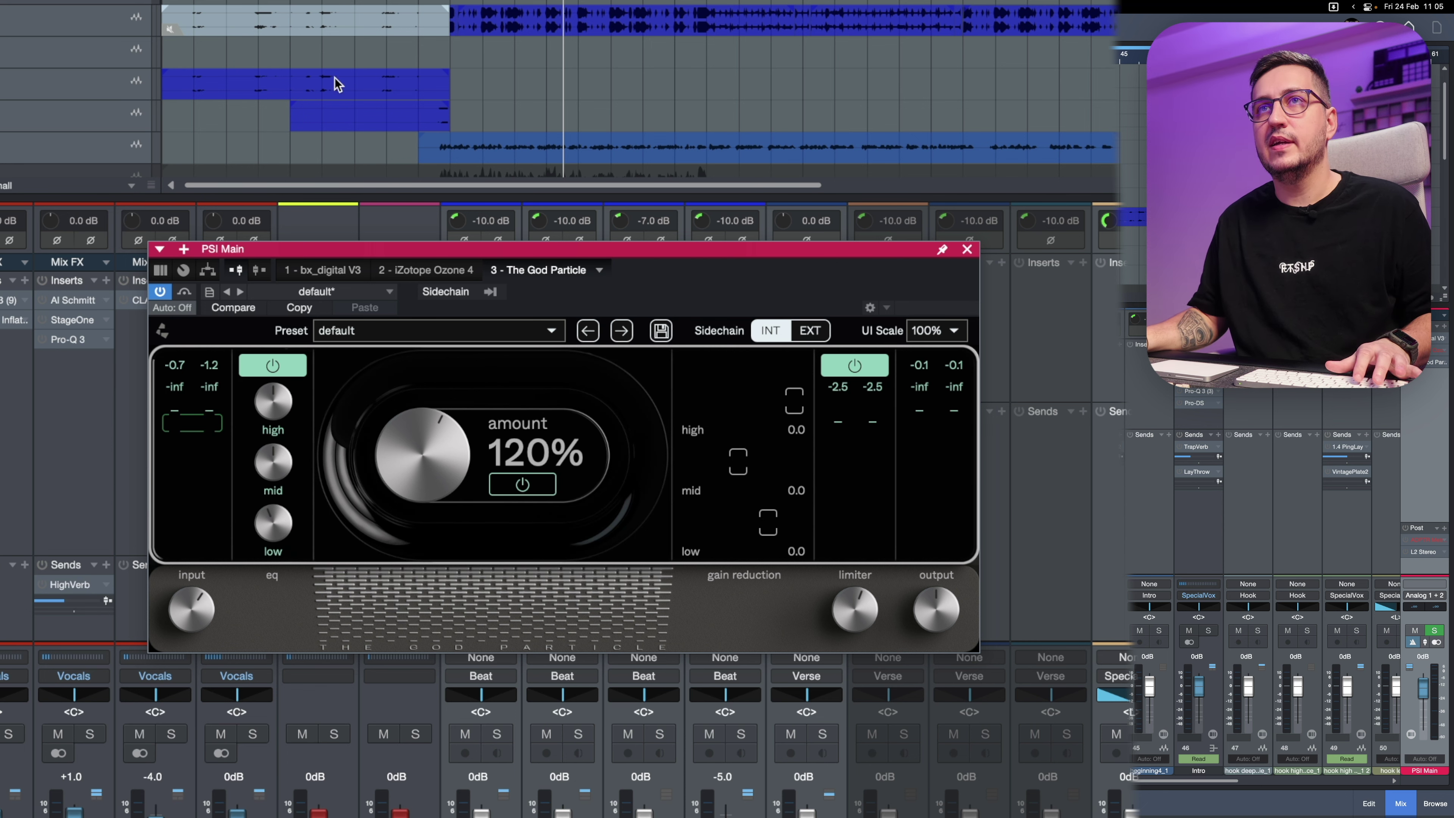
click(449, 2)
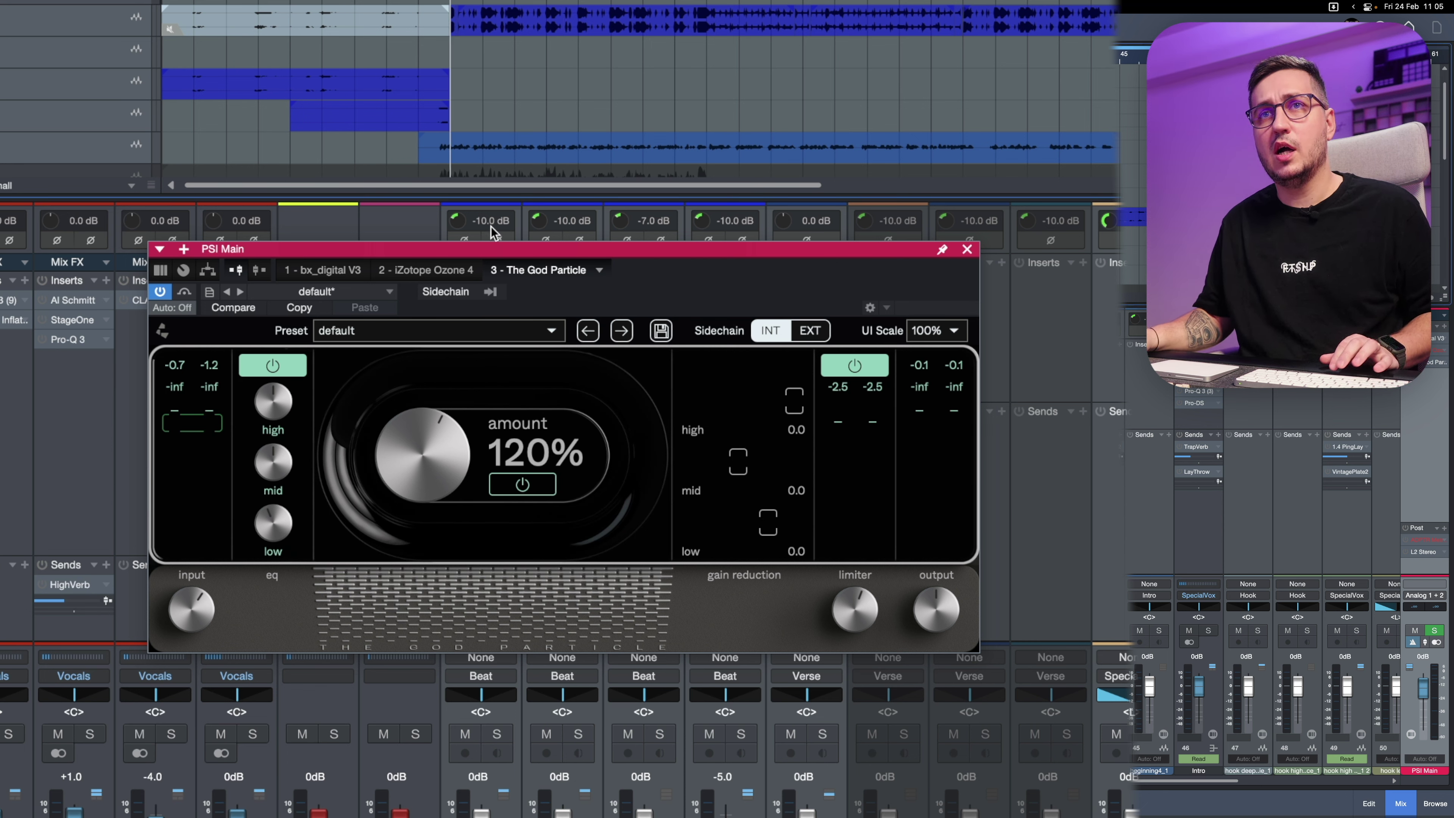
click(495, 484)
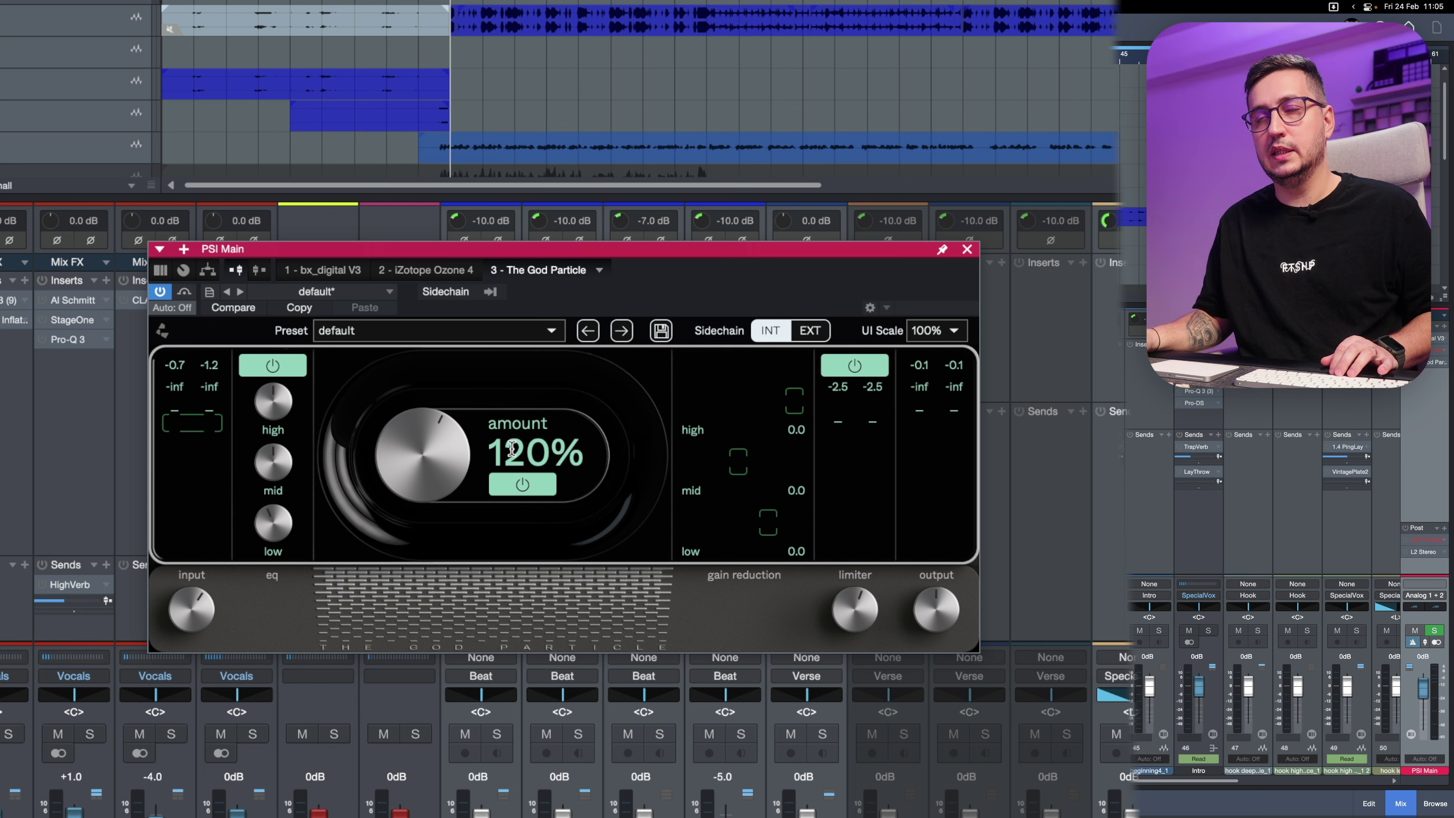
Play the song through The God Particle to check its gain reduction, and close the plug-in window.
key(space)
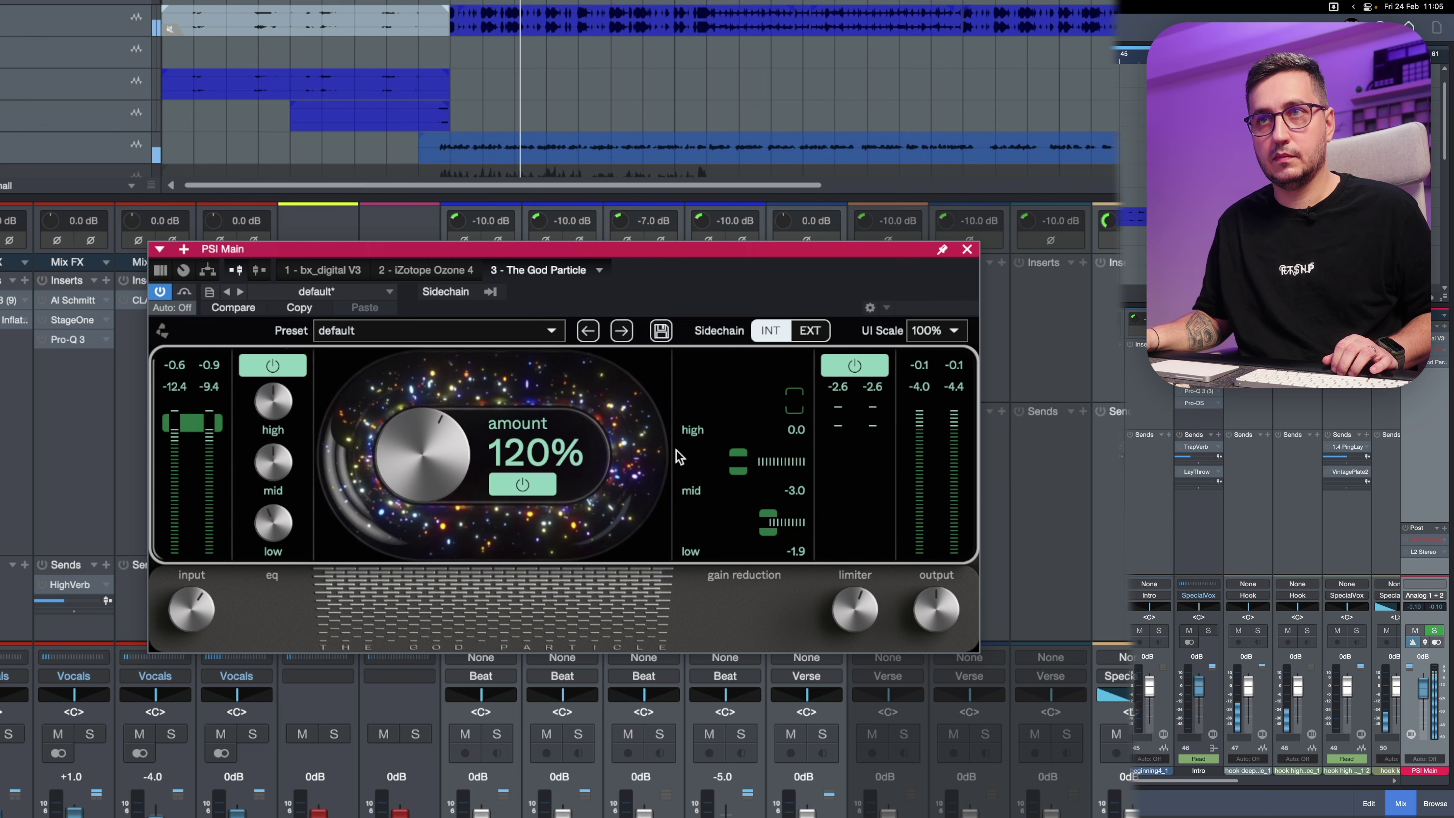
key(space)
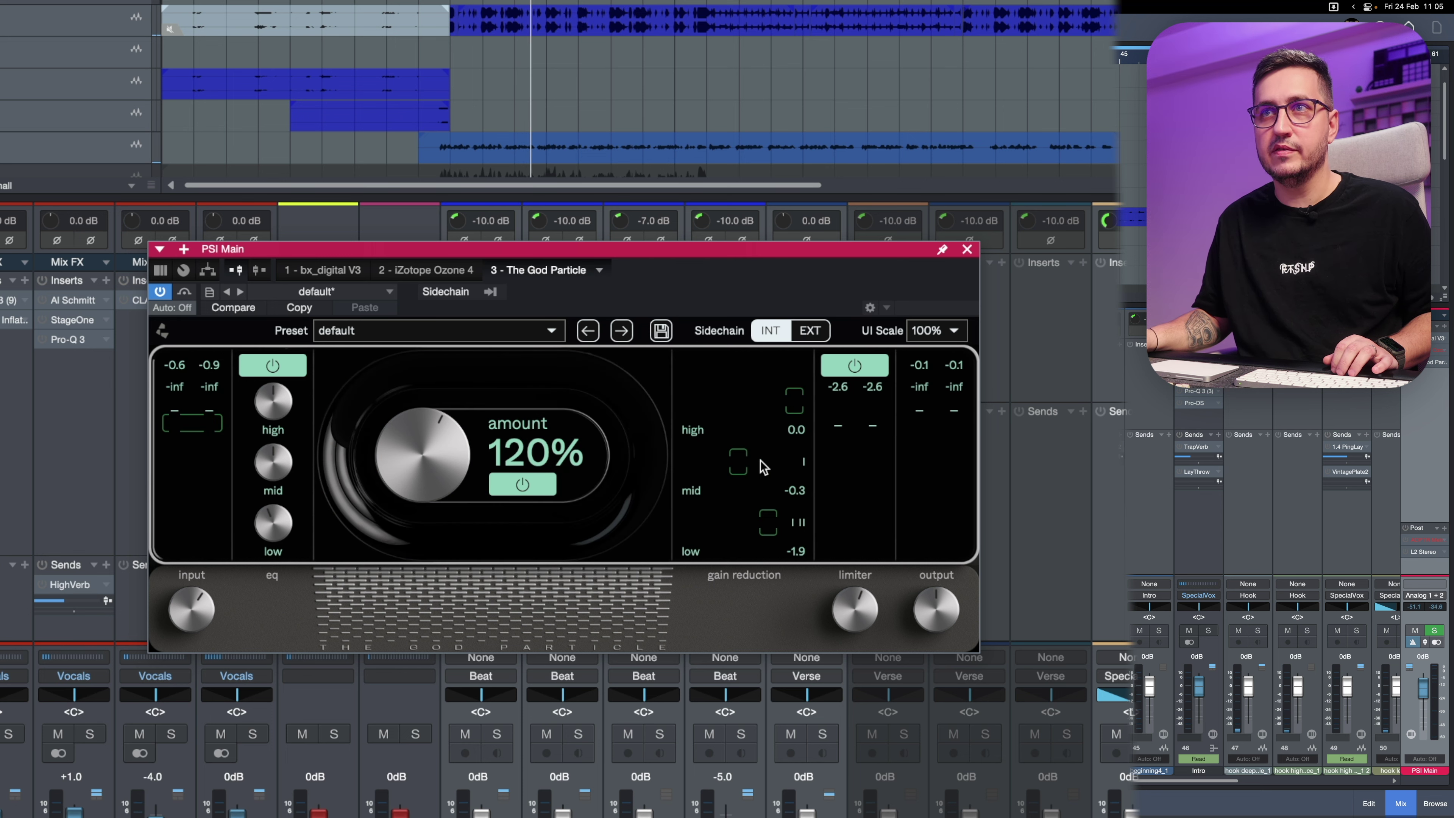
key(space)
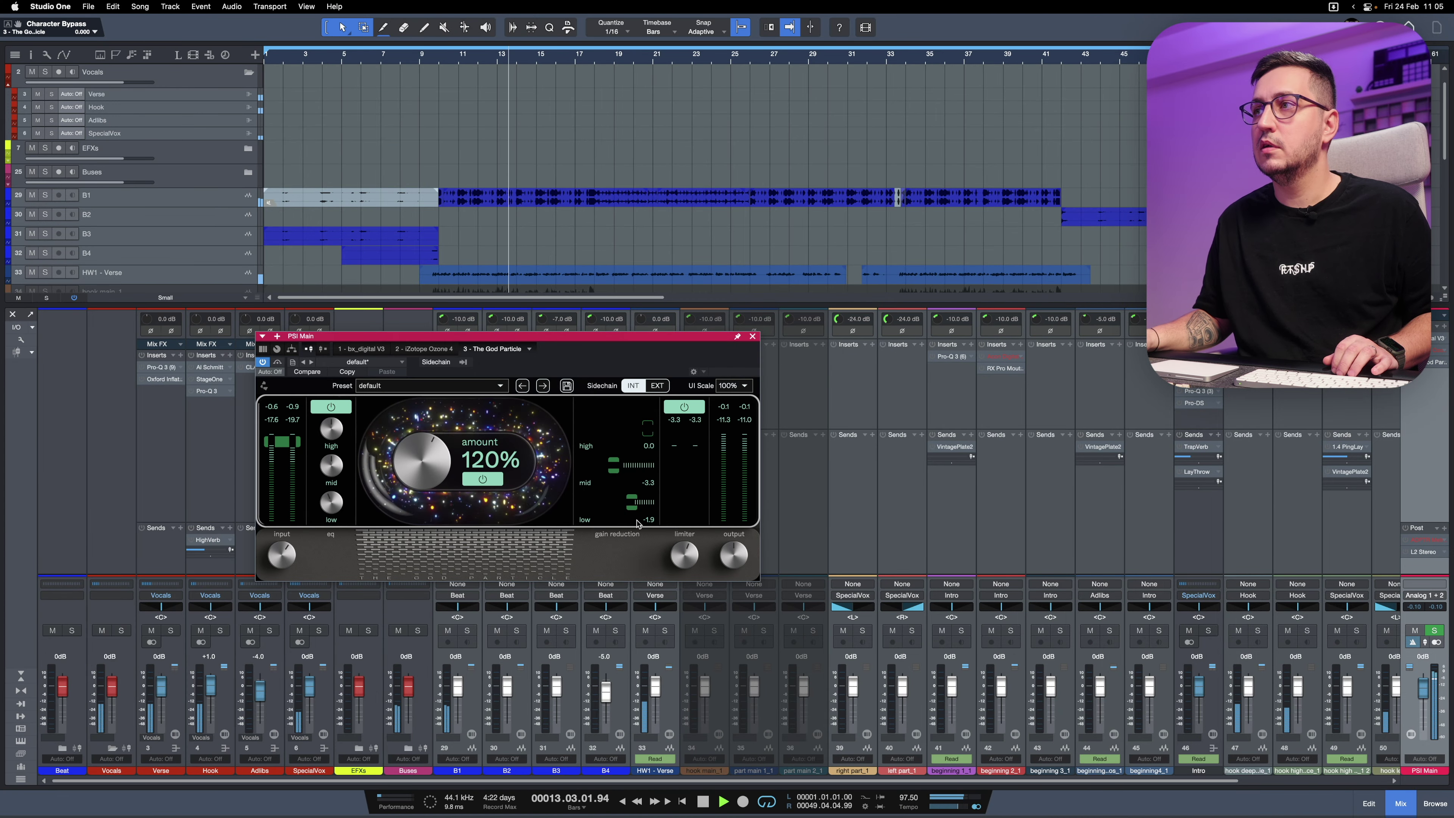
click(752, 336)
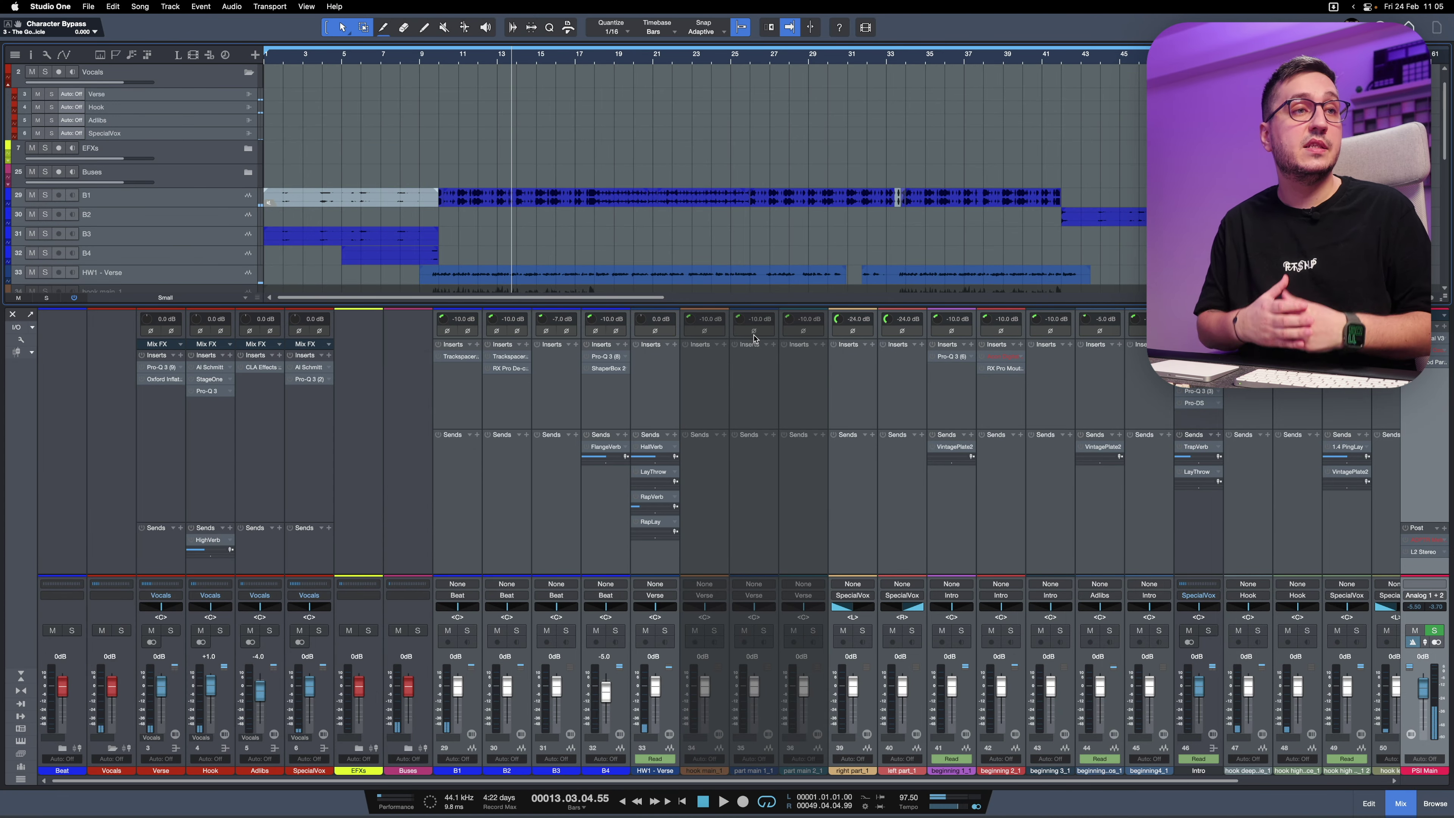
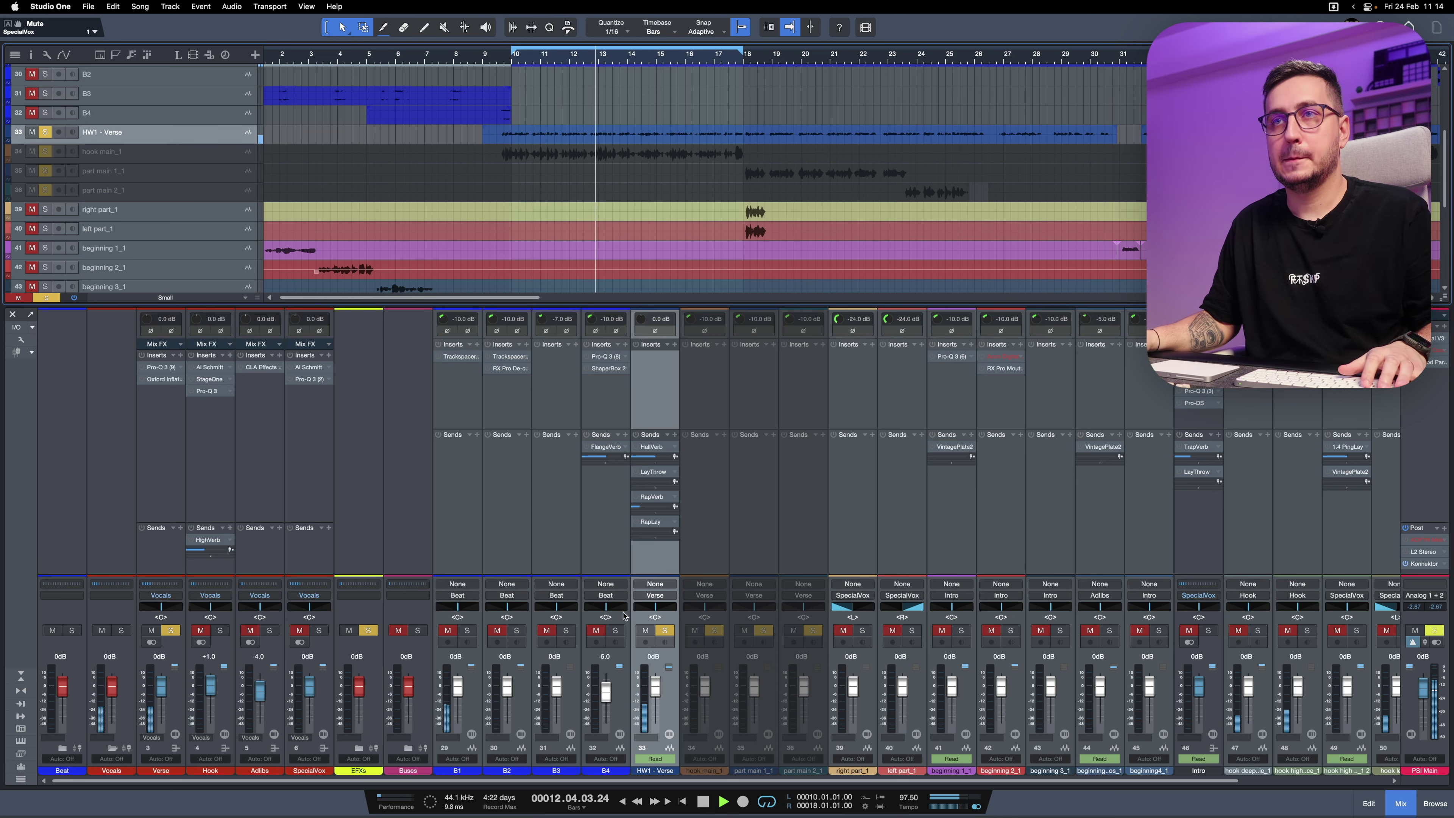
Turn off solo on the HW1 - Verse channel.
click(665, 630)
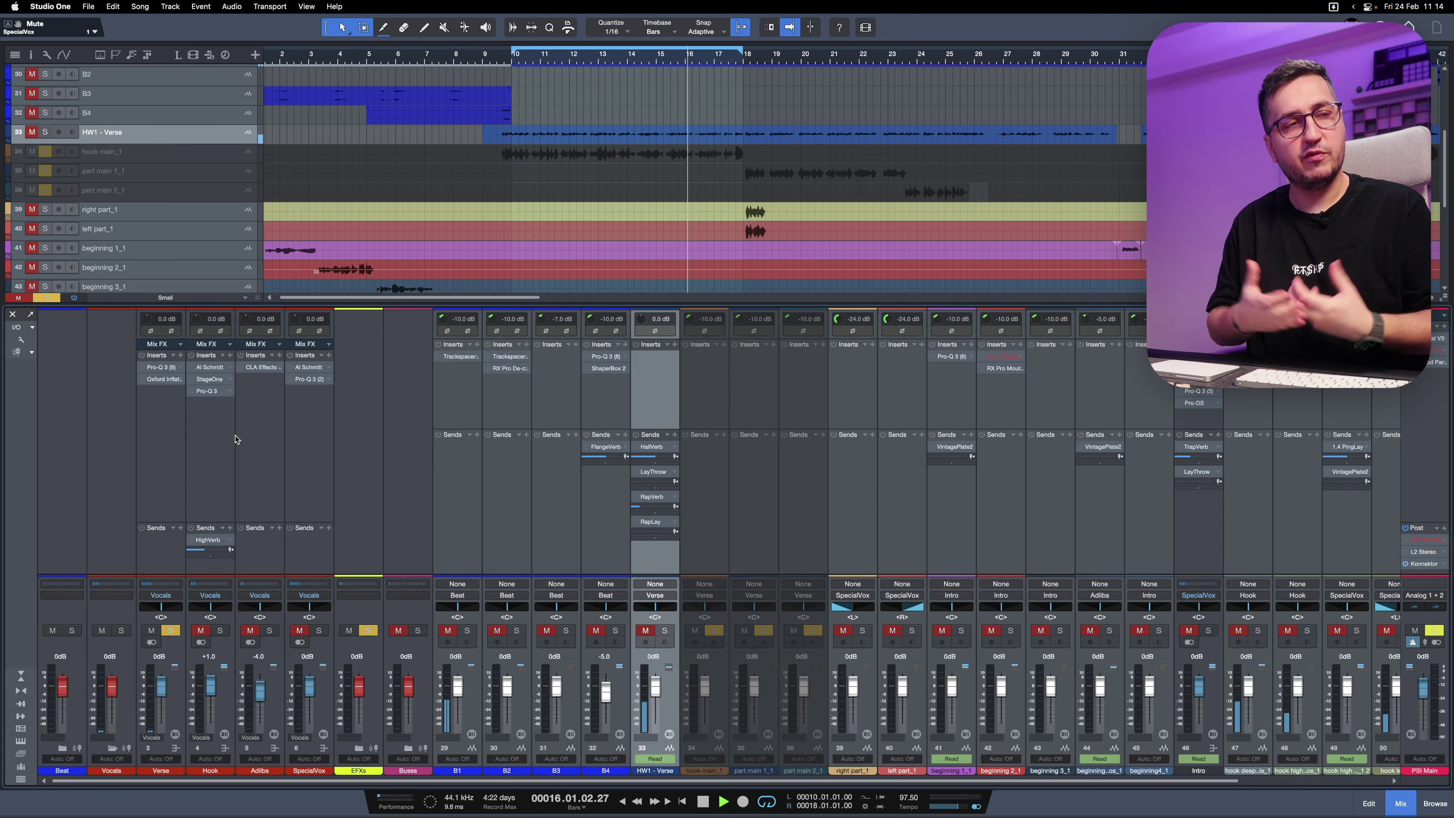
Solo the HW1 - Verse channel, turn on its HallVerb send and open the Seventh Heaven Professional reverb.
click(665, 630)
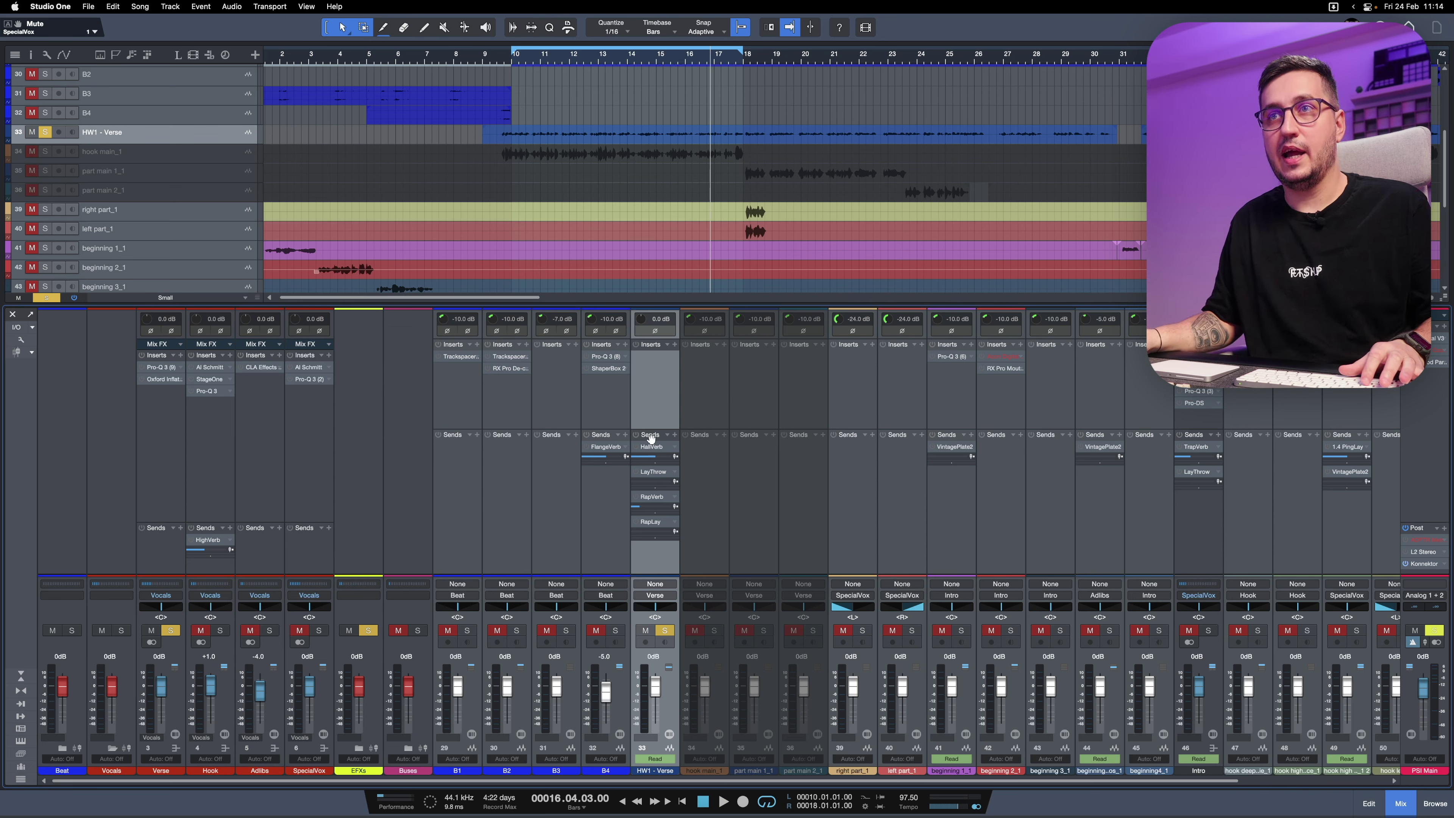
drag(652, 427, 652, 413)
click(652, 435)
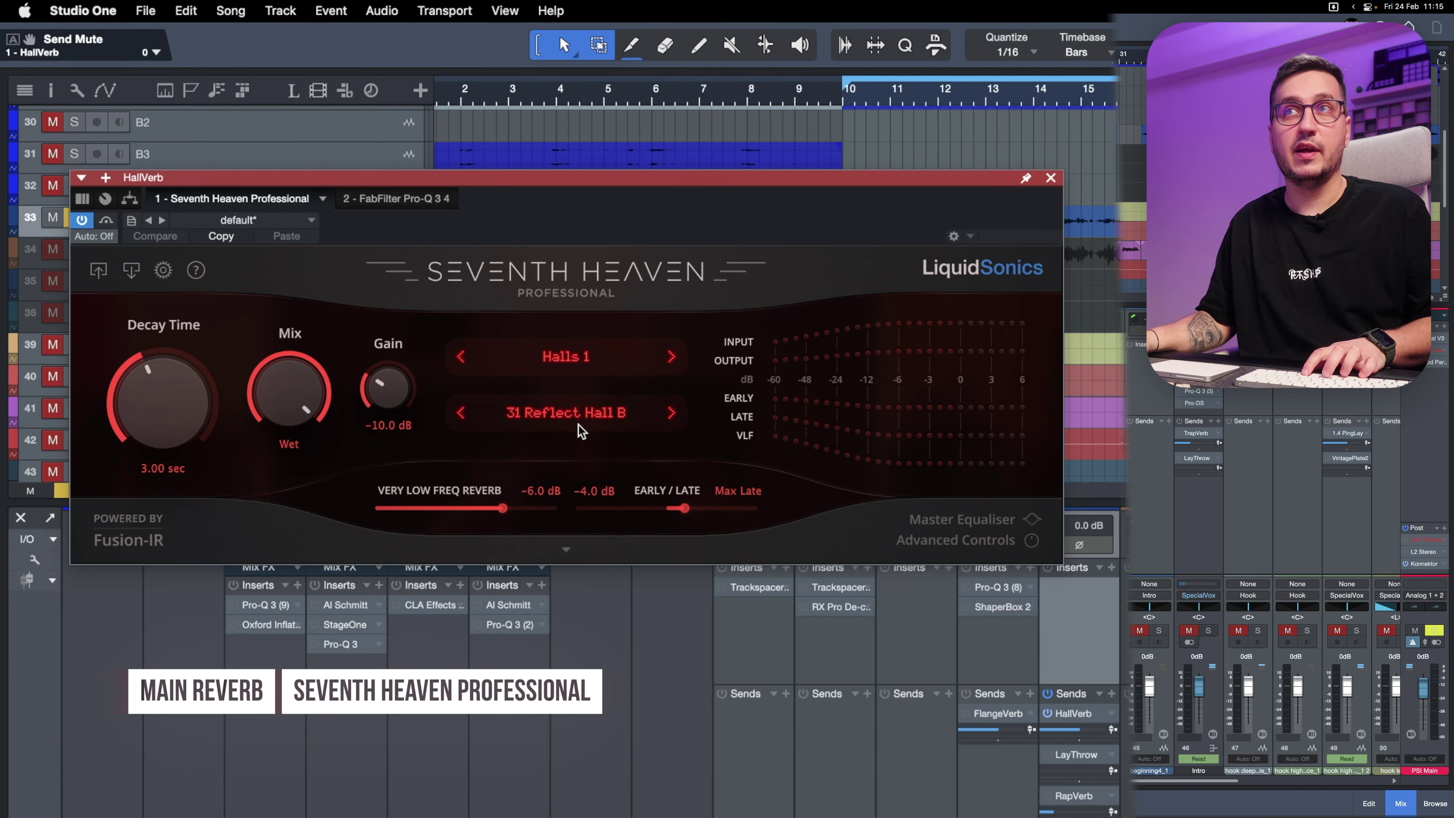
Play the soloed verse vocal through HallVerb and turn off the solo on HW1 - Verse.
key(space)
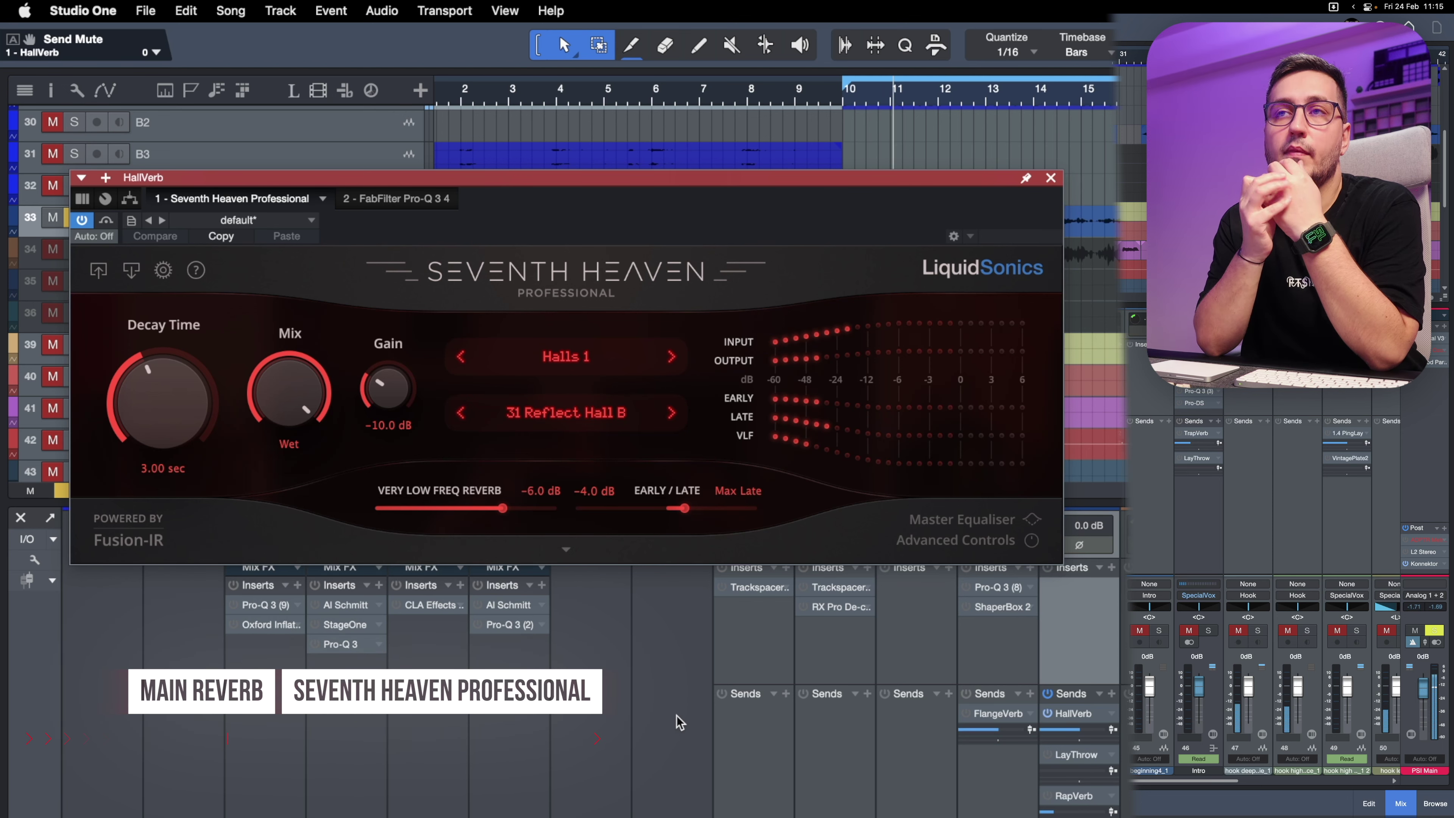
key(shift+m)
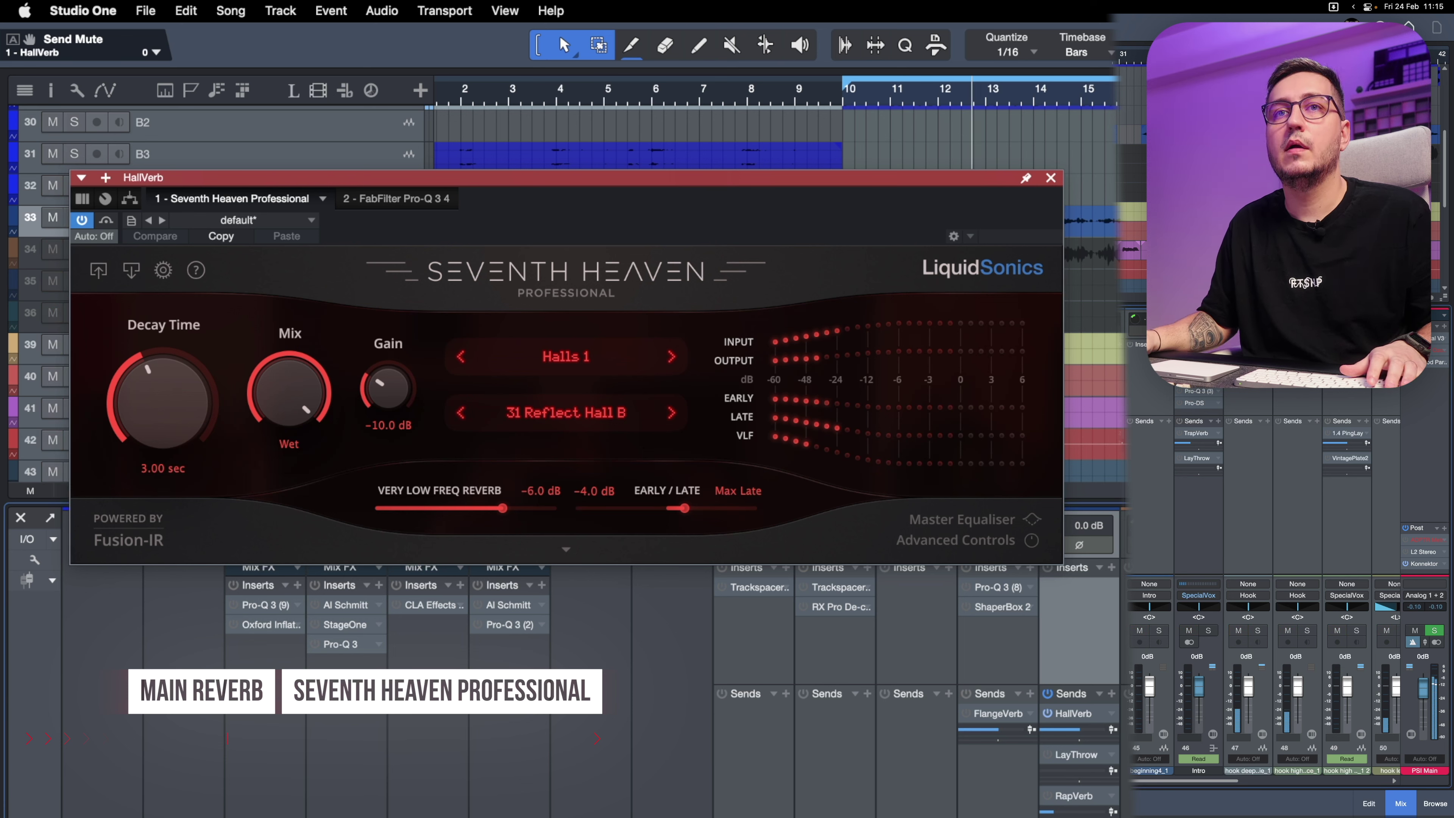
key(m)
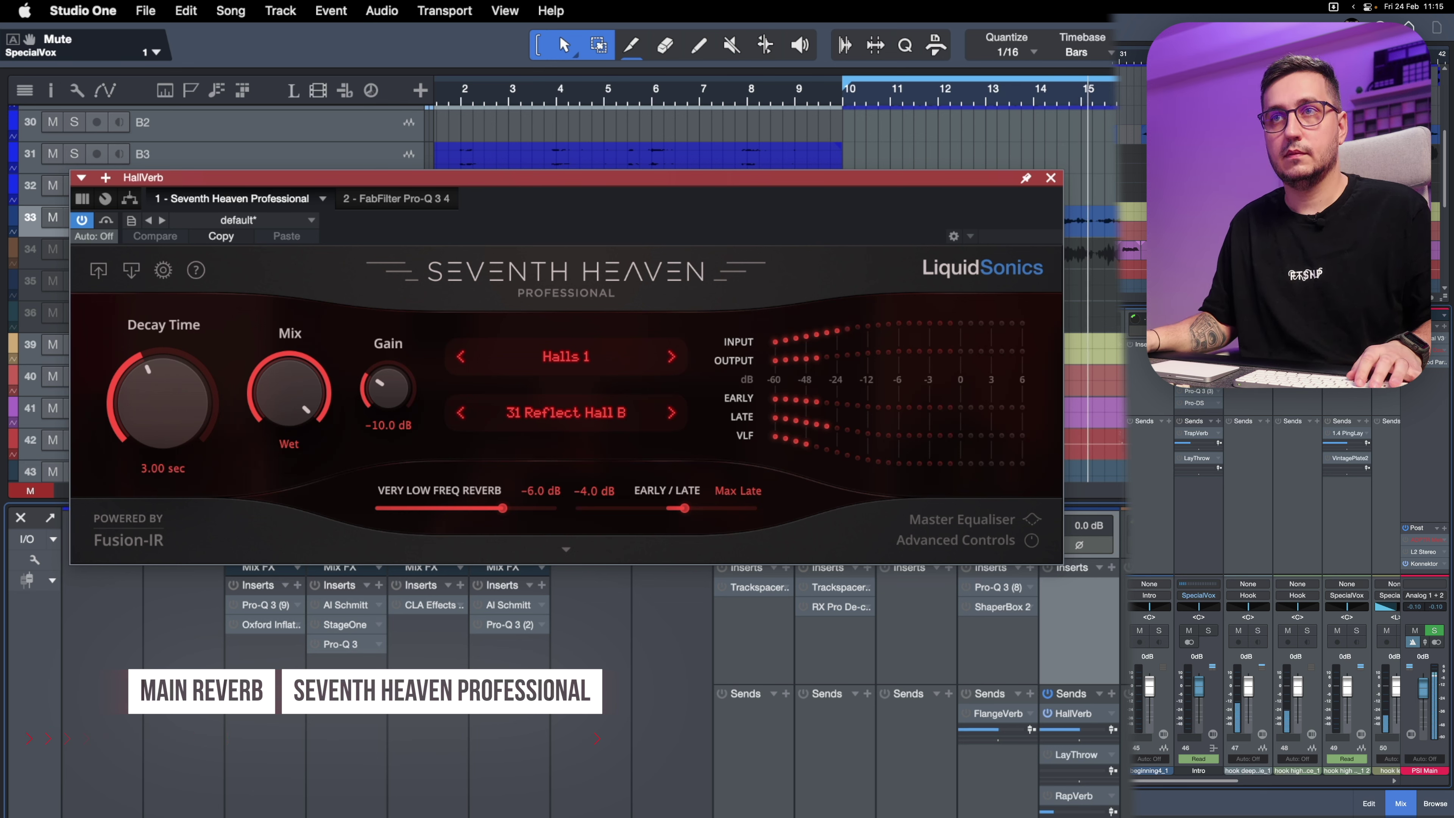
Turn on the RapVerb send of HW1 - Verse, open its ValhallaVintageVerb and solo the channel.
click(1062, 808)
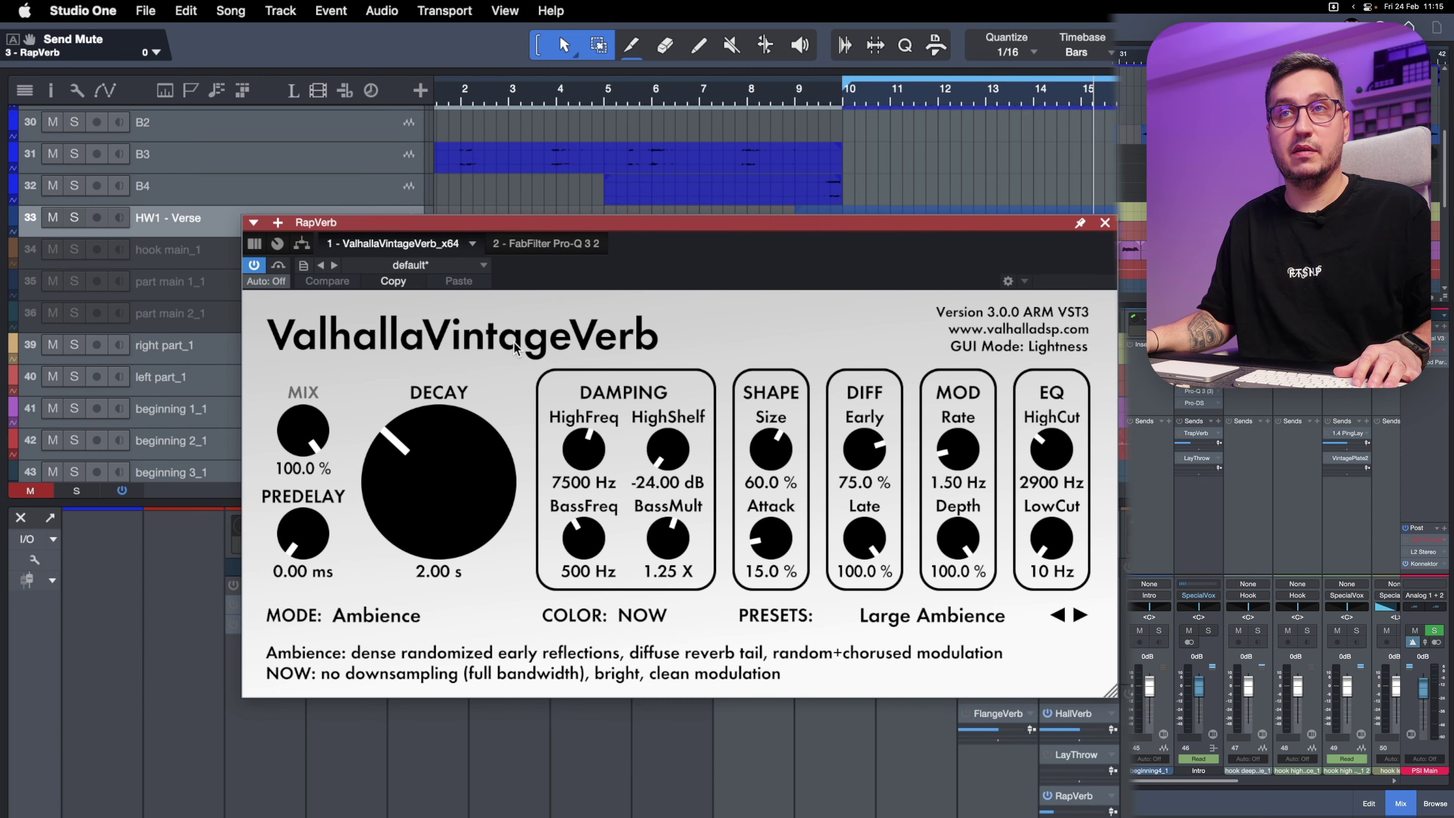
drag(1025, 283, 880, 258)
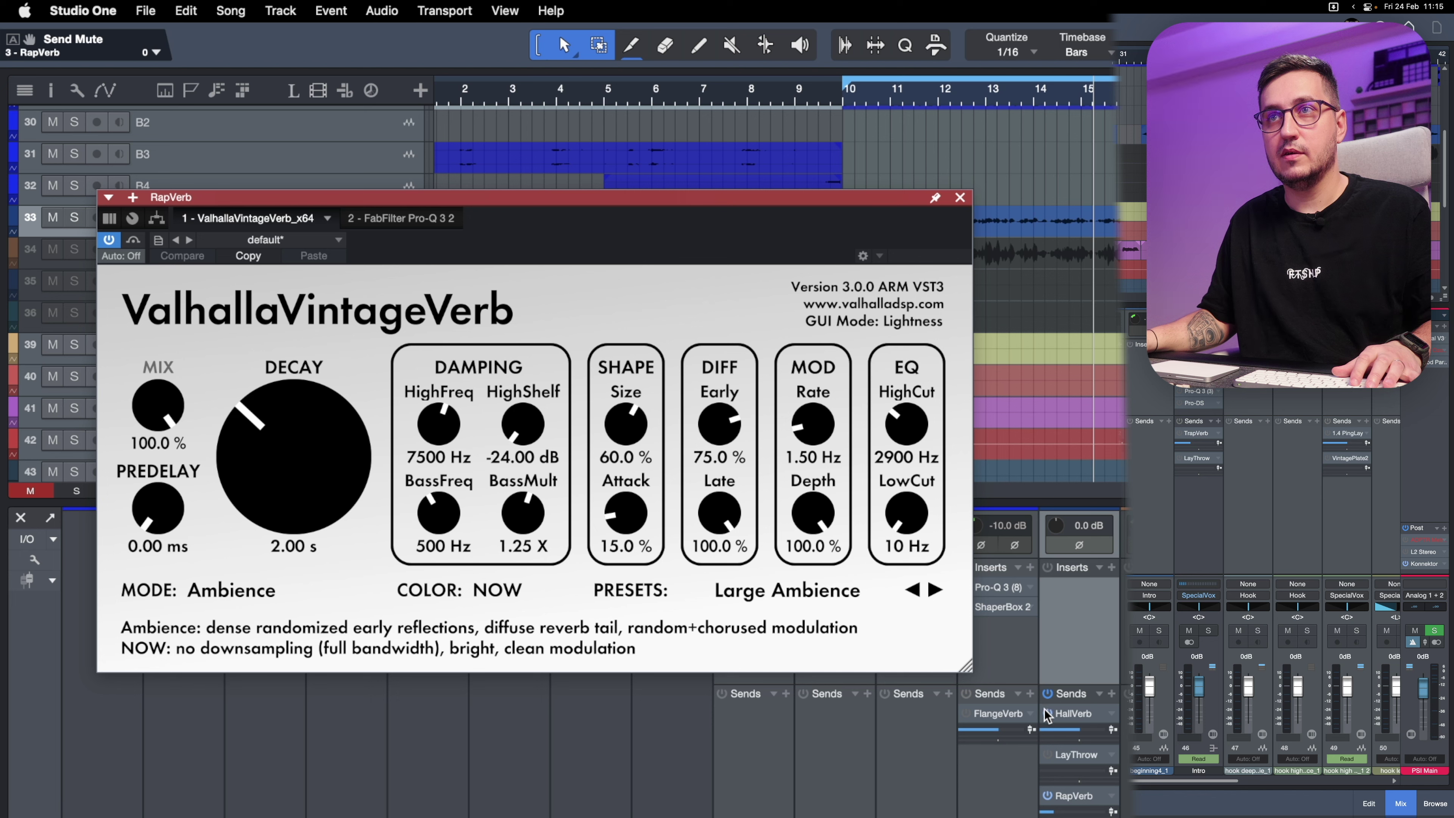
key(s)
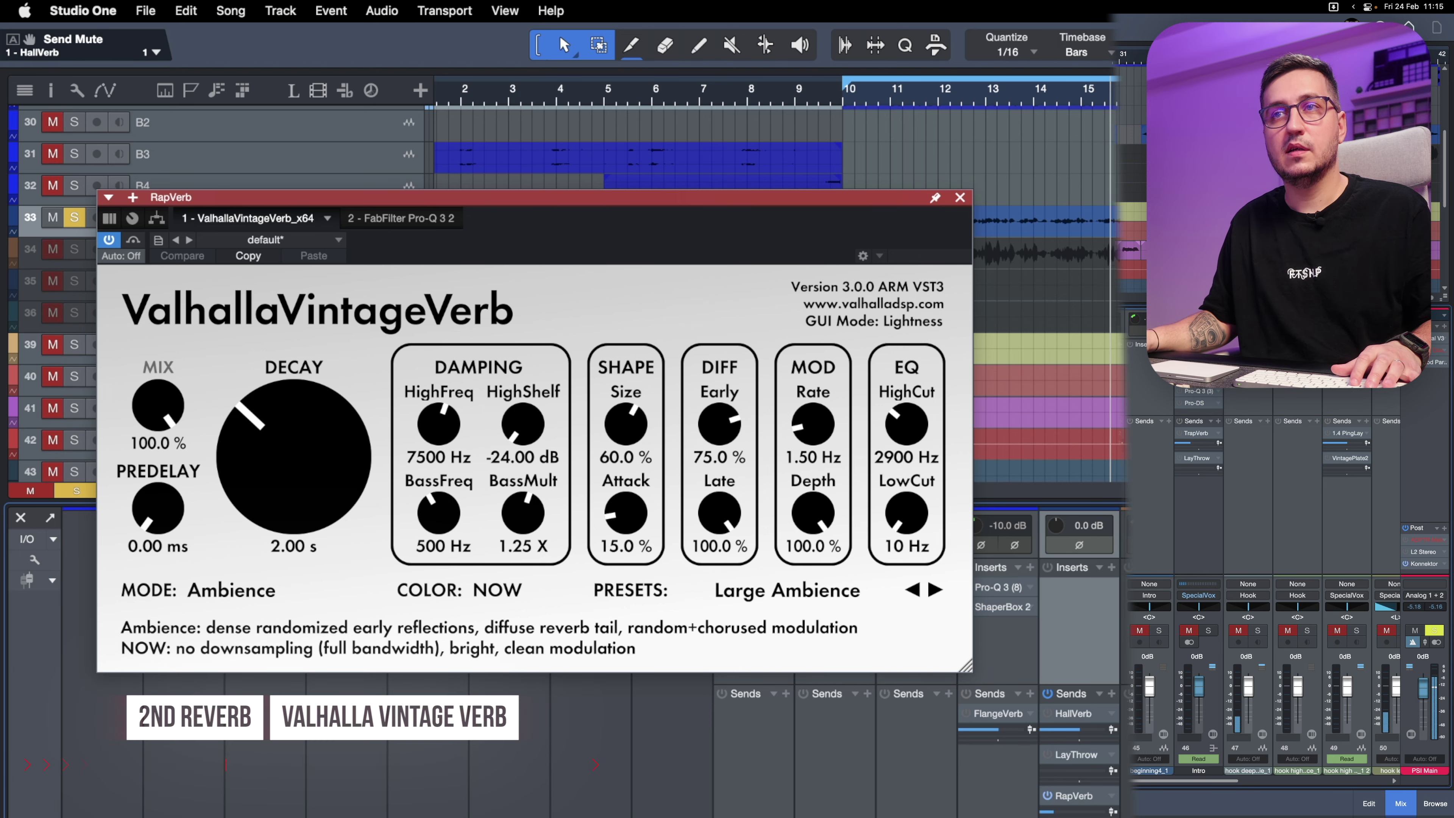
Audition the RapVerb send level at -1.1 dB and -35.0 dB, and play the verse with solo turned off.
drag(1058, 814, 1100, 814)
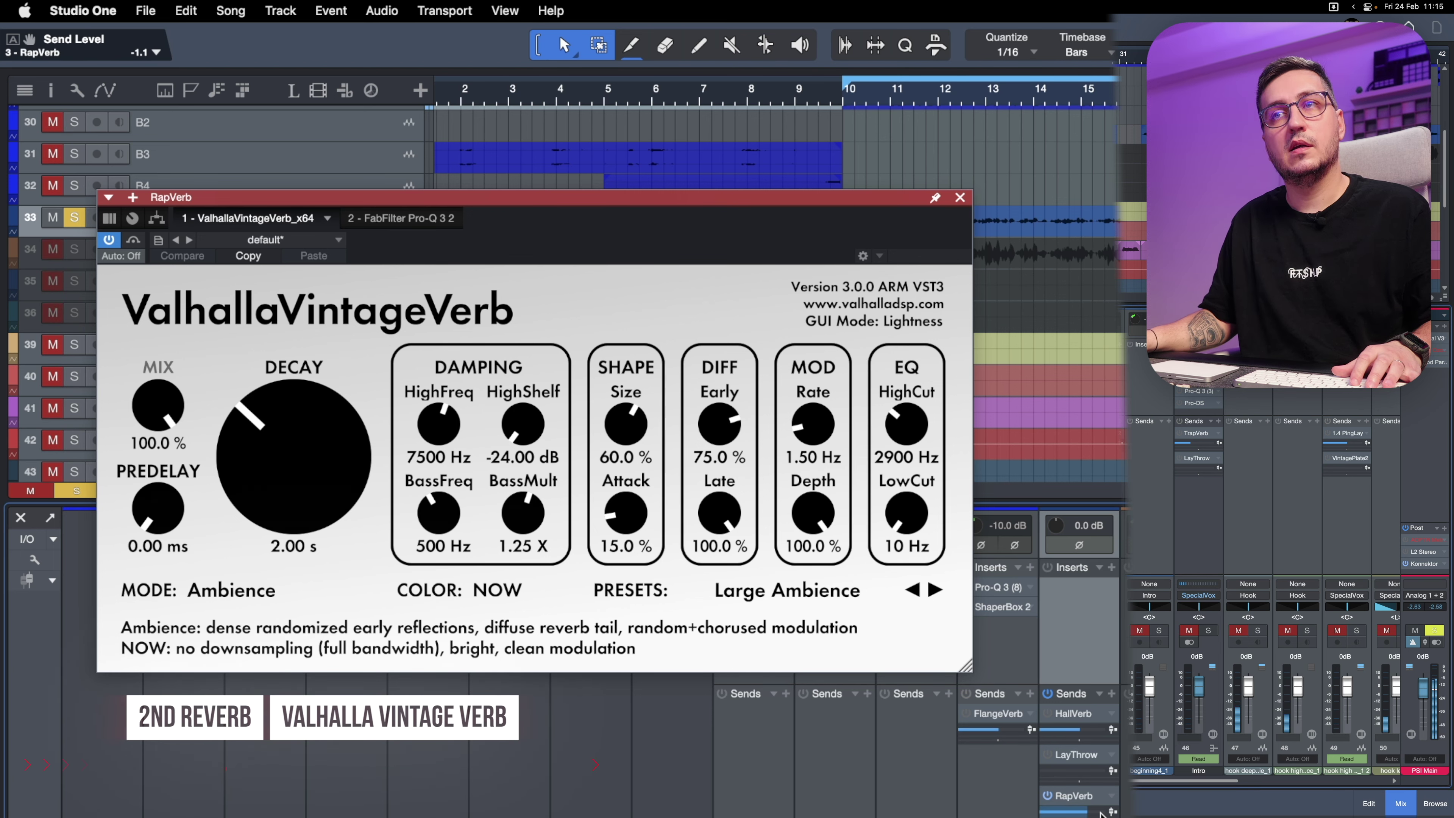
scroll(1098, 813, down, 5)
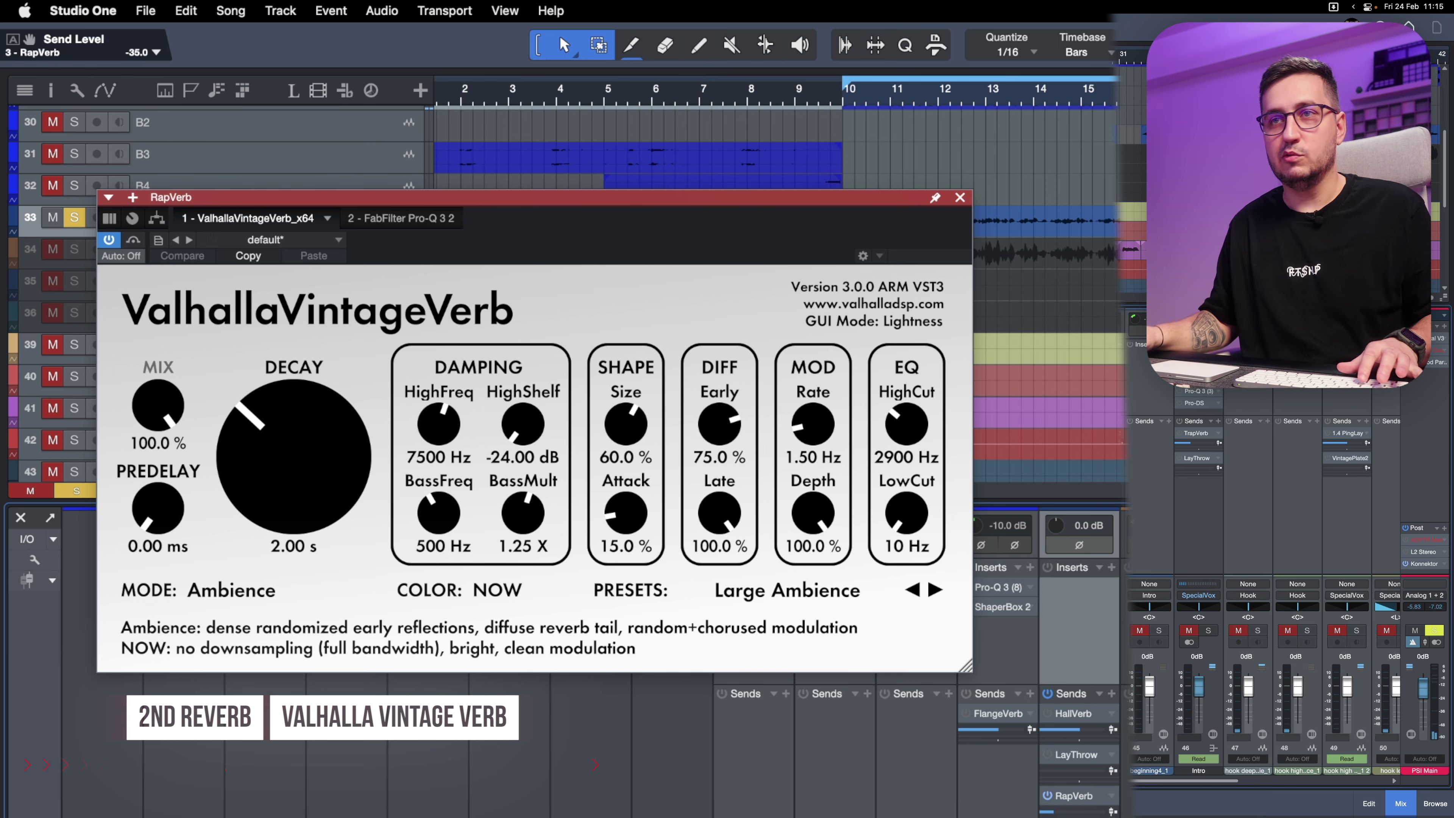
key(s)
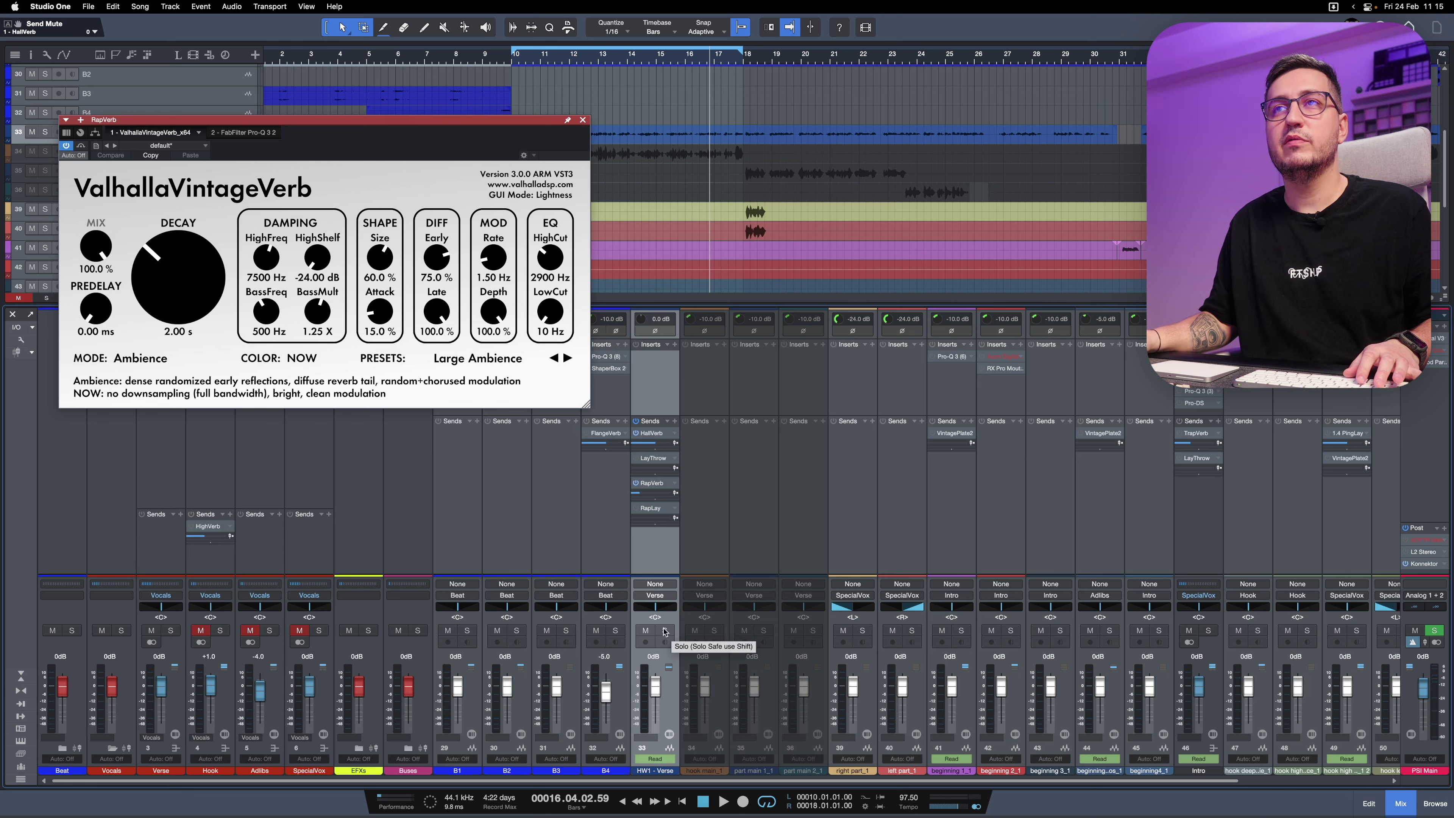
key(space)
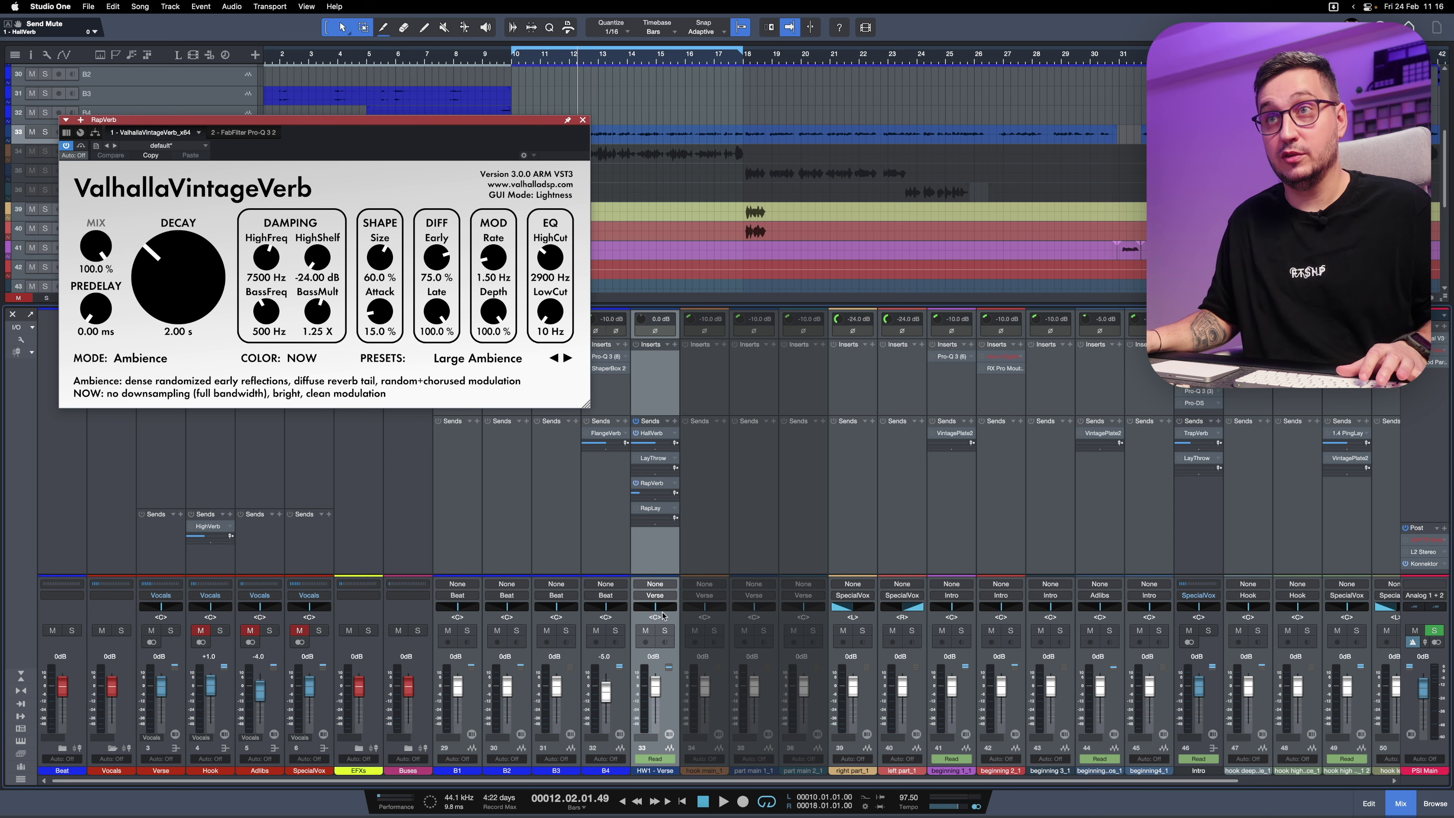
Close RapVerb, turn on the LayThrow send, and display its Send Level automation on the enlarged HW1 - Verse track.
click(581, 121)
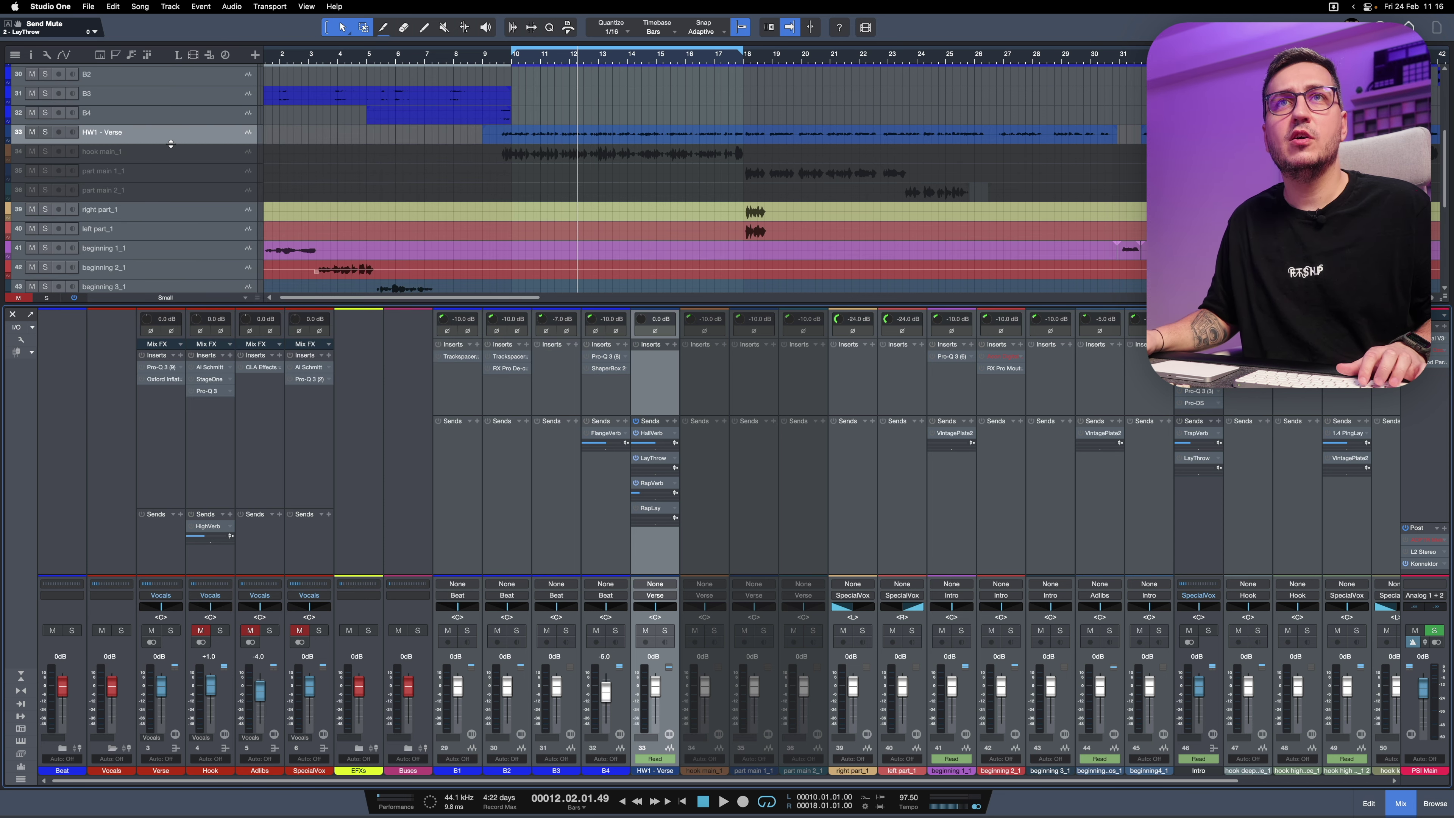
key(alt+Down)
click(101, 156)
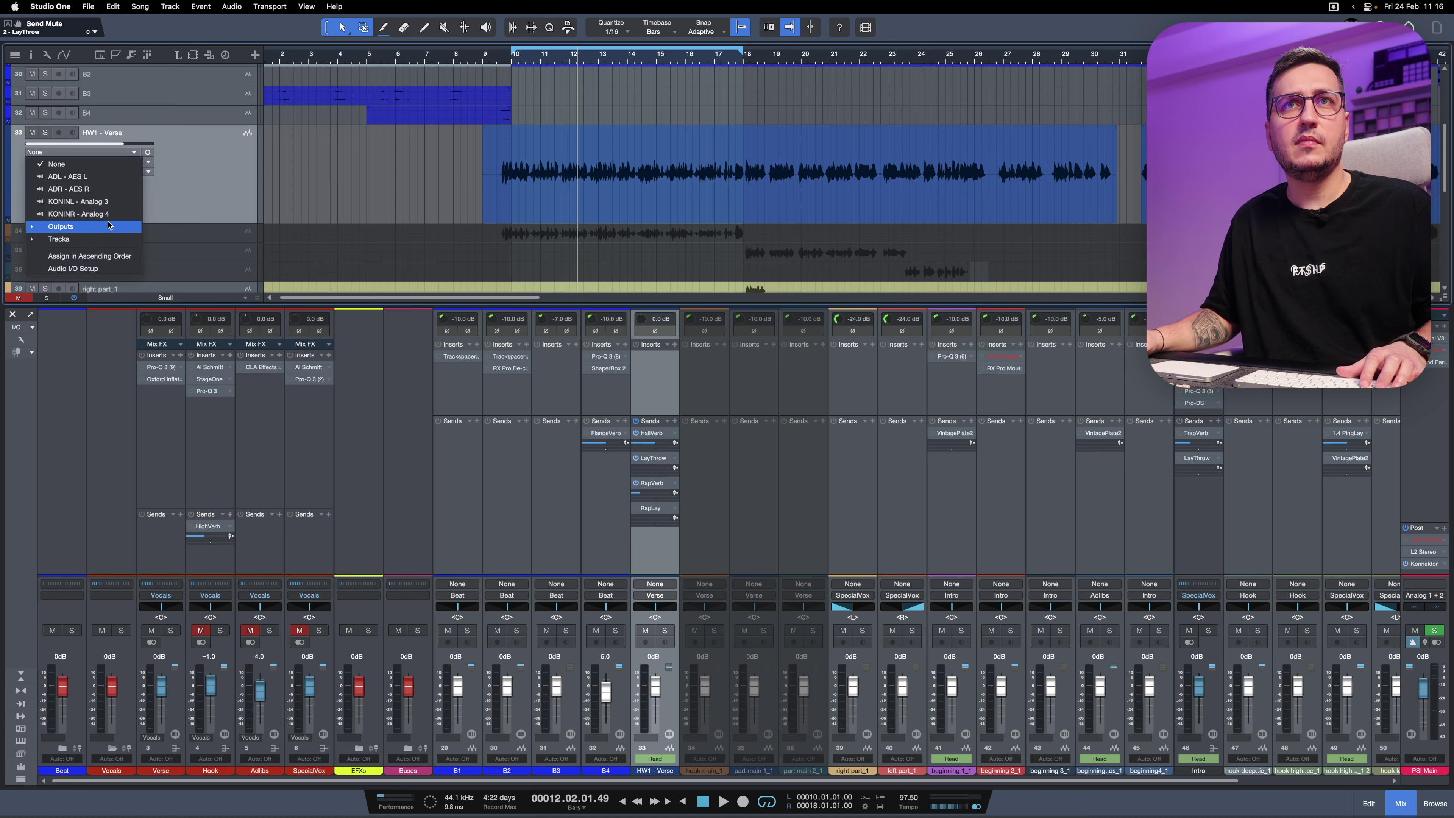
click(112, 179)
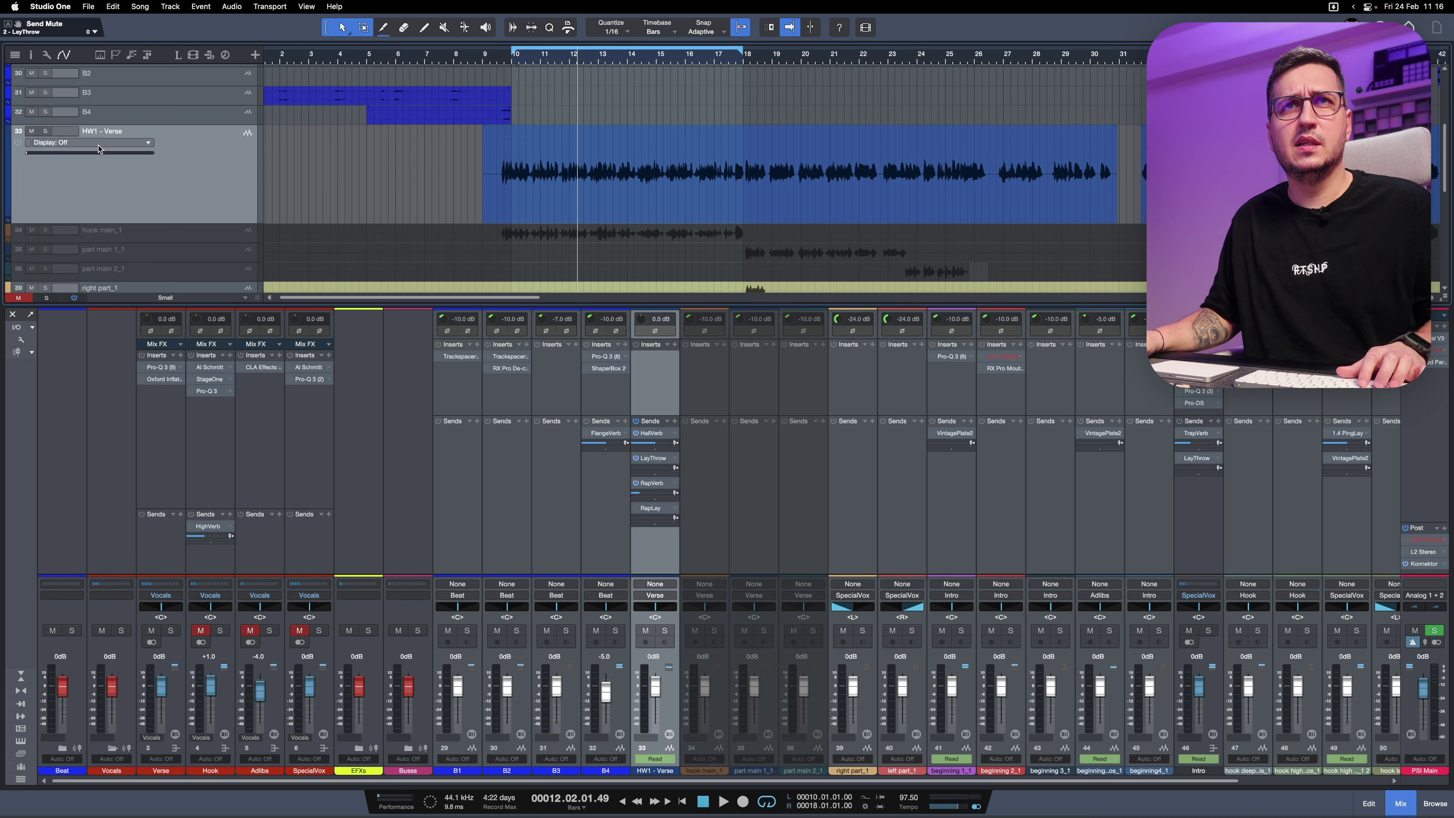
click(99, 147)
click(131, 192)
Play the soloed verse from bar 18 to hear the automated LayThrow delay throws.
click(748, 56)
scroll(713, 245, right, 3)
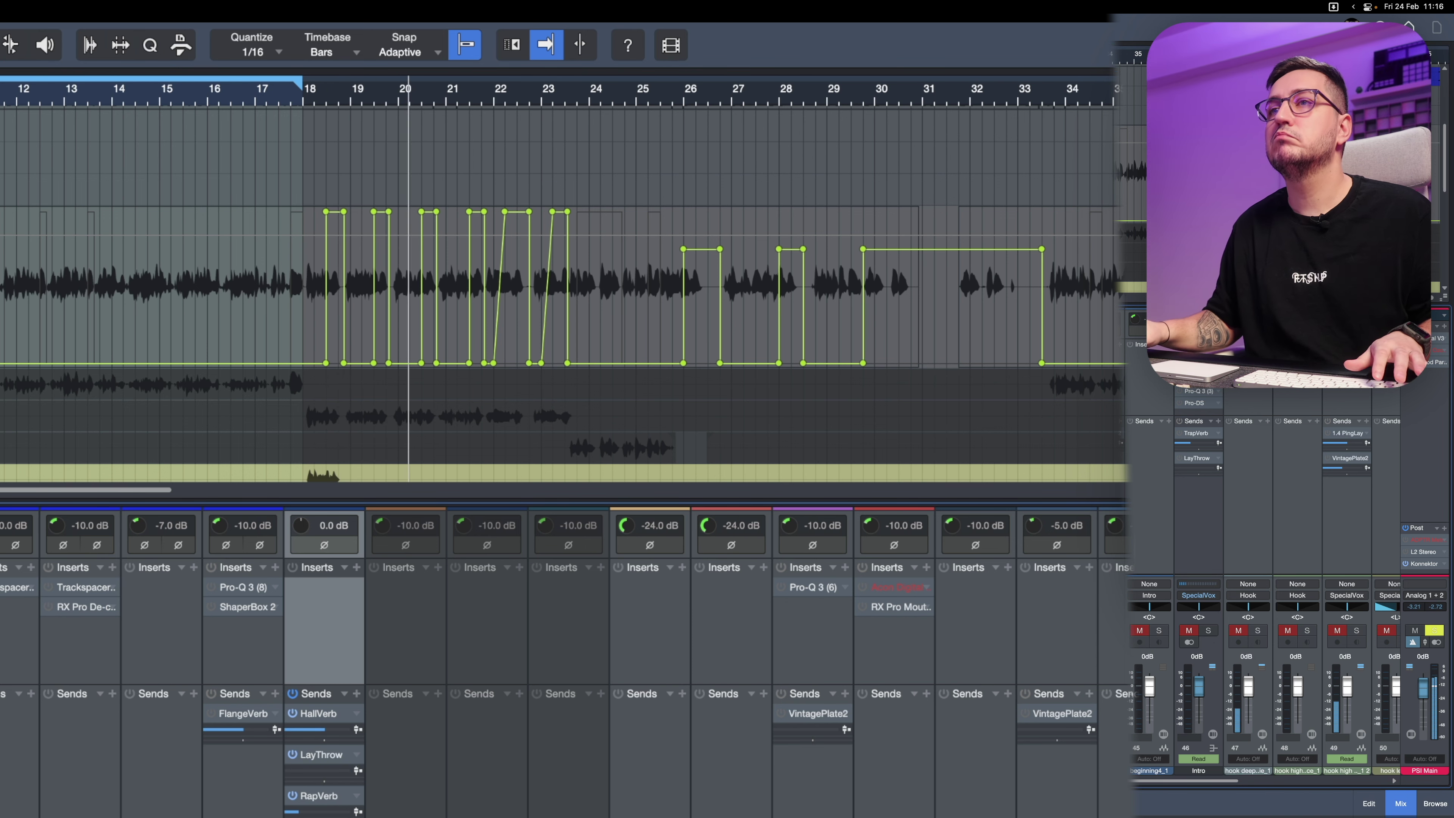
key(space)
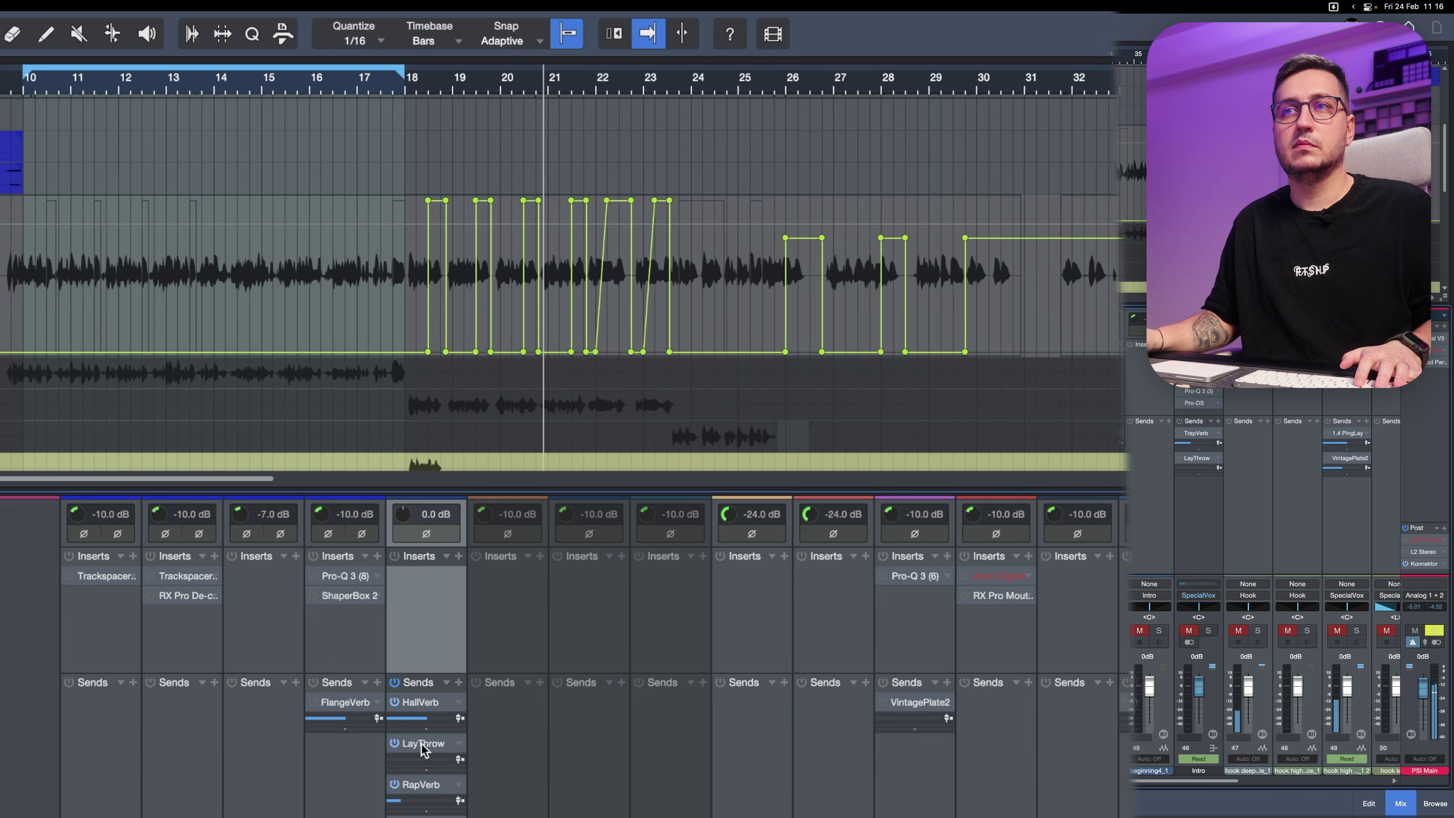
Check the EchoBoy settings on LayThrow, close the plug-in, and play the verse from just before bar 26.
click(422, 744)
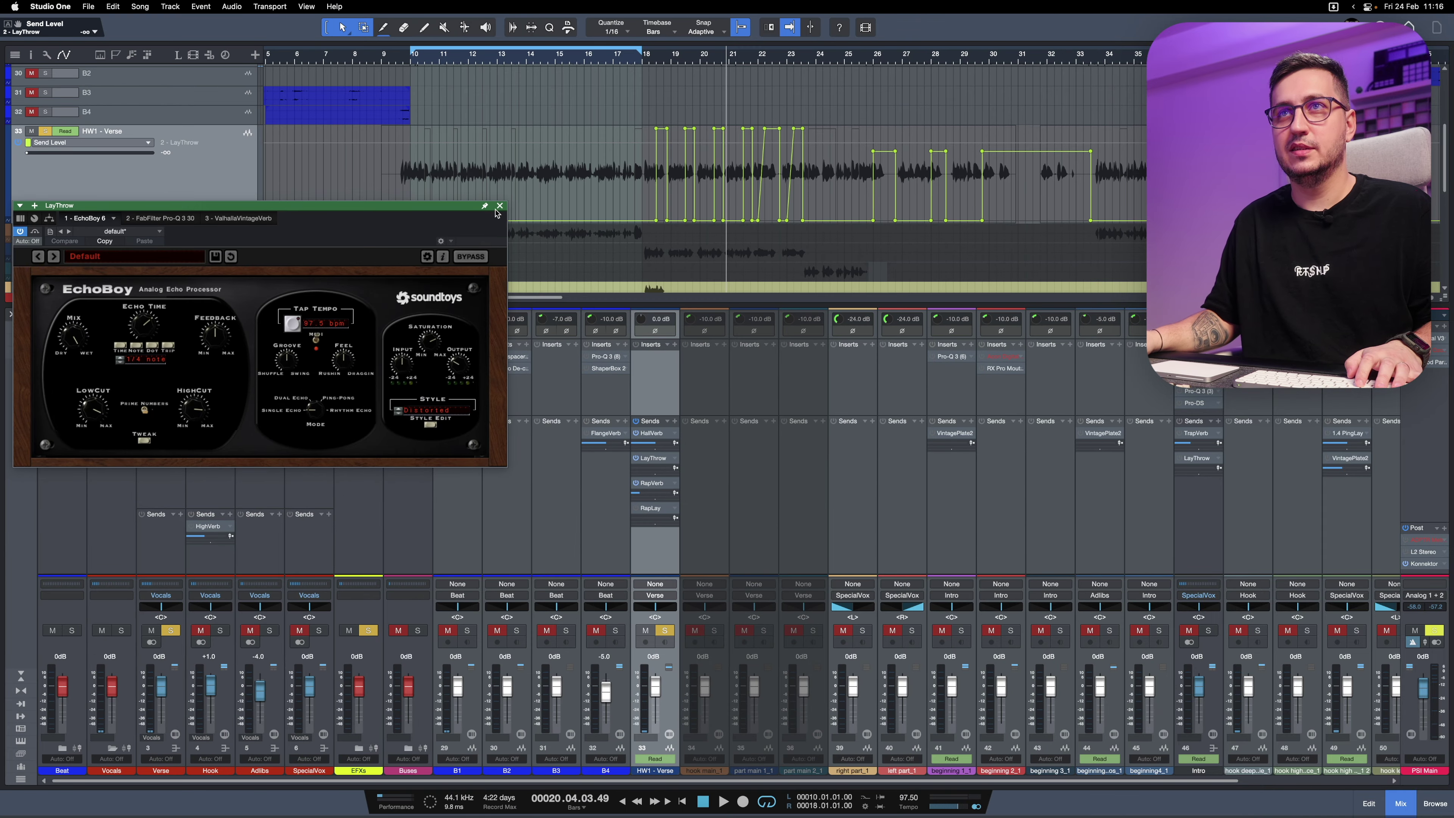
click(823, 150)
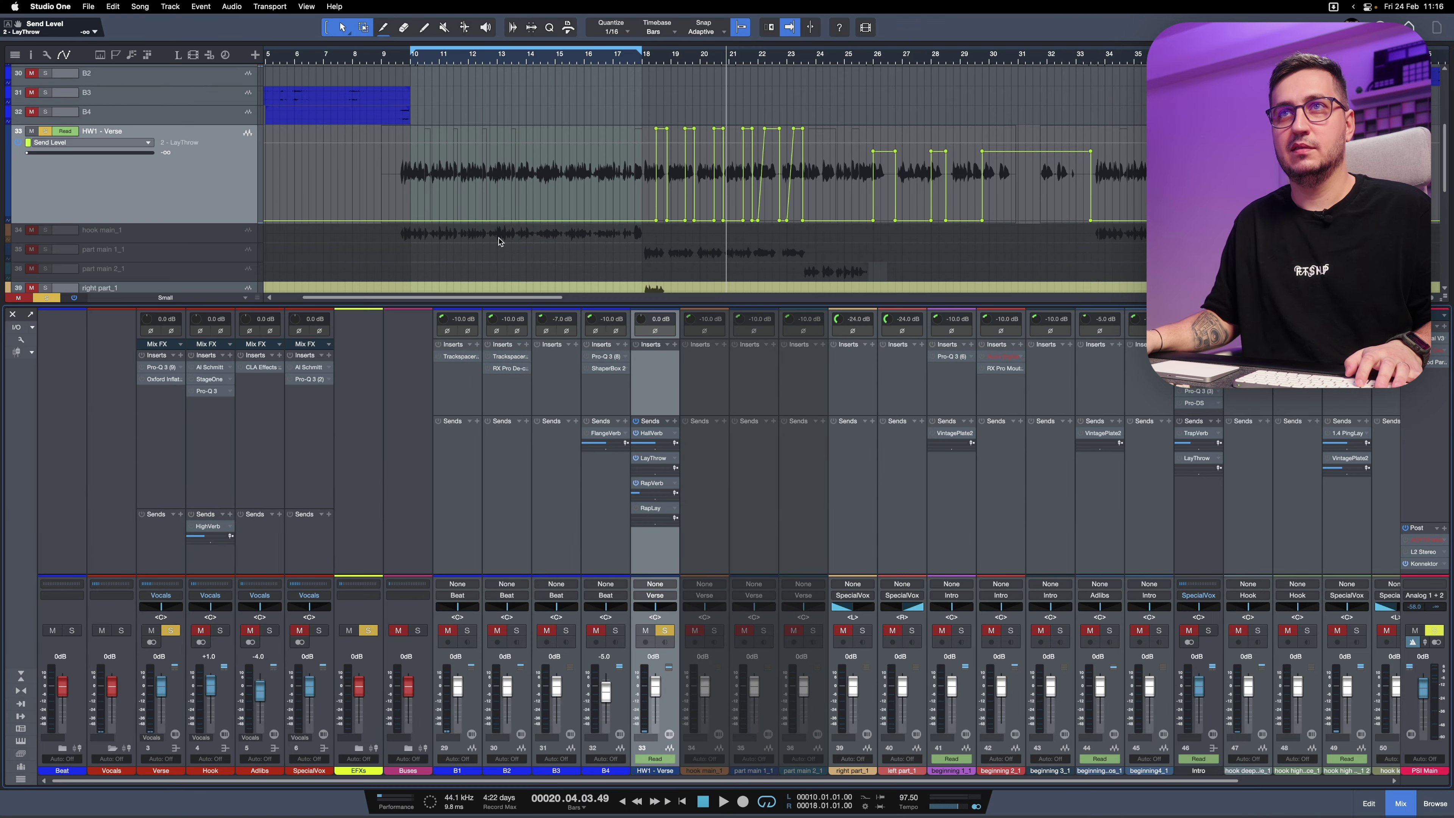
click(866, 57)
key(space)
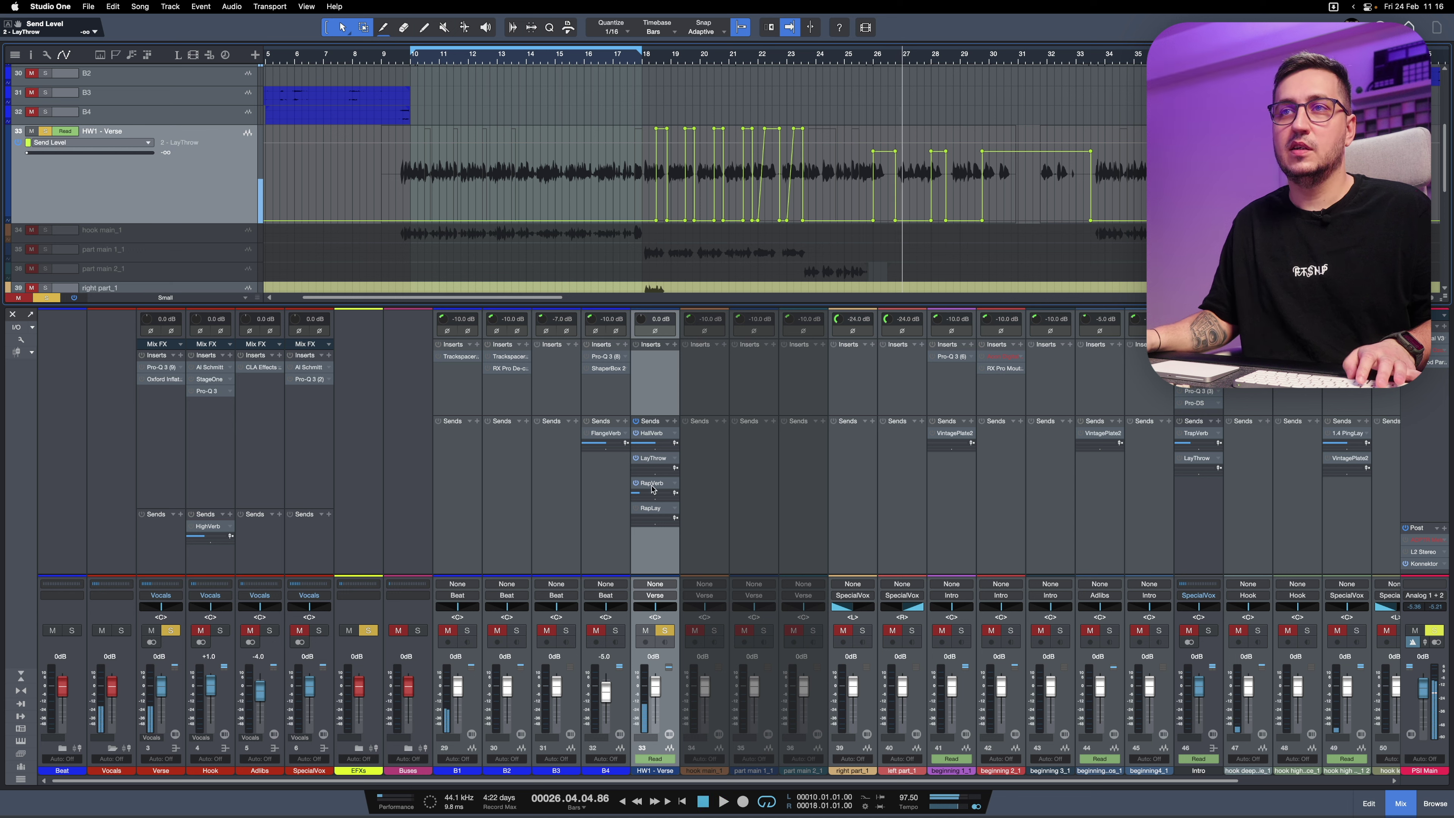
Turn on the RapLay send and display its Send Level automation on the HW1 - Verse track.
click(636, 509)
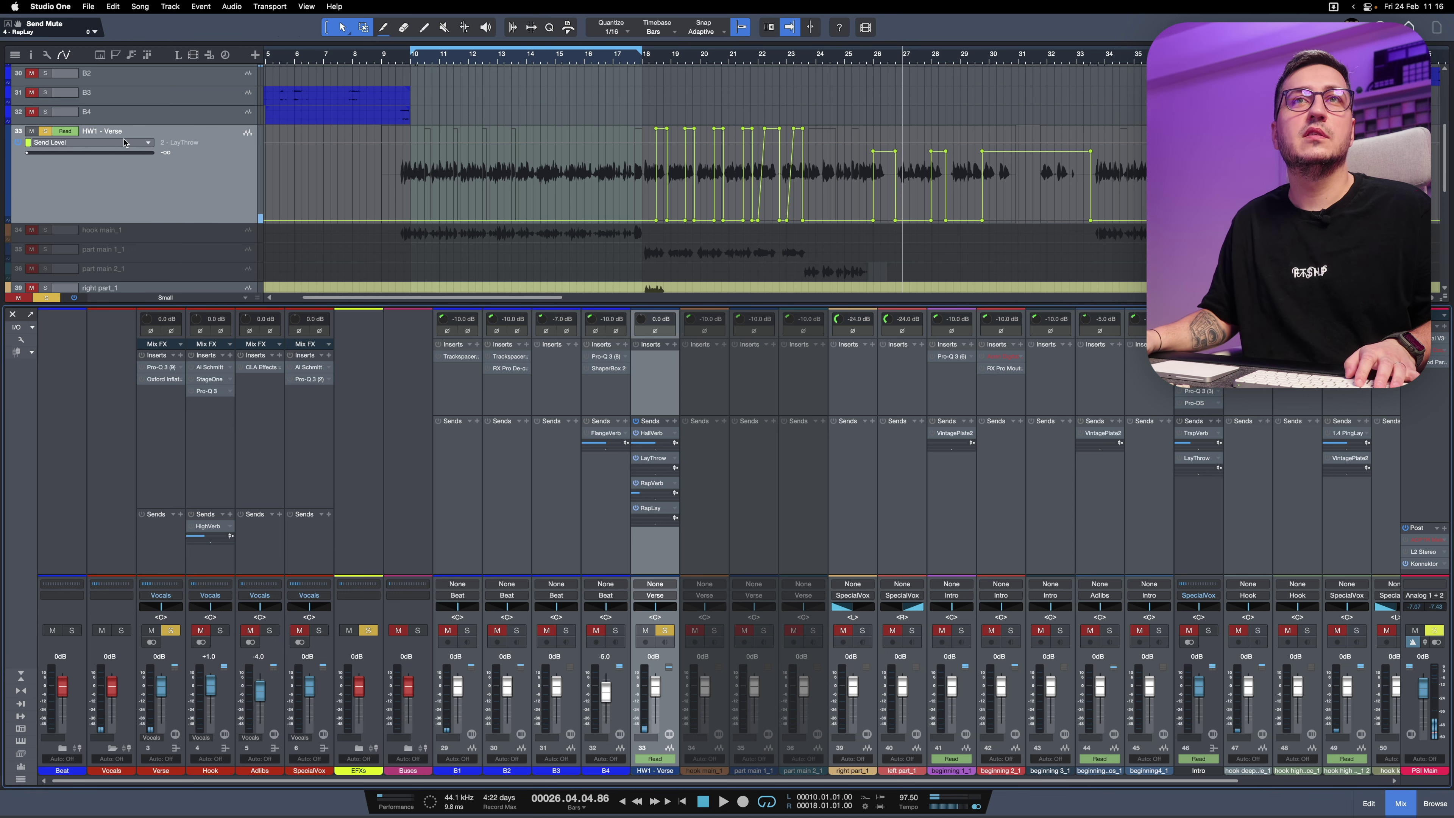
click(147, 143)
click(139, 201)
Play the verse from bar 10 with the arrangement zoomed in, and turn off the LayThrow send.
click(418, 64)
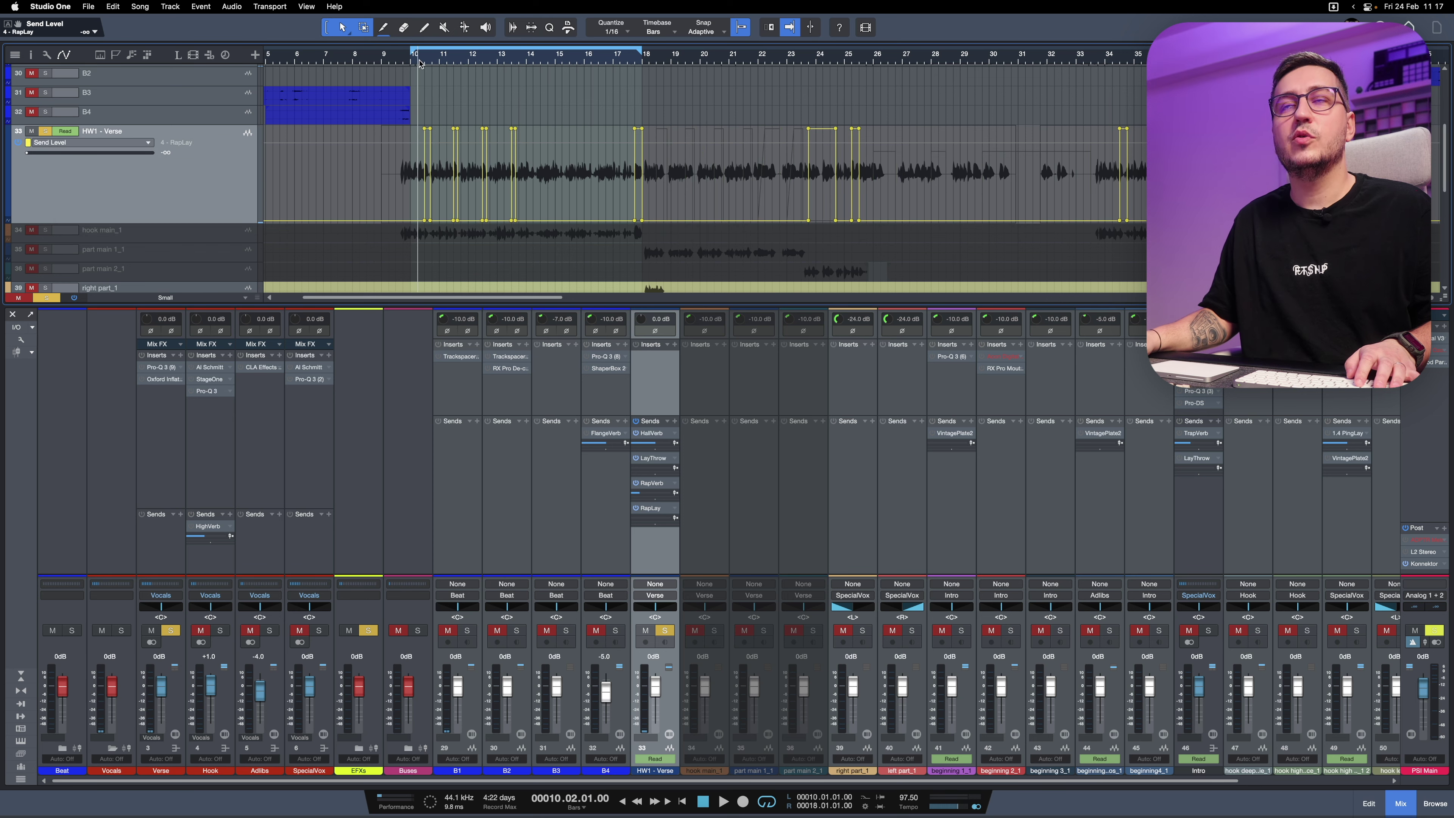
key(e)
key(e)
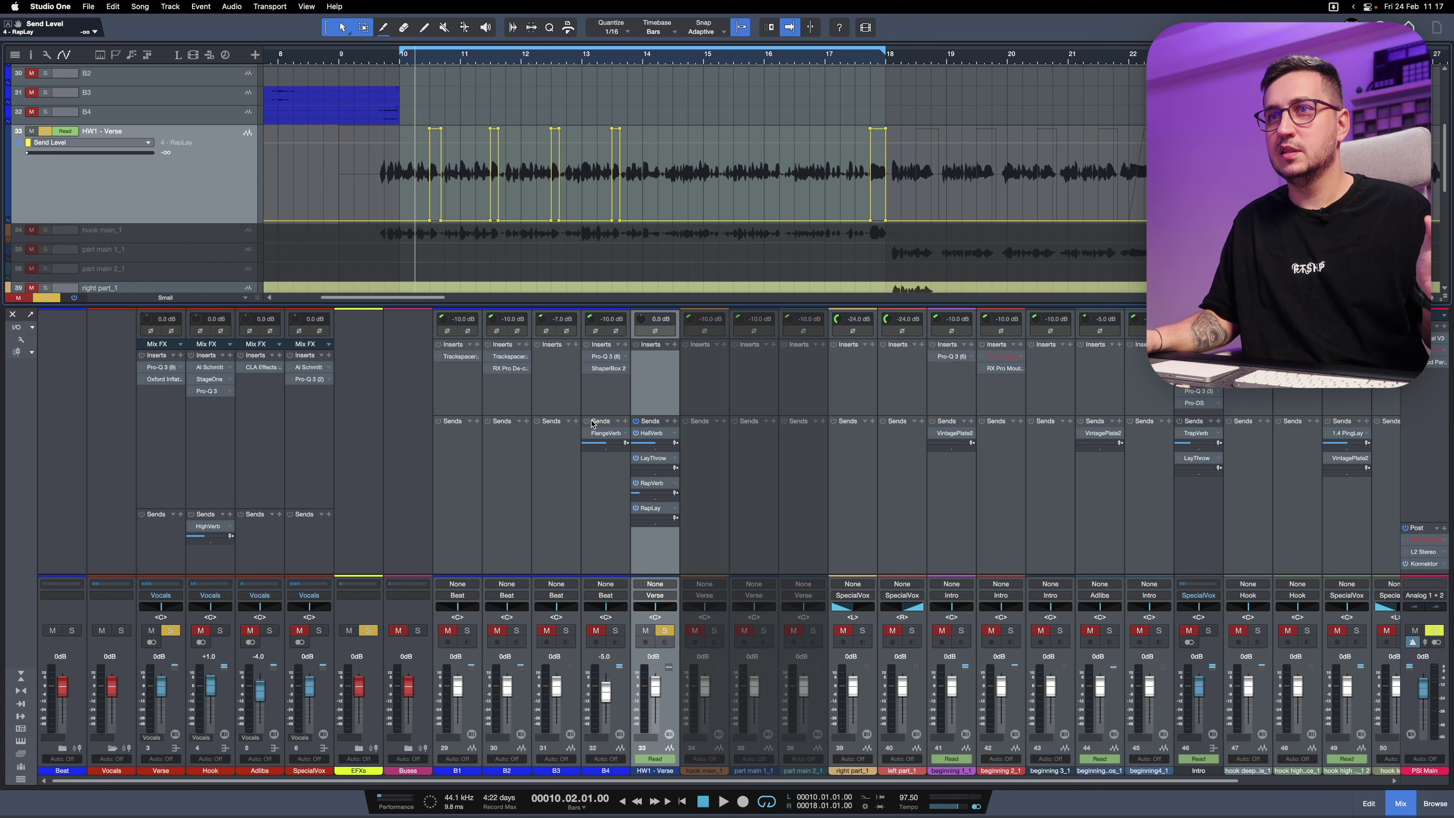
key(space)
click(635, 458)
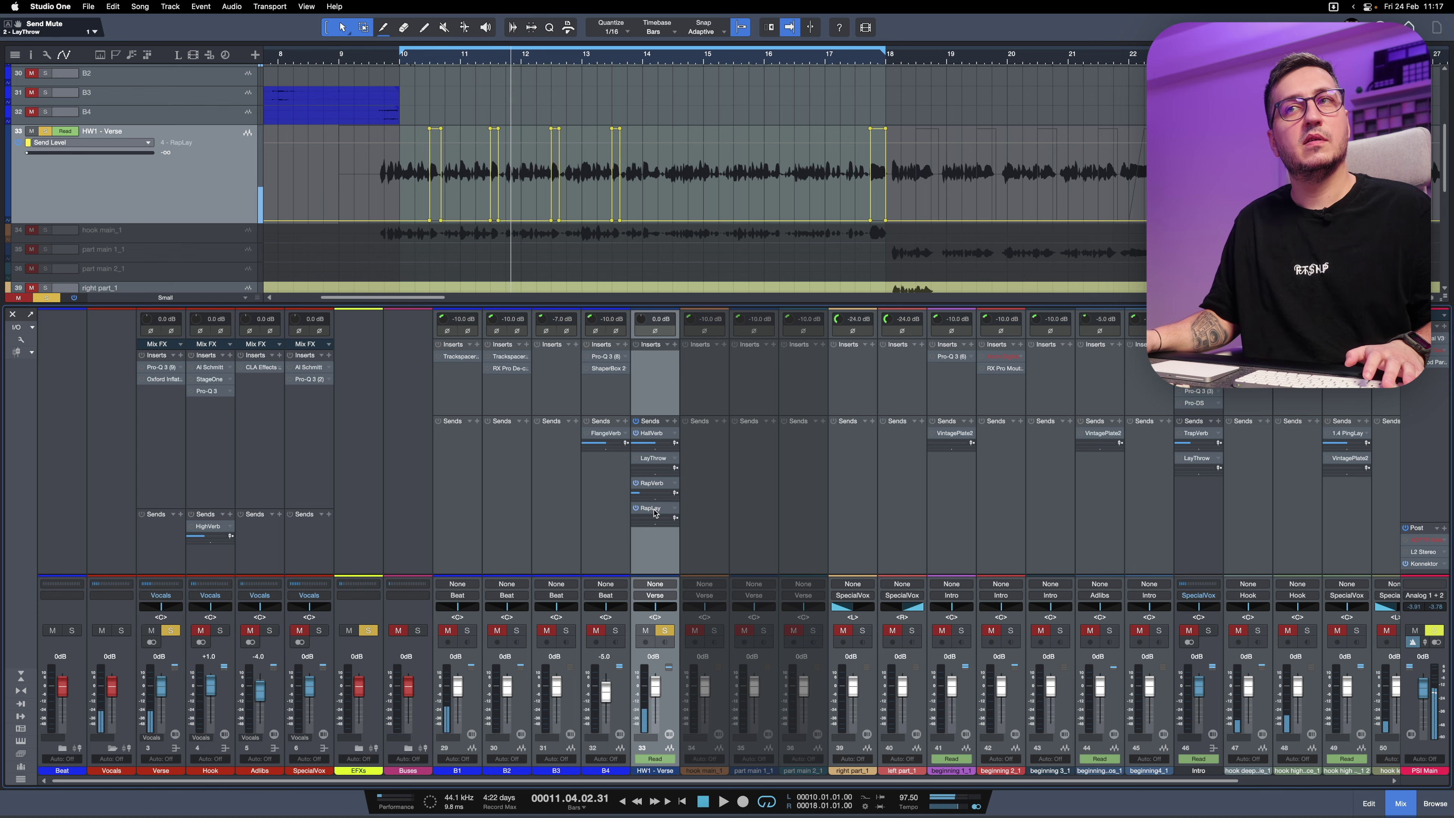
Open the RapLay effects to examine Degrader and EchoBoy, and play the verse through the delay.
double_click(652, 509)
drag(744, 140, 298, 378)
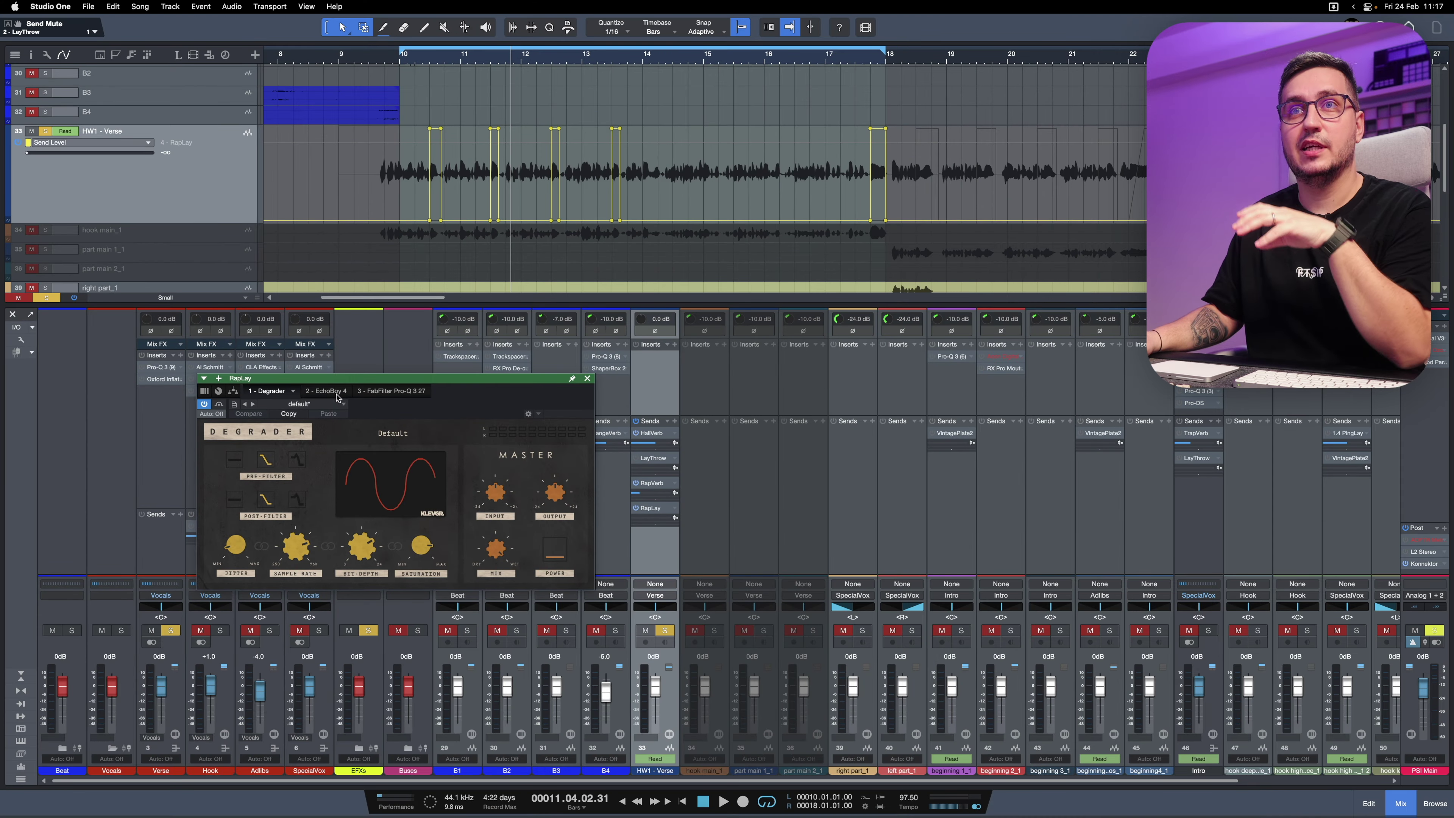
click(395, 314)
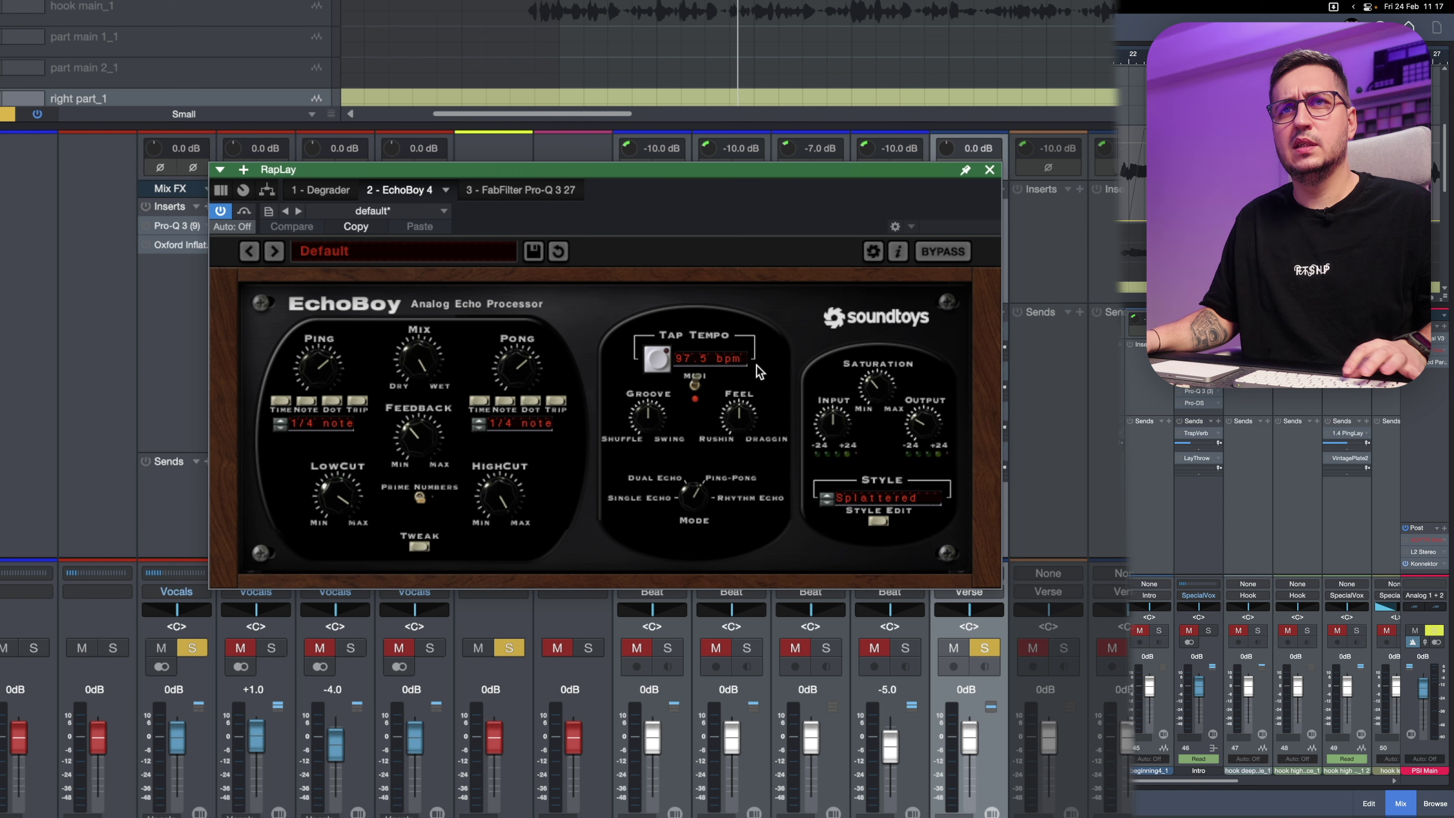
key(space)
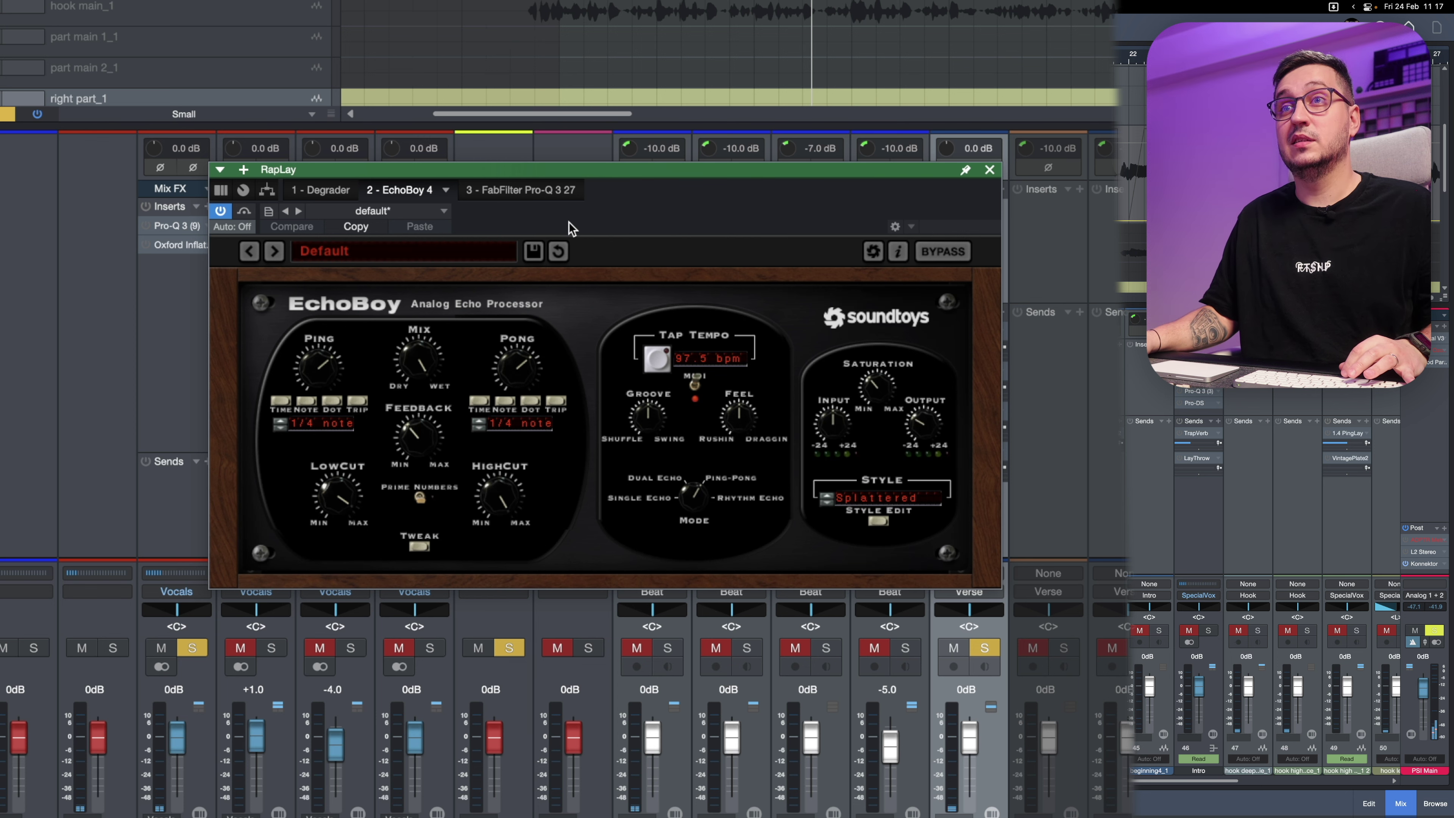
Compare RapLay with FabFilter Pro-Q 3 bypassed and re-enabled, and close the plug-in window.
click(538, 190)
click(730, 434)
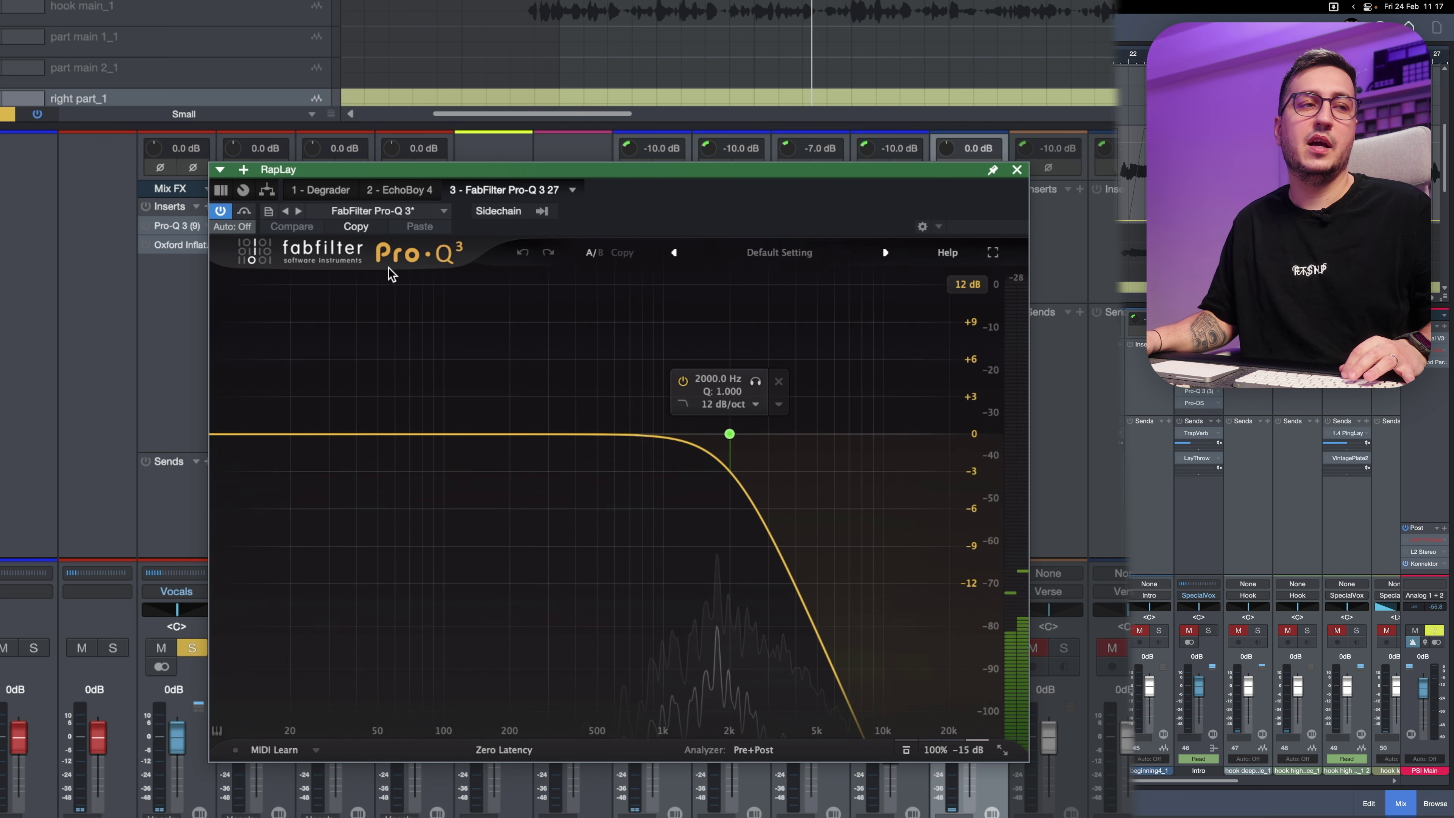
click(220, 210)
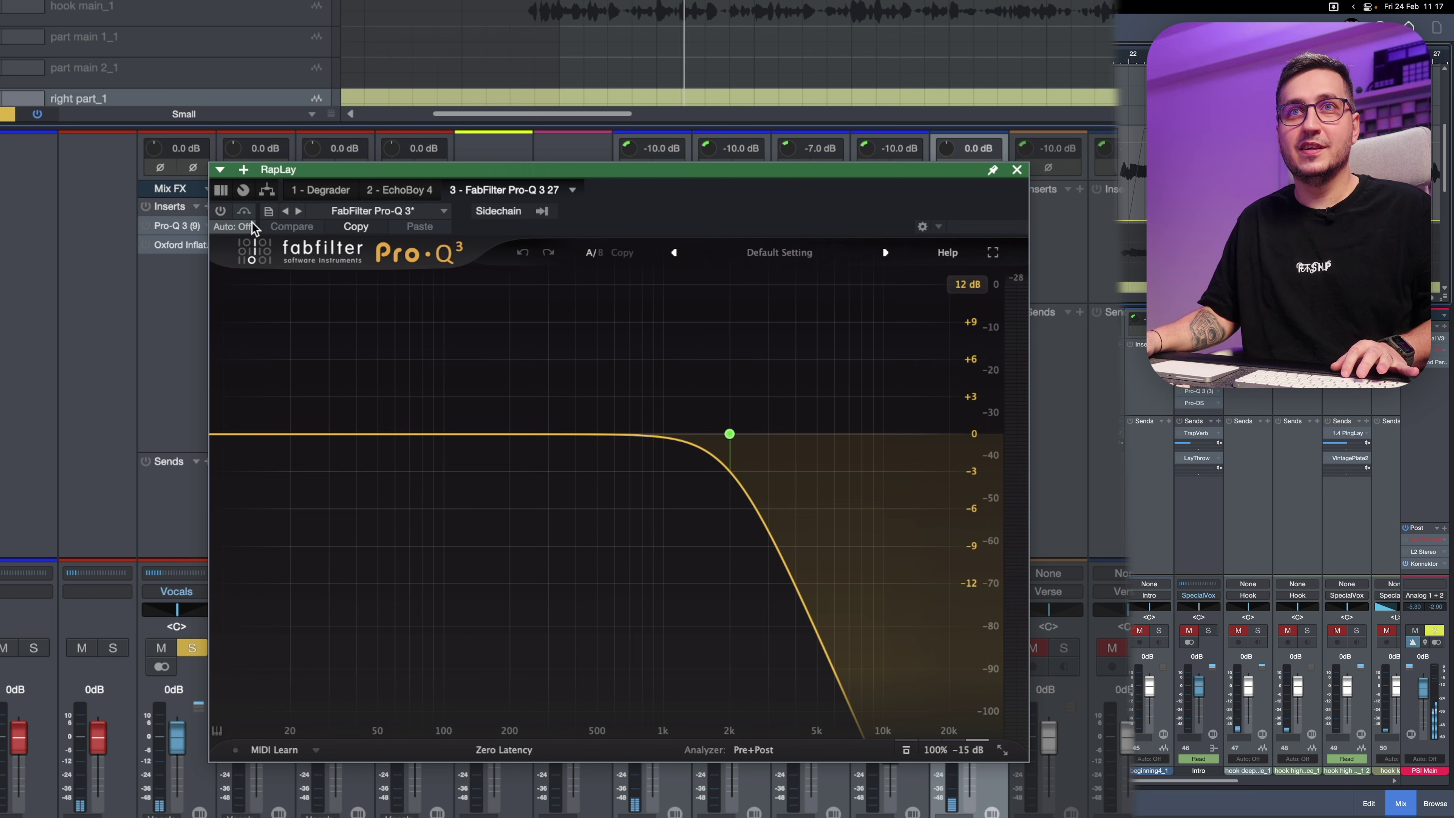
click(220, 212)
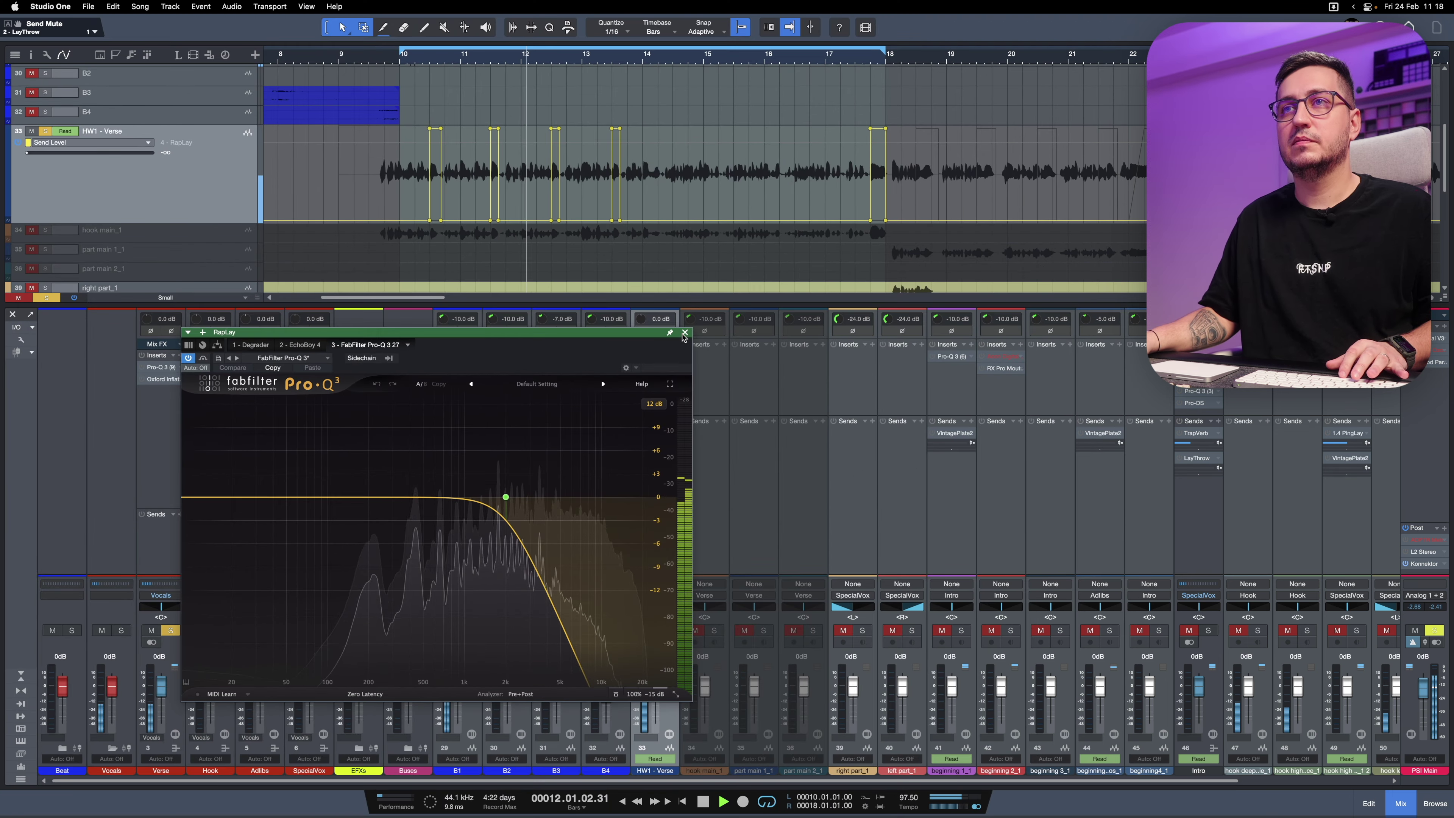
click(684, 333)
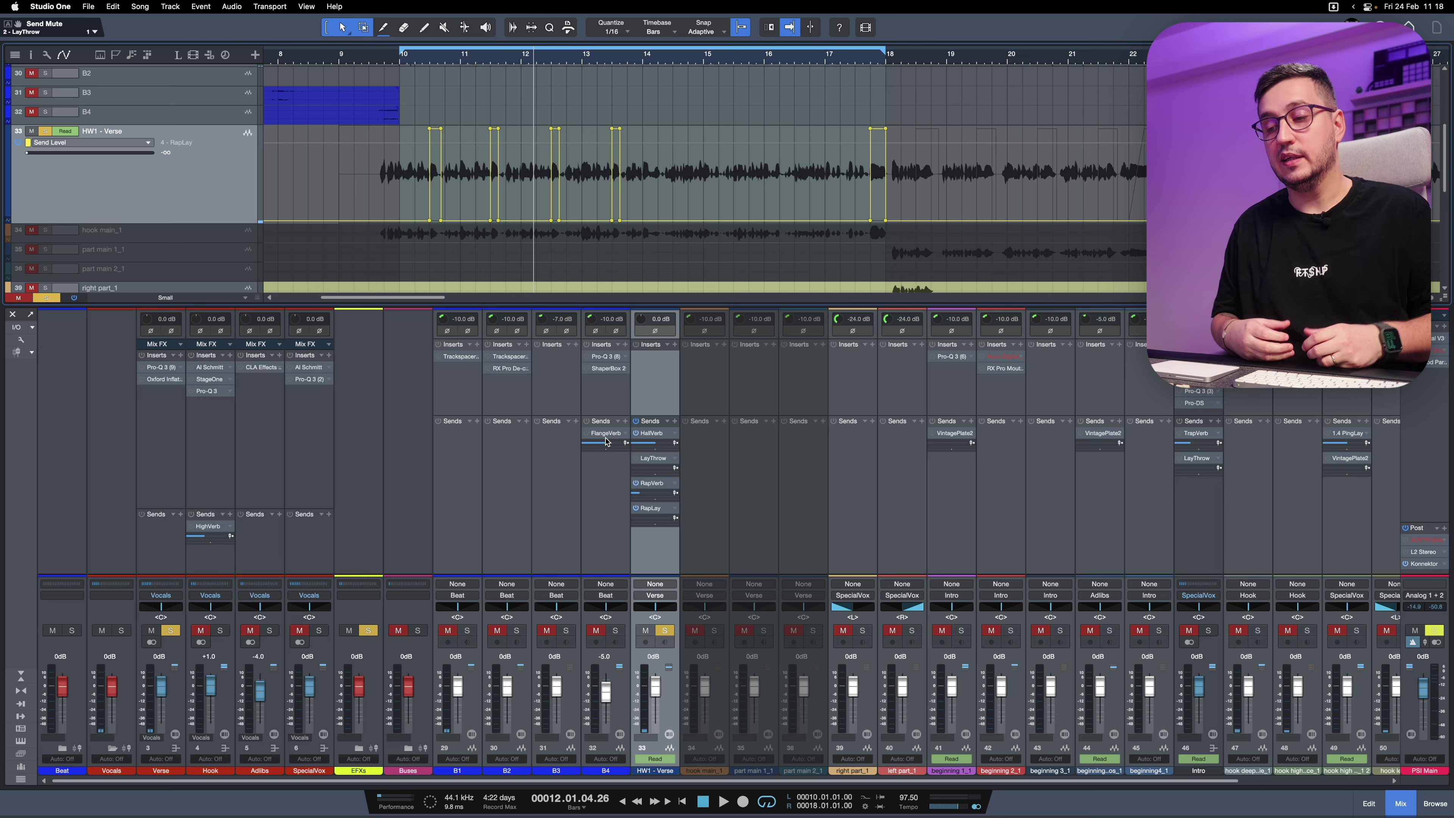
Turn off solo on HW1 - Verse and unmute the Hook, Adlibs and SpecialVox buses.
click(666, 632)
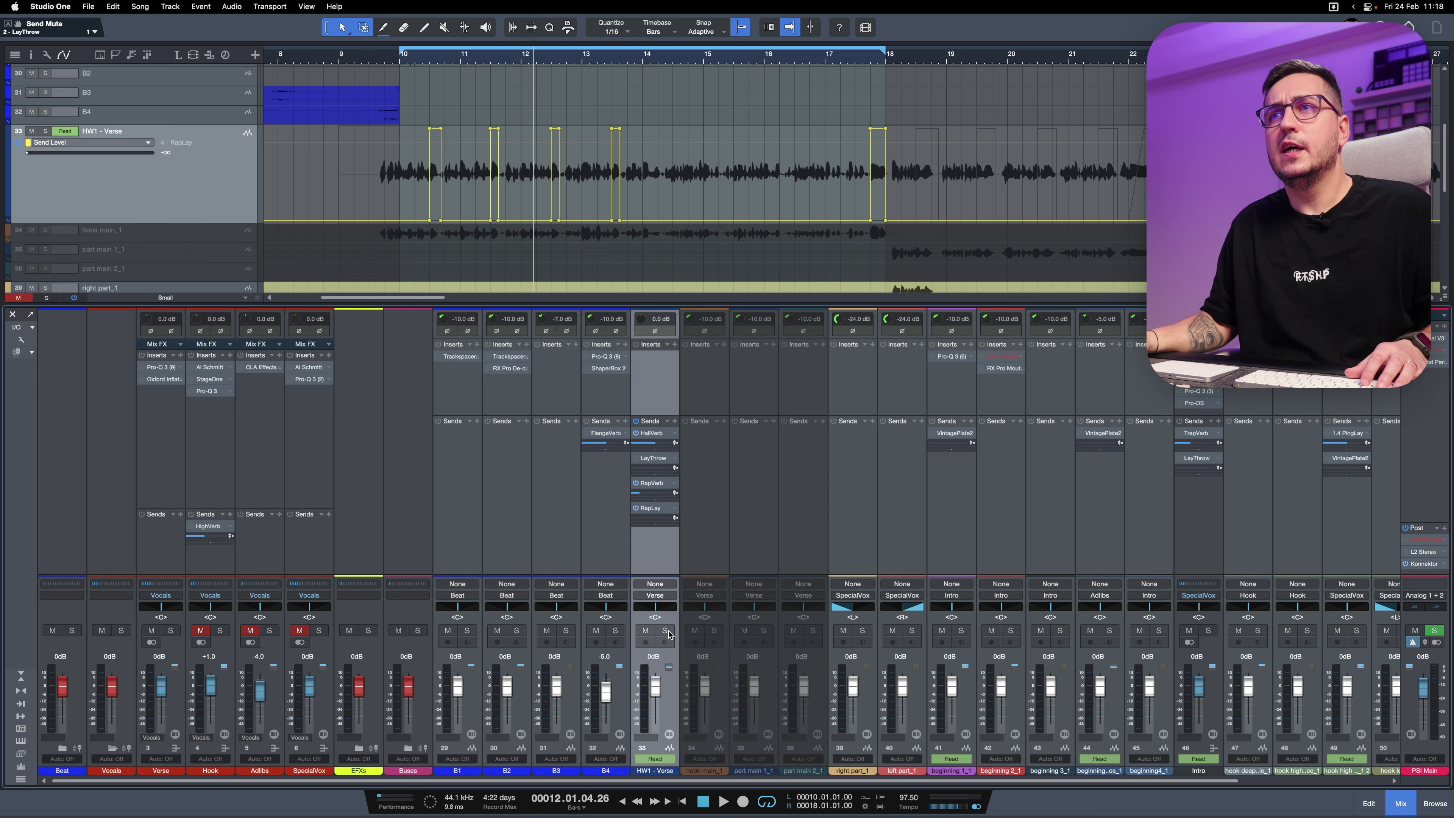
scroll(668, 632, right, 1)
scroll(668, 633, right, 2)
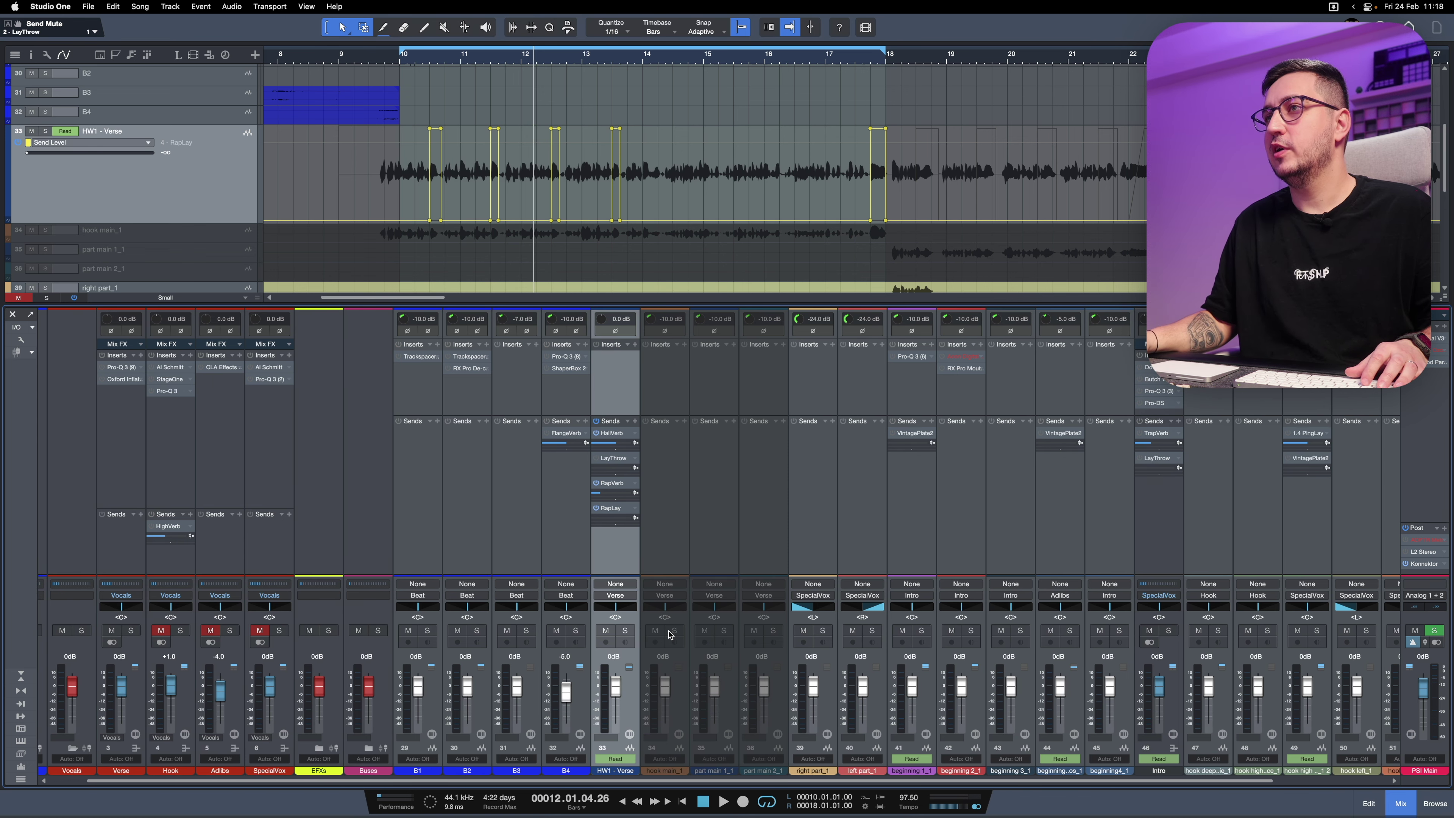
scroll(669, 633, right, 6)
scroll(669, 633, left, 6)
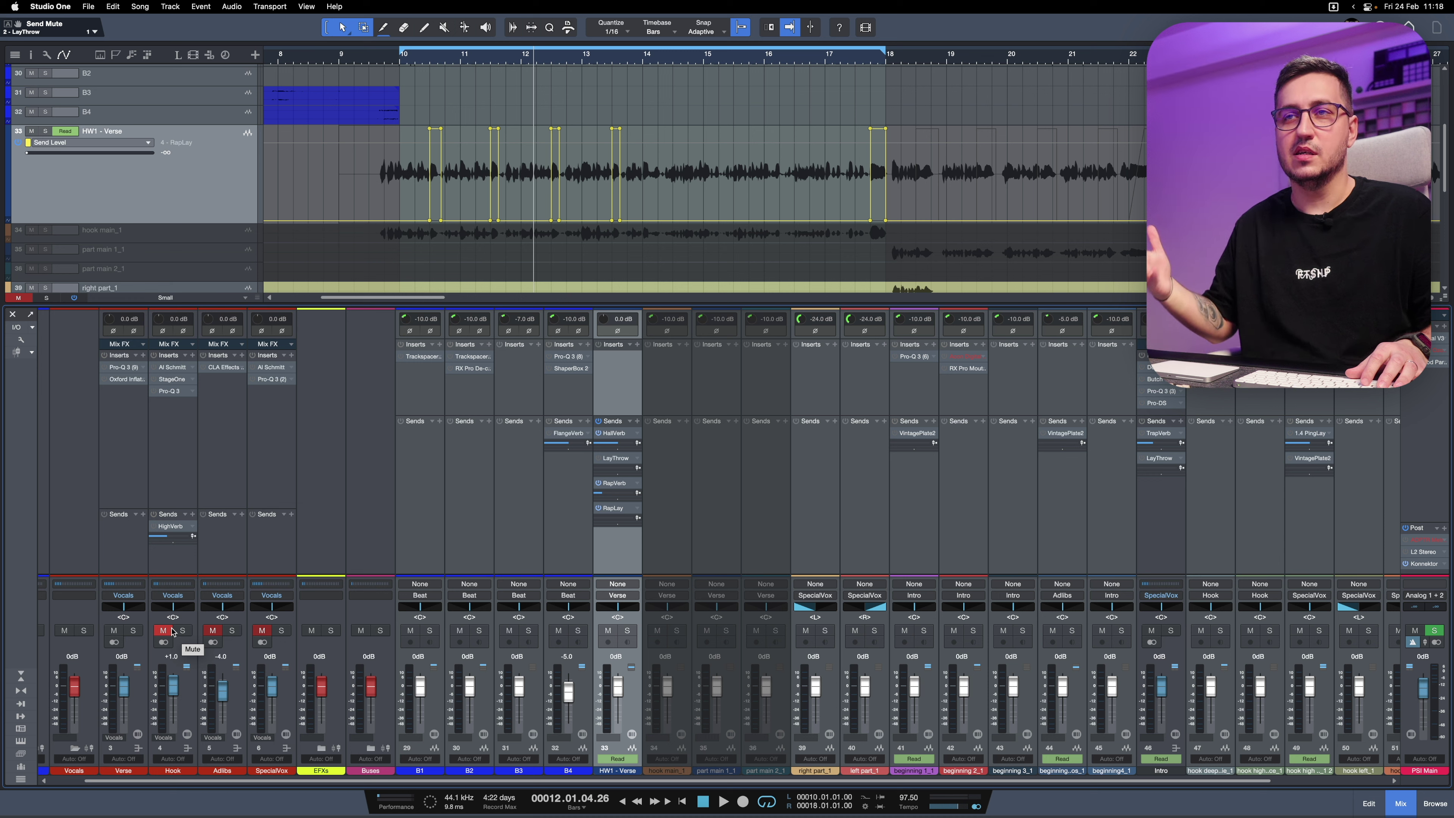
click(166, 630)
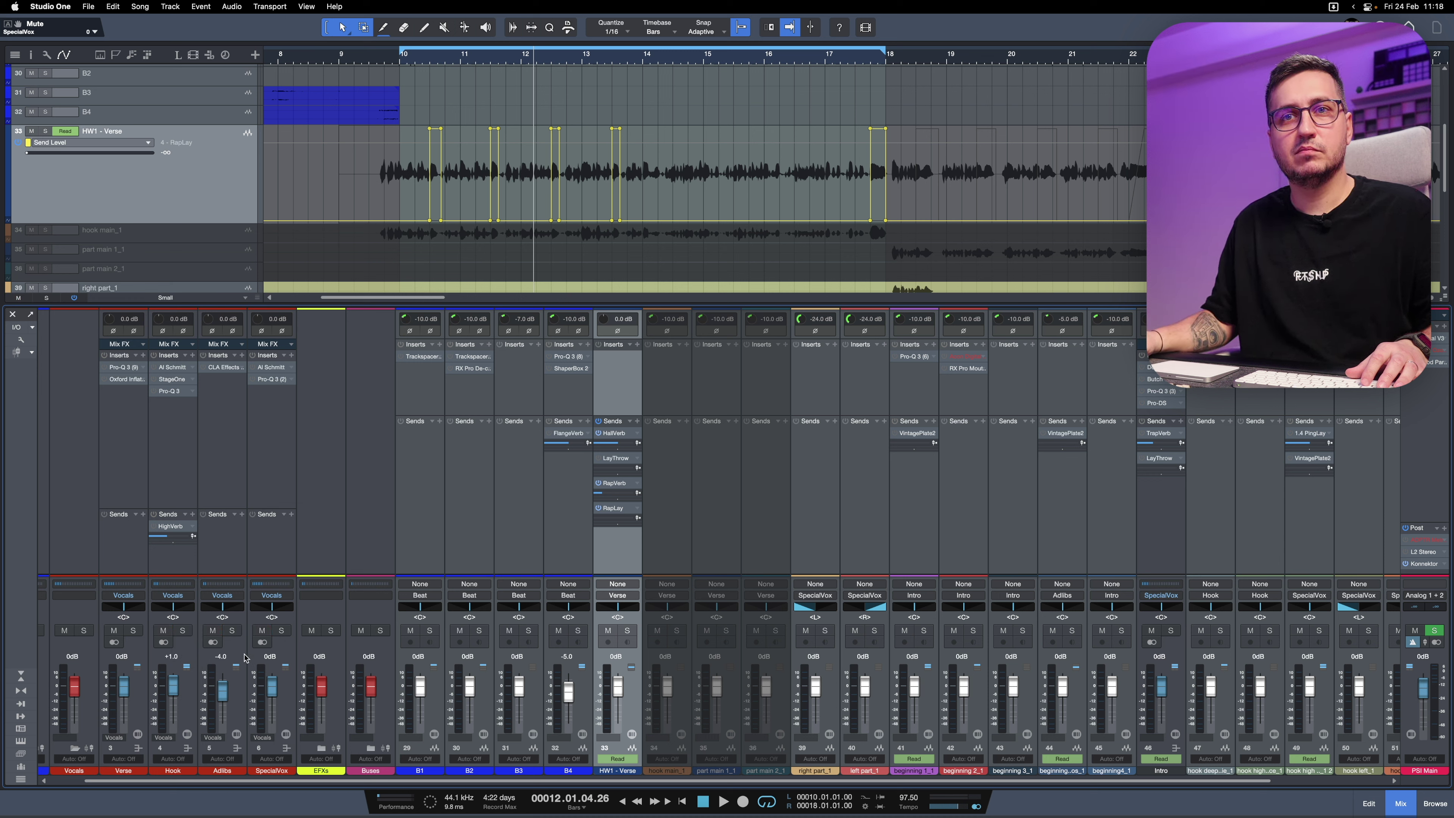
Solo the Adlibs bus and show the vocal tracks in the full-height arrangement with the track height set to Normal.
click(232, 630)
scroll(778, 650, right, 7)
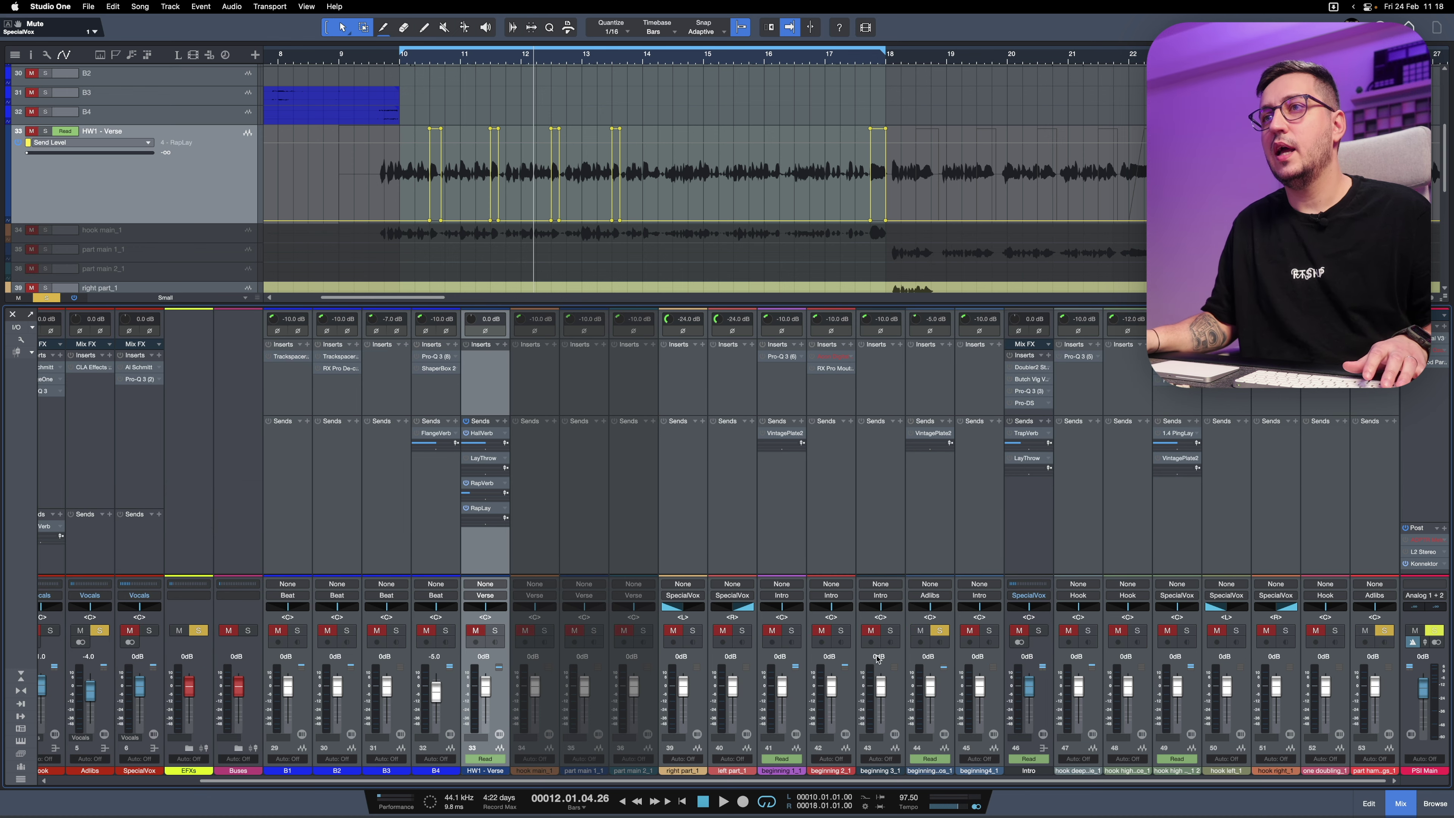
key(F3)
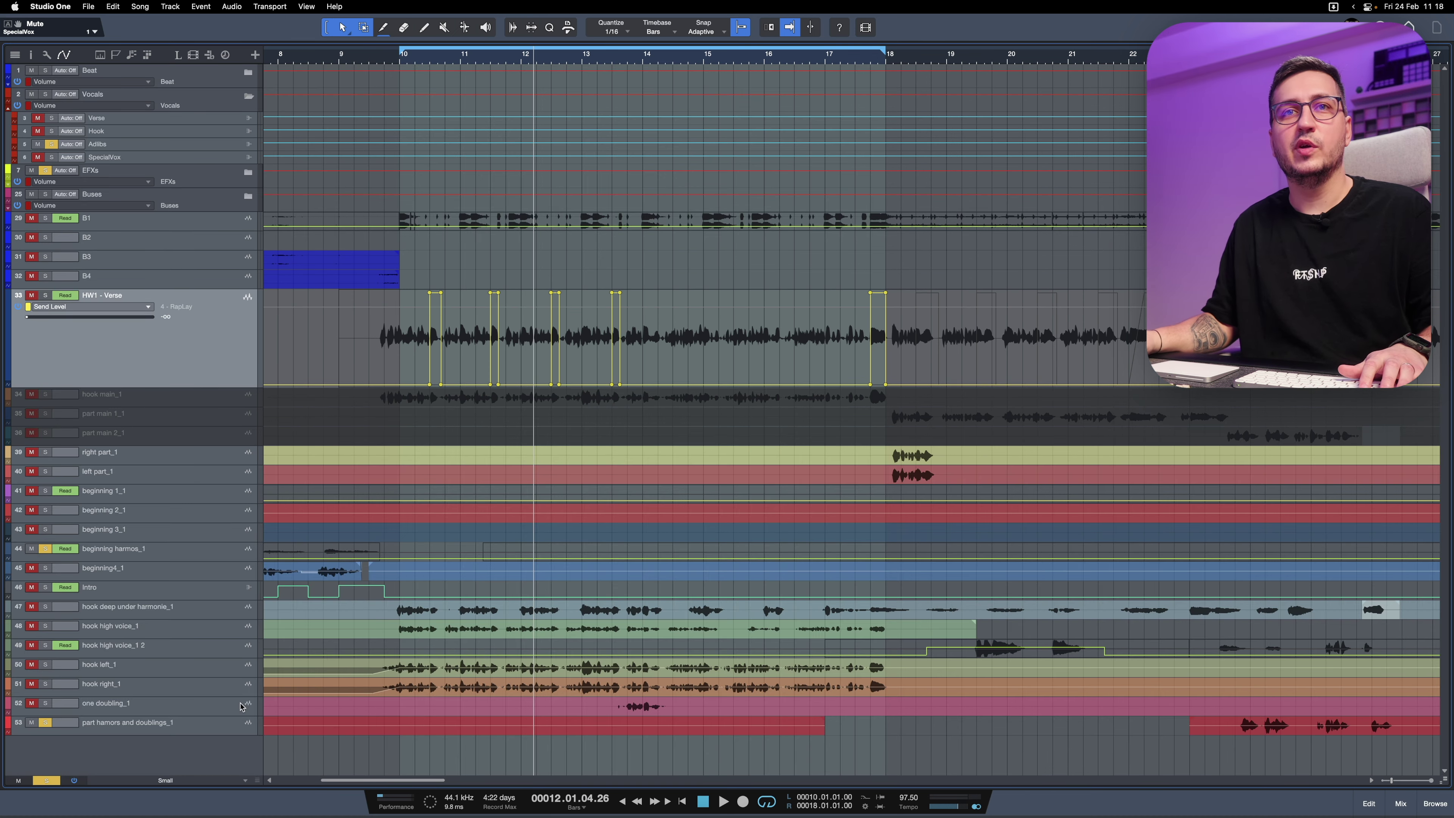
click(152, 780)
click(152, 729)
scroll(413, 631, down, 5)
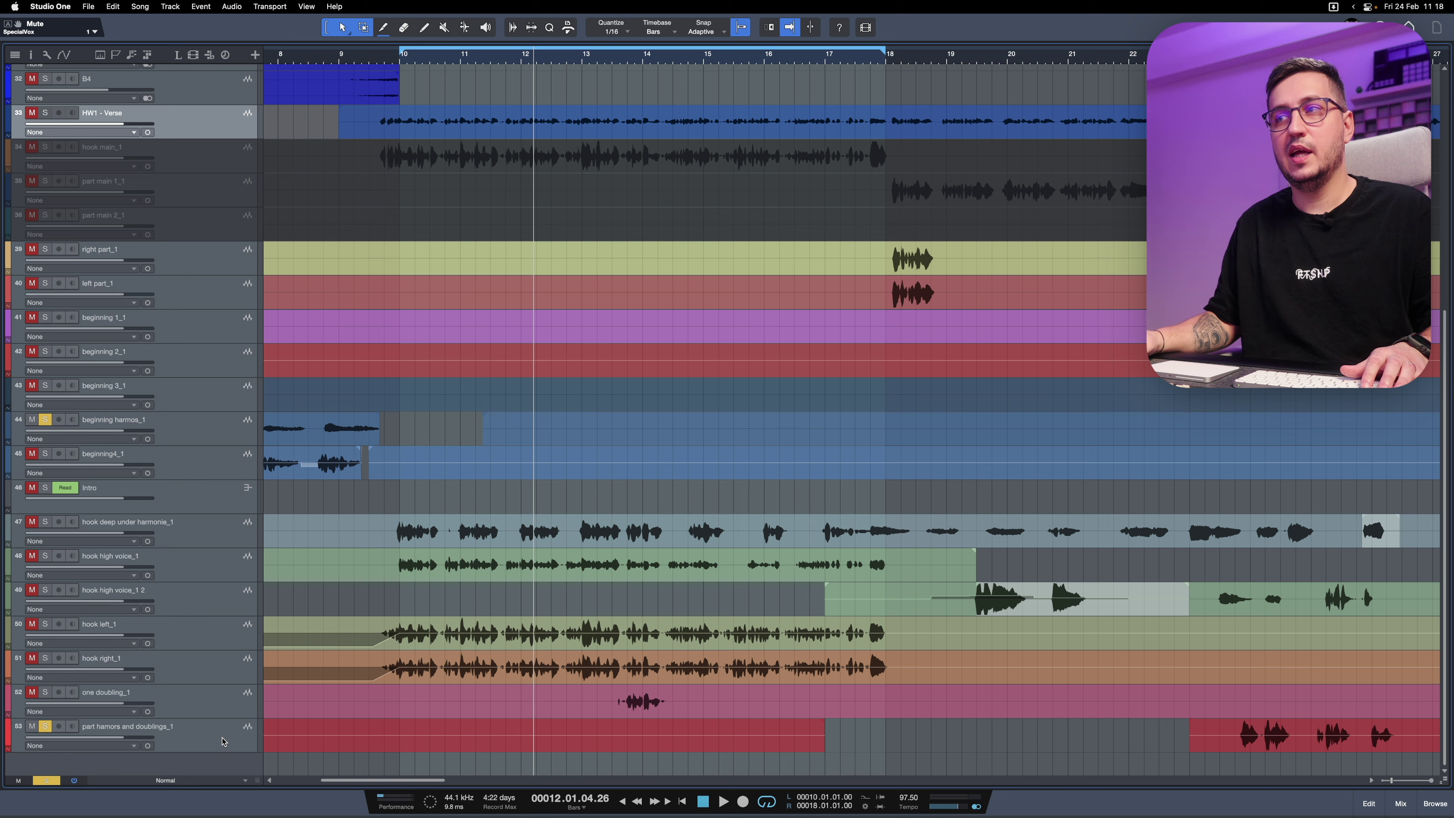
scroll(521, 57, down, 3)
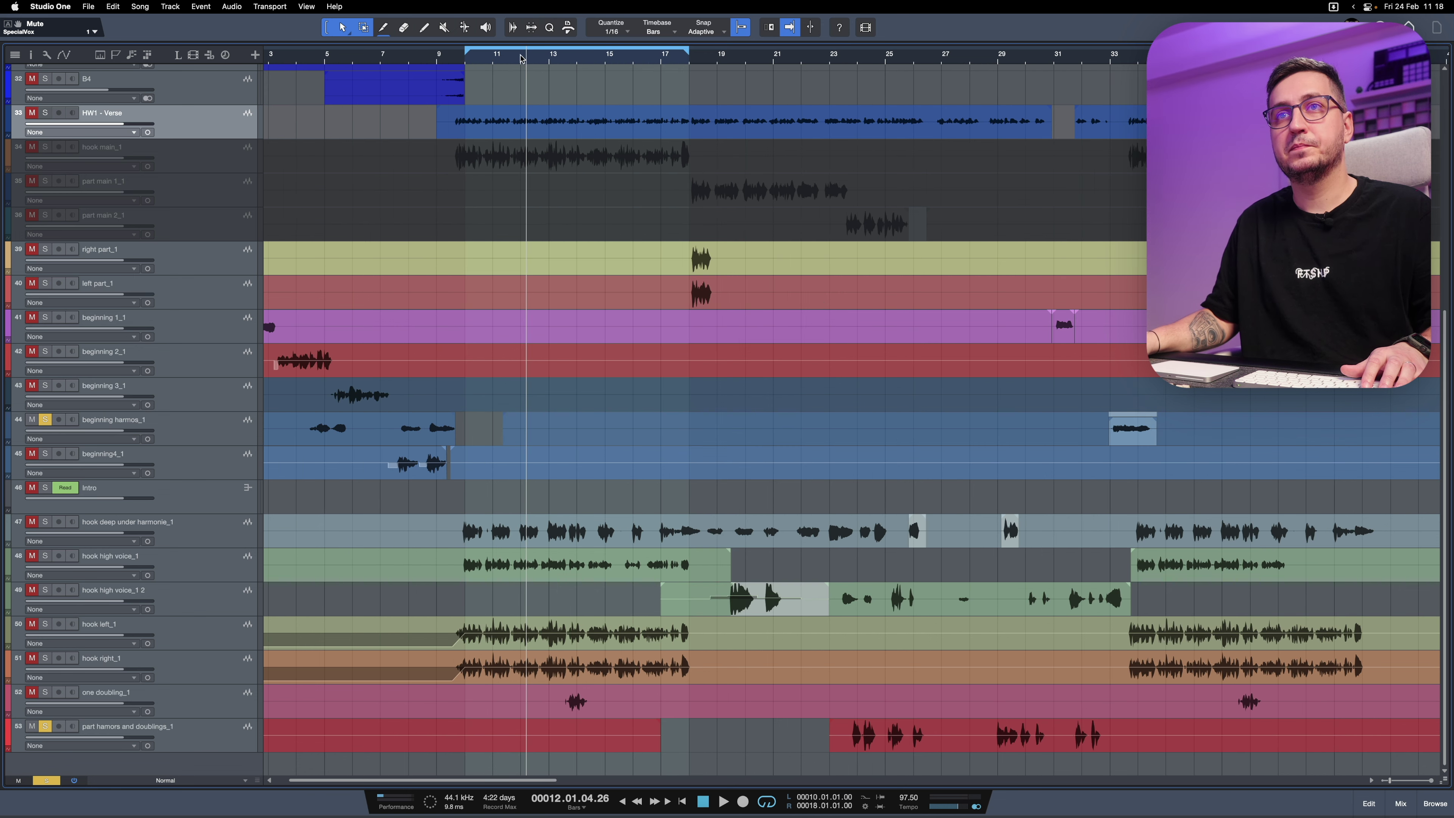
Play the soloed intro adlibs around bar 5, and move the playback position to bar 23.
key(space)
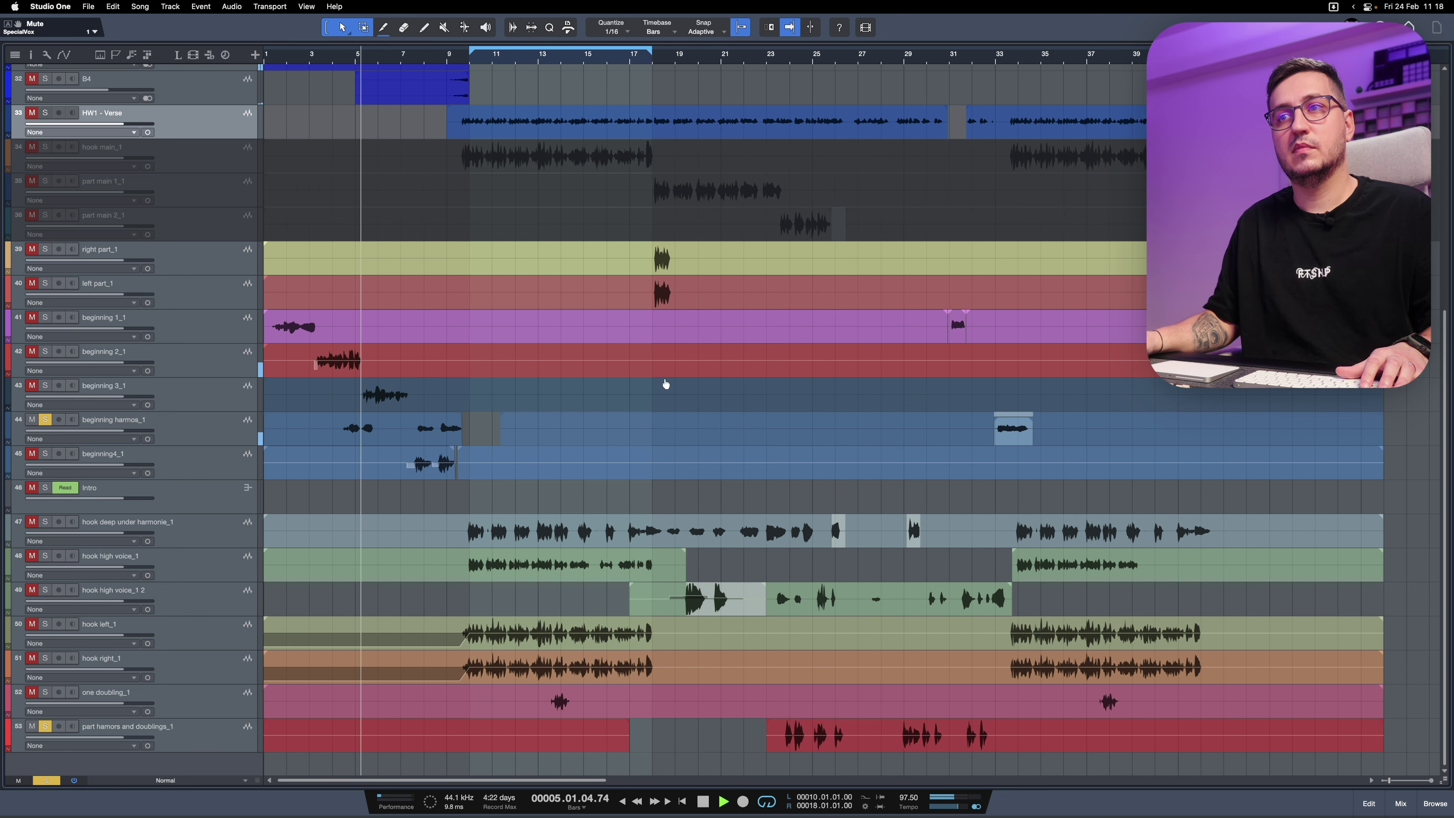
click(778, 73)
key(space)
Bring back the mixer with the bus channels in view and play the part harmonies and doublings from bar 23.
key(F3)
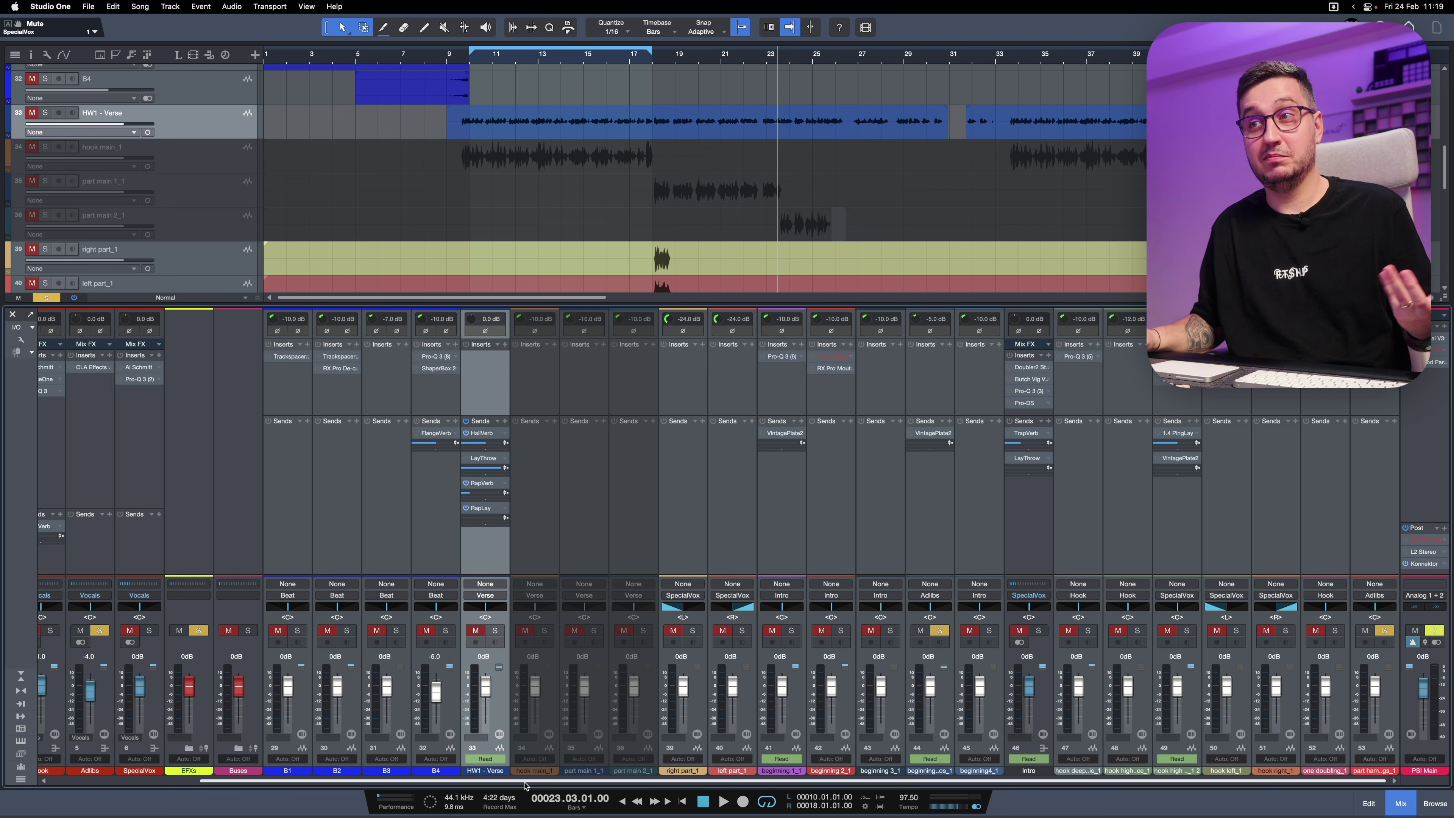
drag(527, 786, 379, 785)
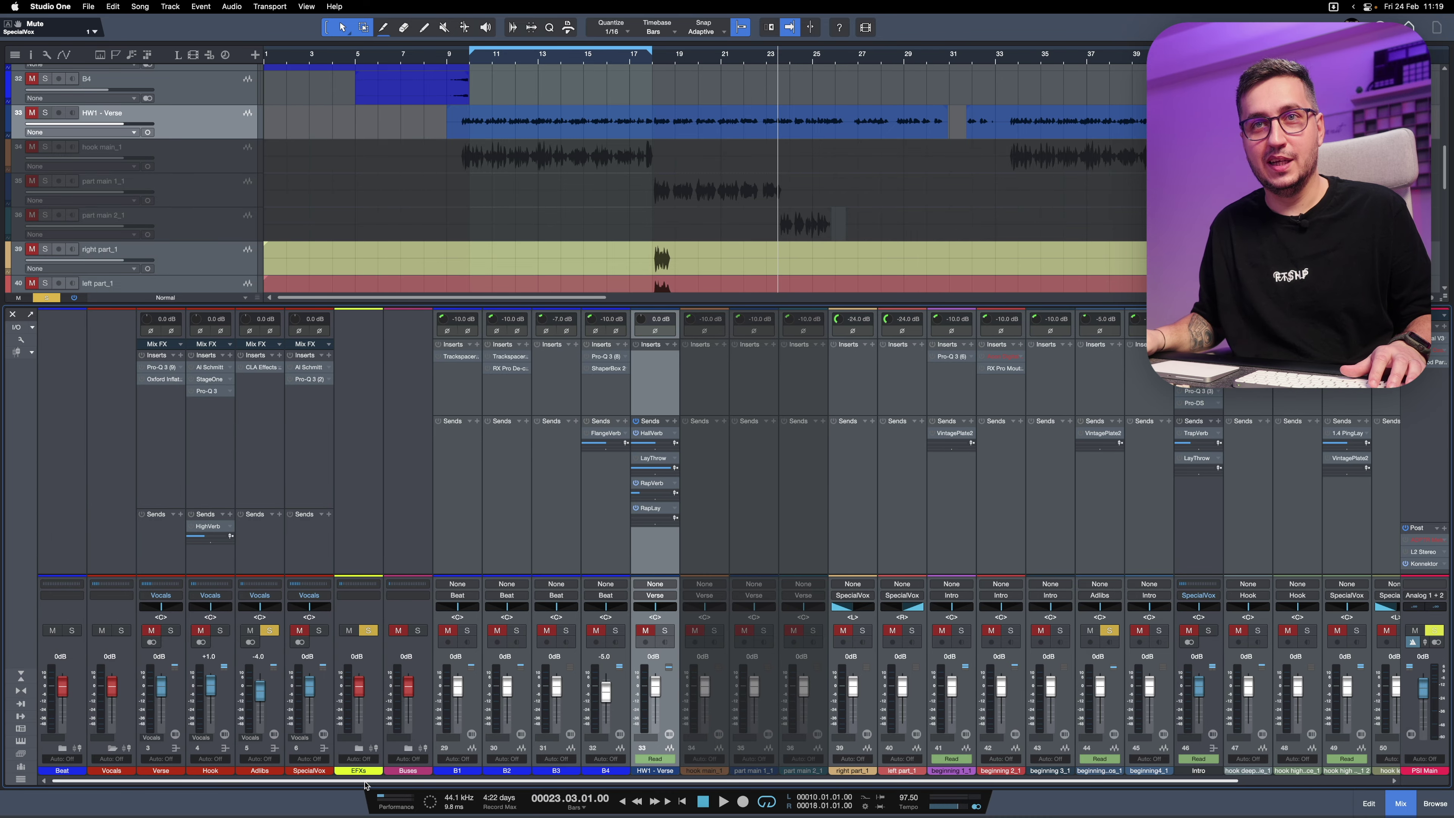
scroll(783, 81, down, 10)
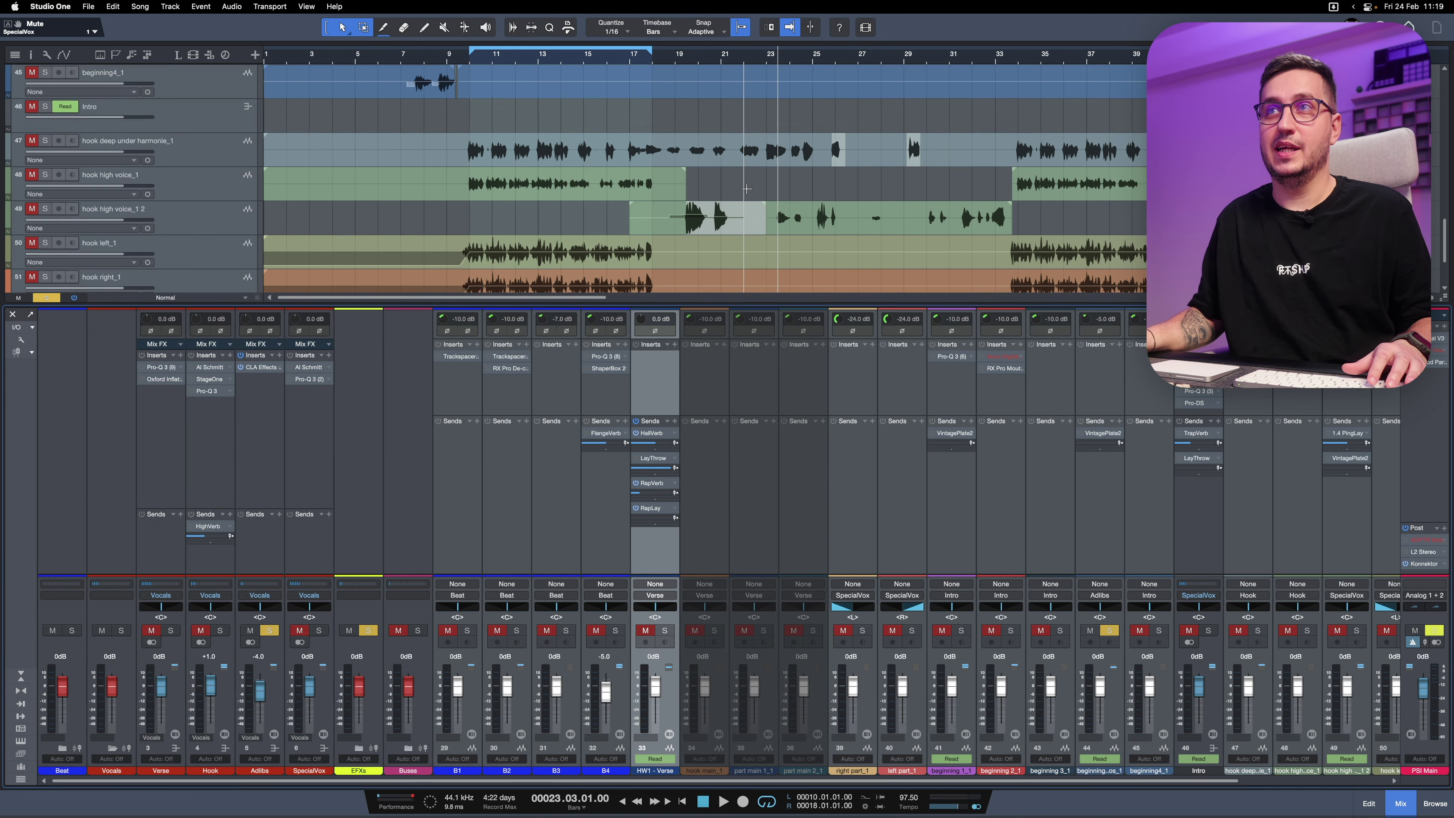
key(space)
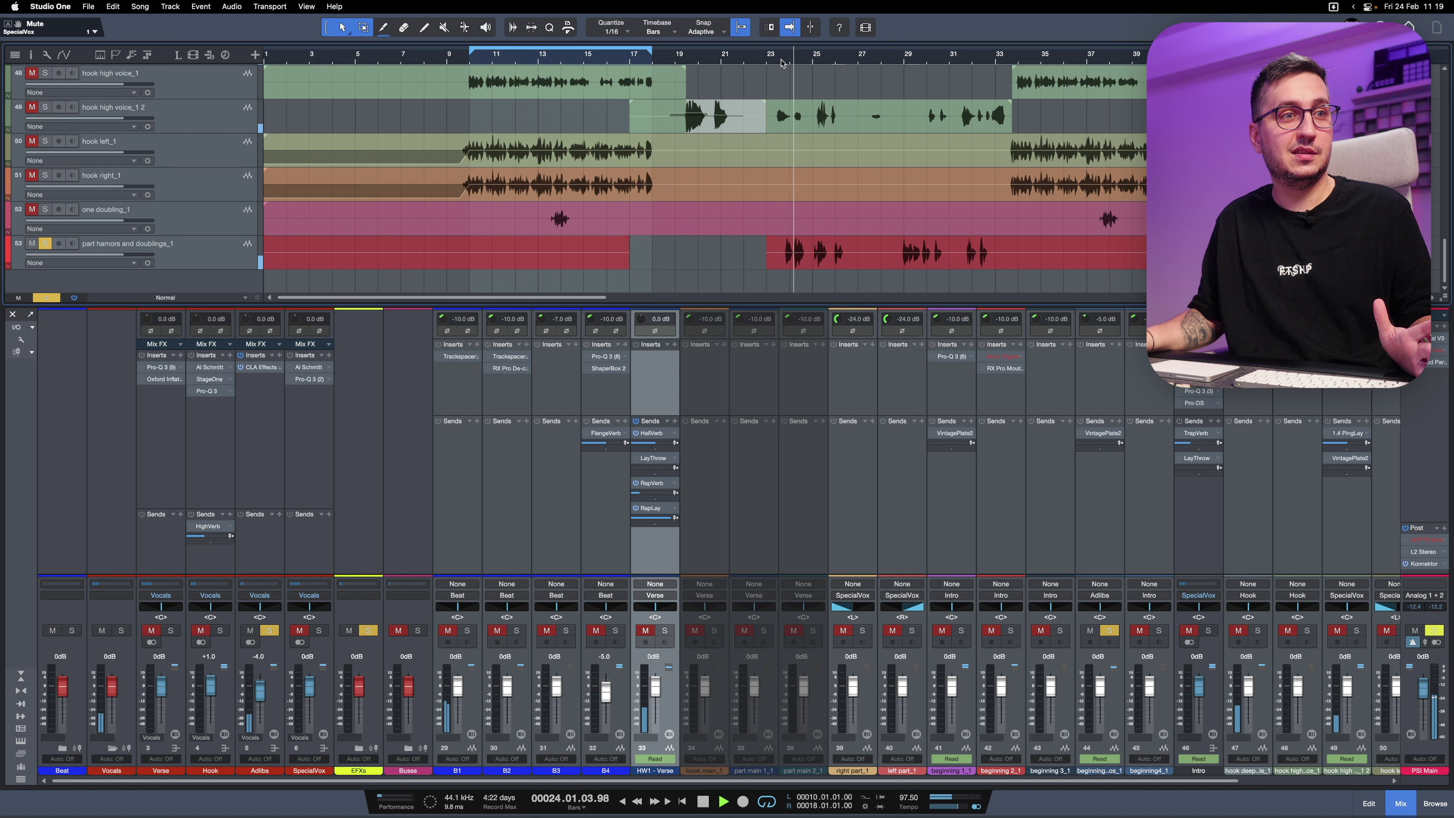
key(space)
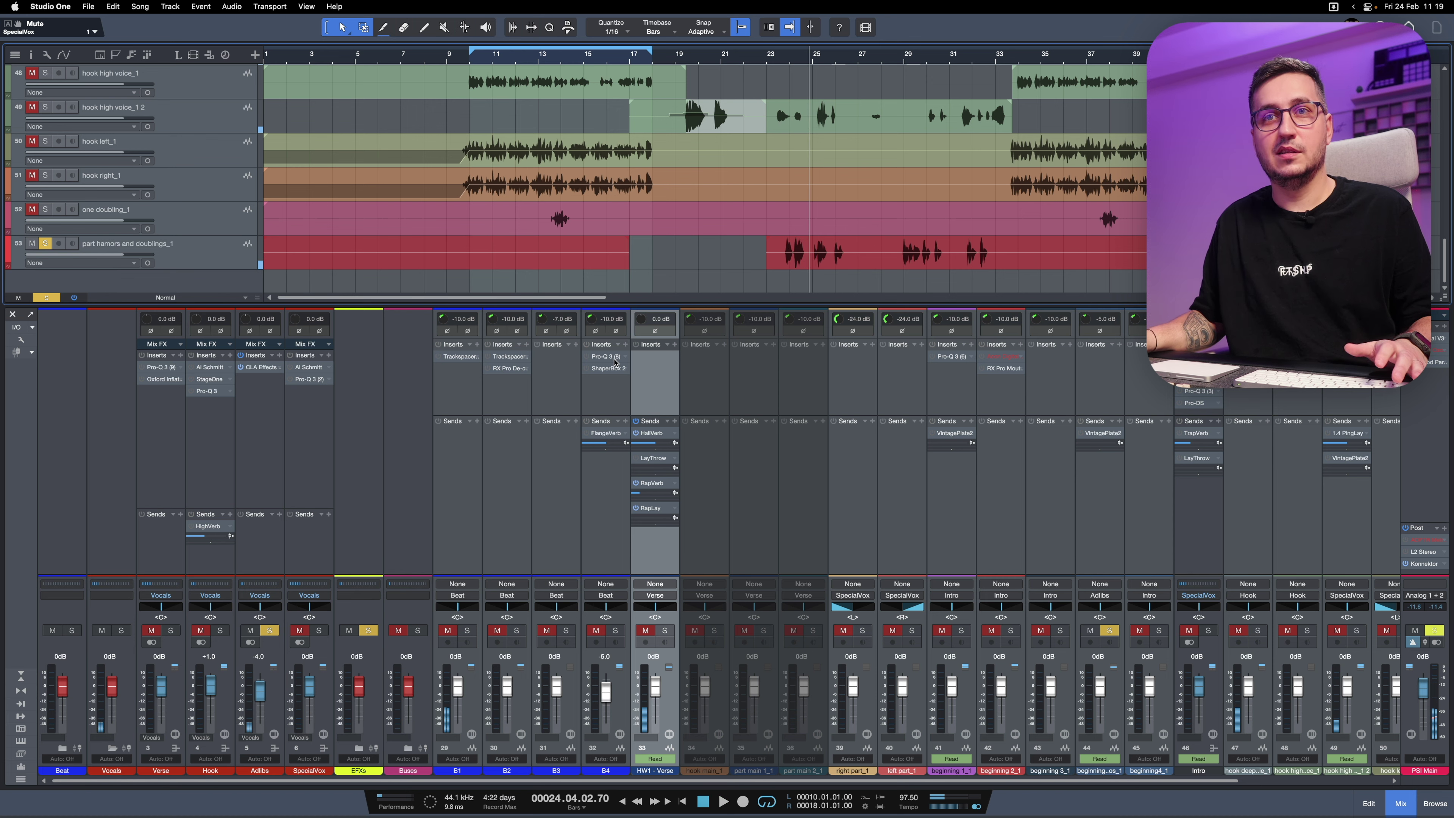
Open CLA Effects on the Adlibs bus to examine its settings, play the adlibs through it, and close the plug-in window.
click(260, 367)
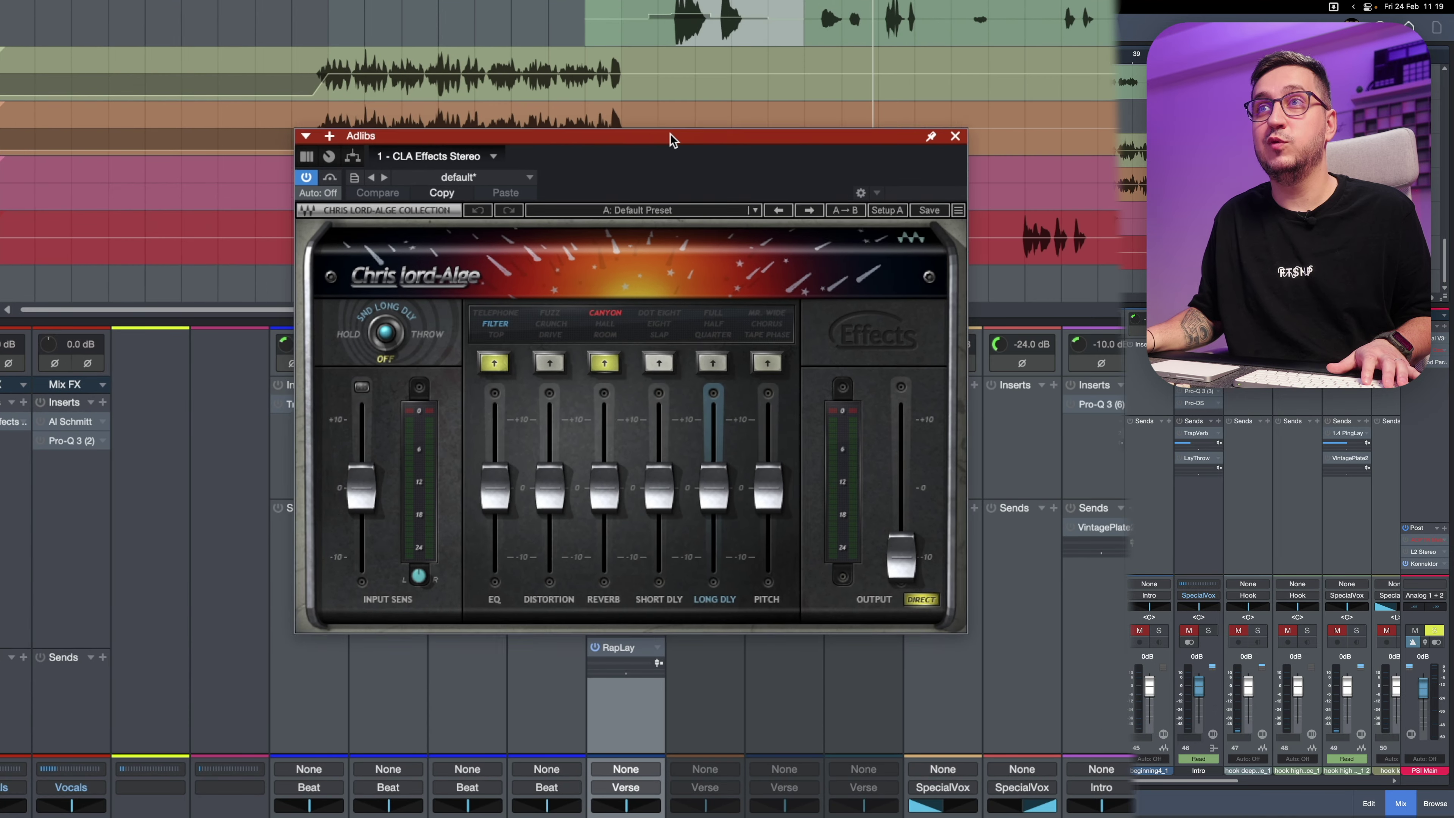
drag(671, 139, 661, 145)
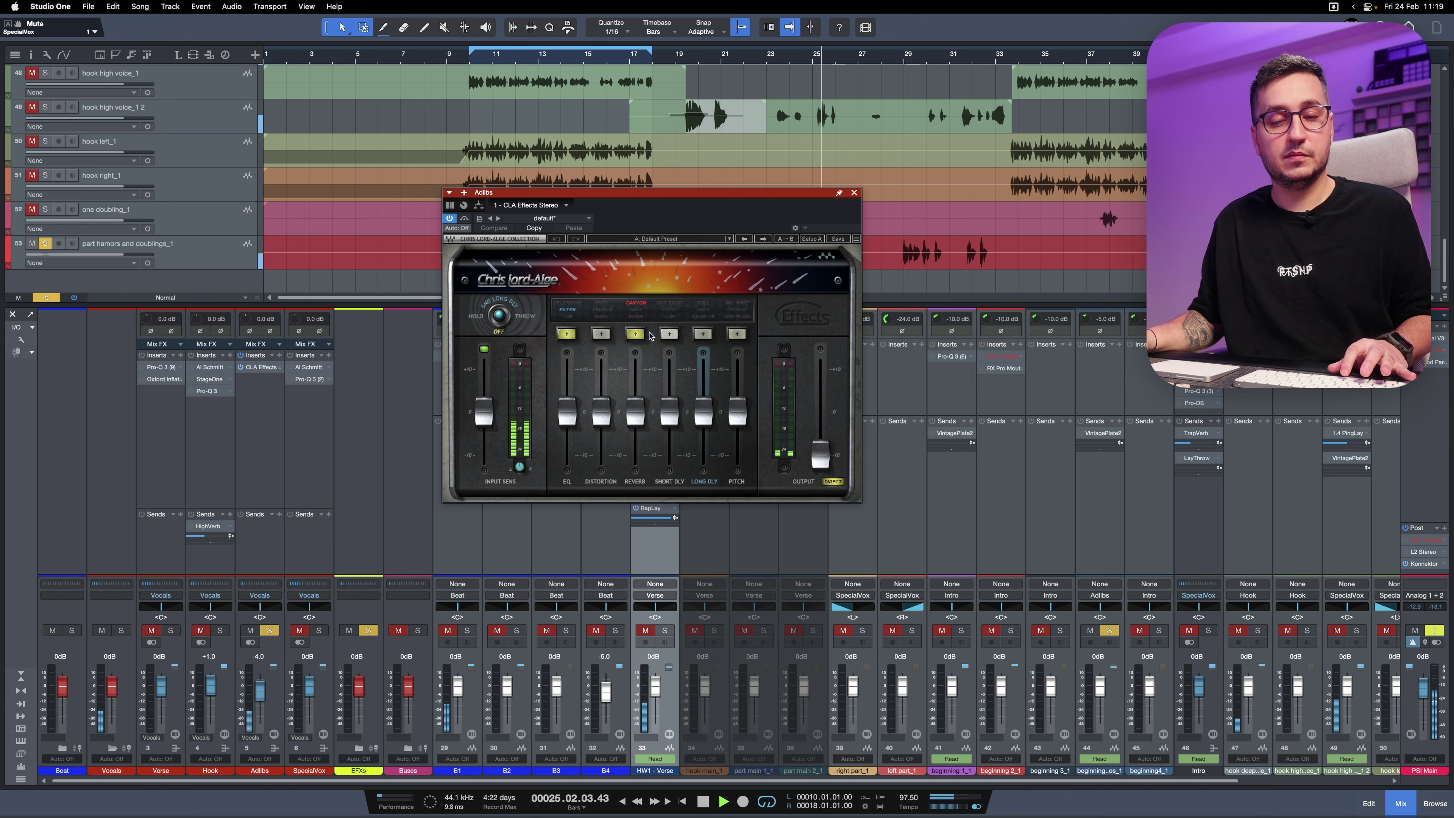
click(854, 193)
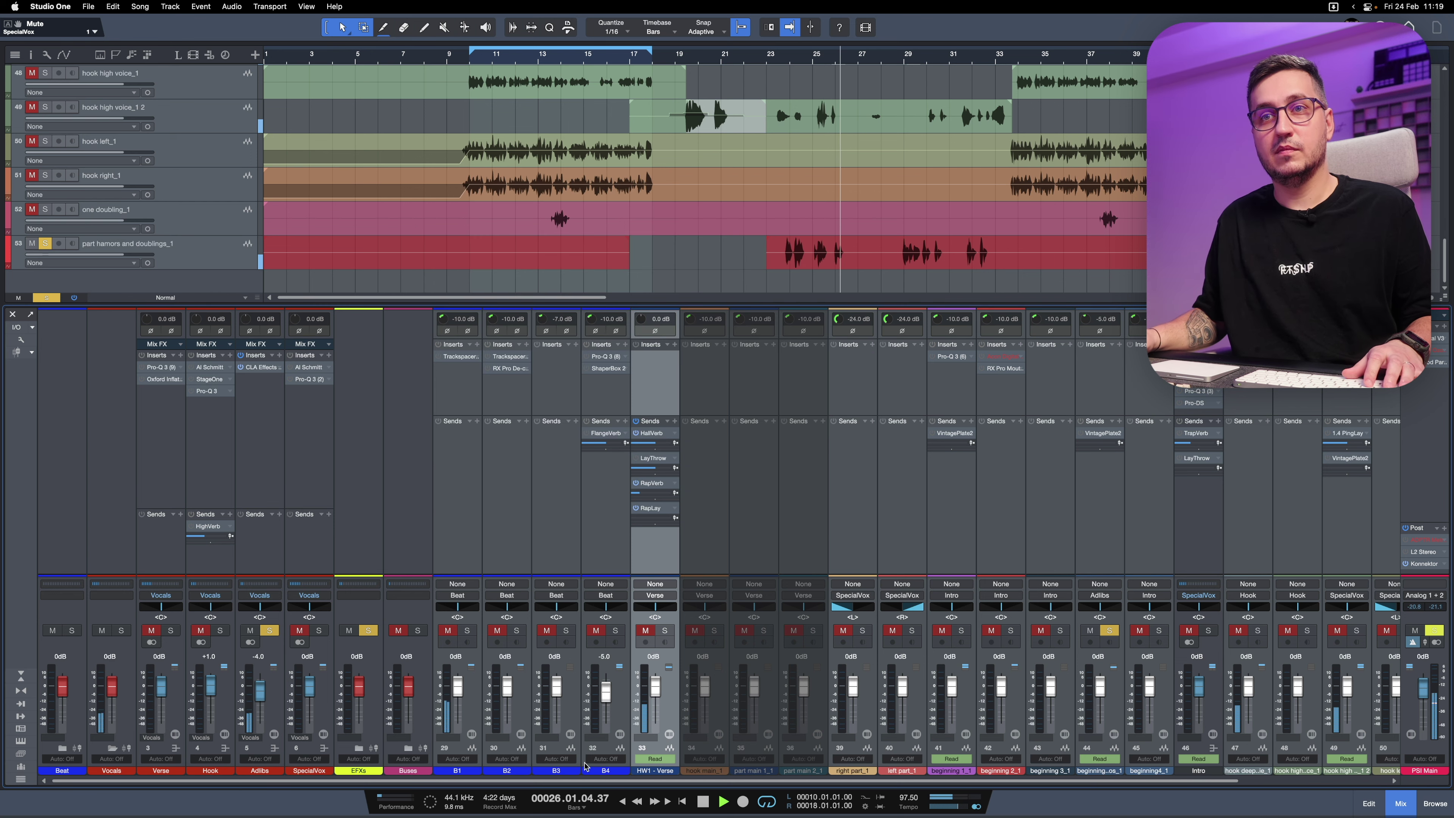
Select the beginning harmos_1 channel and play it from about bar 32 to hear its automated VintagePlate2 send.
drag(610, 781, 758, 782)
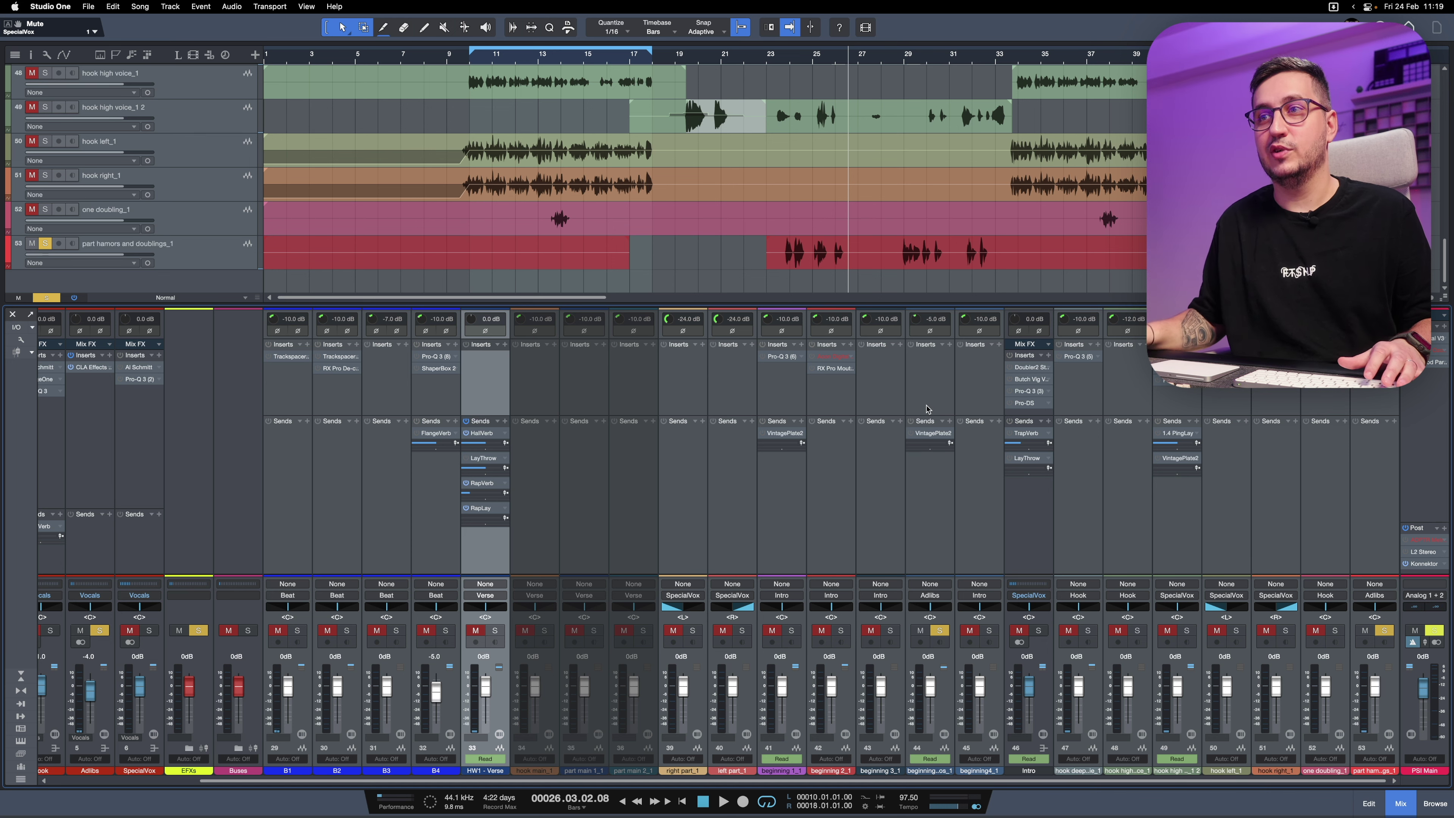
click(928, 391)
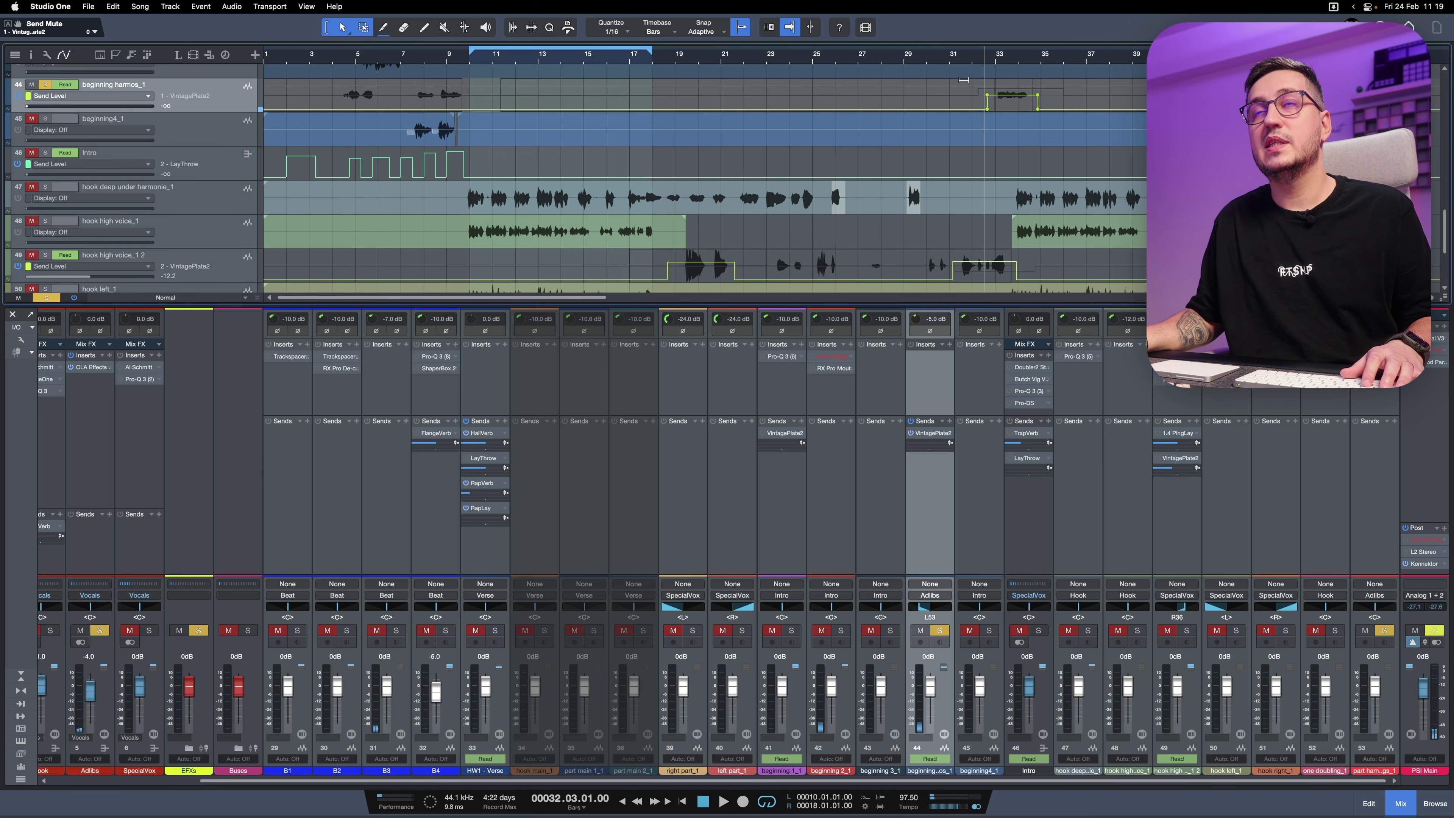
key(space)
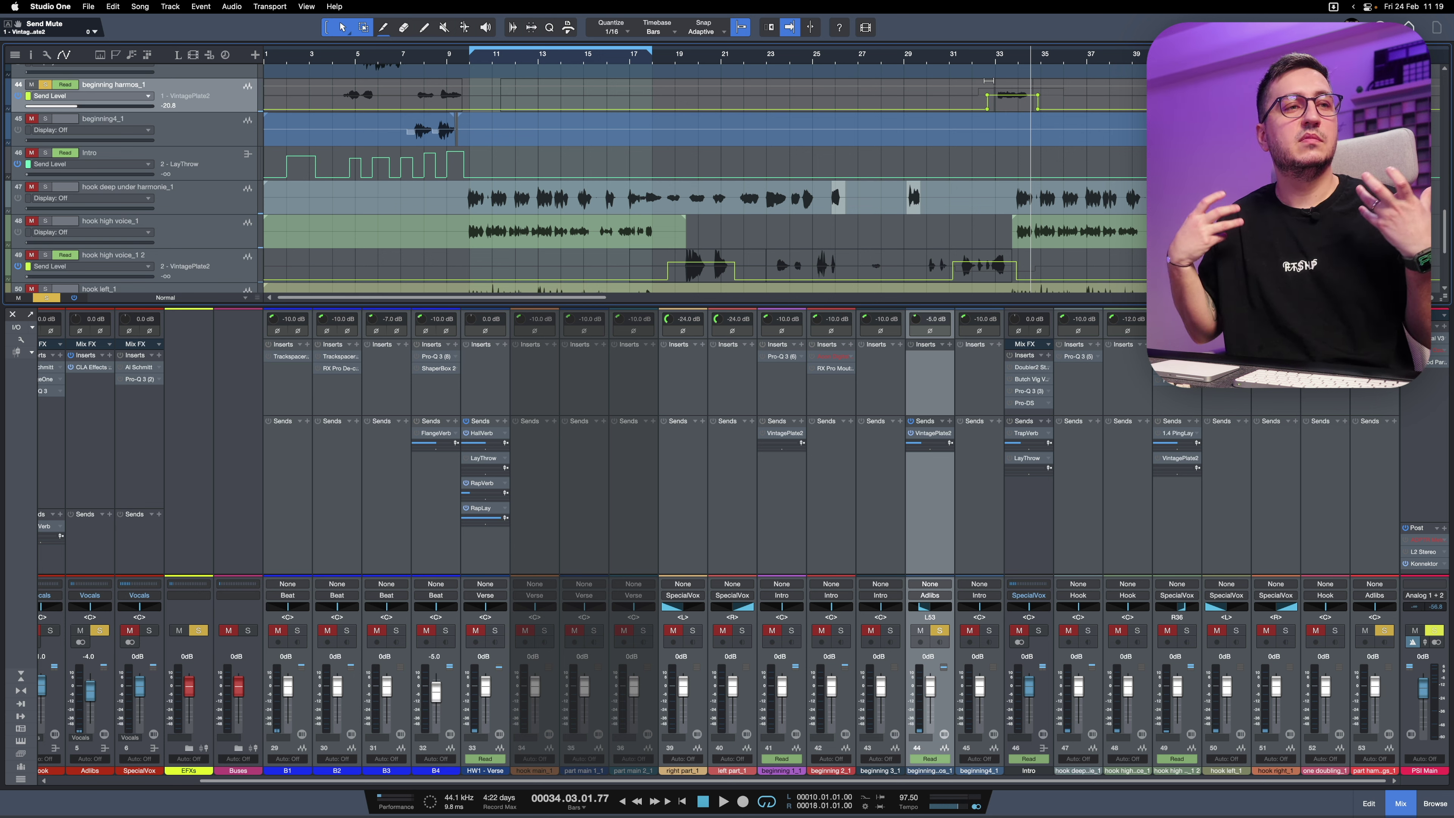
Clear every active solo and solo the Hook bus.
key(s)
key(m)
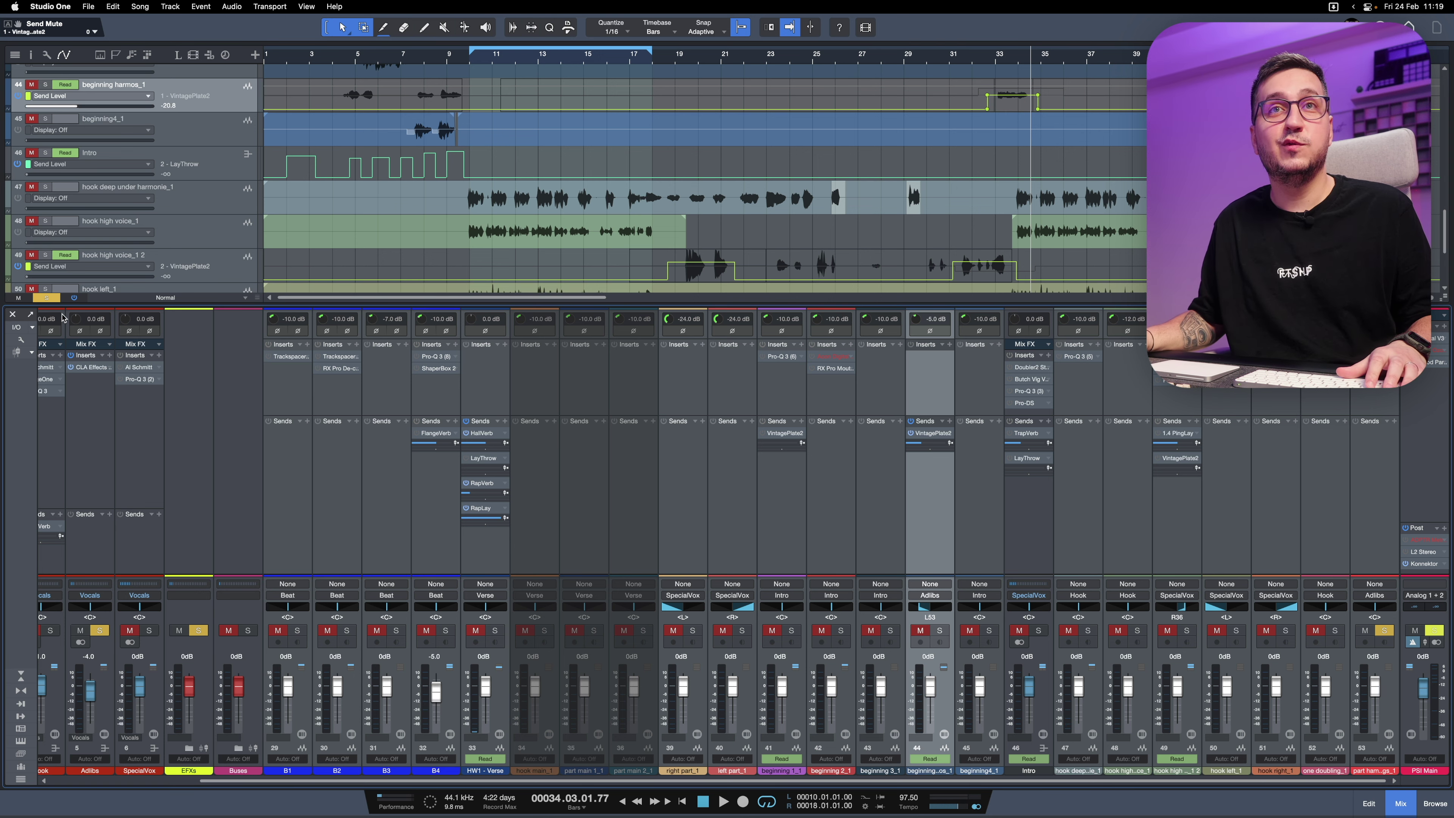
click(47, 299)
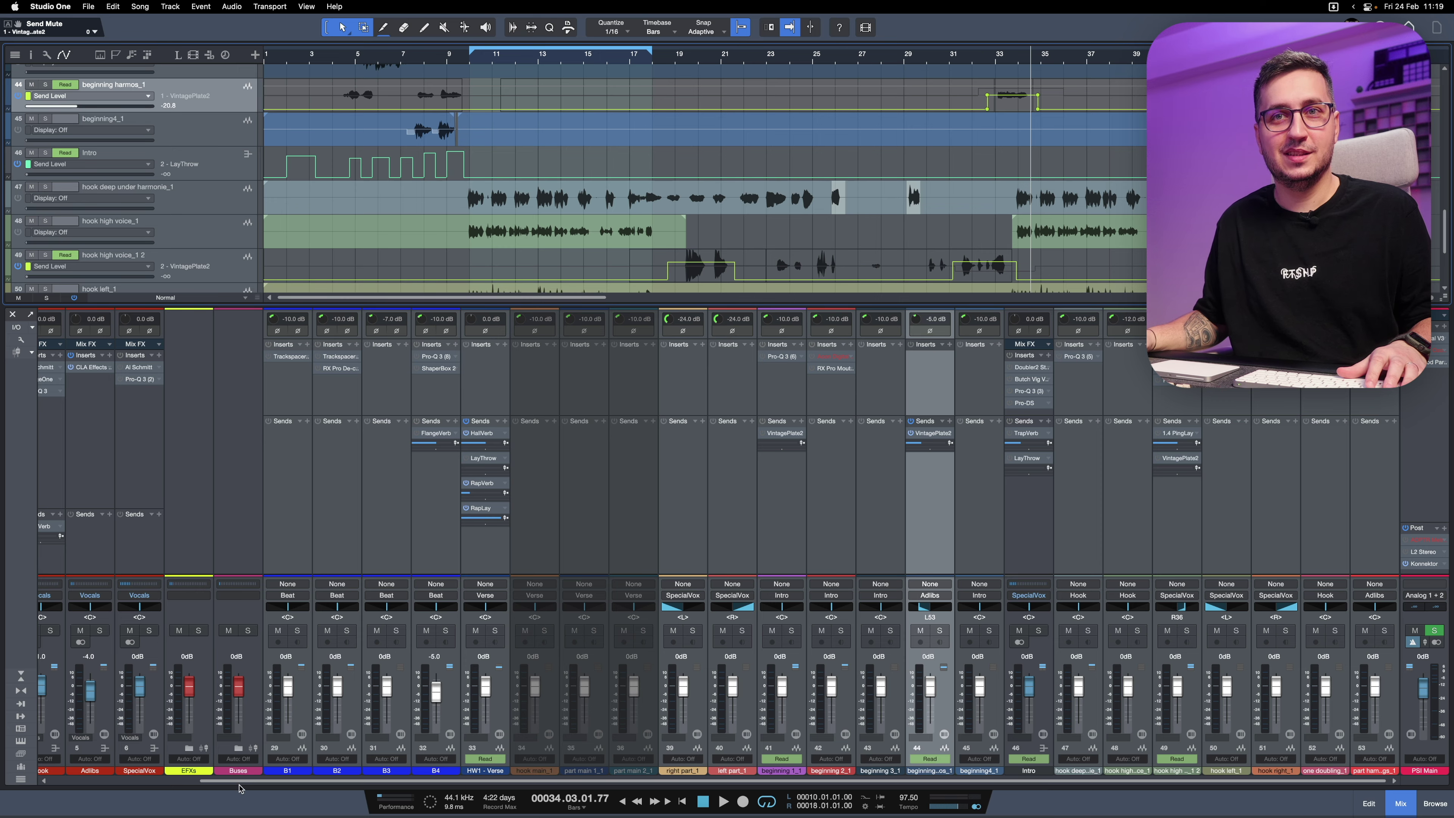
scroll(239, 744, left, 3)
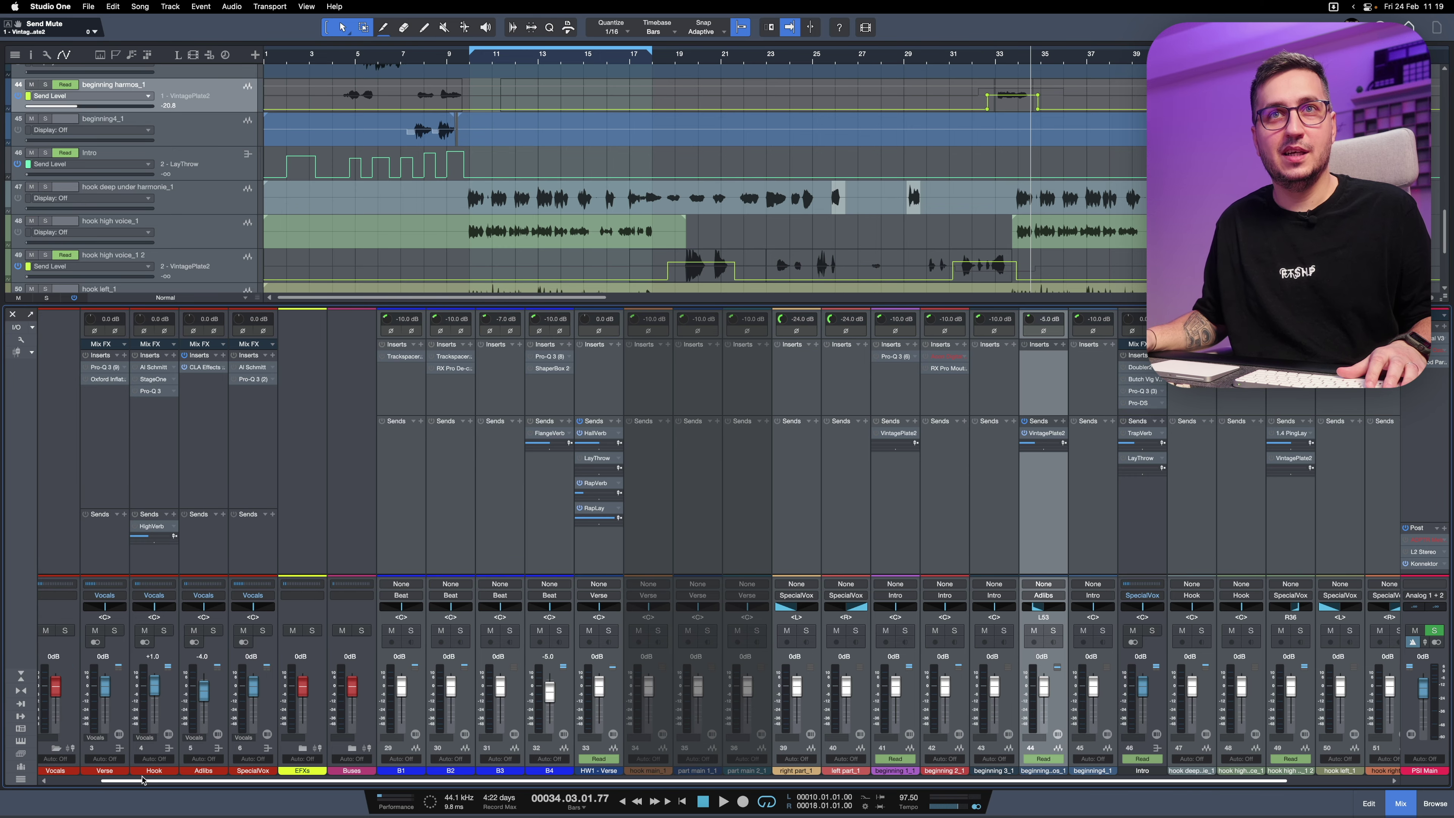
click(164, 629)
scroll(643, 774, right, 3)
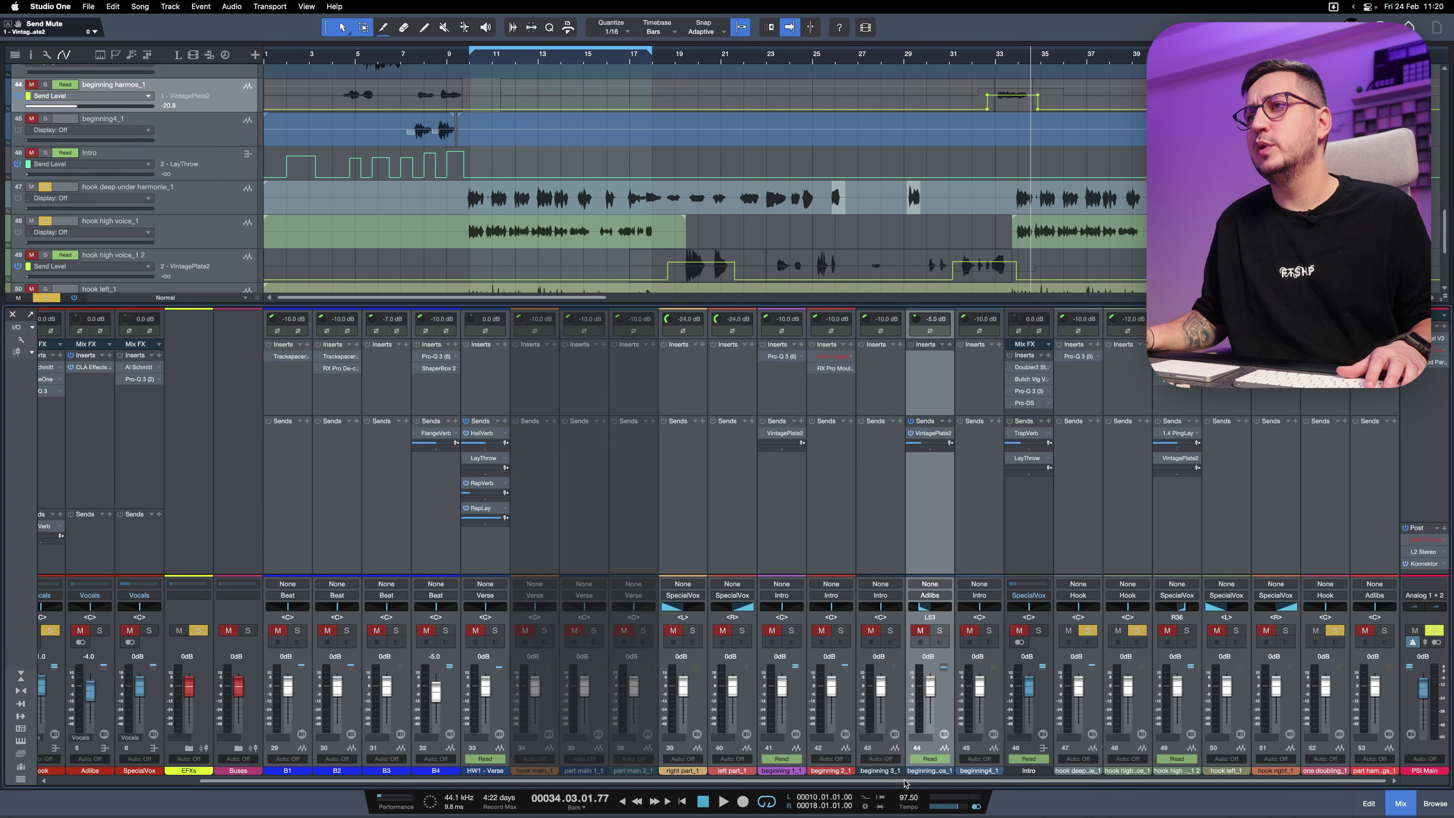
Show only the arrangement and play the soloed hook vocals from bar 10.
key(F3)
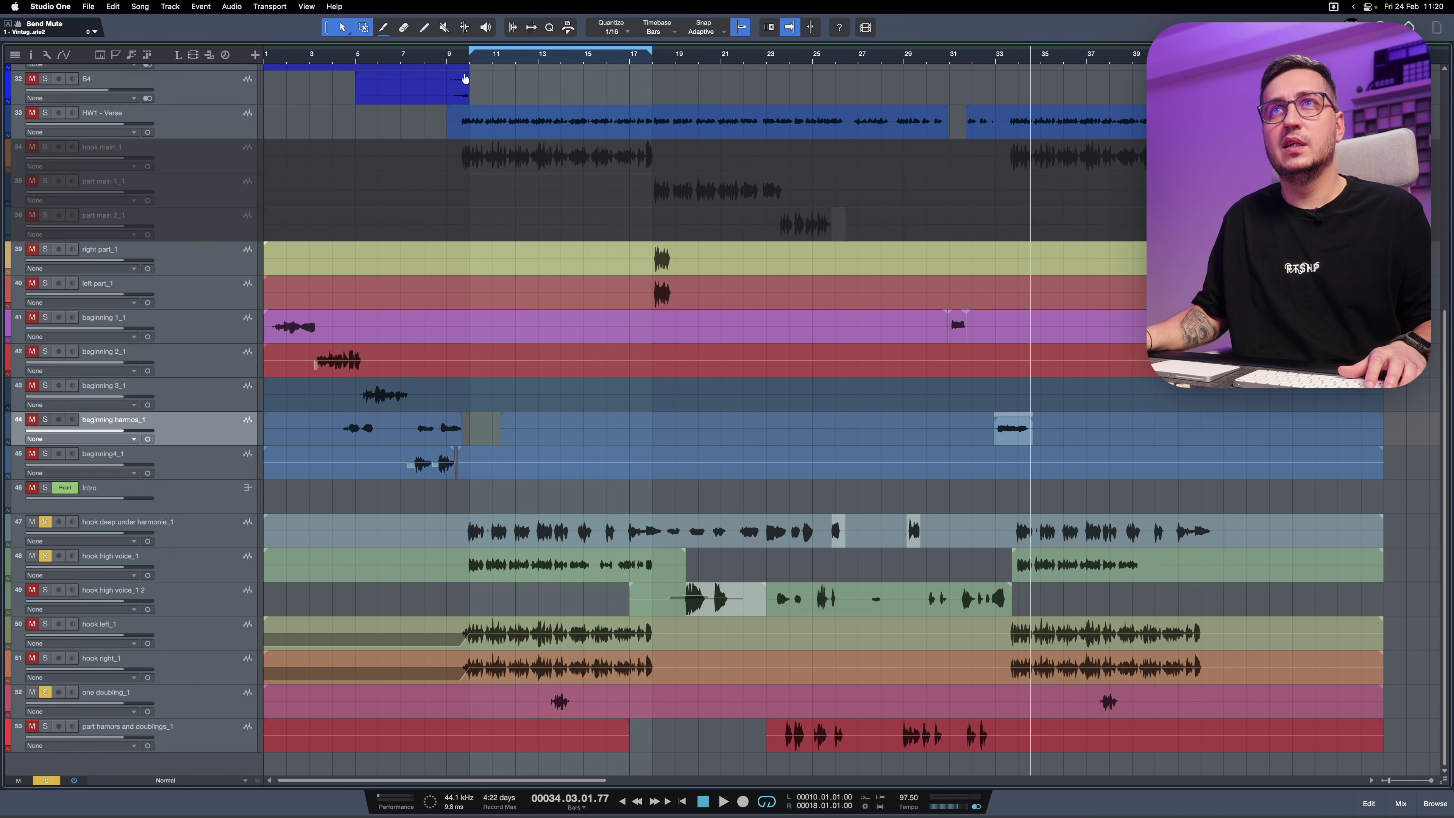
click(470, 62)
key(space)
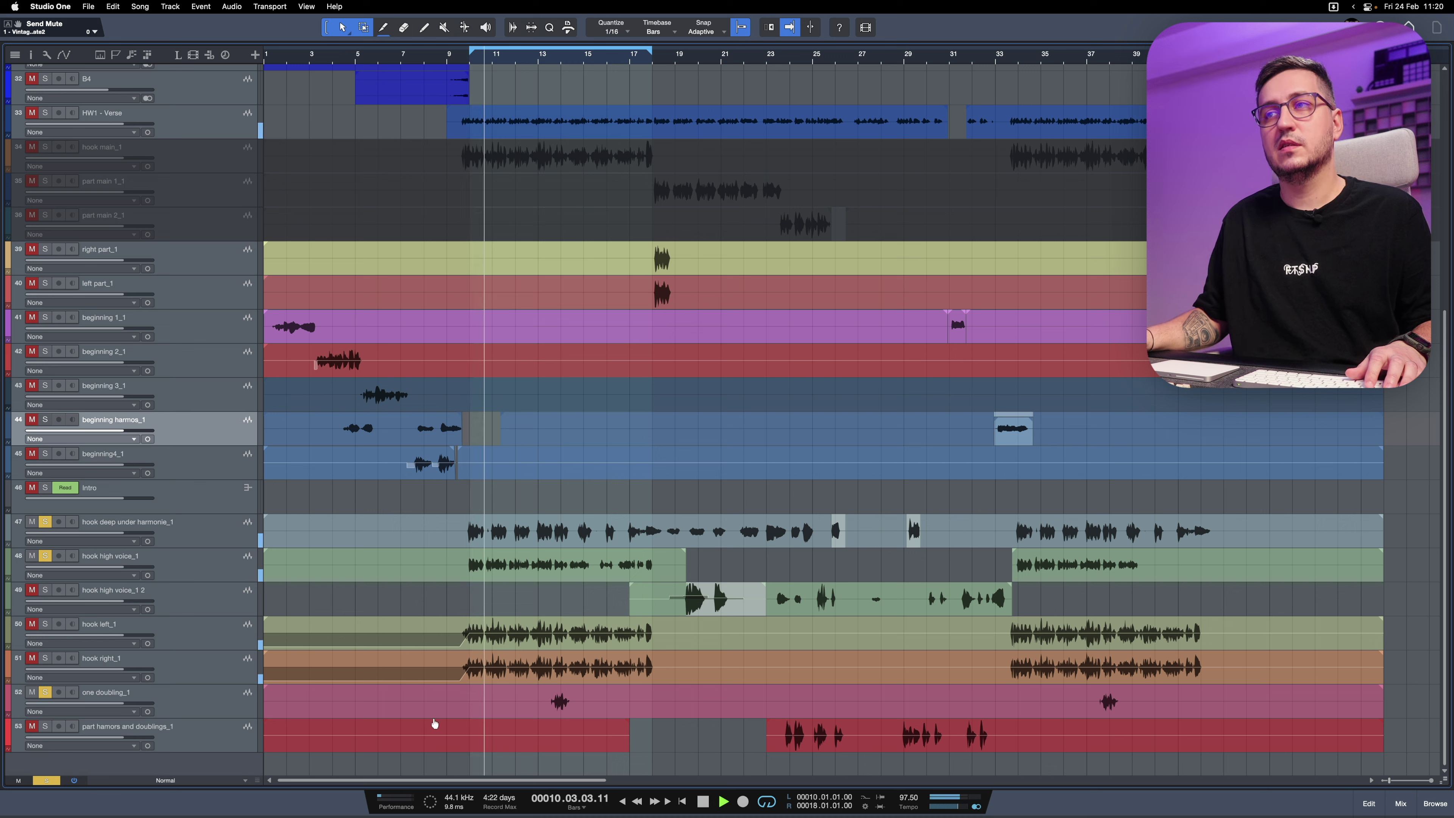
key(space)
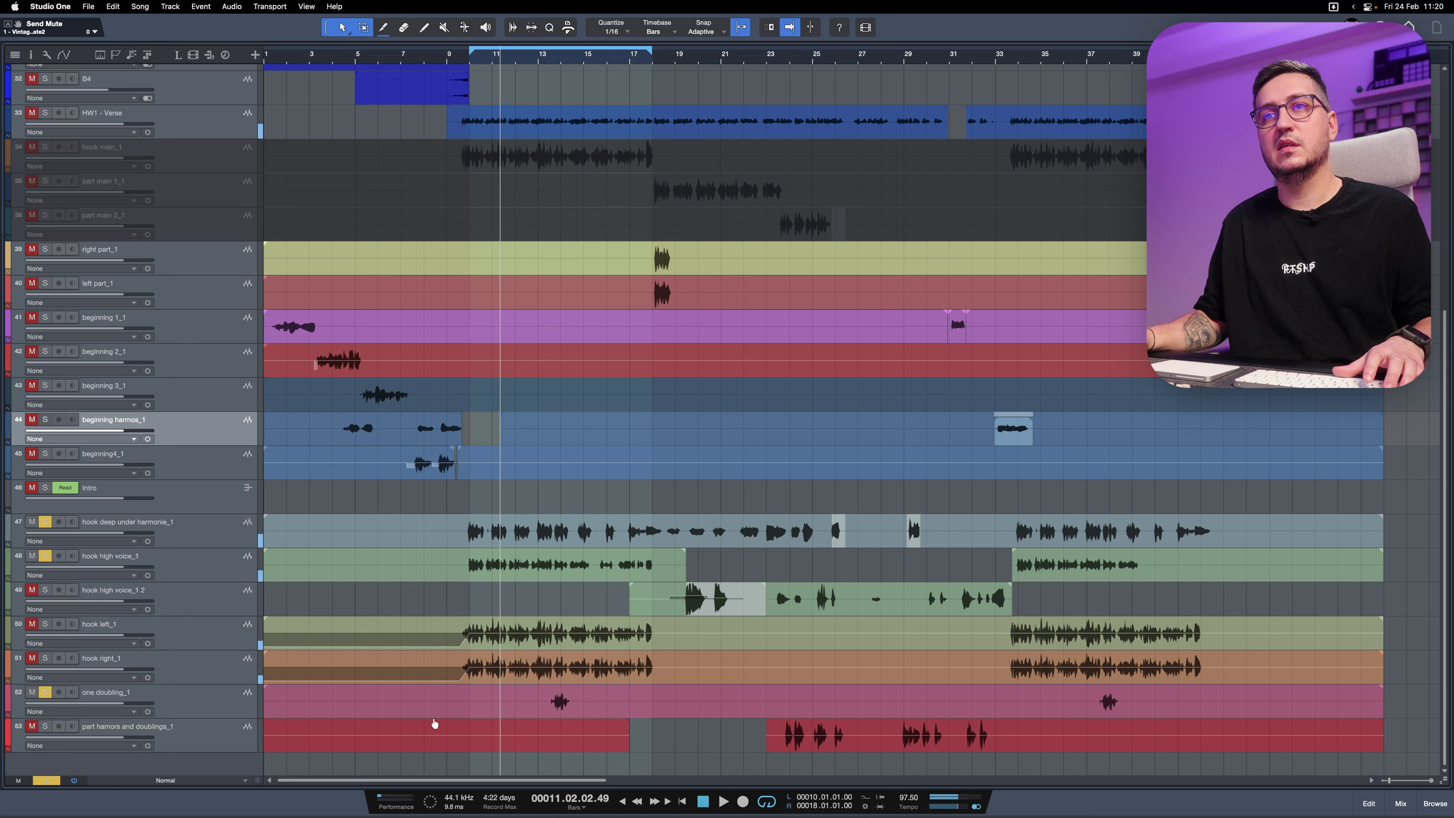
Open Al Schmitt on the Hook bus to examine its vocal settings, and play the hook from bar 10 through it.
key(F3)
drag(522, 780, 374, 780)
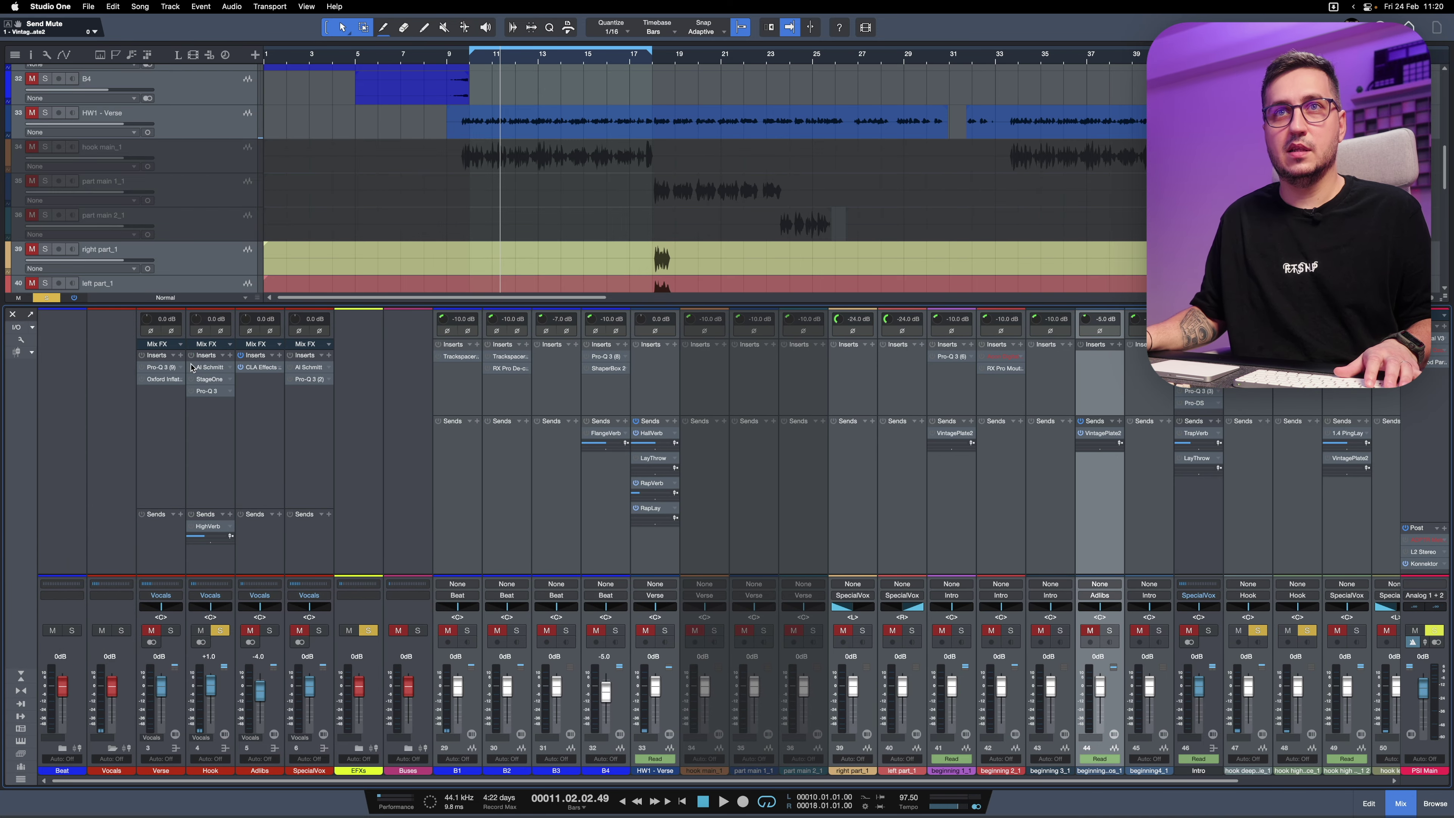
click(209, 367)
drag(762, 131, 593, 229)
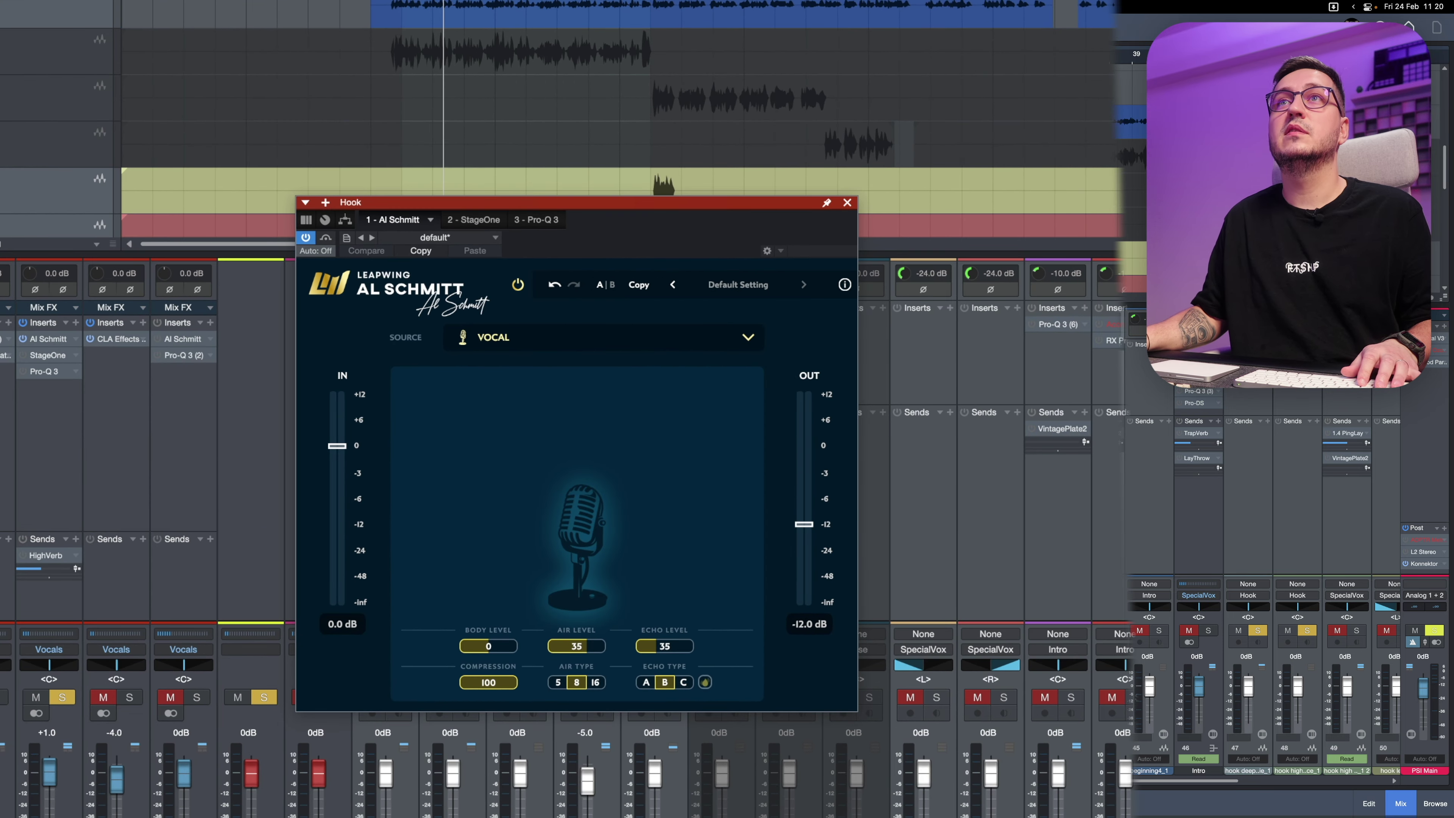
click(399, 147)
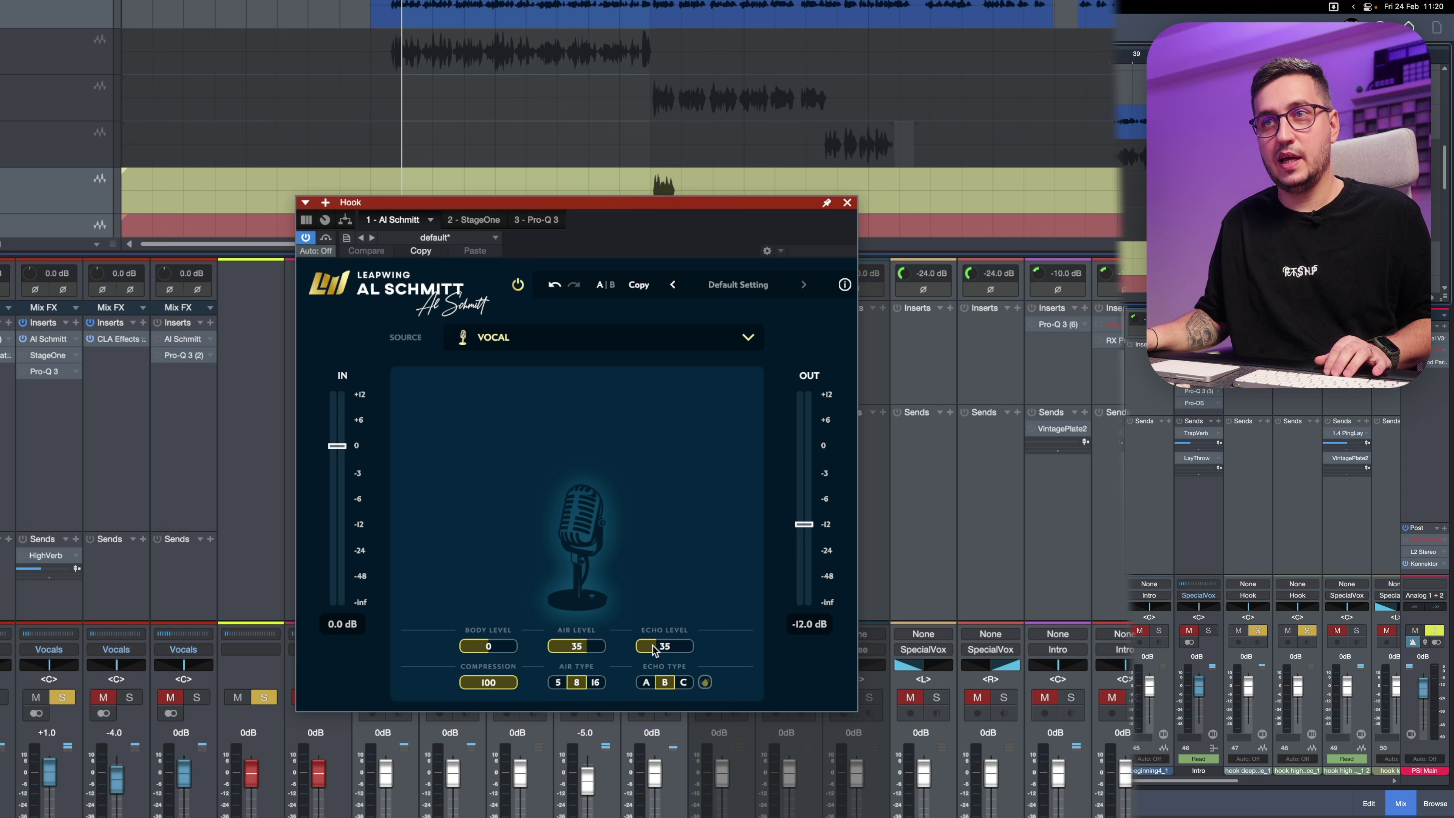
key(space)
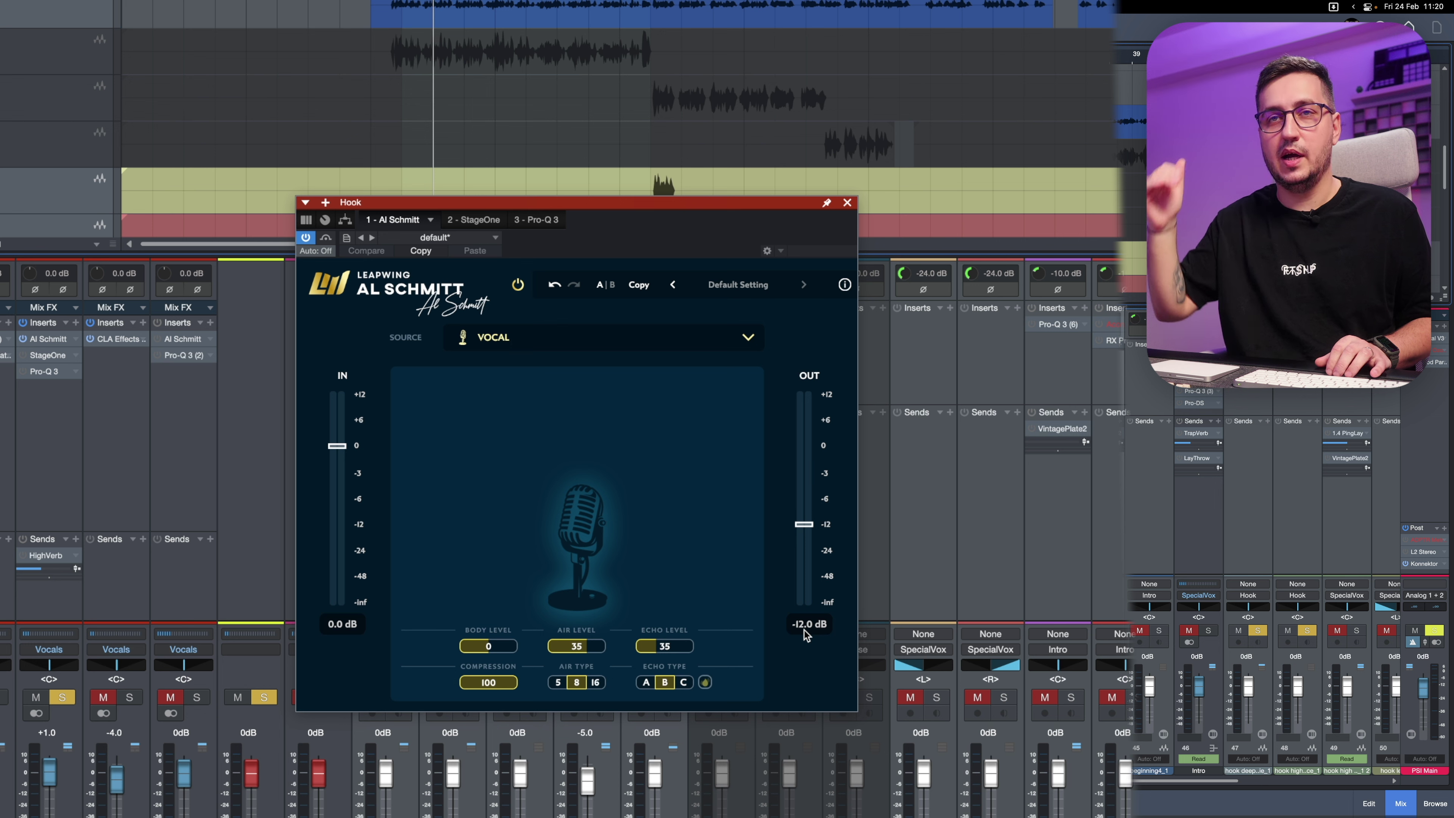
key(space)
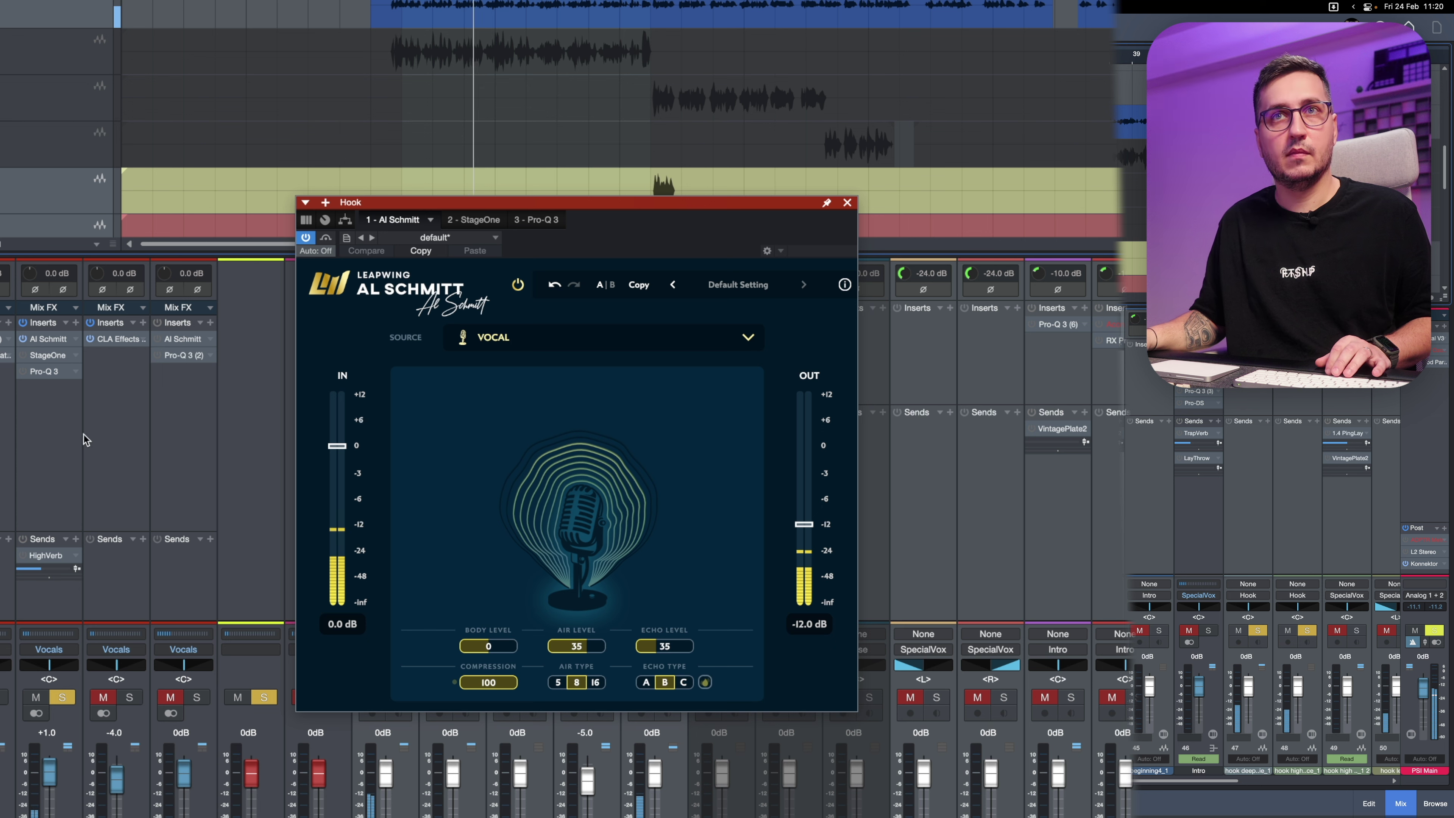
Open StageOne on the Hook bus and compare the playing hook with the plug-in bypassed and re-enabled.
click(39, 360)
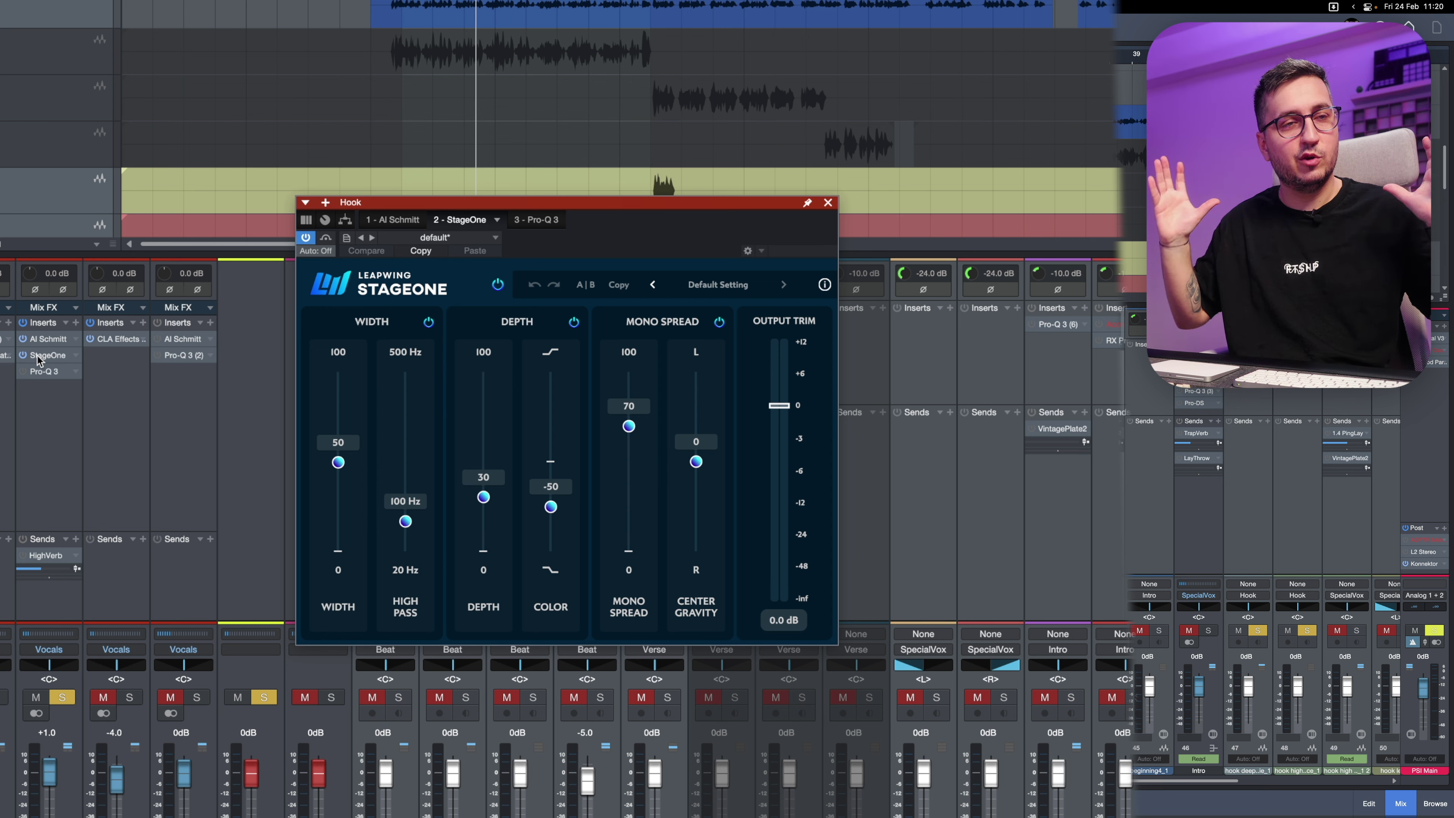
key(space)
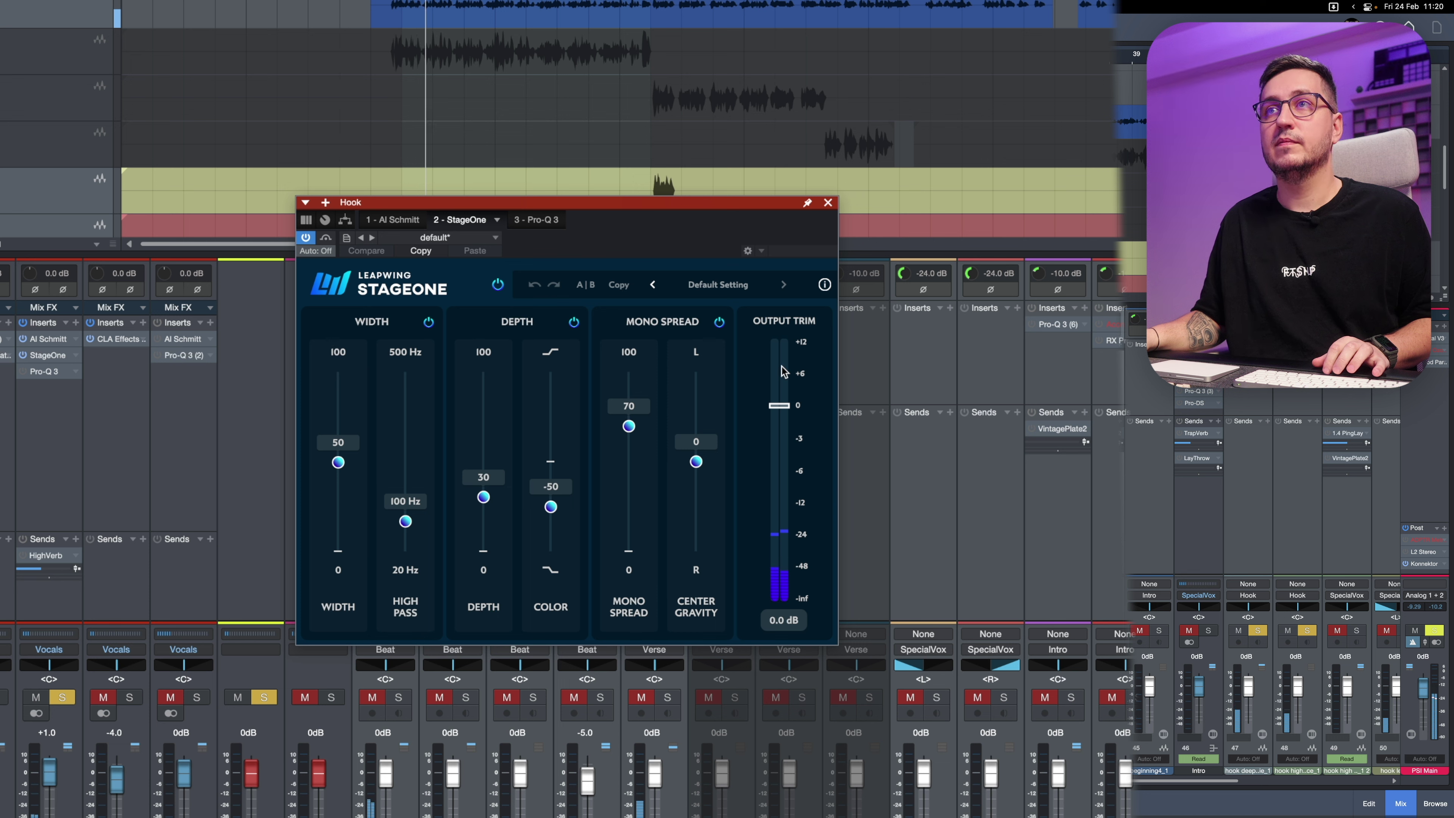
click(325, 238)
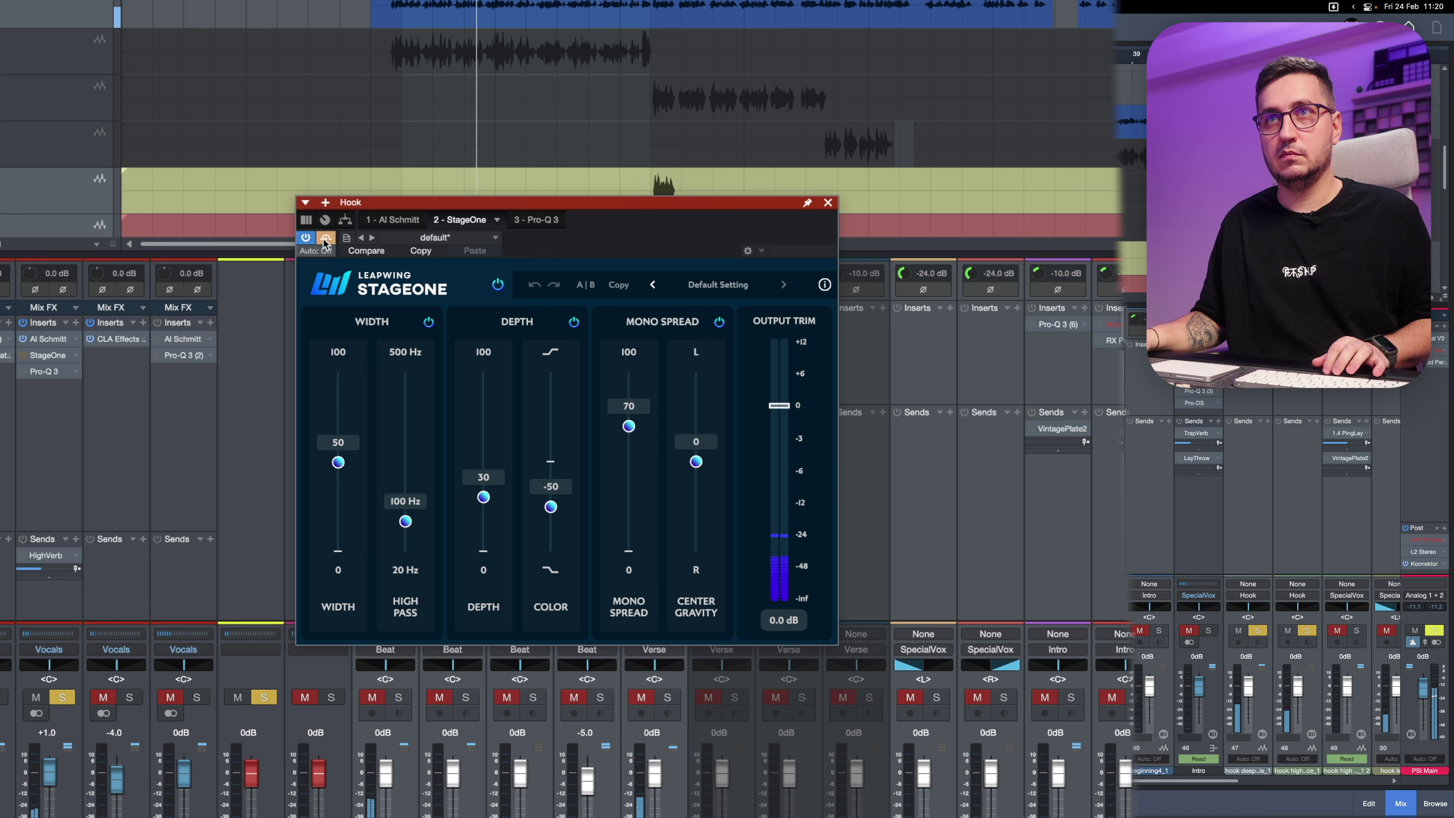
click(325, 238)
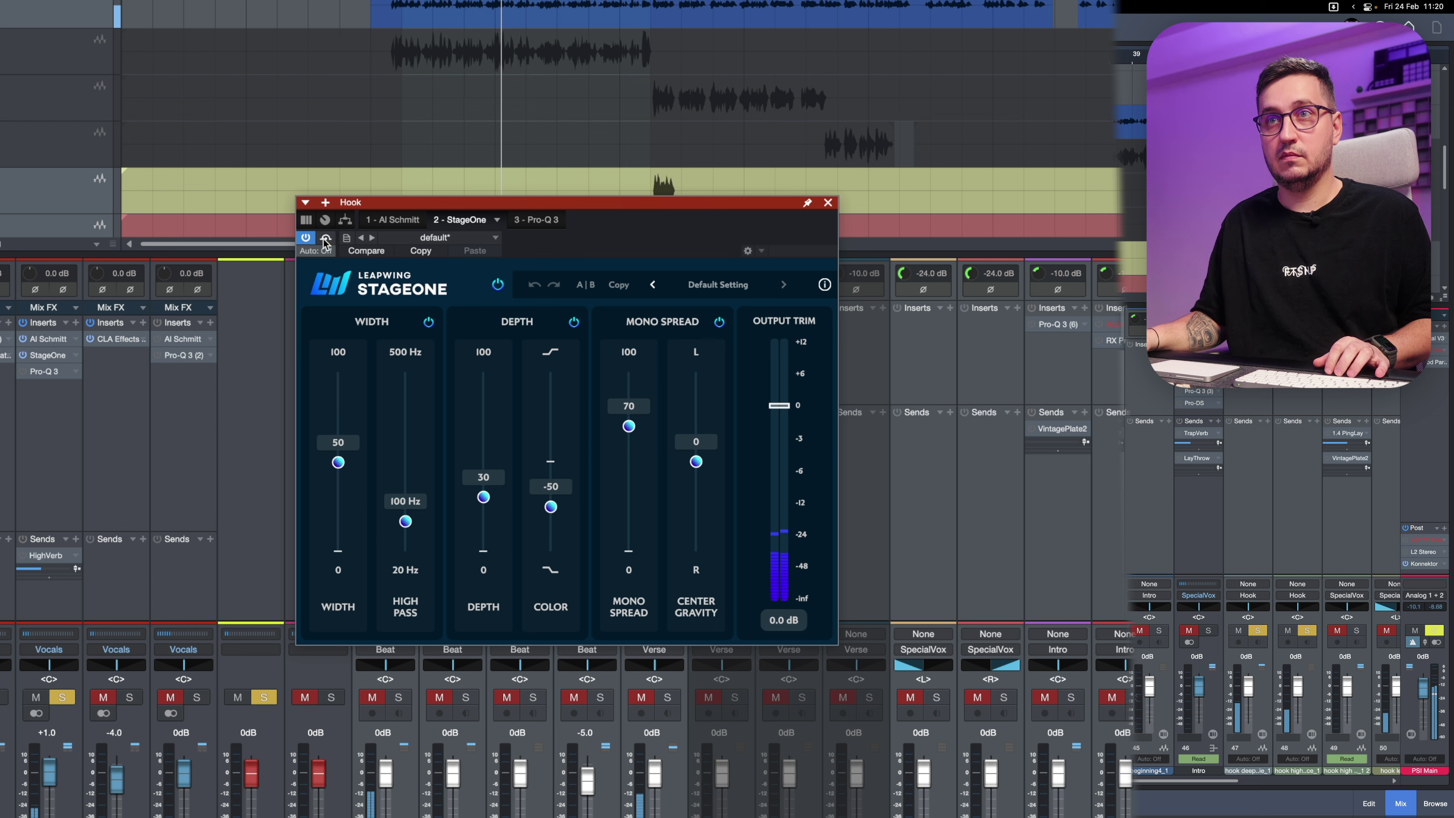
key(space)
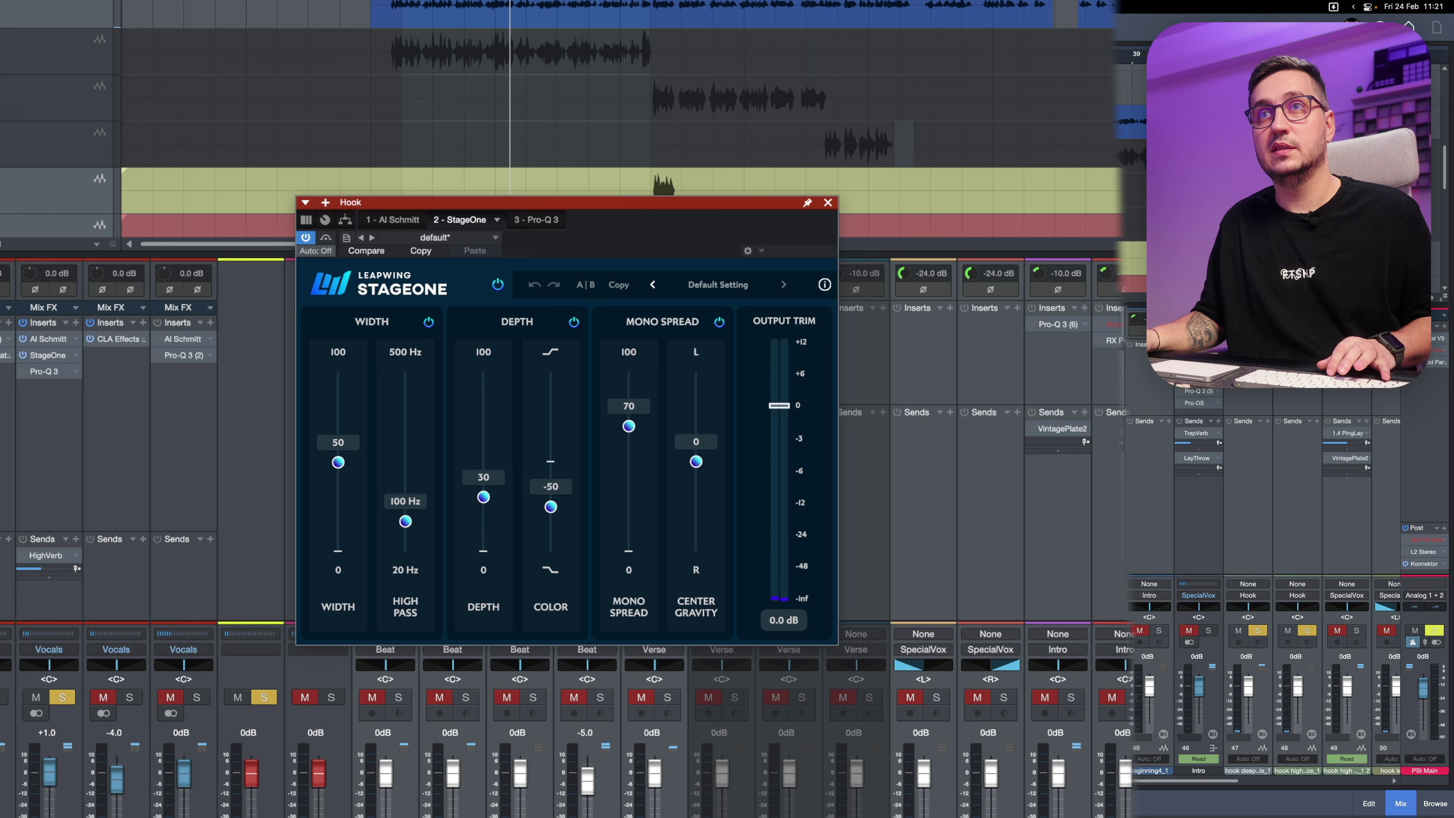
Open Pro-Q 3 on the Hook bus and compare the playing hook with the EQ bypassed and re-enabled.
click(24, 373)
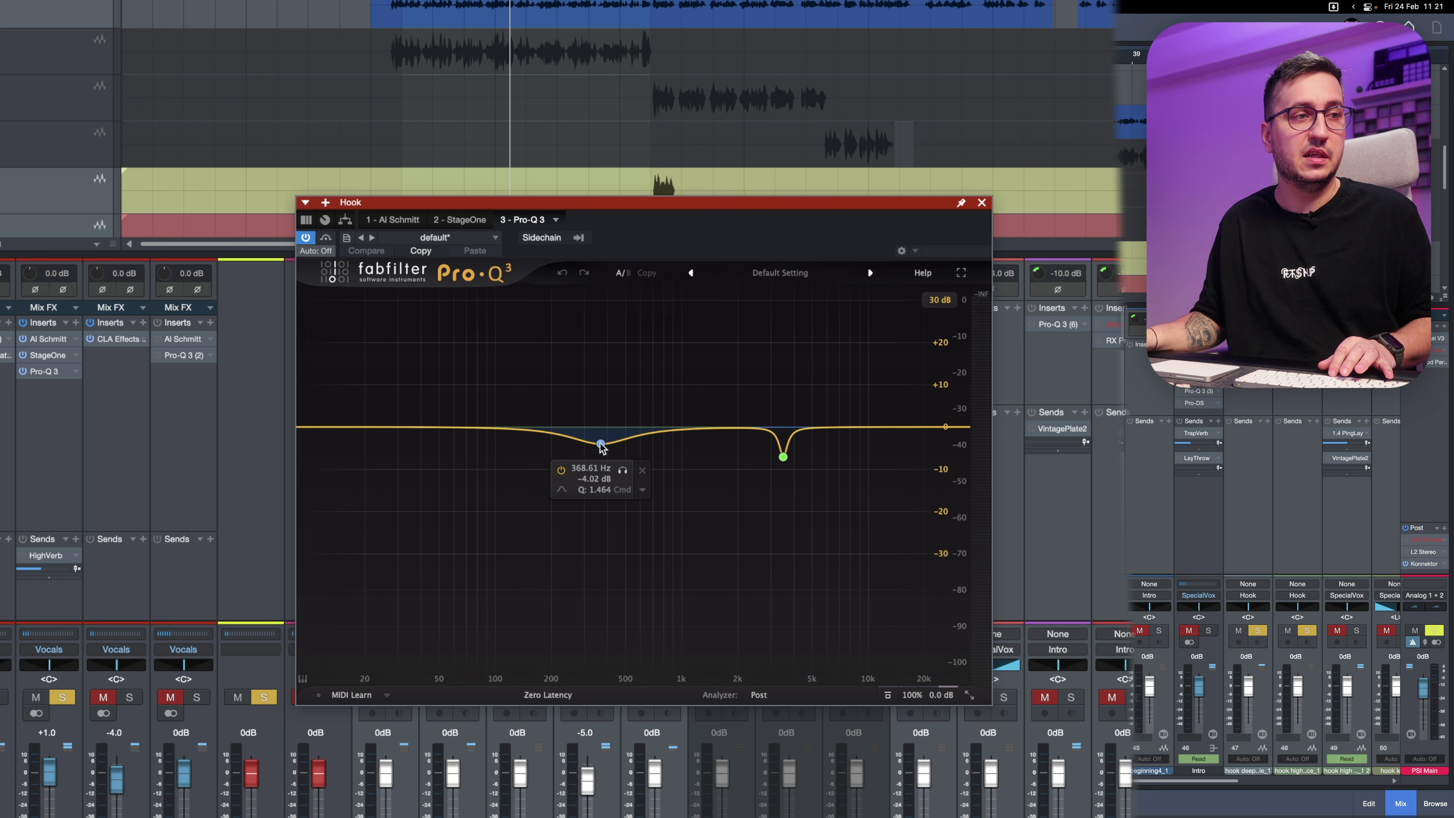
key(space)
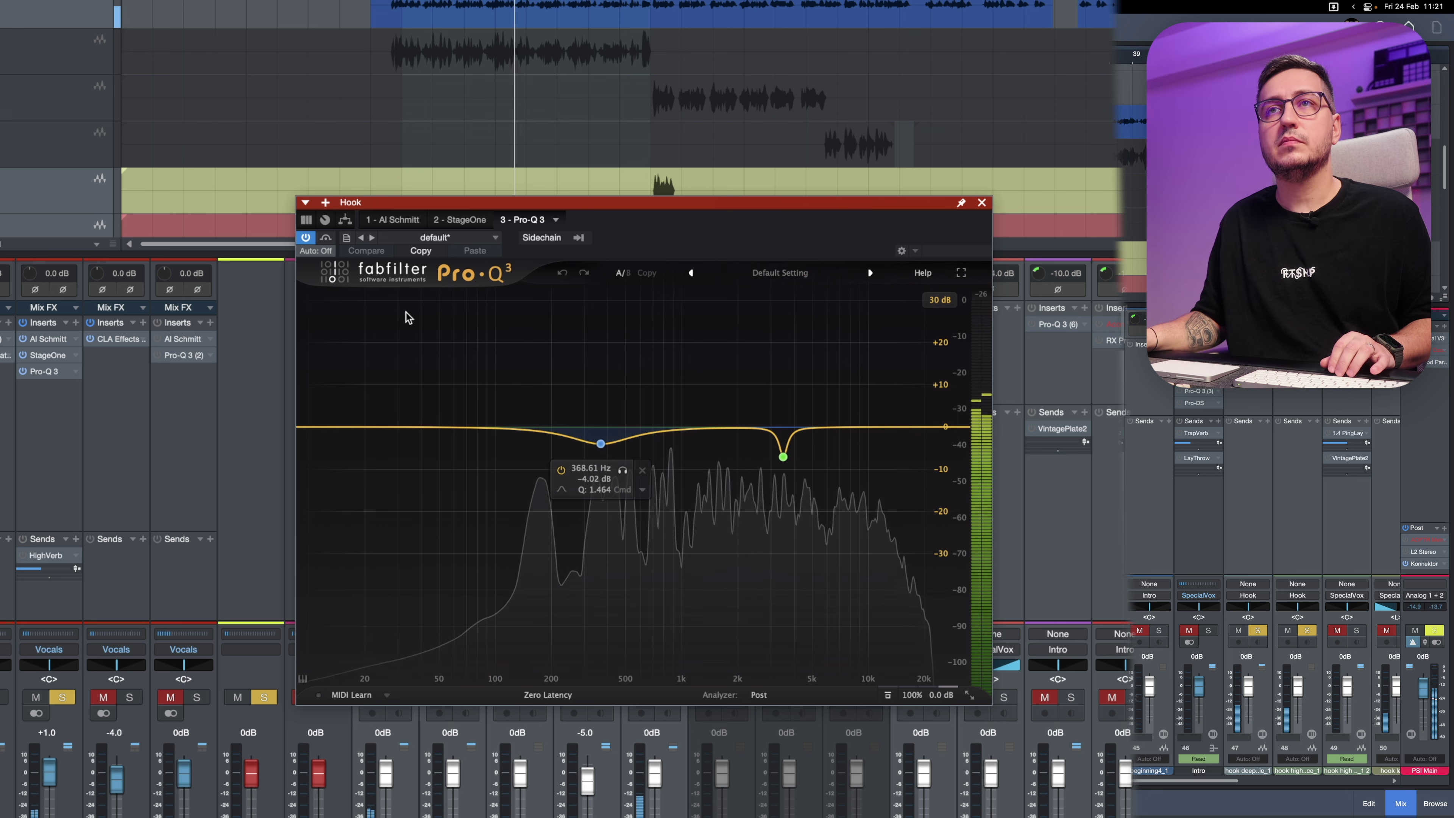
click(326, 238)
click(326, 238)
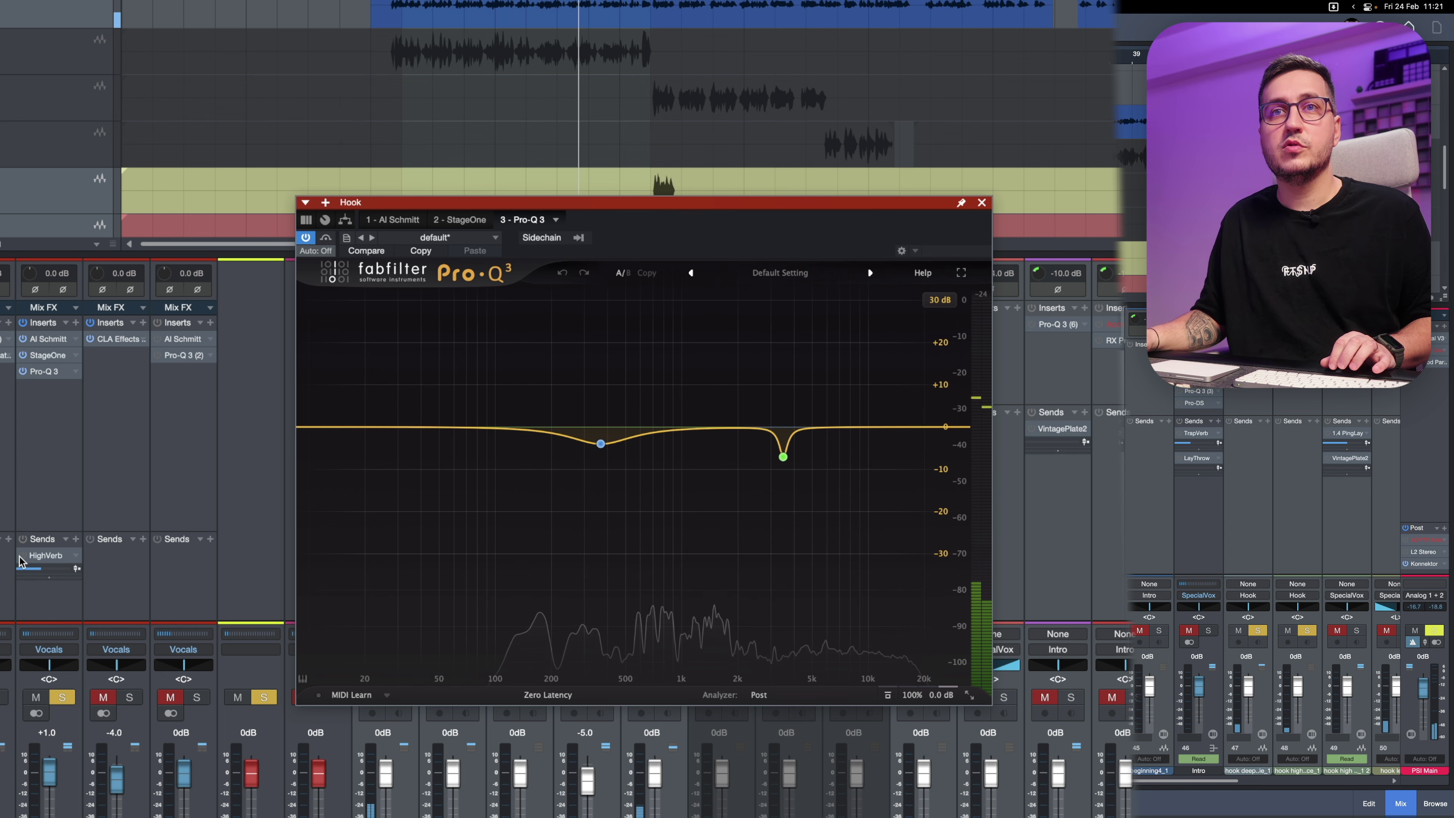
Examine the ValhallaVintageVerb settings behind the Hook bus's HighVerb send, and revisit the Hook bus's Pro-Q 3 before closing it.
double_click(47, 555)
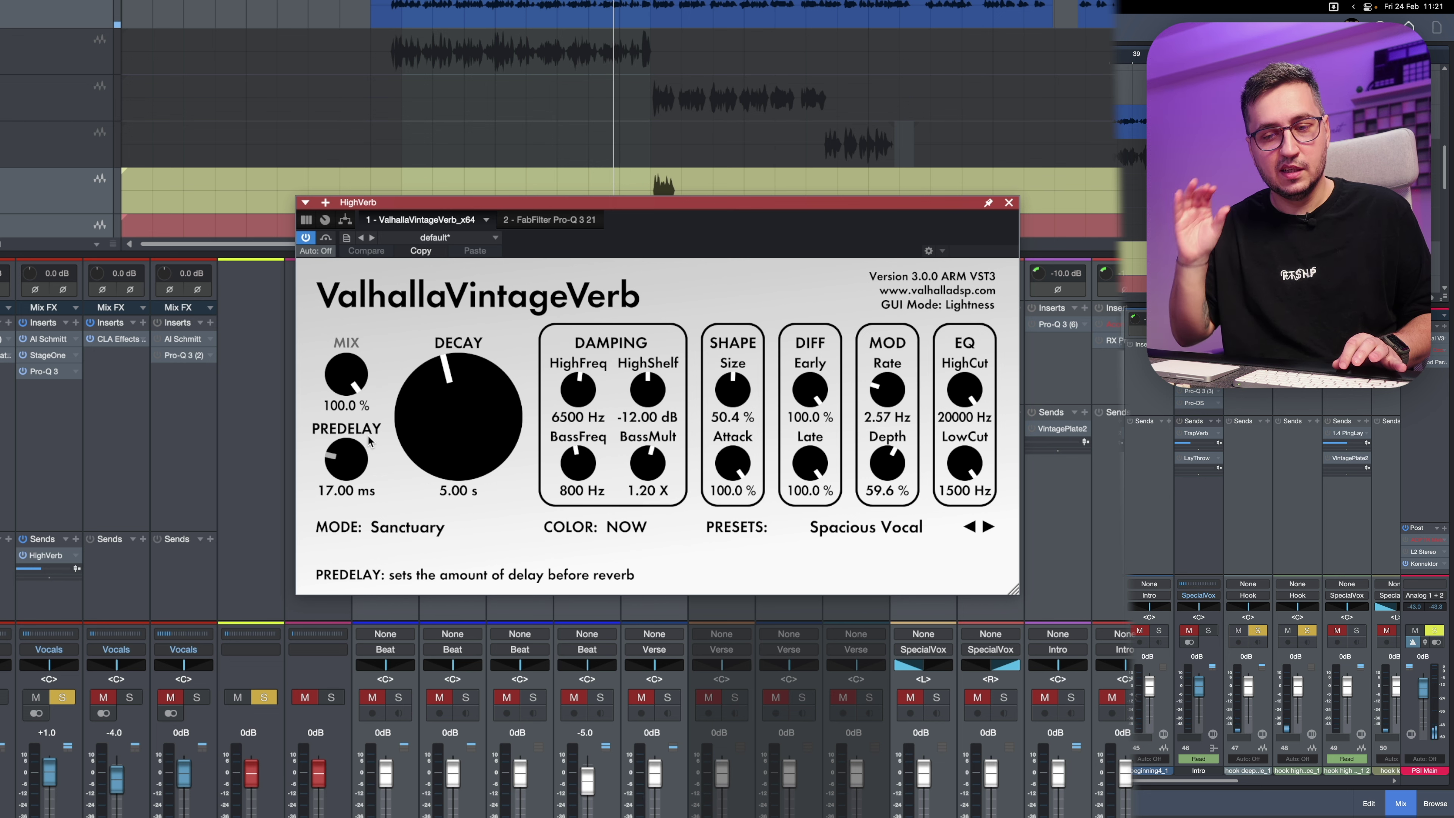
key(z)
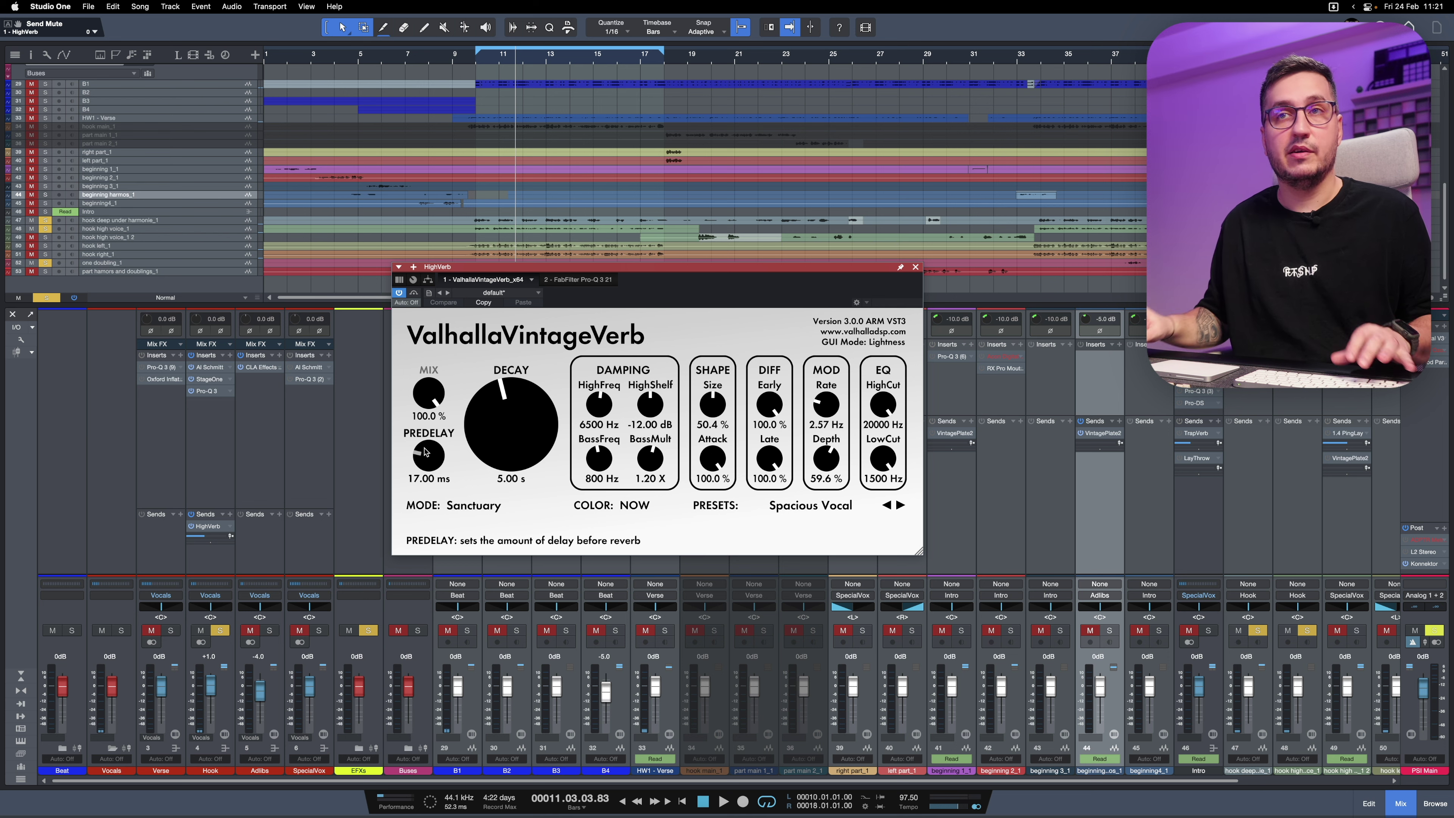
click(207, 391)
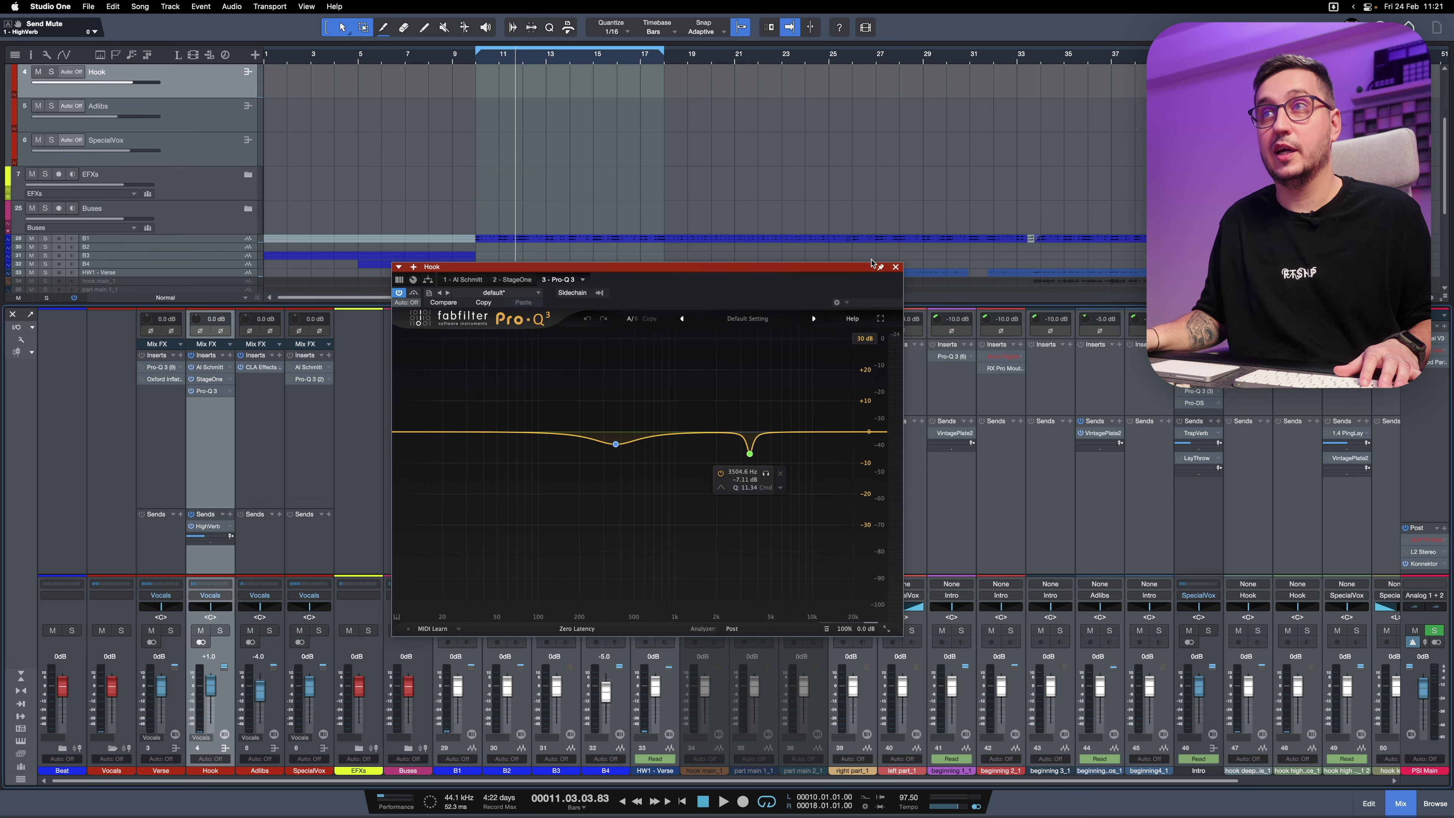
click(896, 267)
Set the arrangement's track height to Medium and clear the solo on the Hook bus.
click(220, 630)
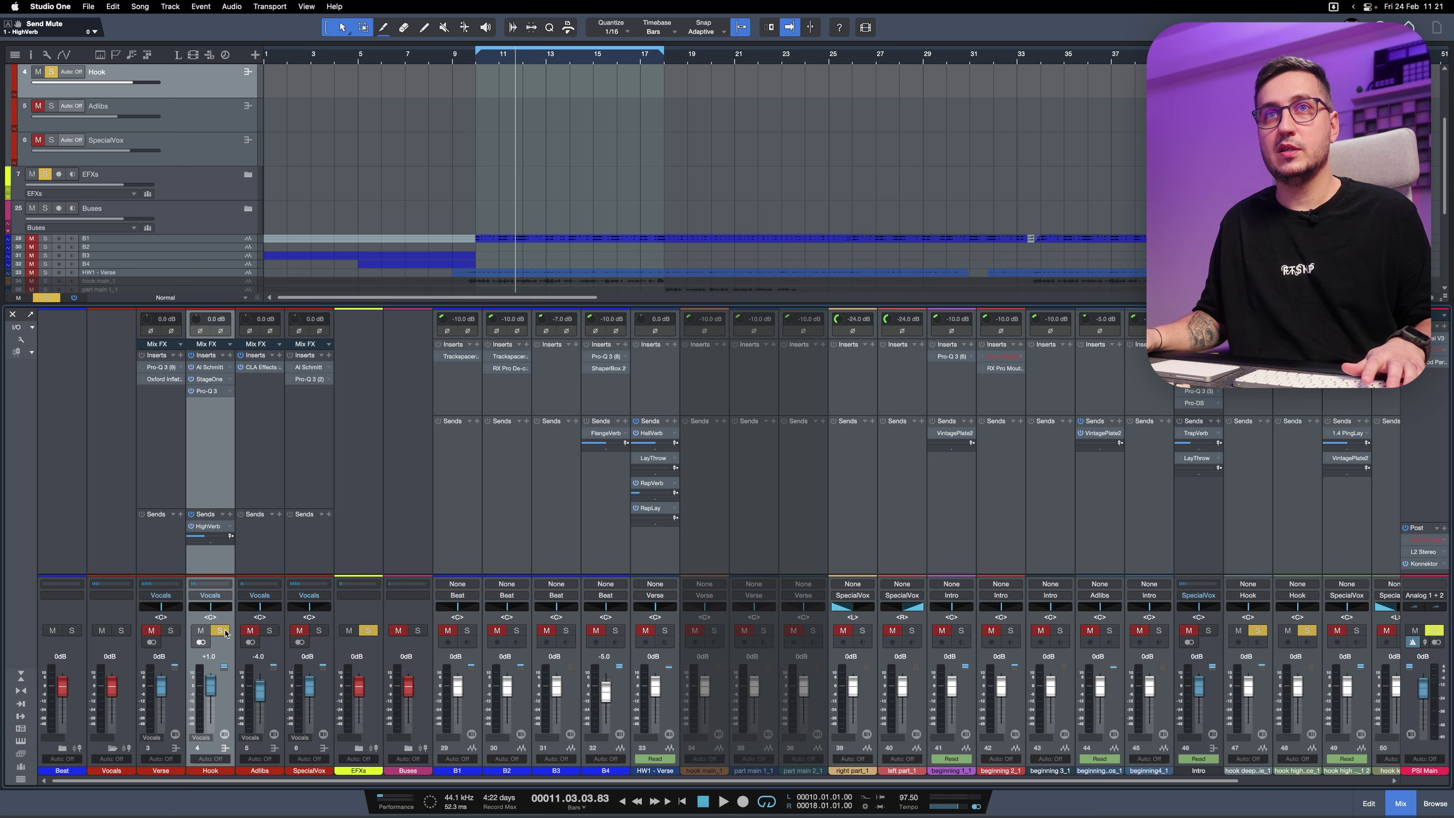
key(F3)
click(170, 782)
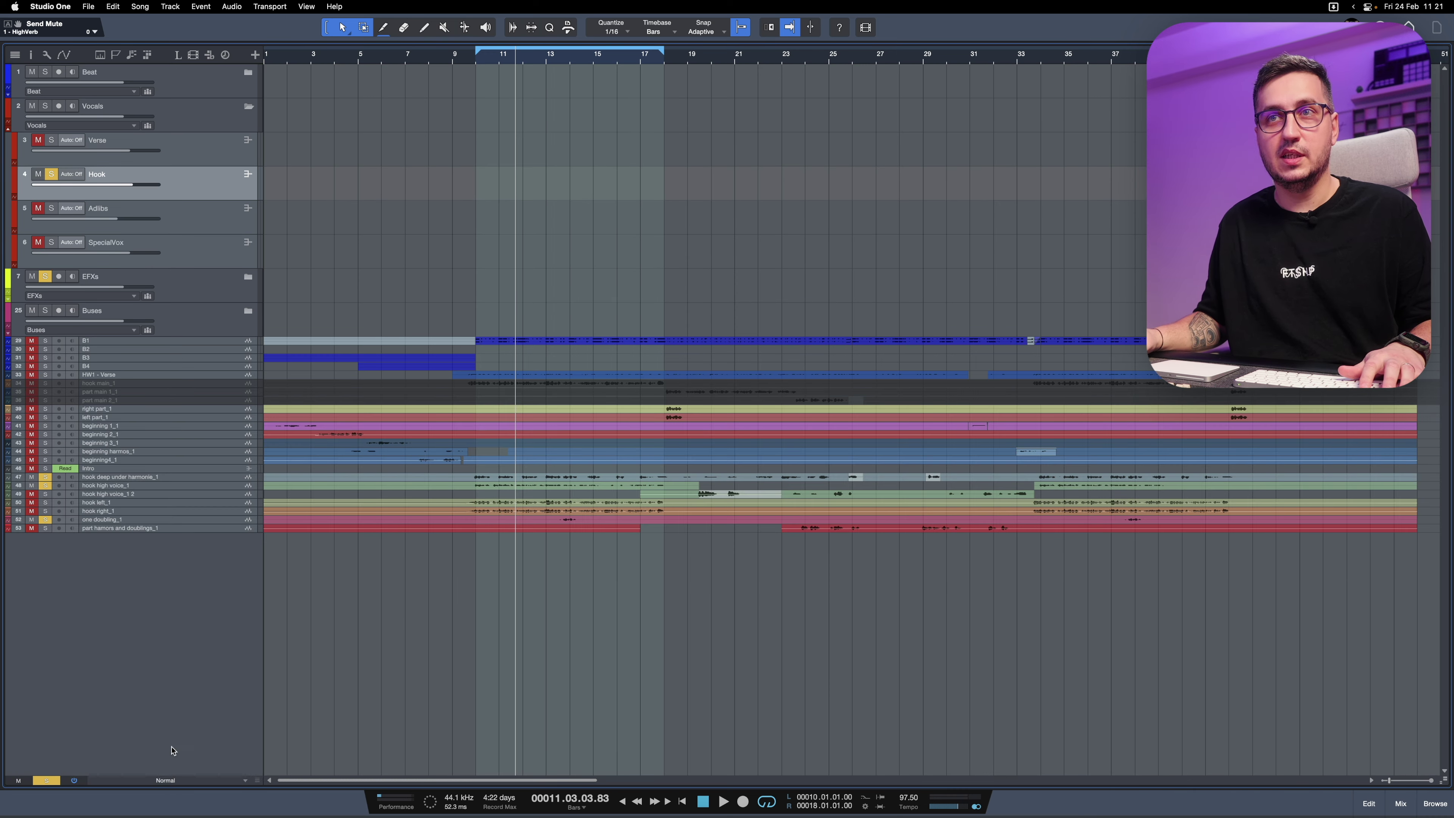
click(172, 744)
key(F3)
click(212, 630)
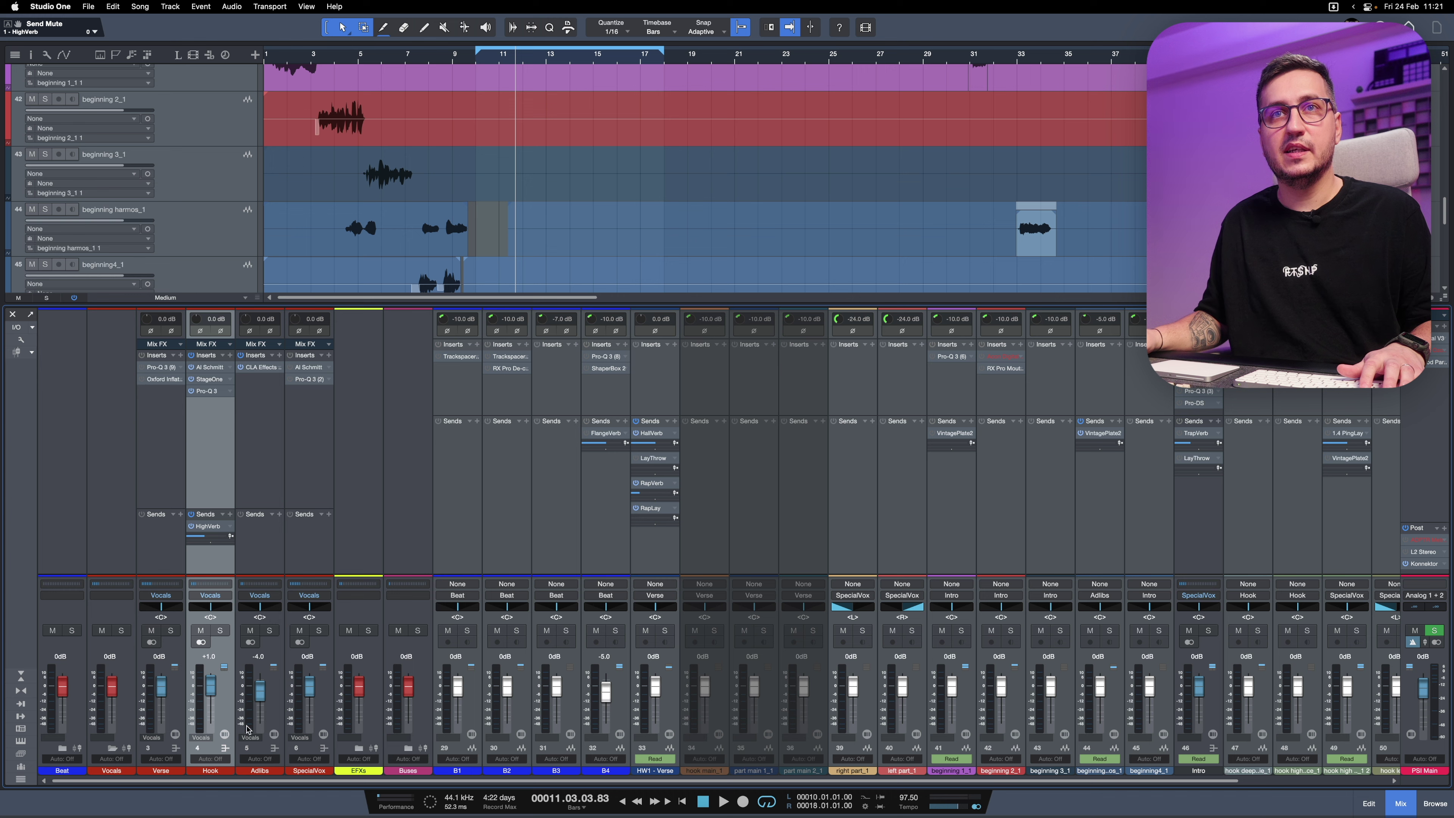
Solo the Intro bus and play its vocals from the start of the song with only the arrangement showing.
drag(226, 786, 876, 795)
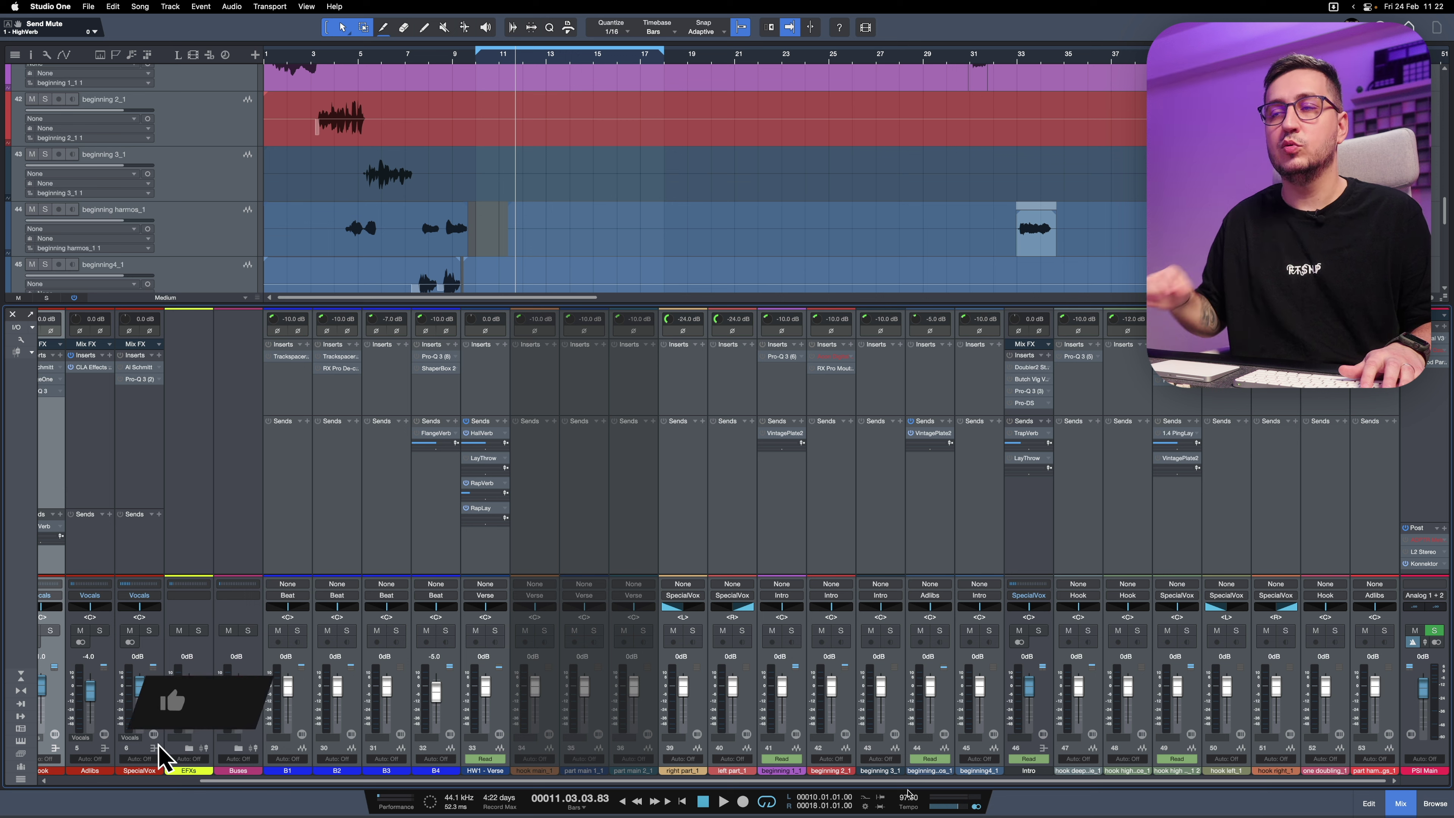
click(1040, 630)
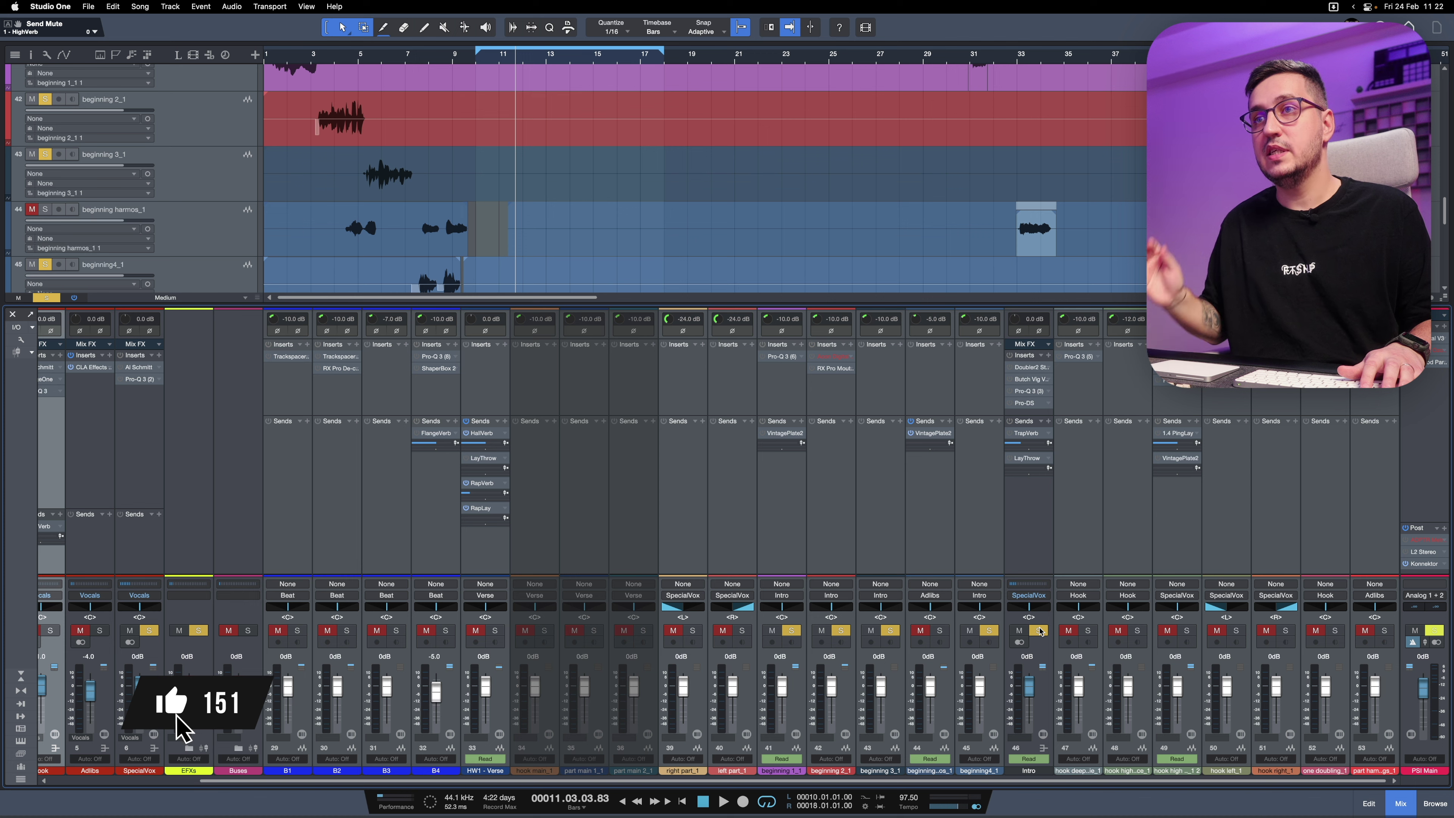
key(F3)
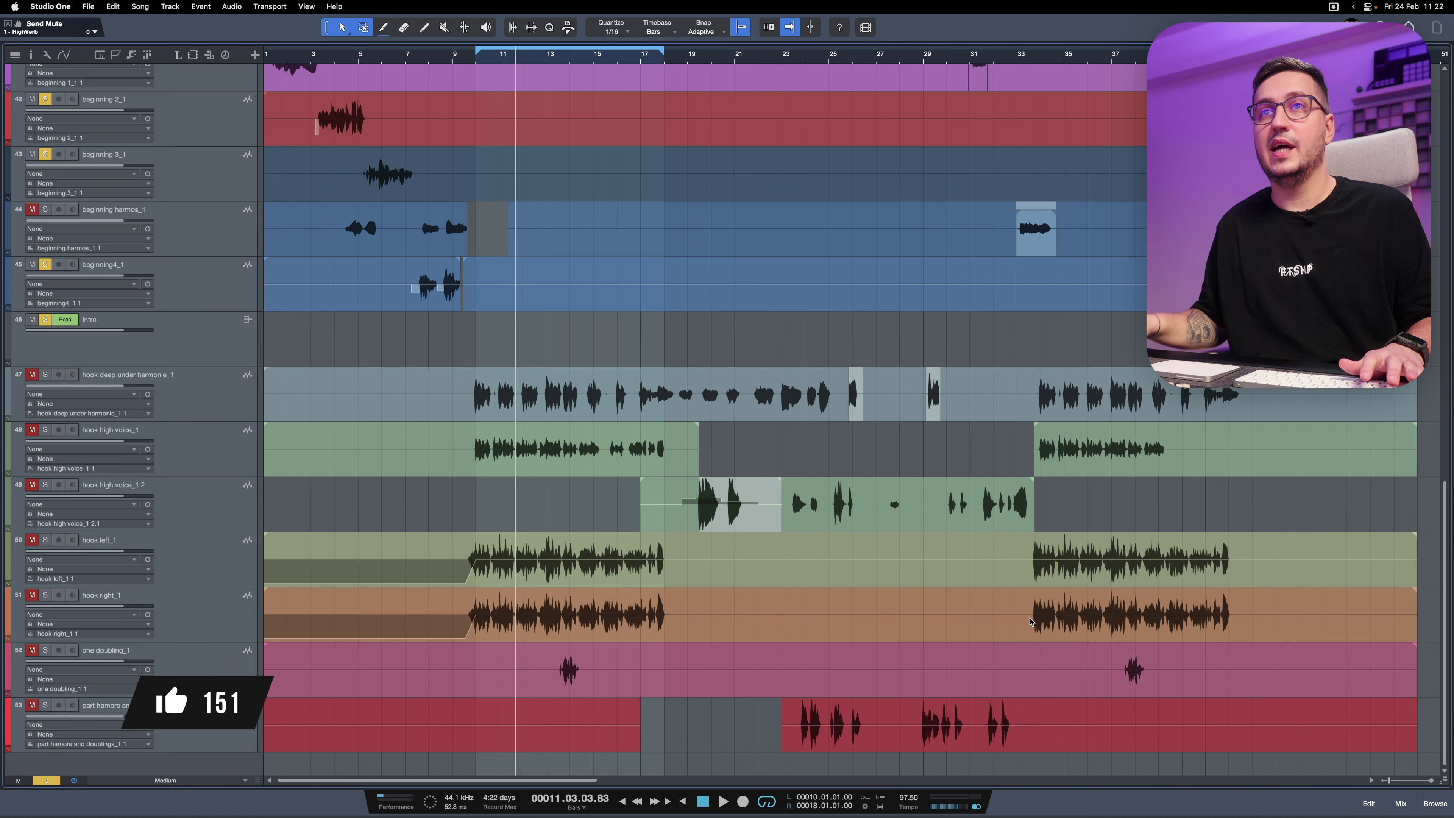
scroll(704, 401, up, 5)
key(Home)
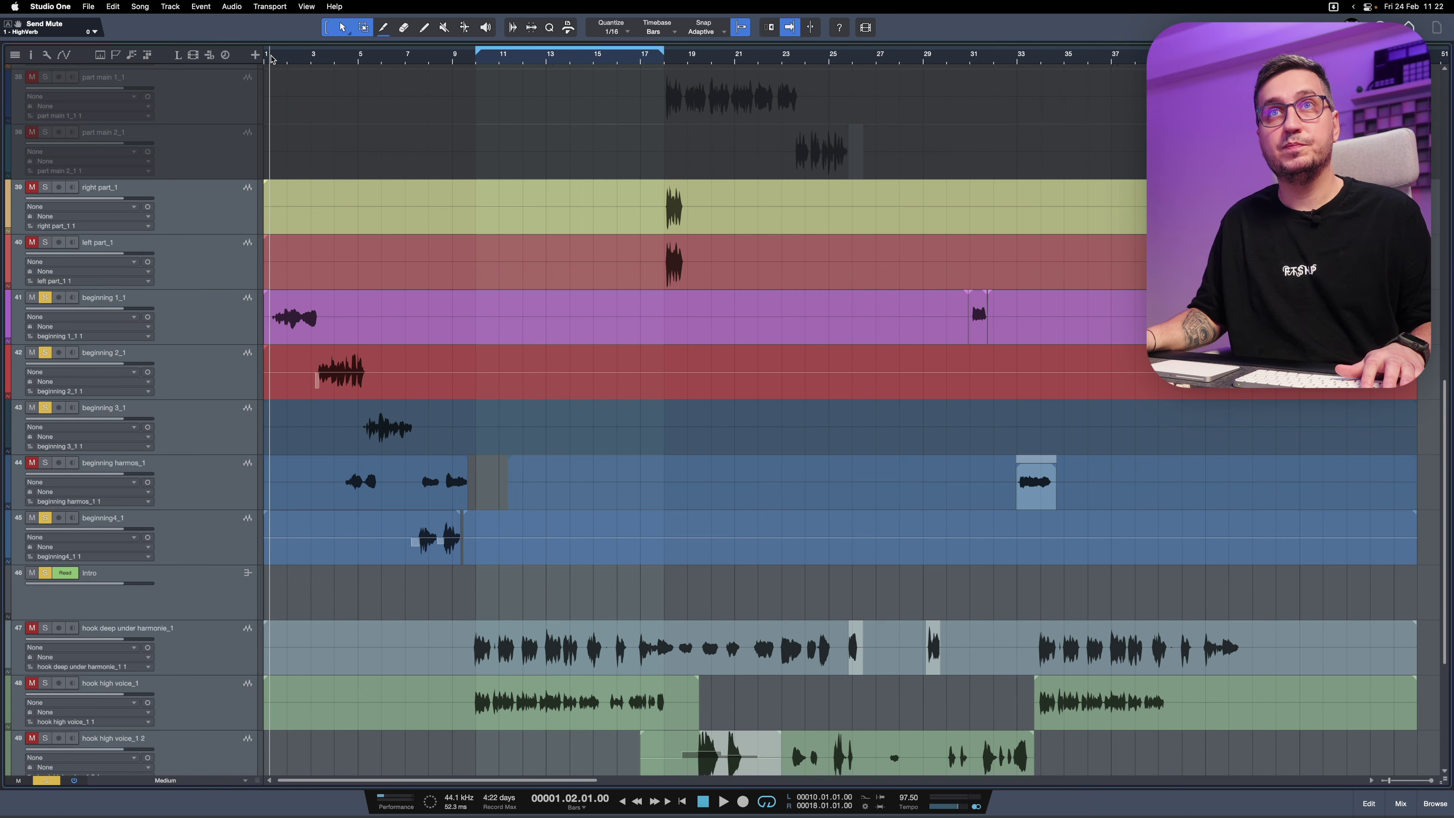
key(space)
Set the arrangement's track height to Small while the intro plays, and stop playback.
key(F3)
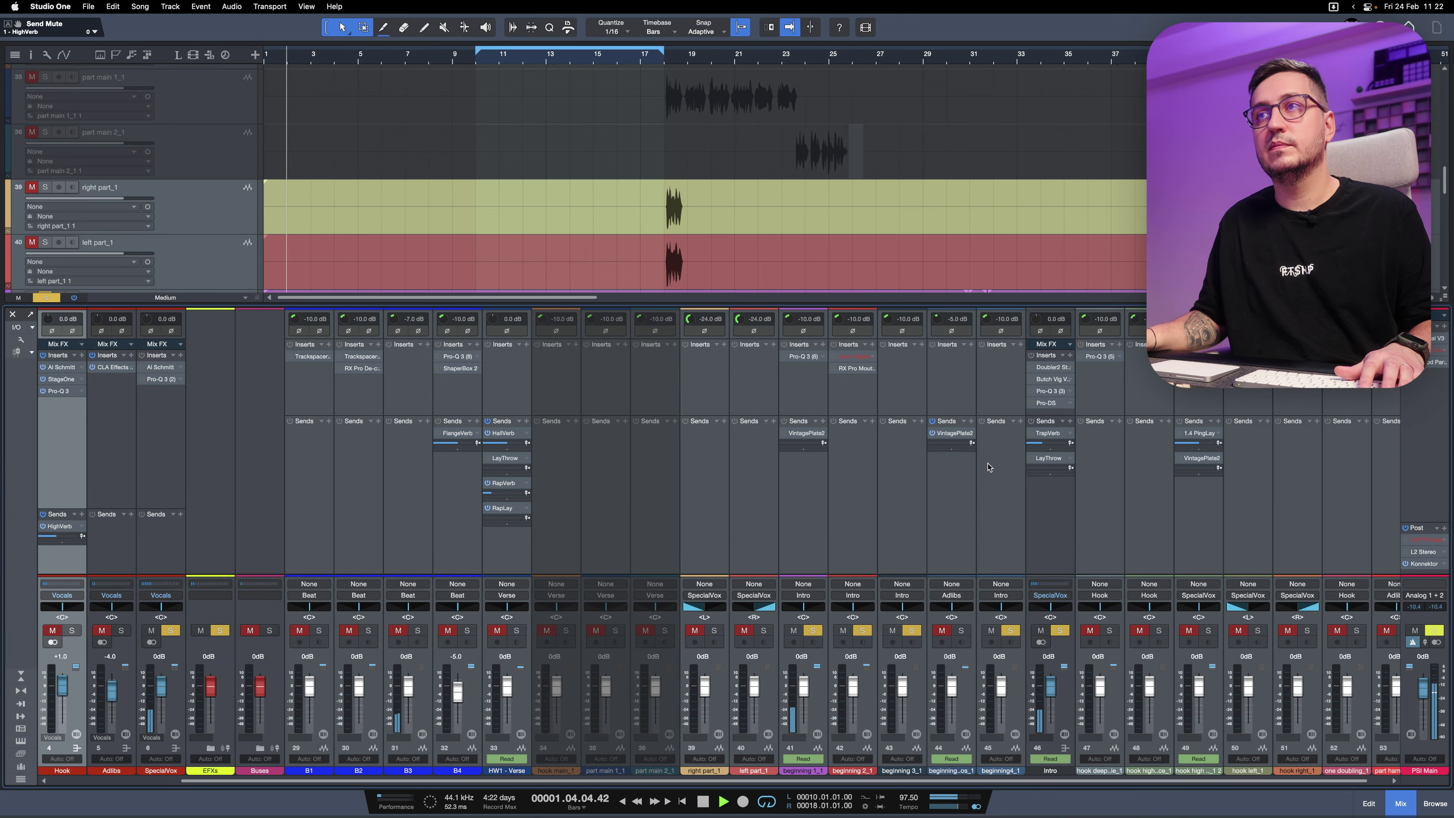
scroll(451, 243, down, 3)
scroll(451, 243, down, 2)
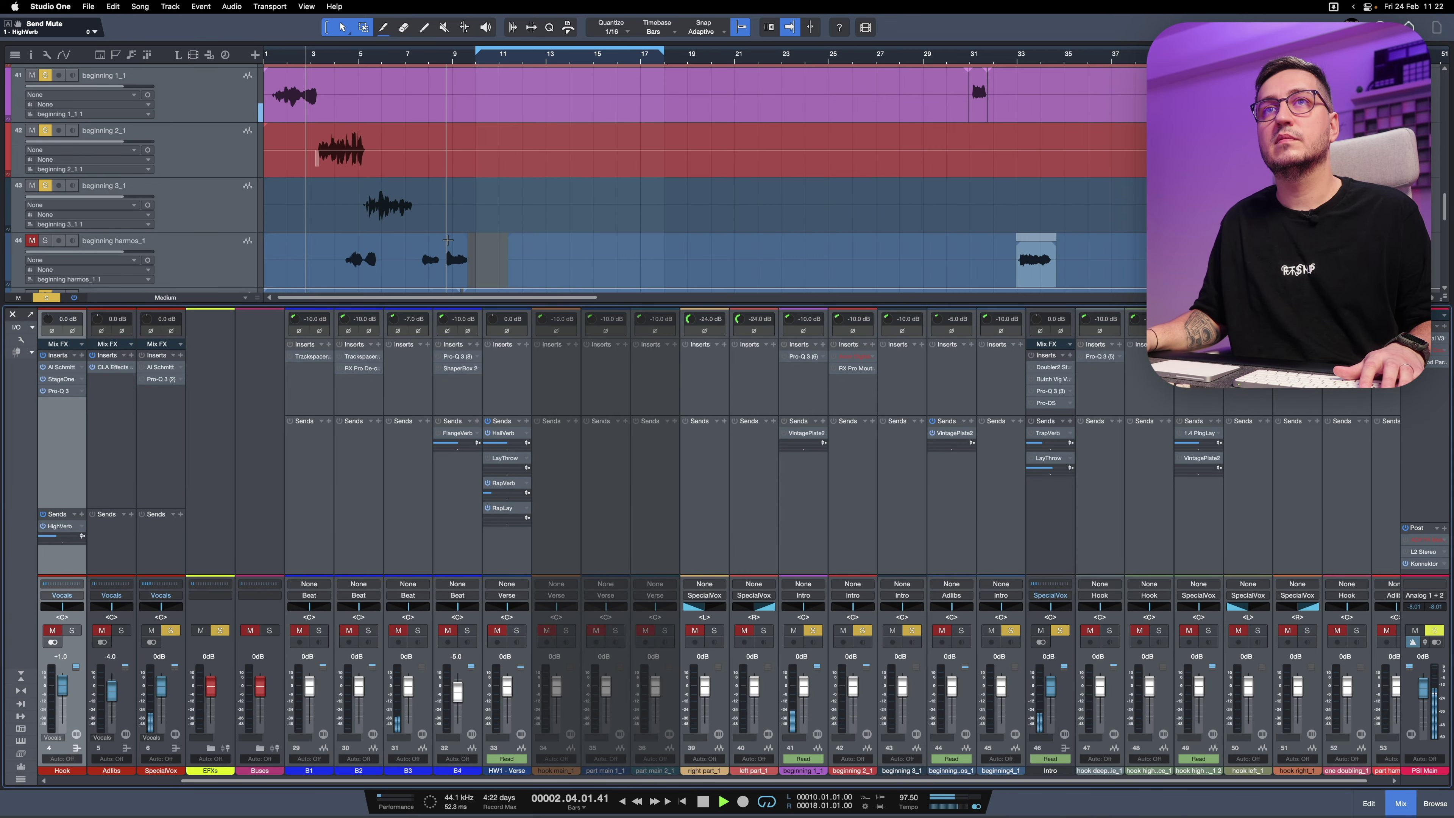
key(F3)
scroll(364, 597, up, 2)
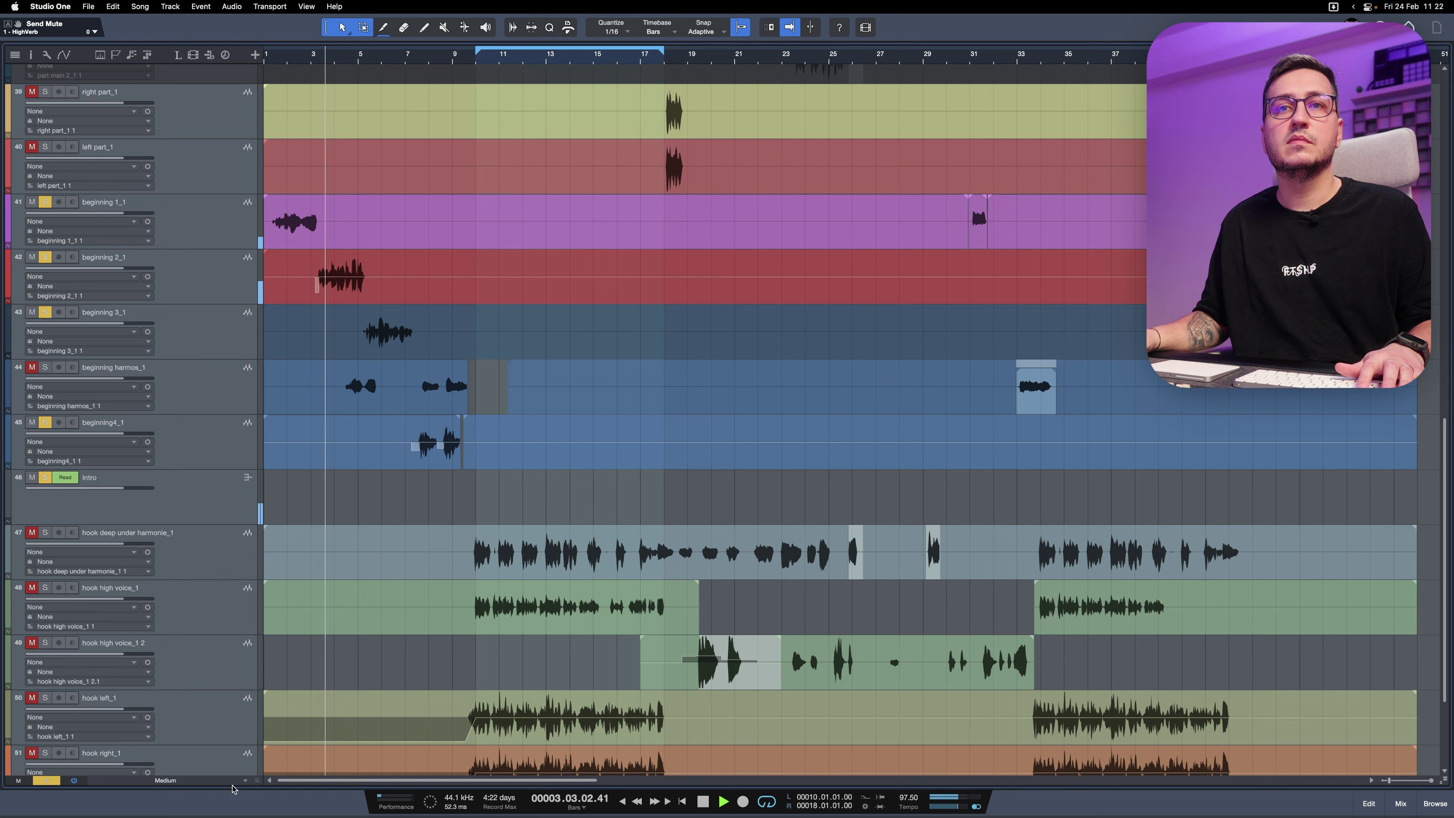
click(165, 780)
click(114, 725)
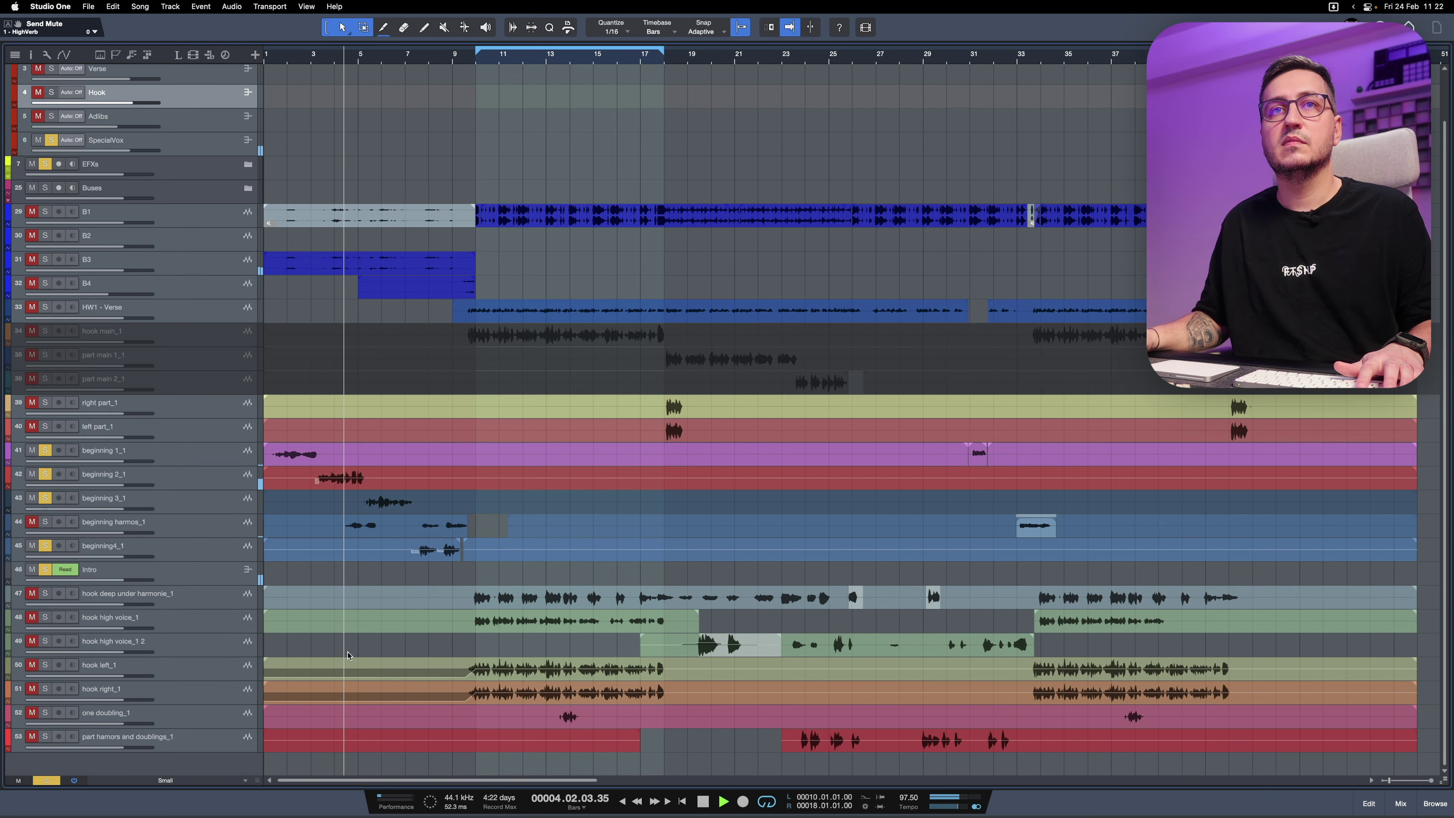
key(space)
Open Doubler2 Stereo on the Intro bus to examine its voice settings, and play the beginning vocals through it.
key(F3)
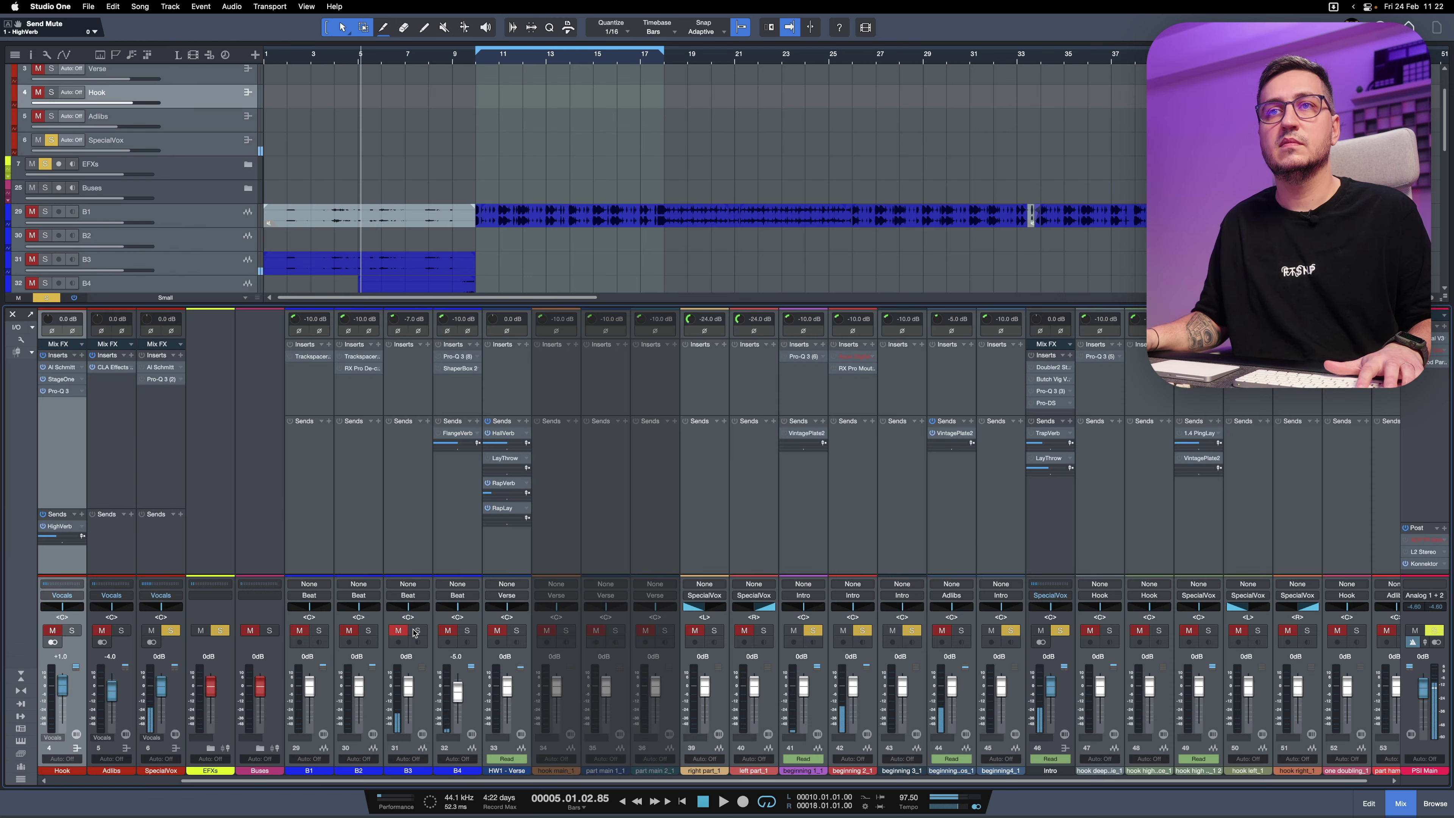
click(1054, 368)
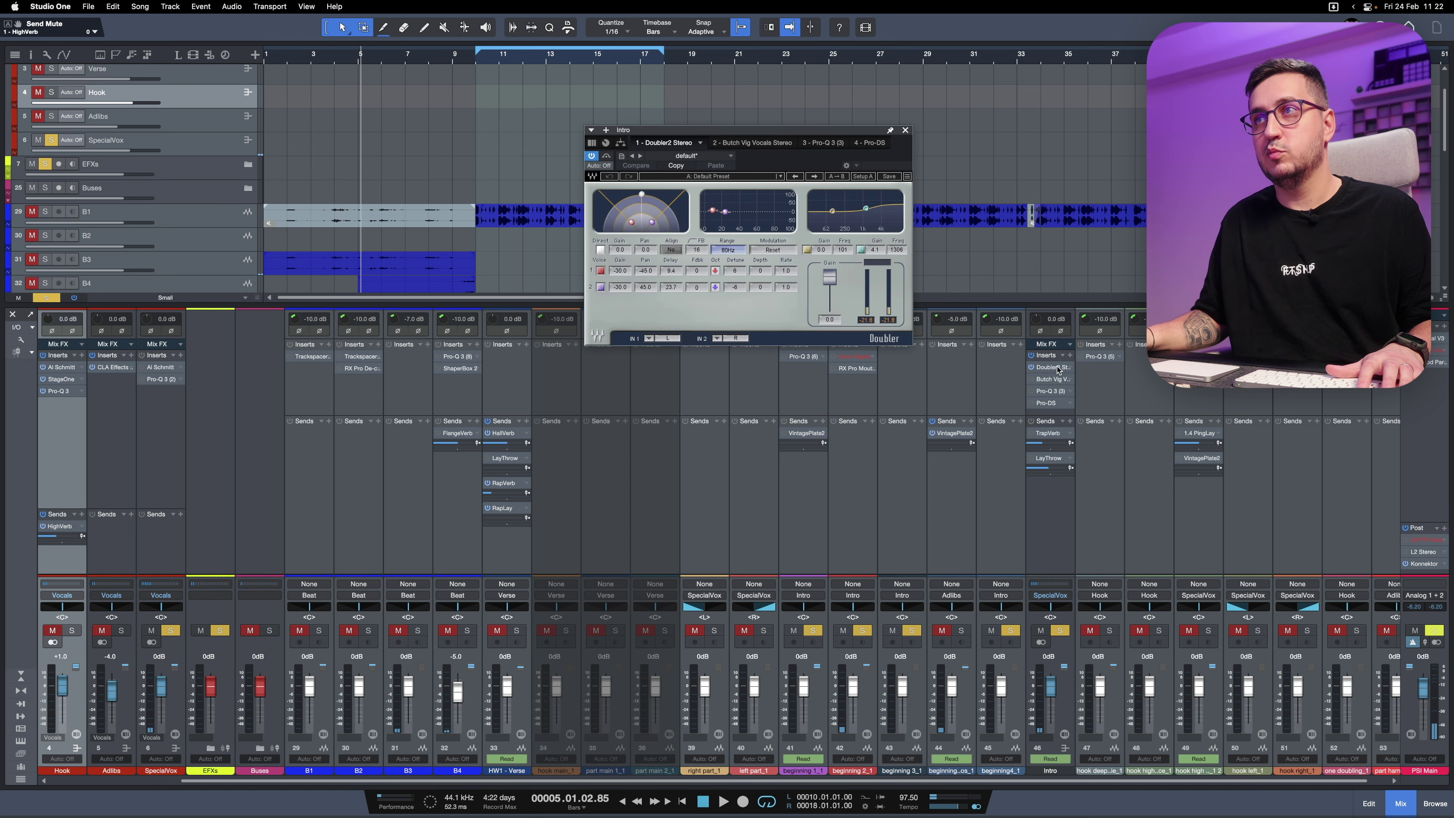
drag(781, 132, 645, 348)
scroll(336, 183, down, 5)
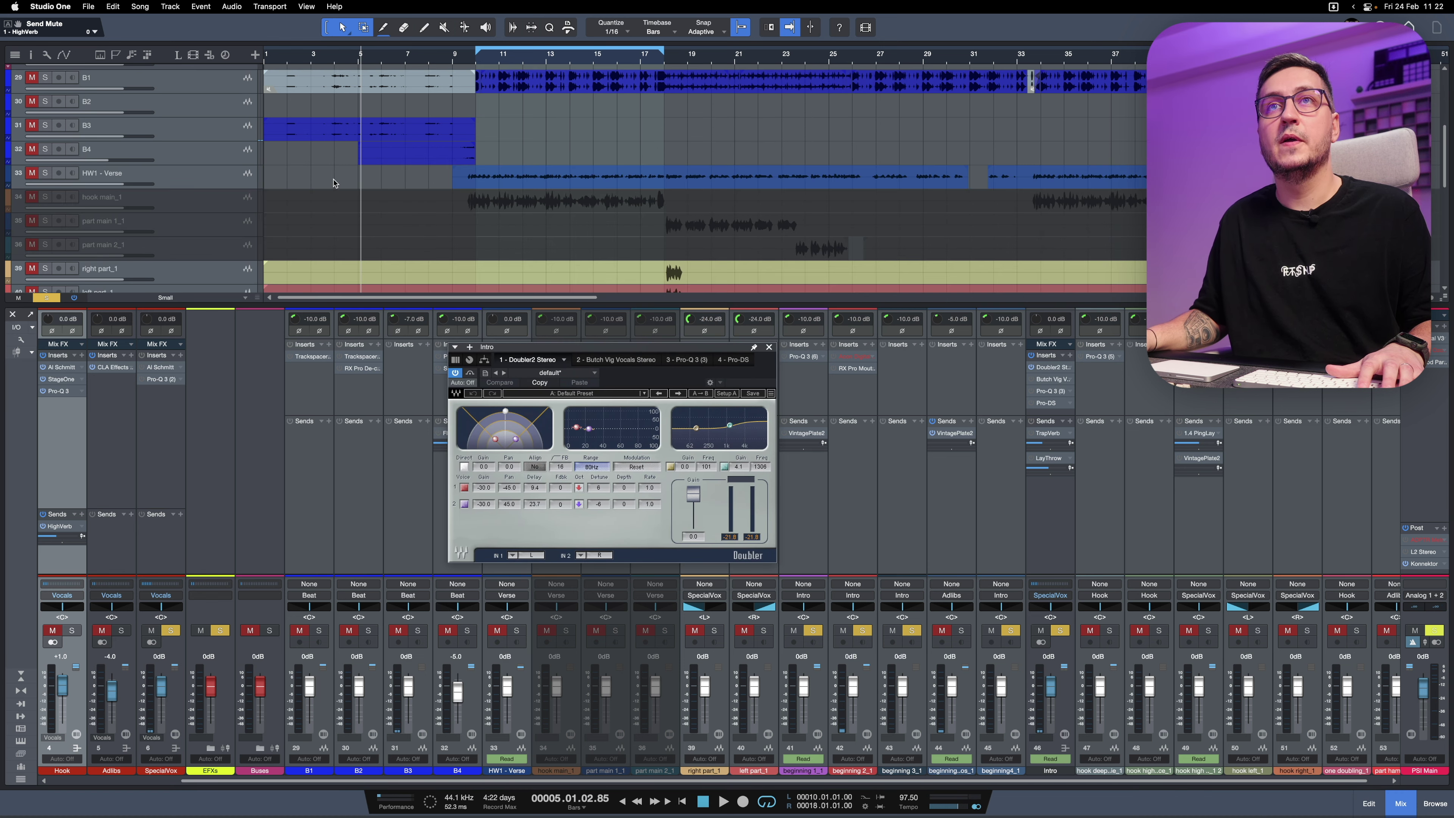
scroll(323, 206, down, 4)
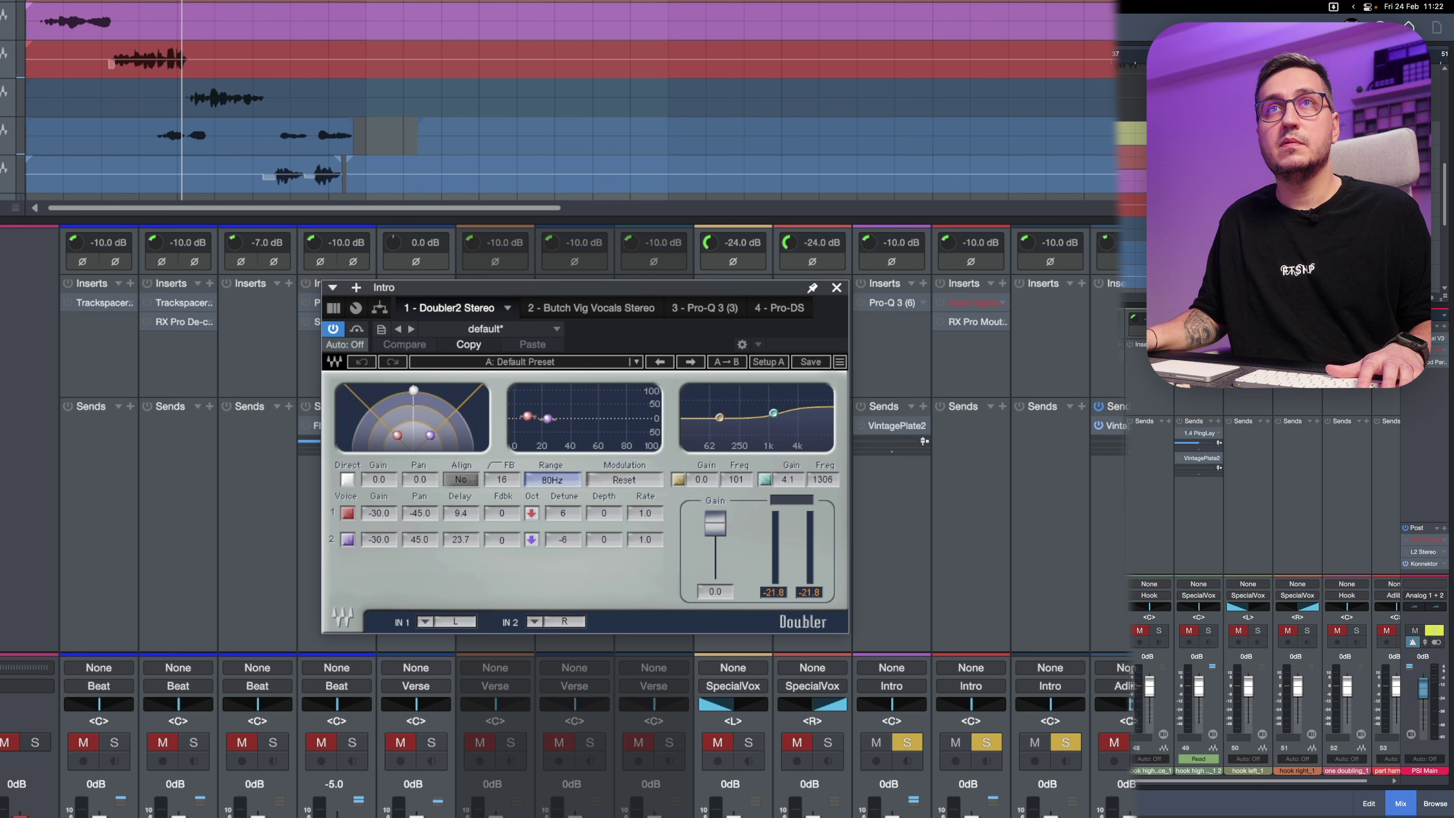
key(space)
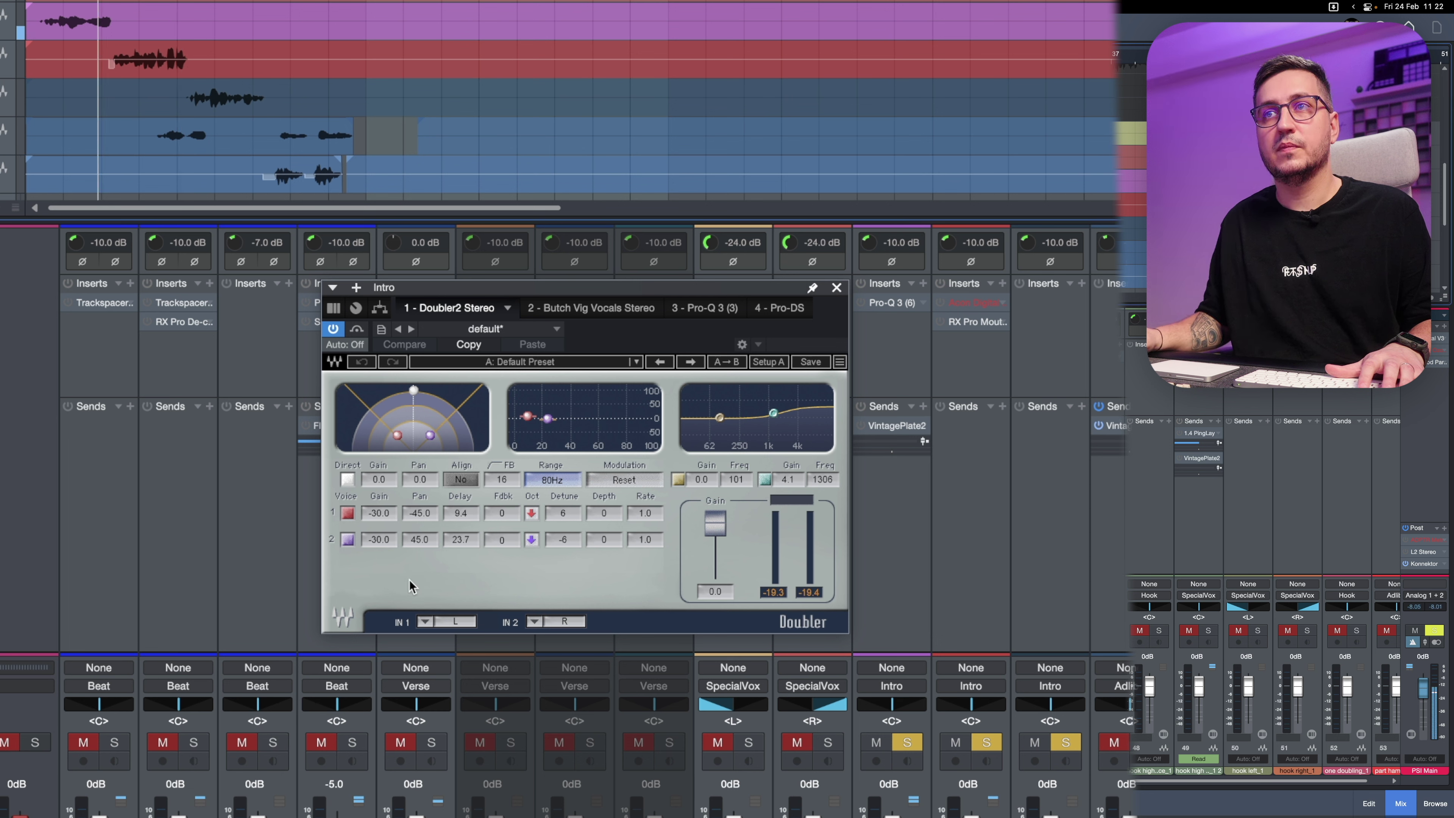
alt+click(383, 519)
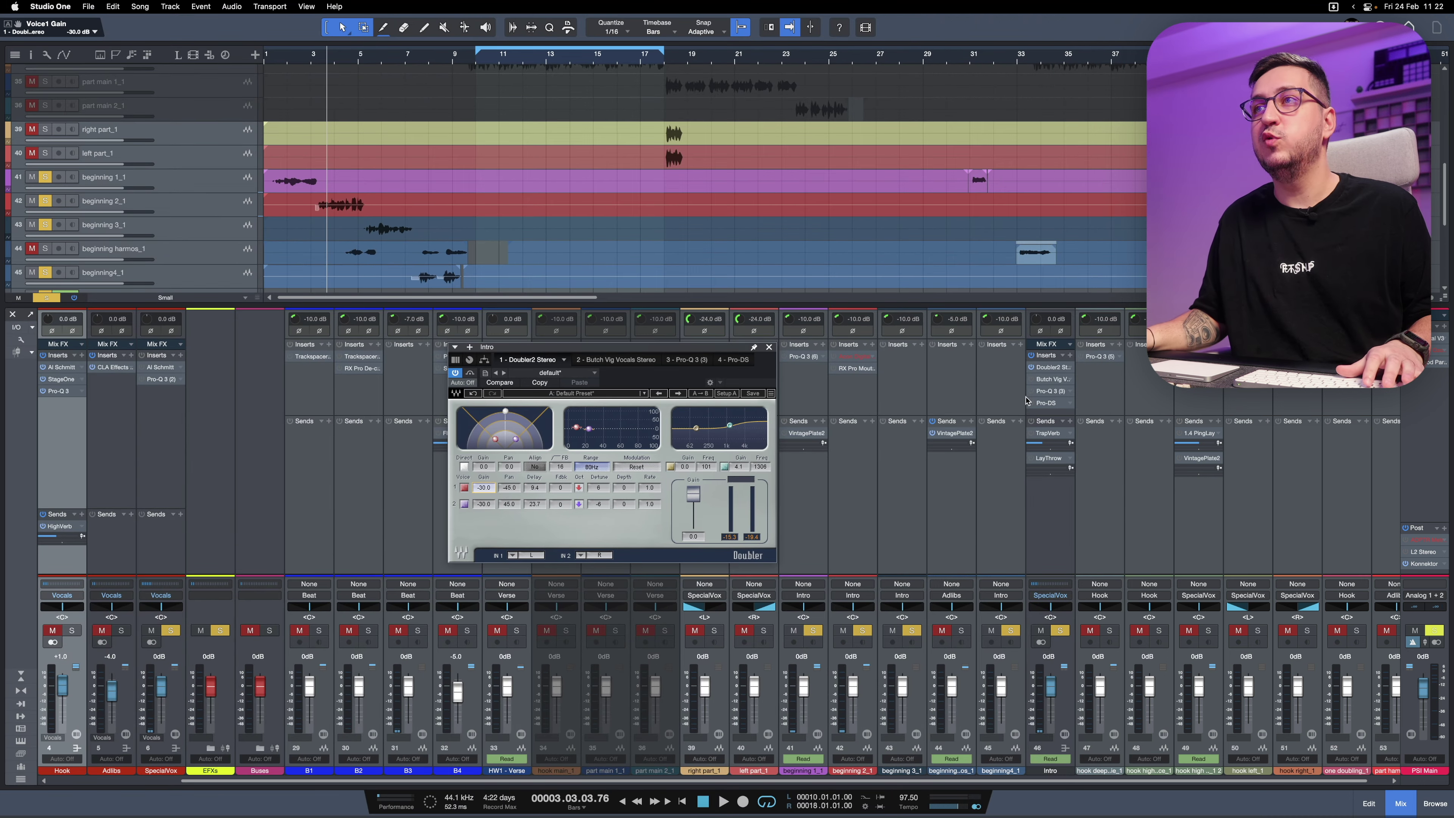
Open Butch Vig Vocals on the Intro bus to examine its CLA AirBourne Vox preset, and play the intro through it.
click(1039, 380)
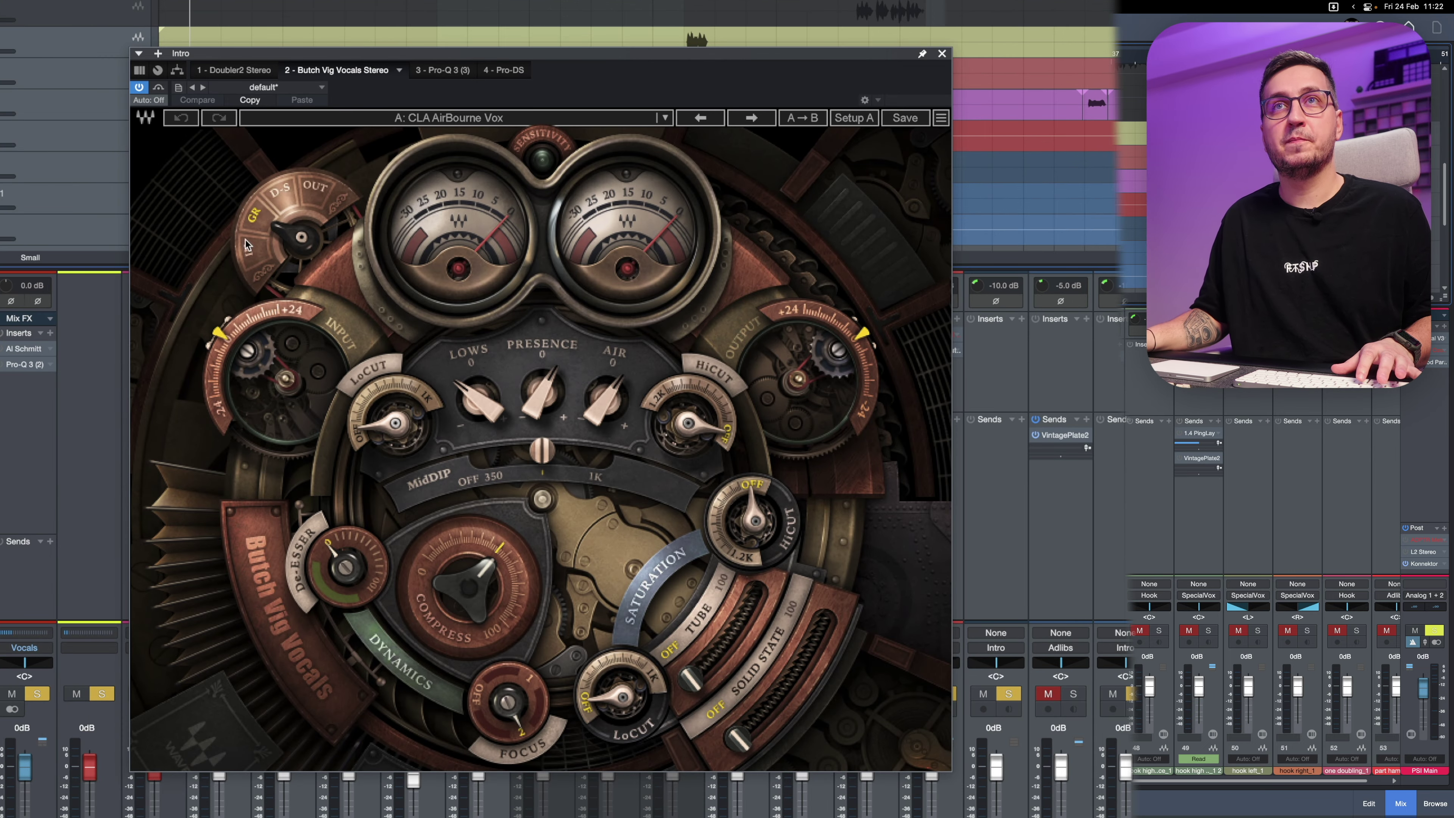
mouse_move(395, 449)
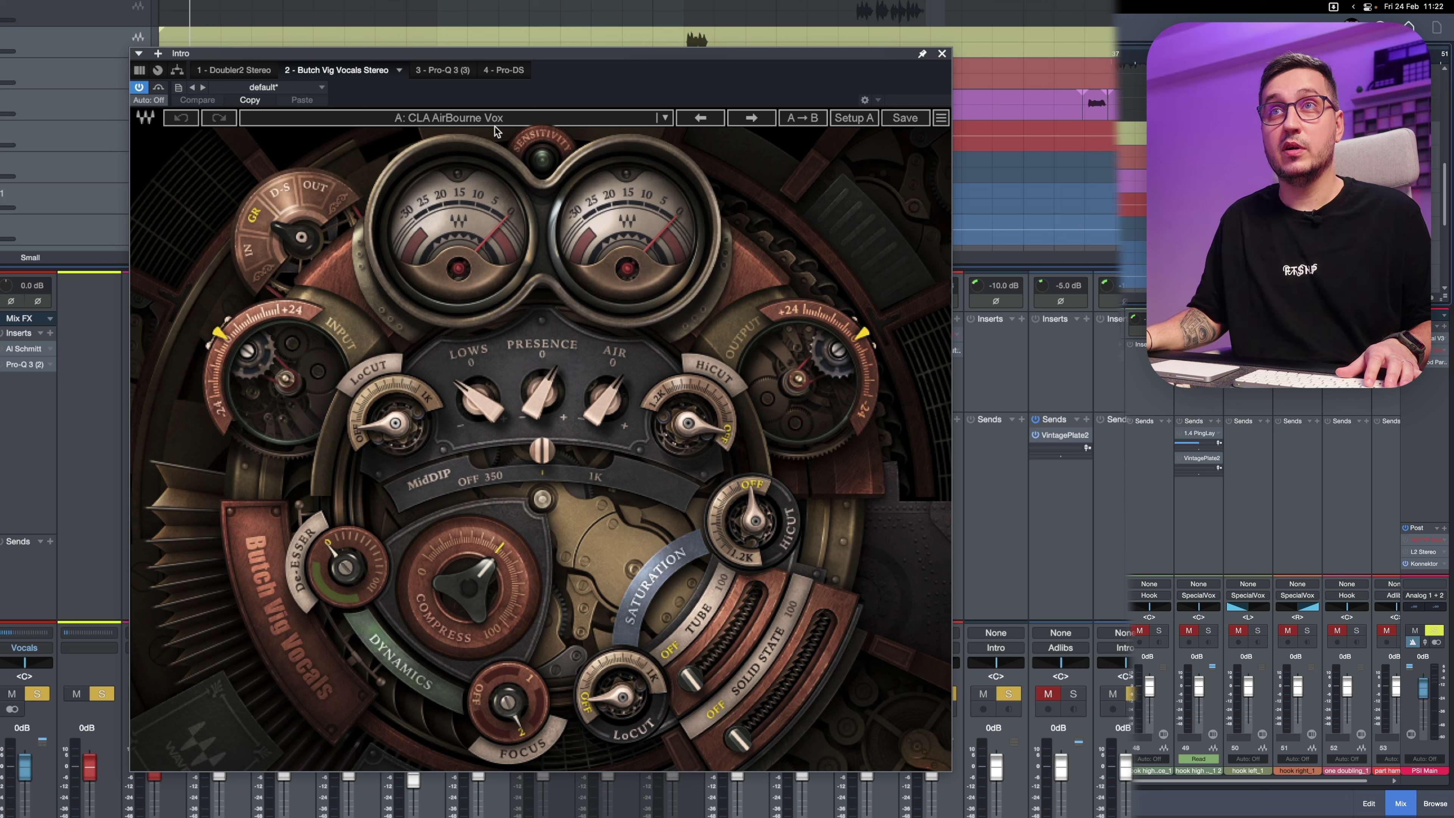
key(space)
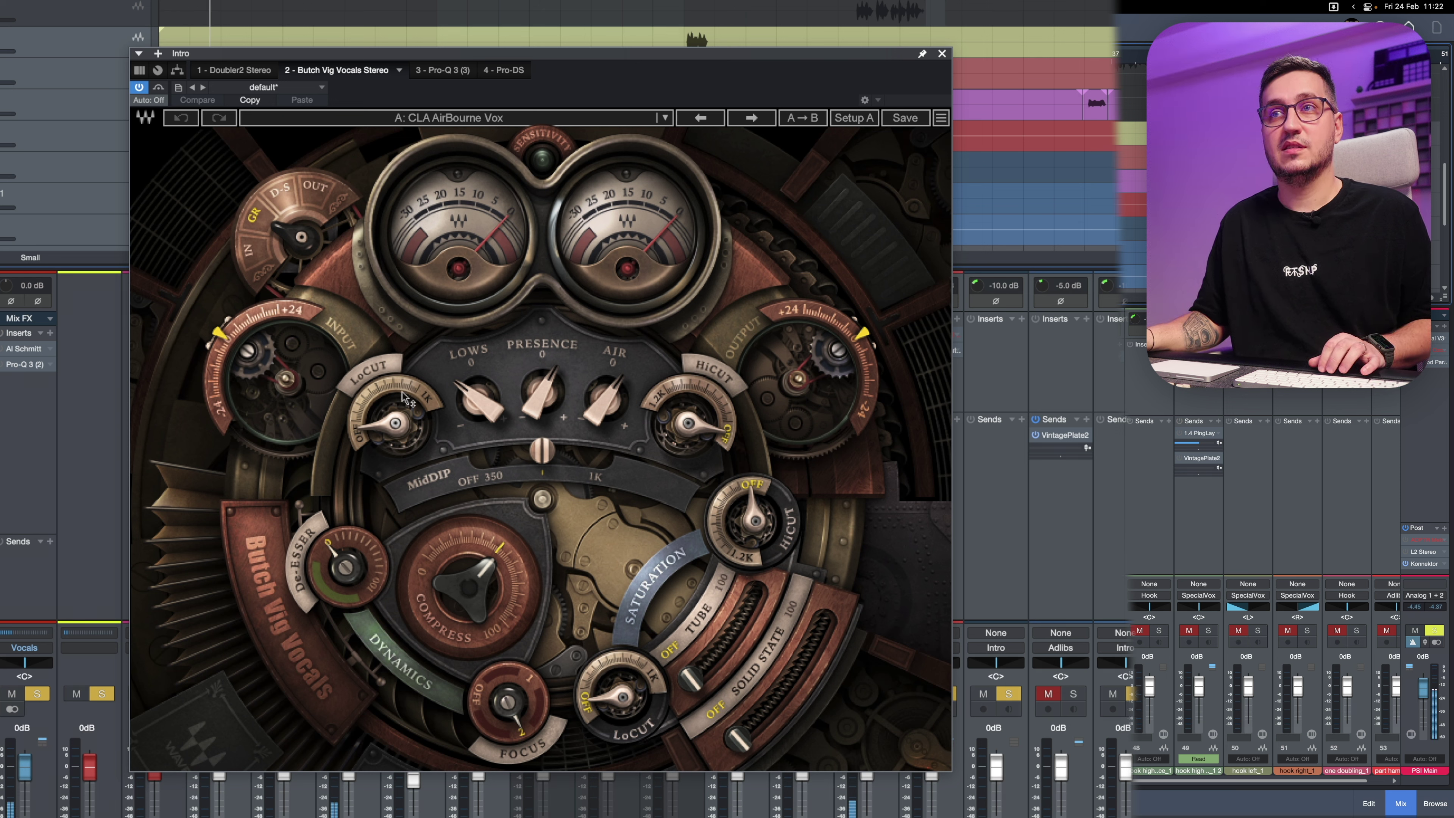
mouse_move(410, 388)
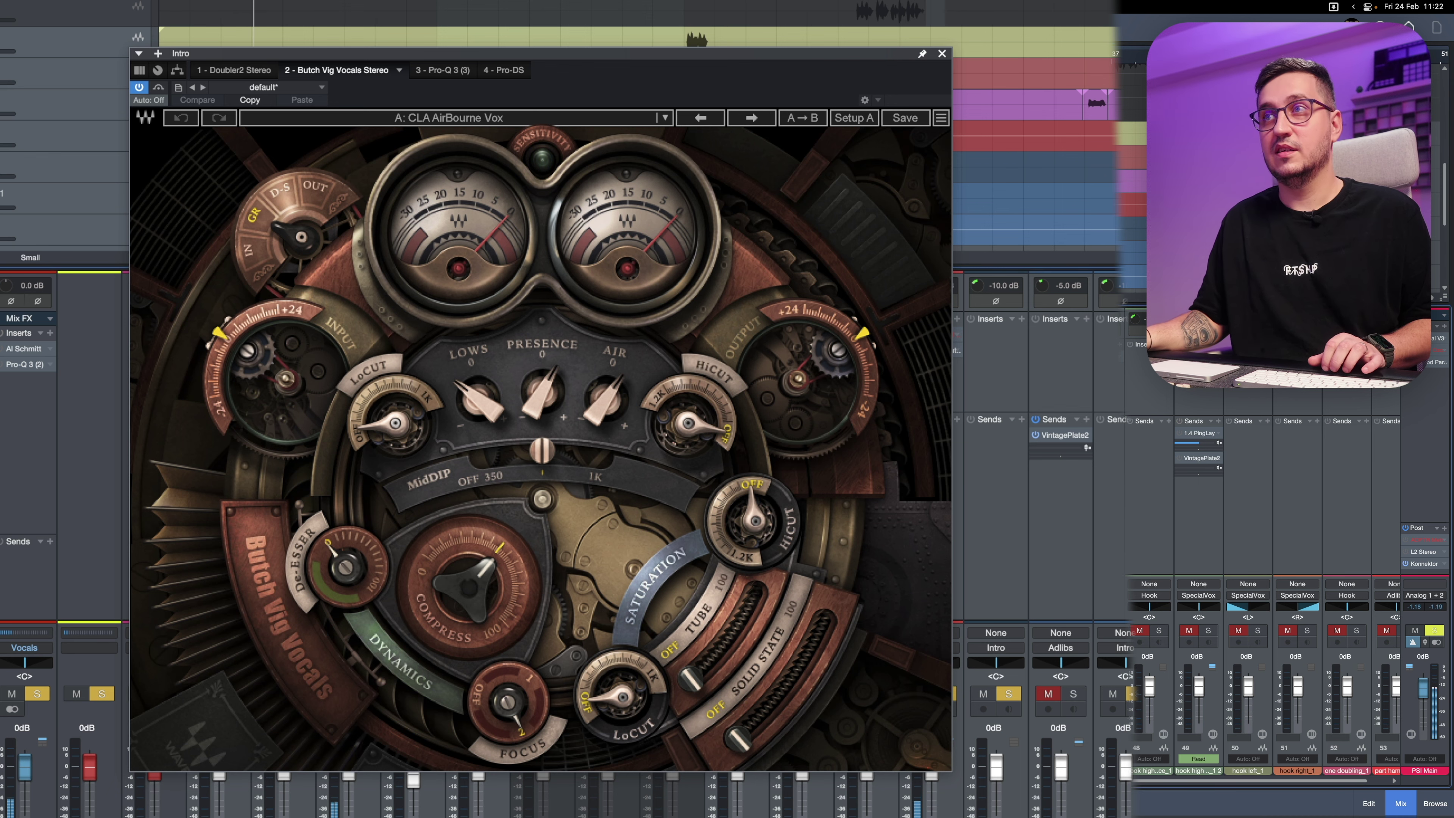
Examine Pro-Q 3 and Pro-DS on the Intro bus while the intro plays.
click(443, 70)
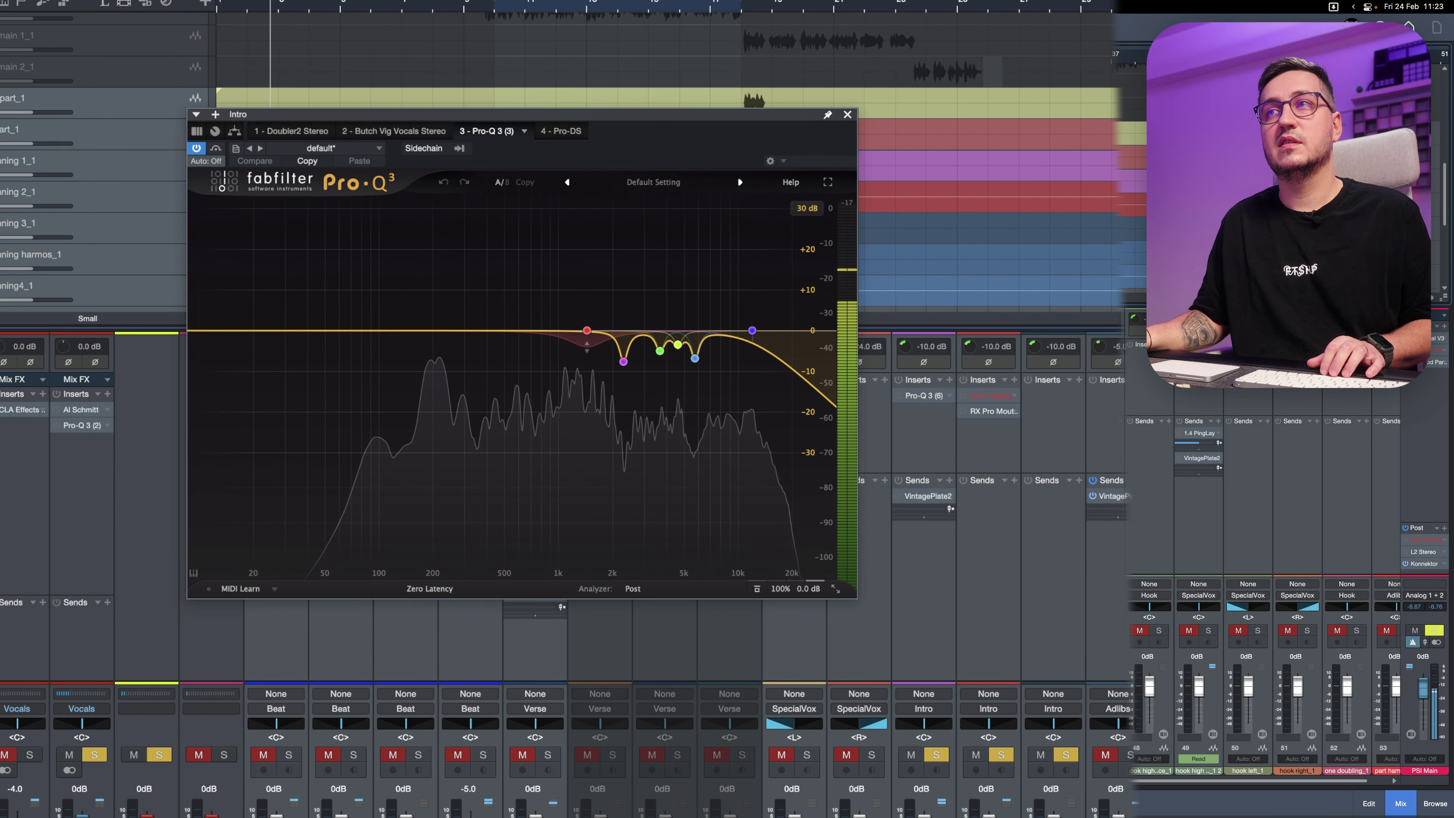
click(561, 131)
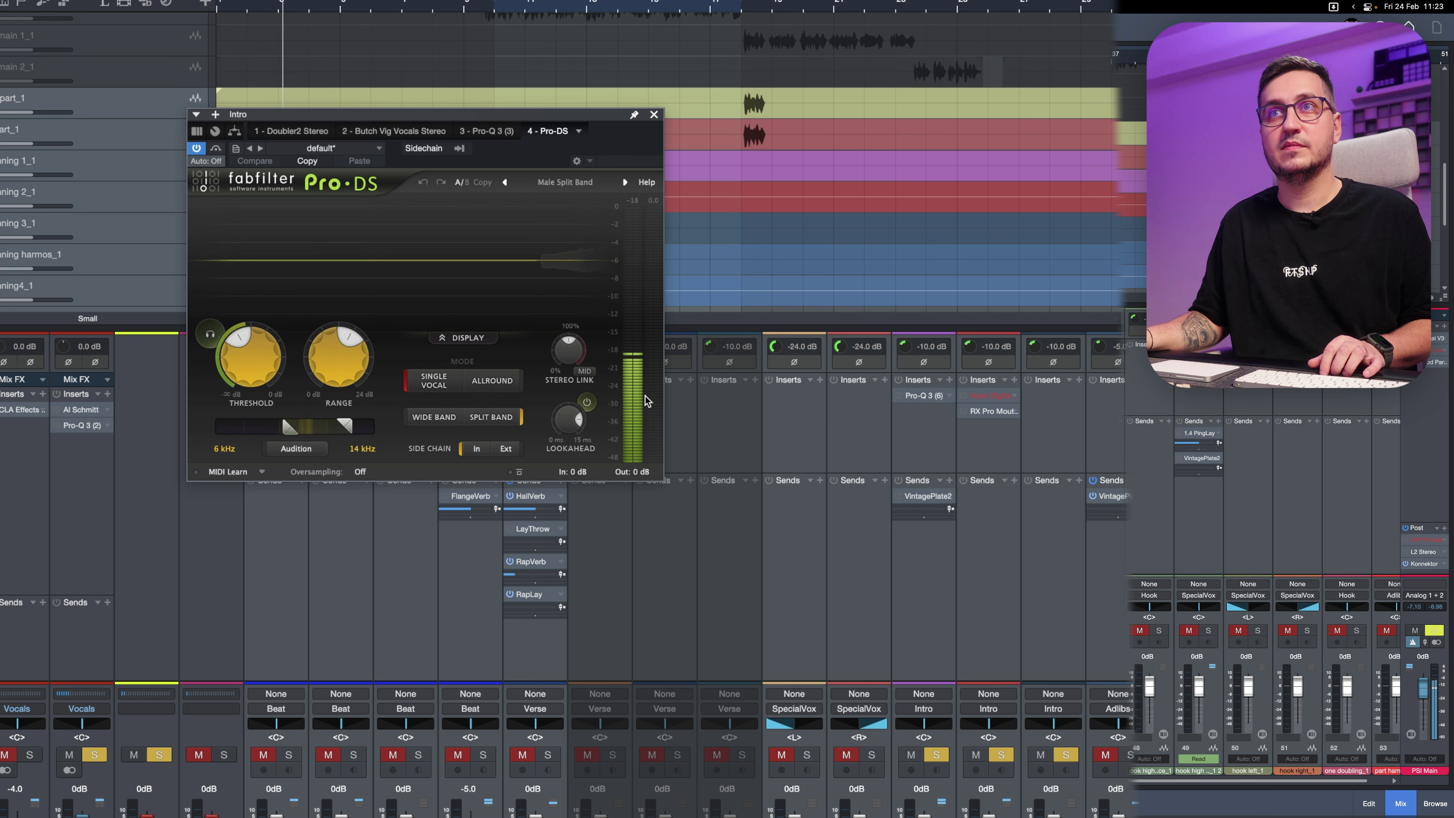
click(653, 114)
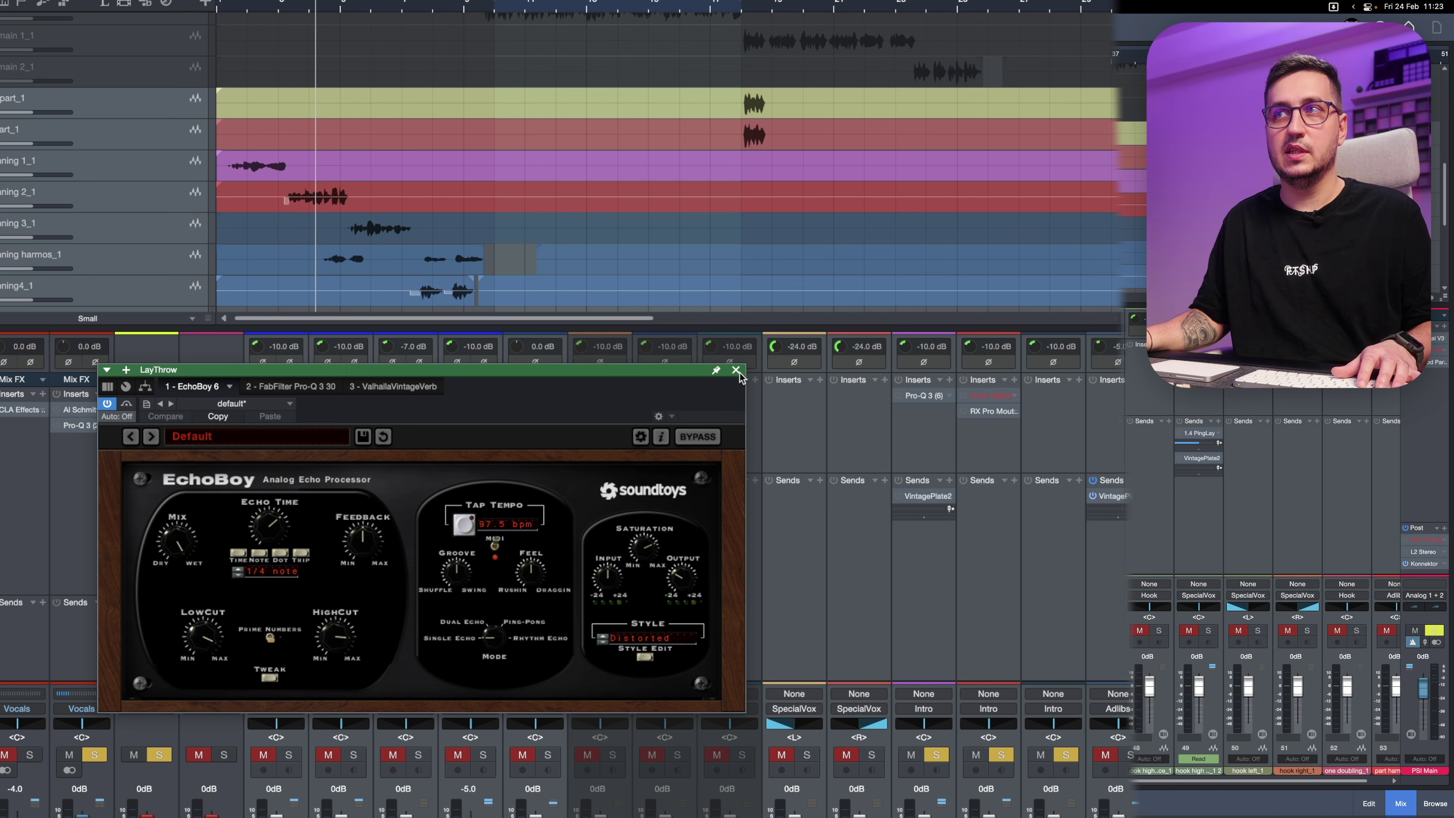
Close the LayThrow EchoBoy, stop playback, and show the Intro bus's LayThrow send level automation in the arrangement.
click(736, 369)
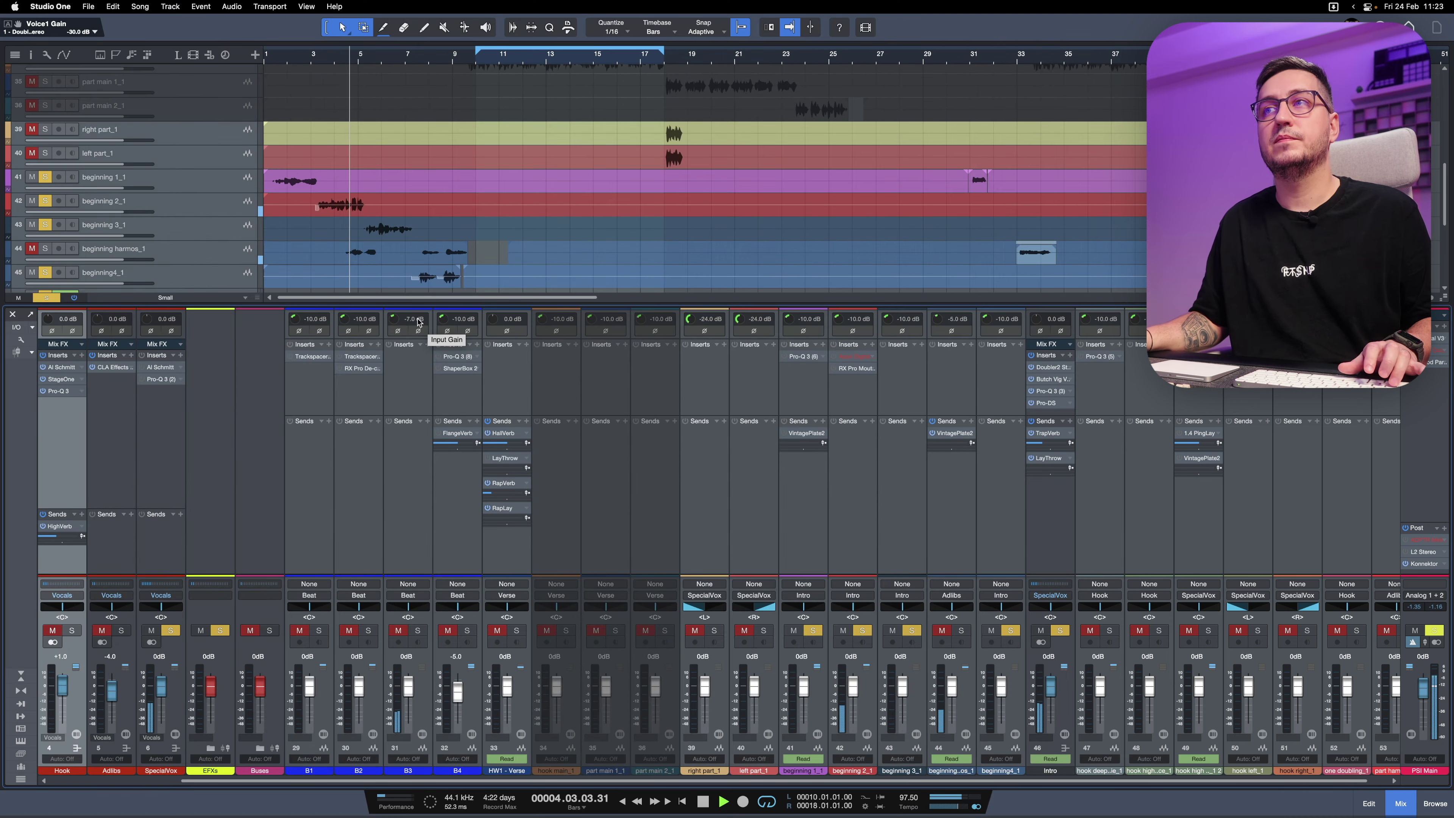
key(space)
click(1056, 526)
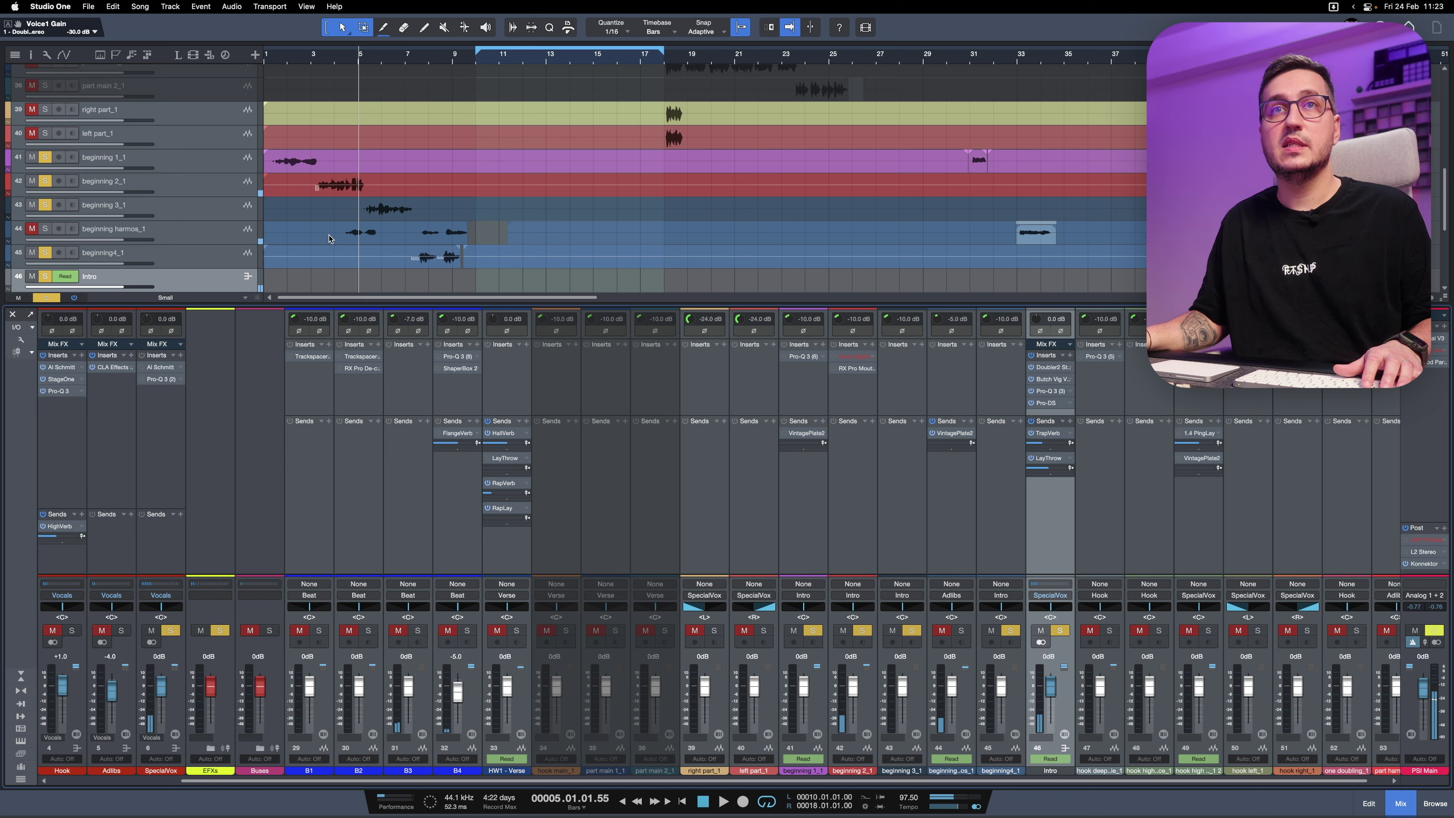
key(a)
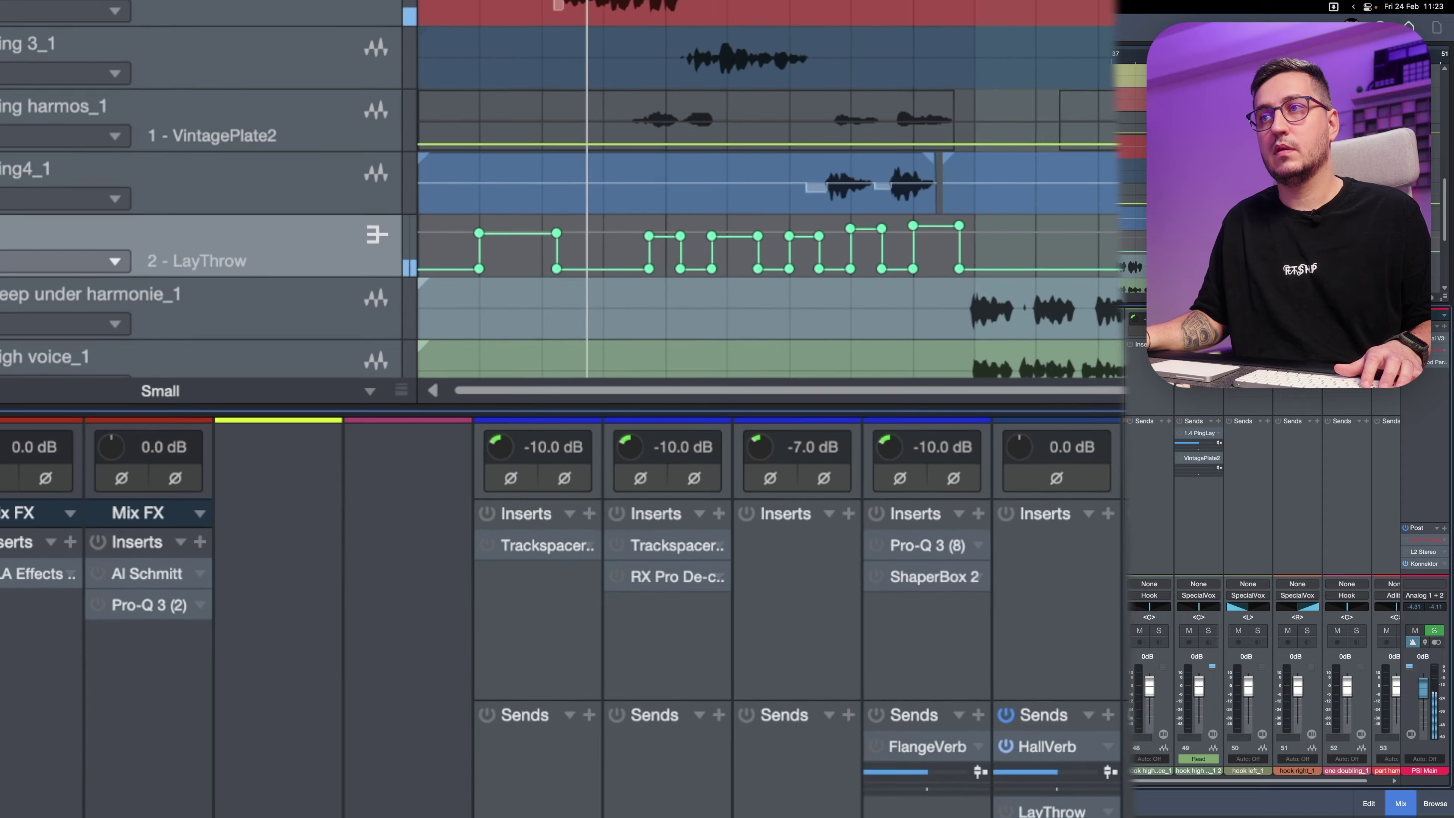
Solo the hook deep under harmonie_1 track, open its Pro-Q 3, and play the hook from bar 10.
key(Down)
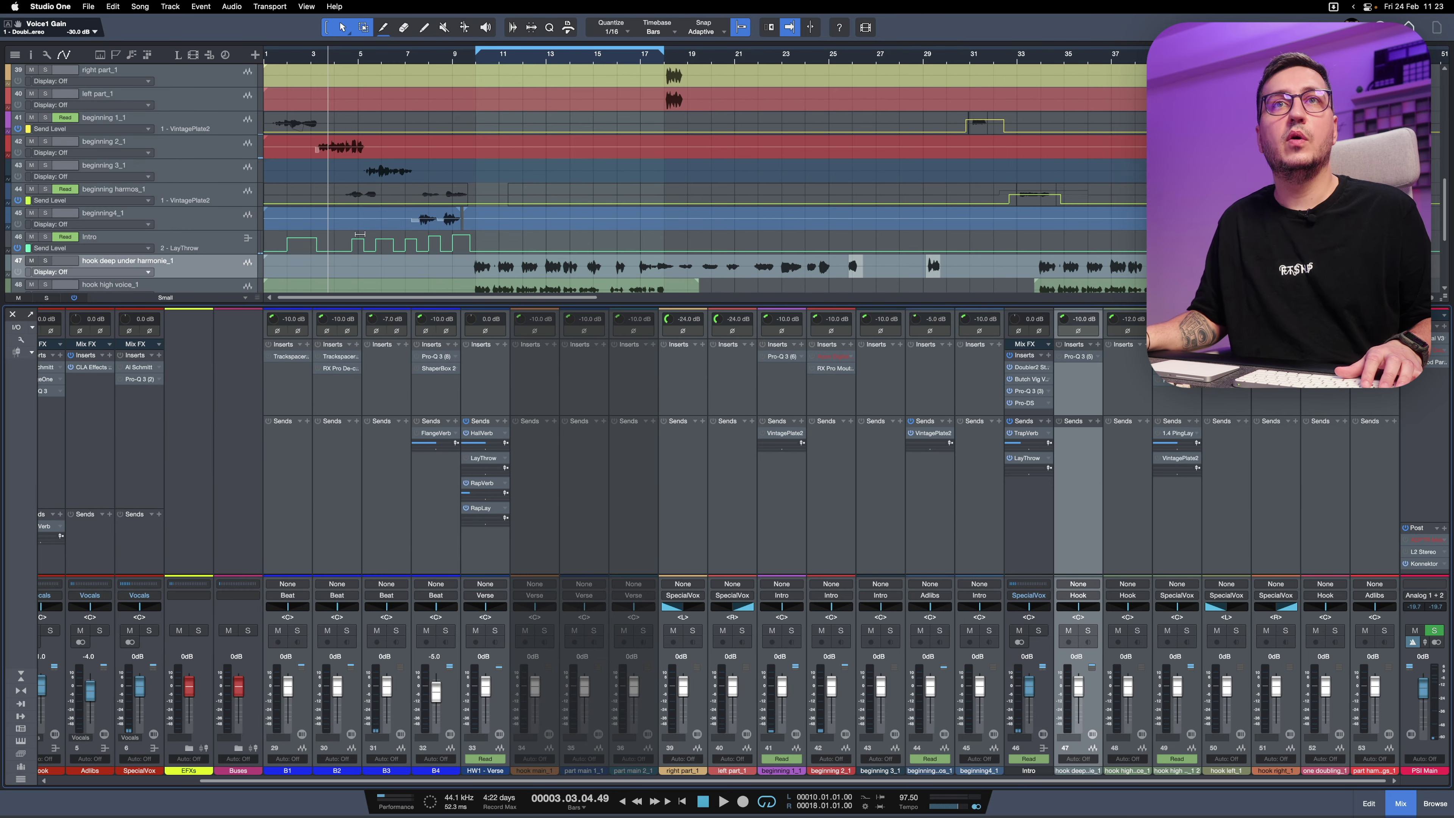
click(478, 60)
key(s)
click(1075, 358)
key(space)
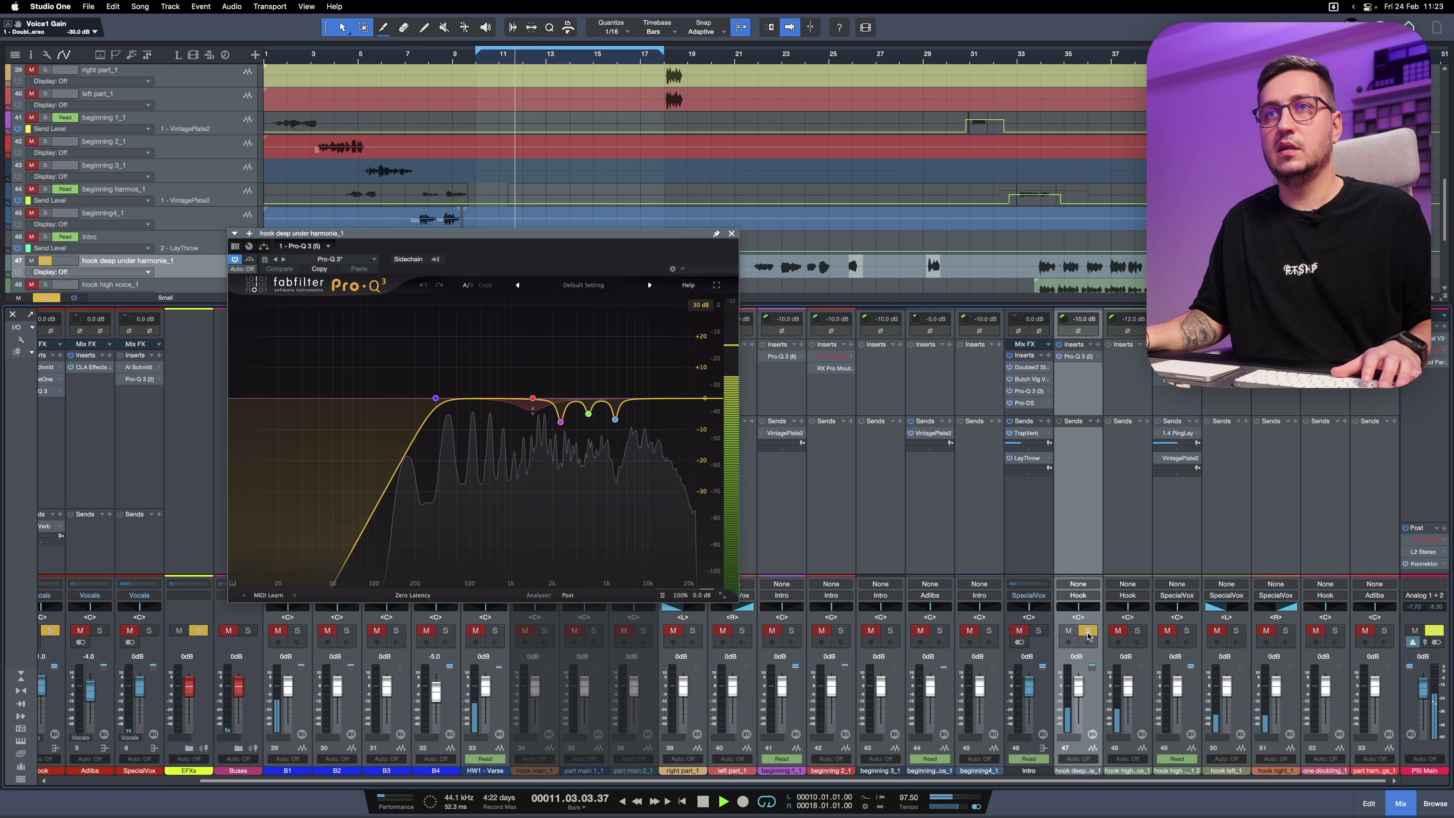
Unsolo the hook deep under harmonie_1 track, stop playback, and close its Pro-Q 3.
click(1088, 631)
key(space)
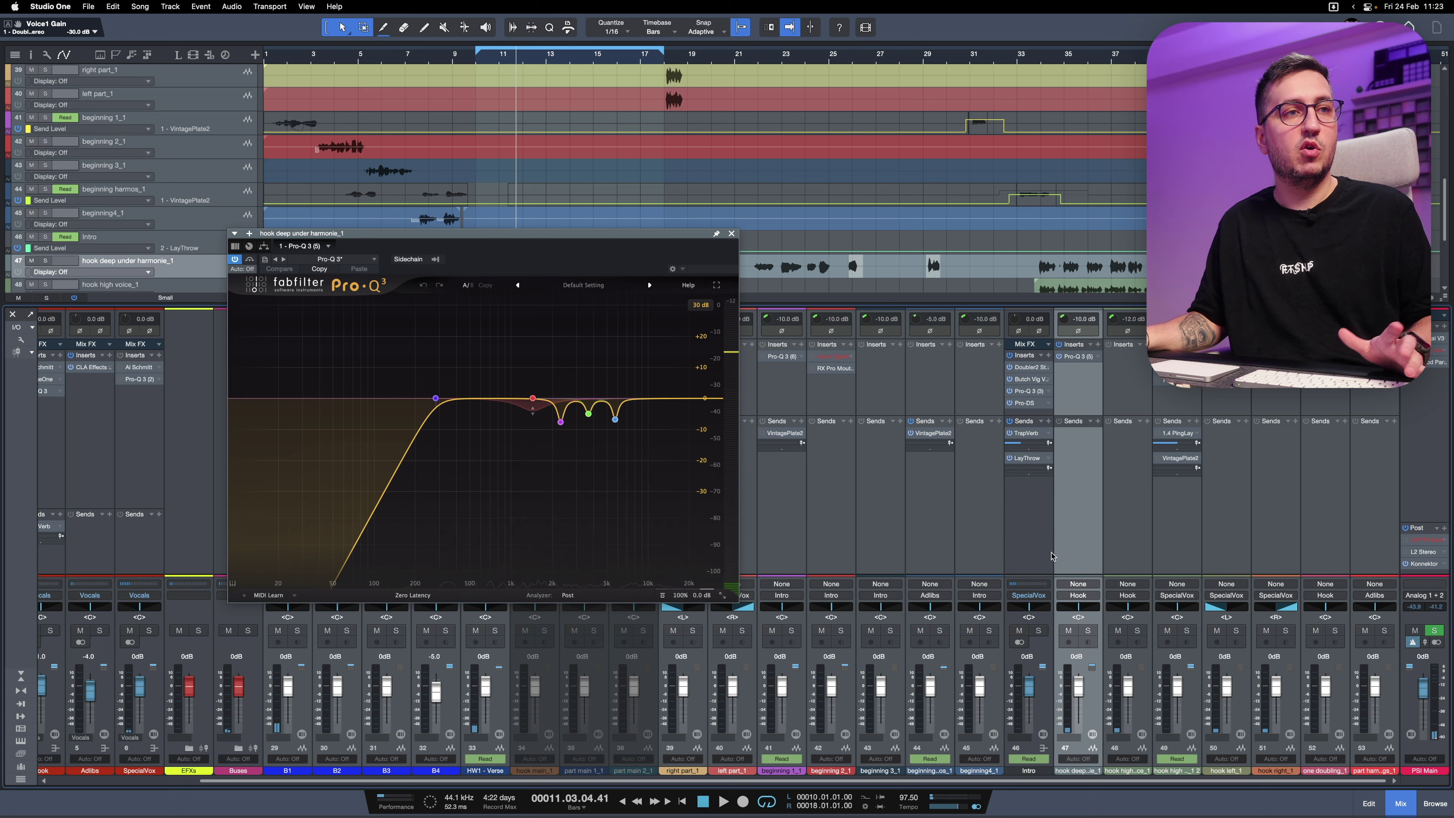
click(1165, 554)
click(618, 234)
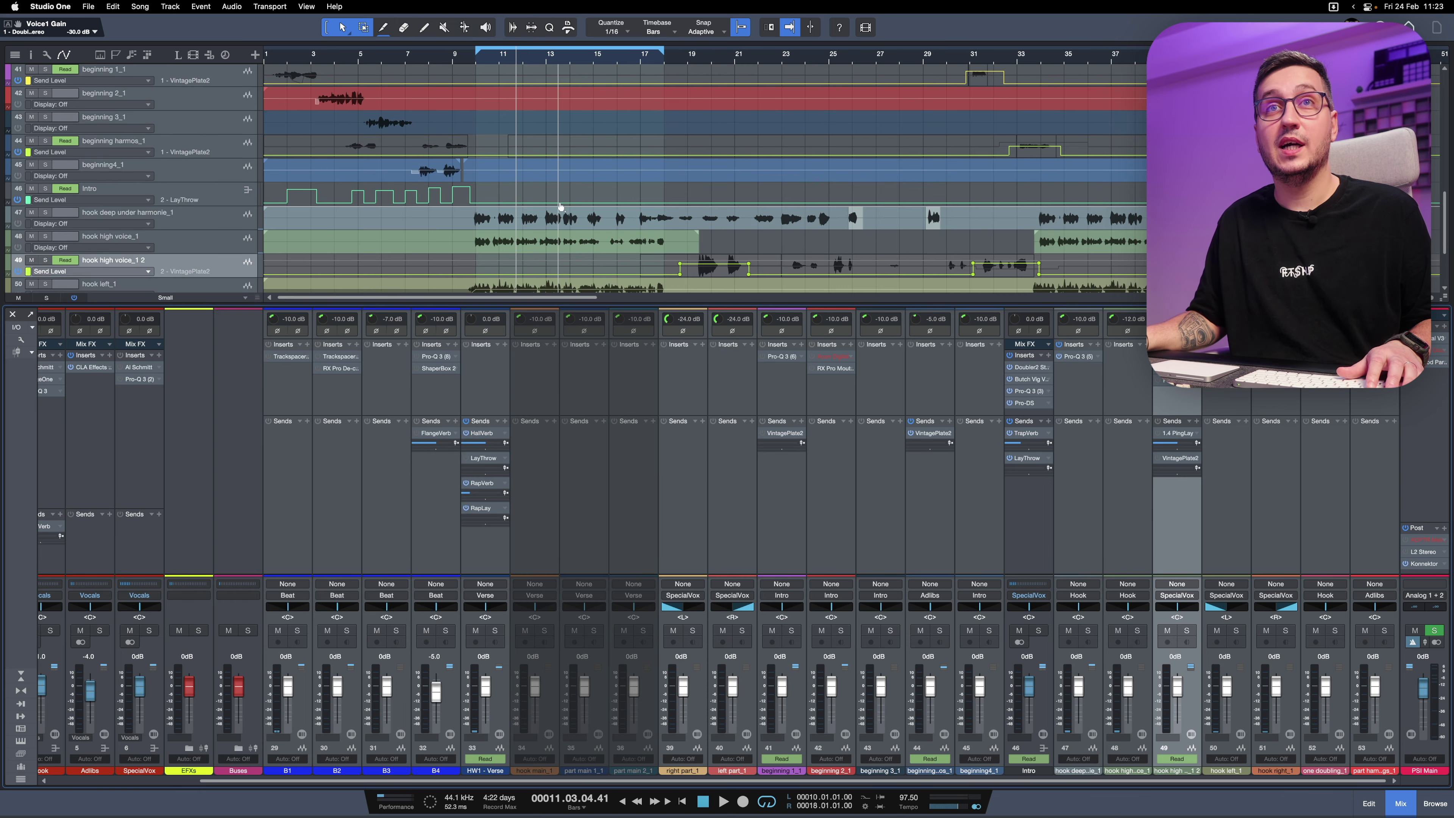
Play the hook high voice_1 2 track from bar 18 and examine its Degrader and Simplon inserts.
scroll(696, 91, down, 3)
click(685, 56)
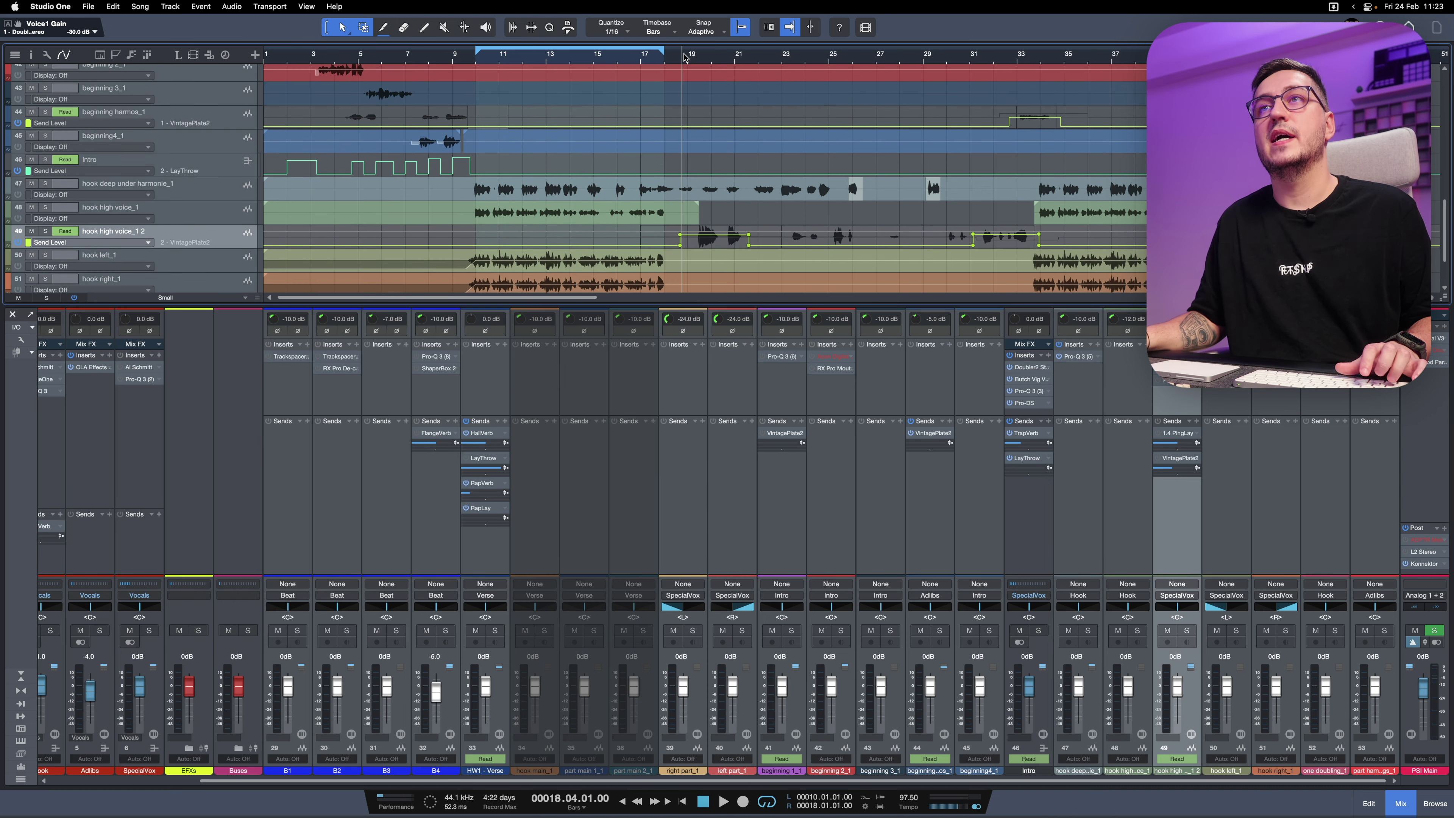
key(space)
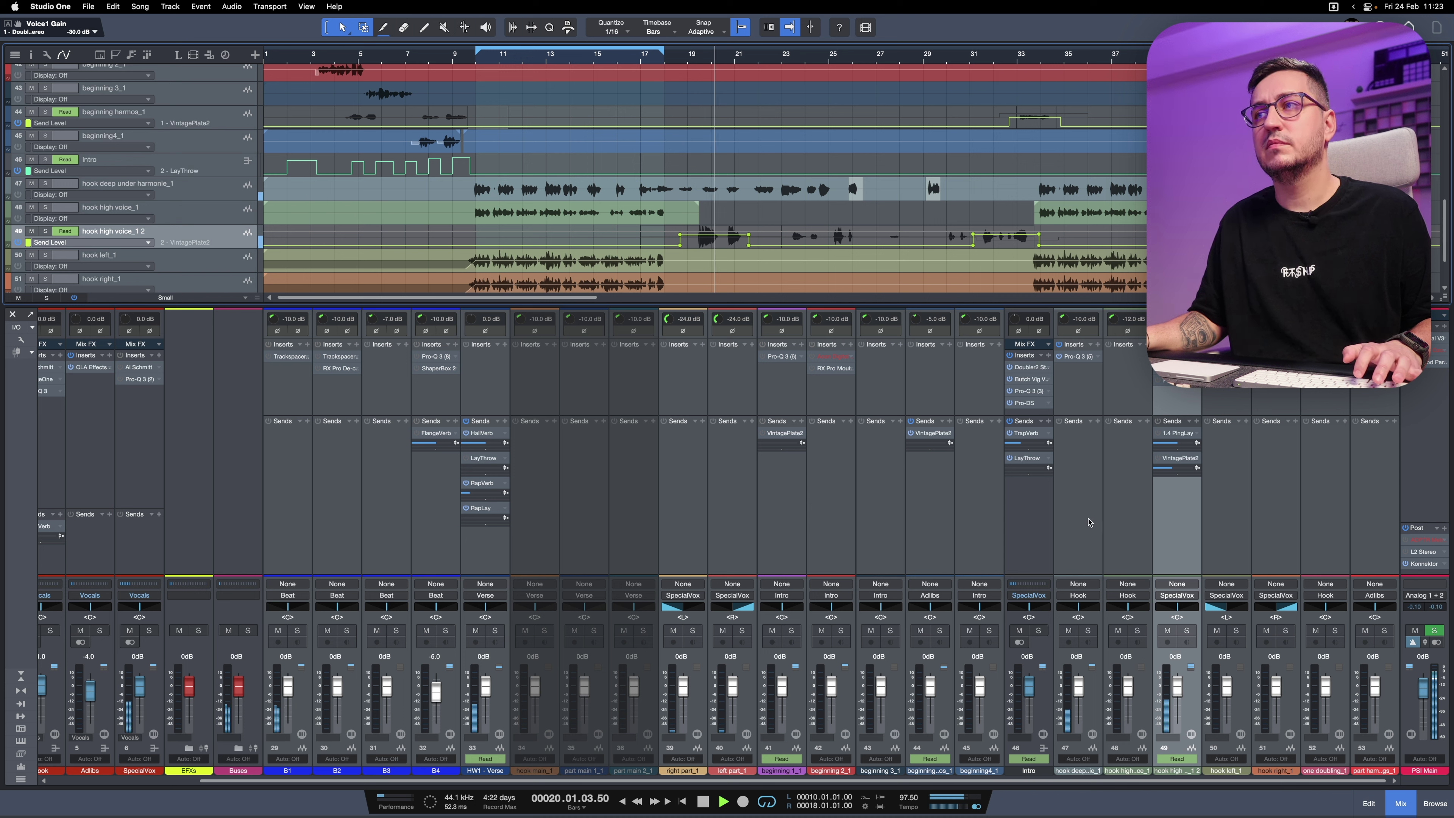
key(F11)
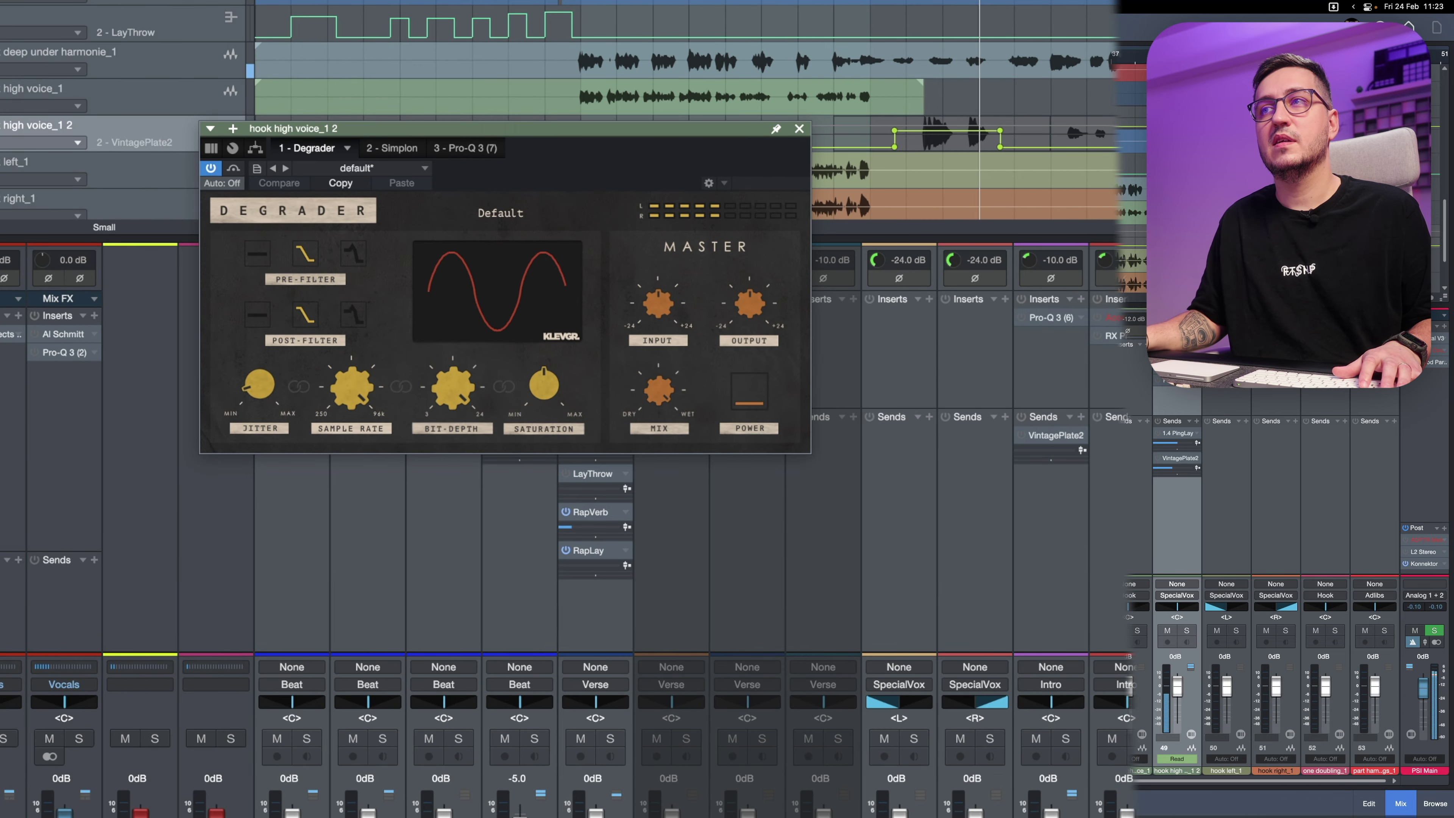
click(392, 147)
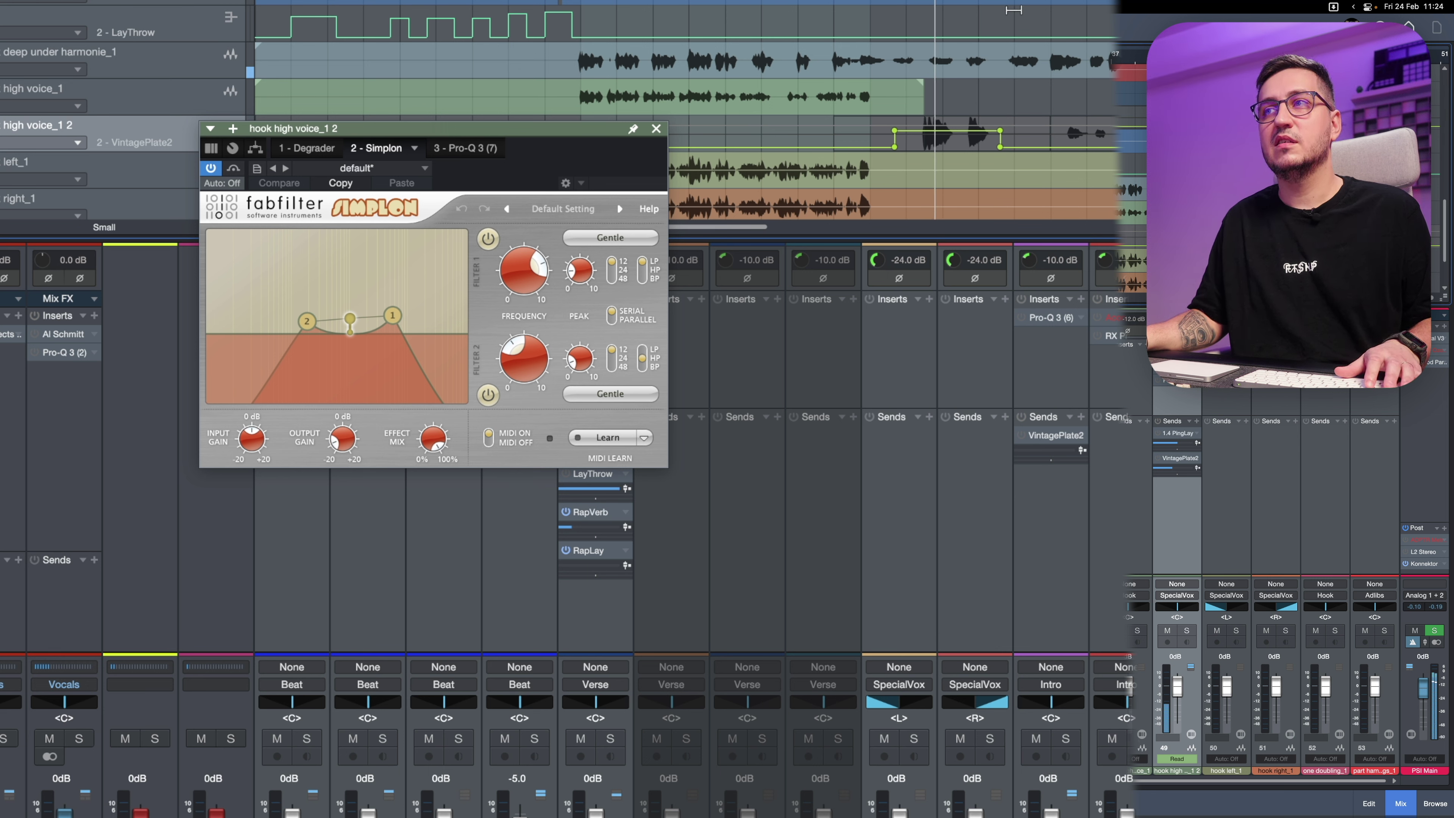
Examine Pro-Q 3 on hook high voice_1 2 and audition its 5133.5 Hz band in isolation.
click(455, 147)
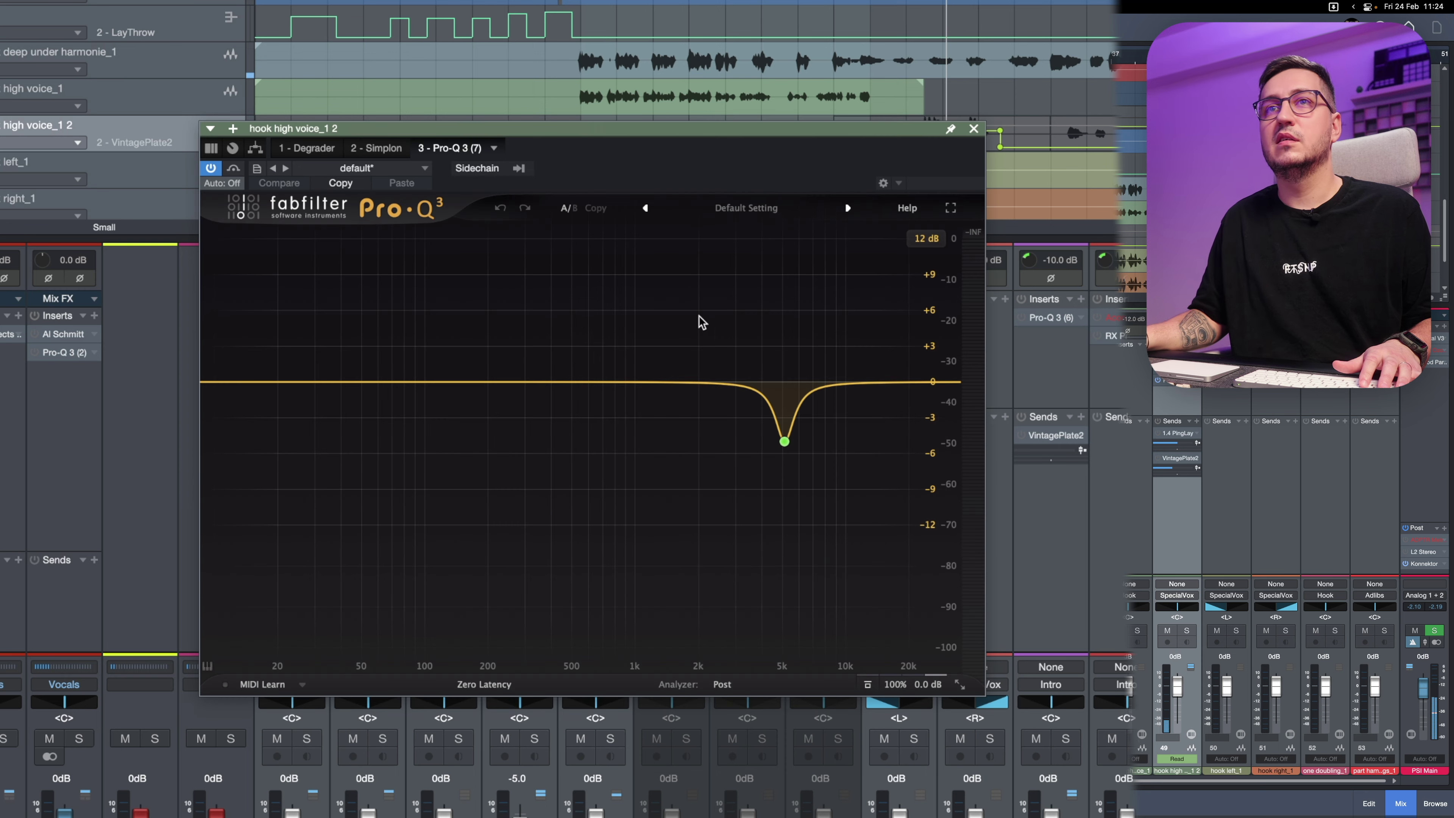
mouse_move(804, 450)
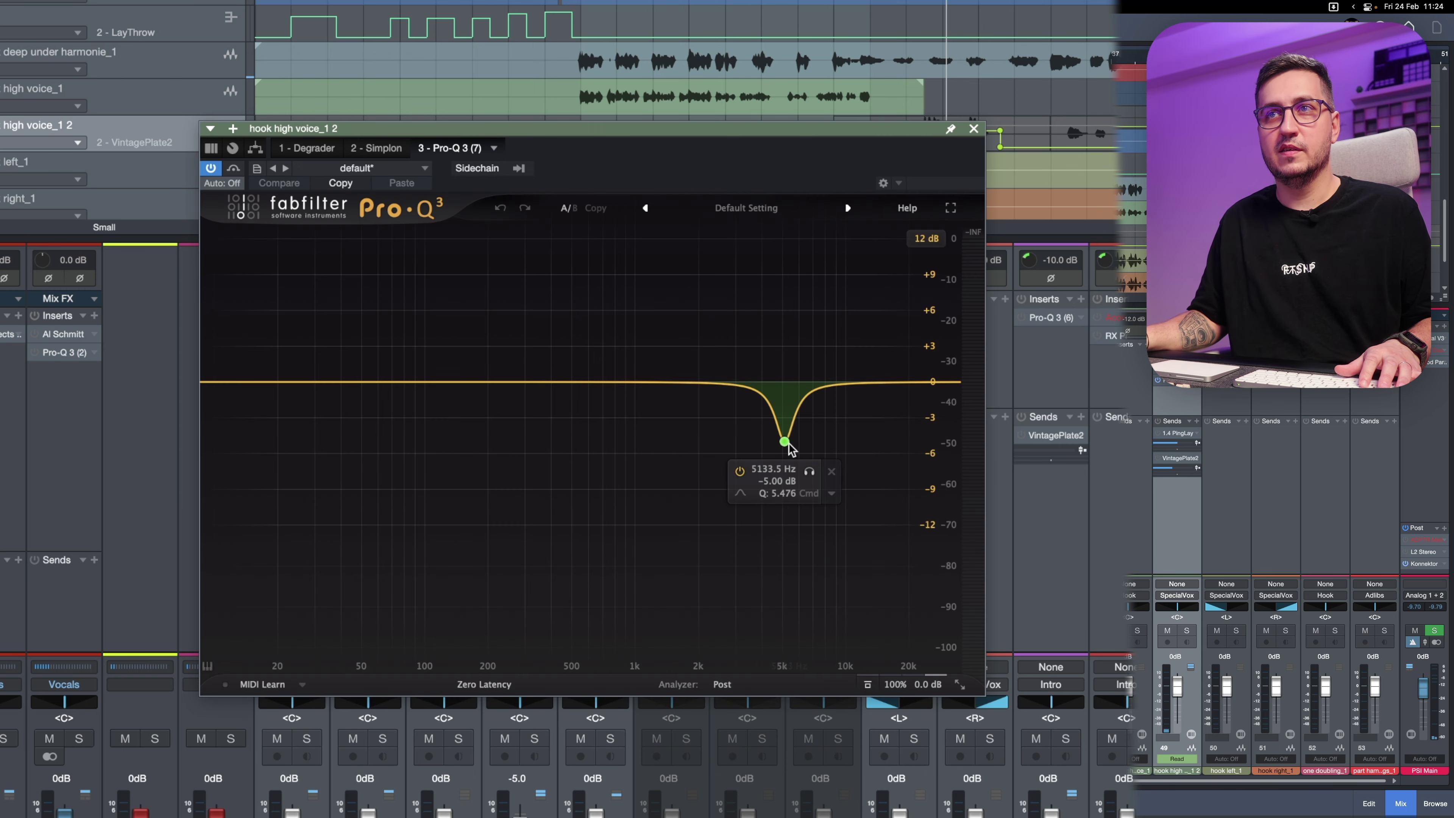
click(808, 472)
click(808, 472)
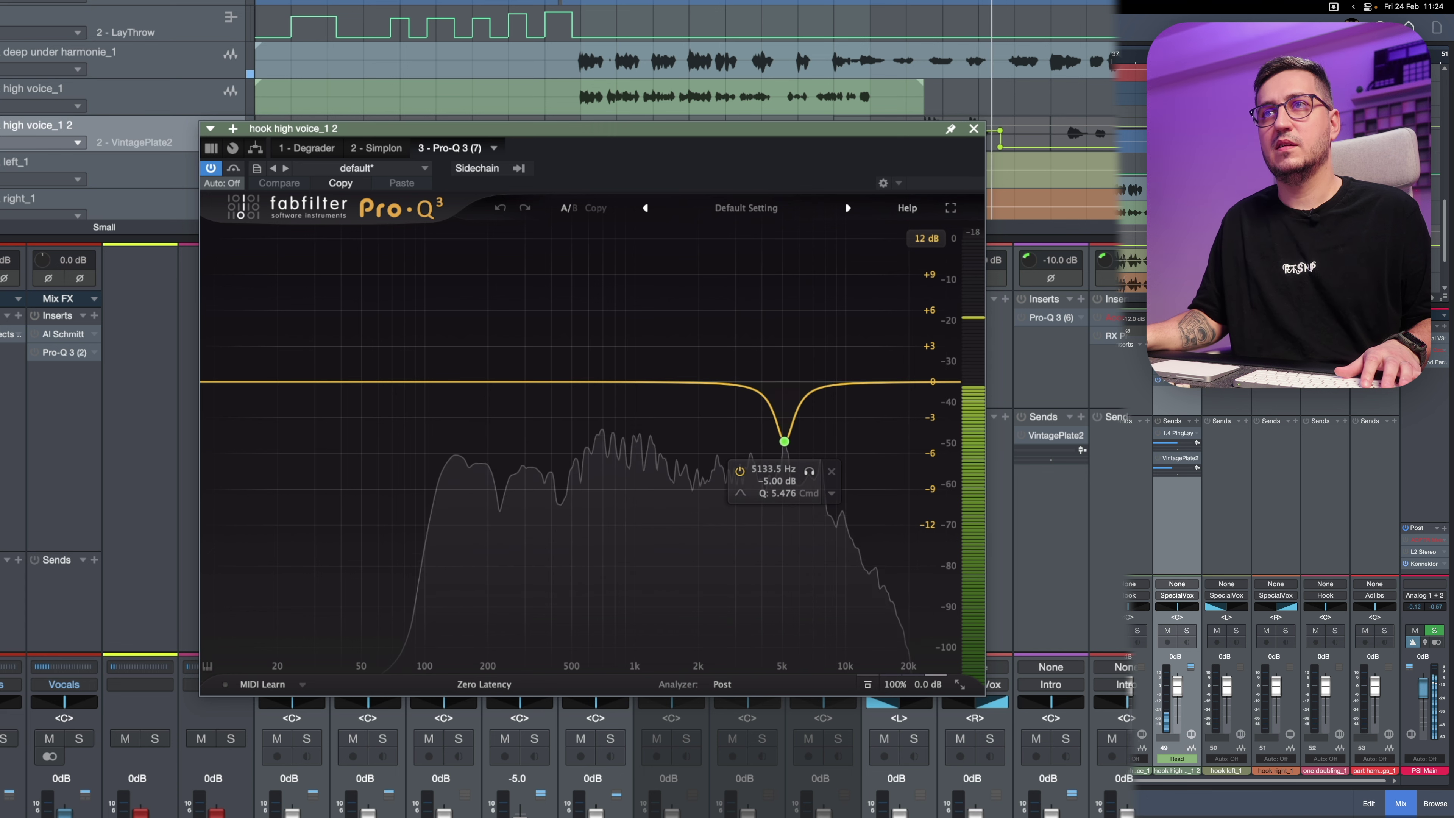
click(973, 129)
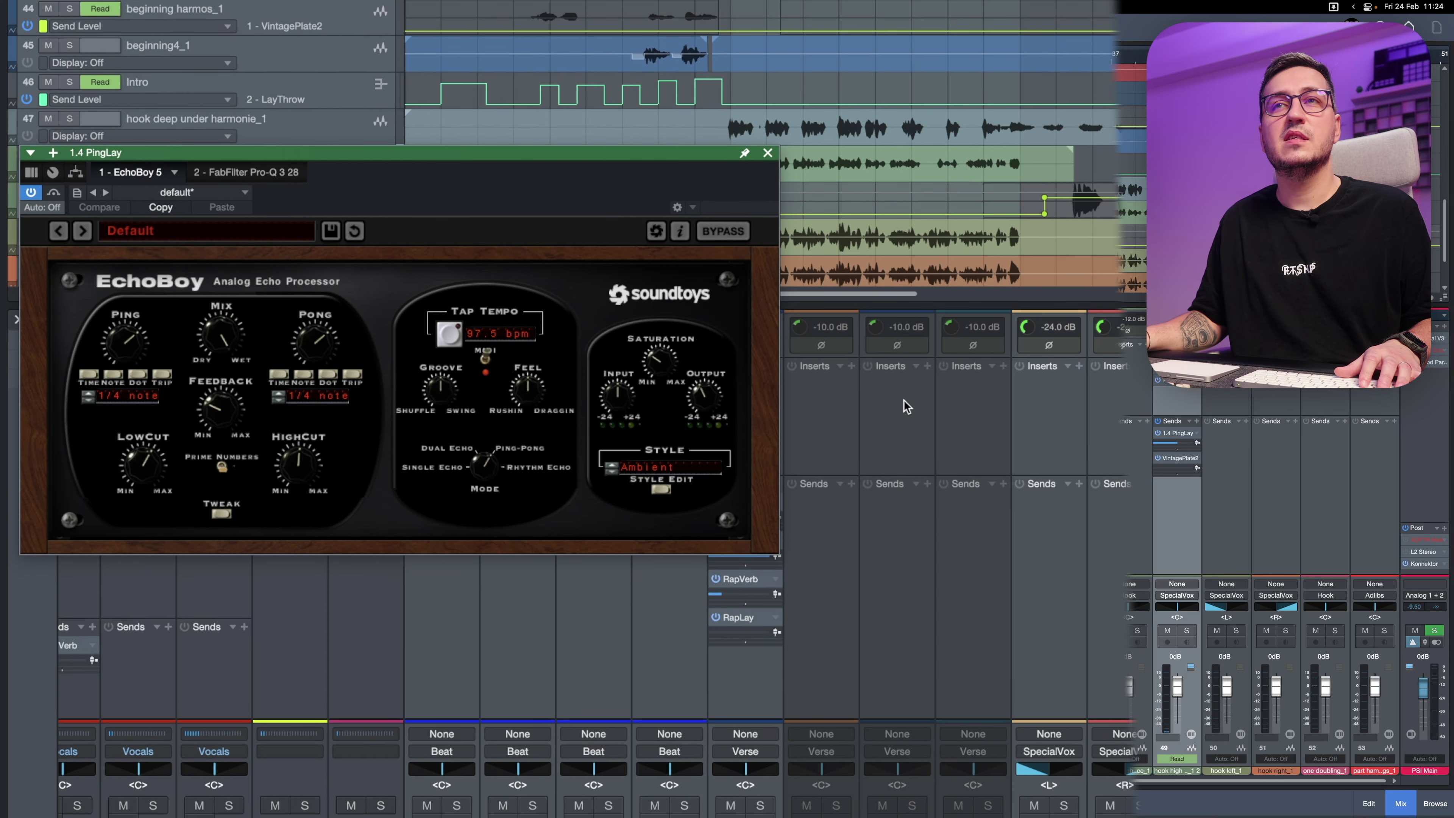
Solo hook high voice_1 2 to hear it through the 1.4 PingLay EchoBoy, unsolo it, and close the delay.
scroll(1058, 68, down, 1)
key(space)
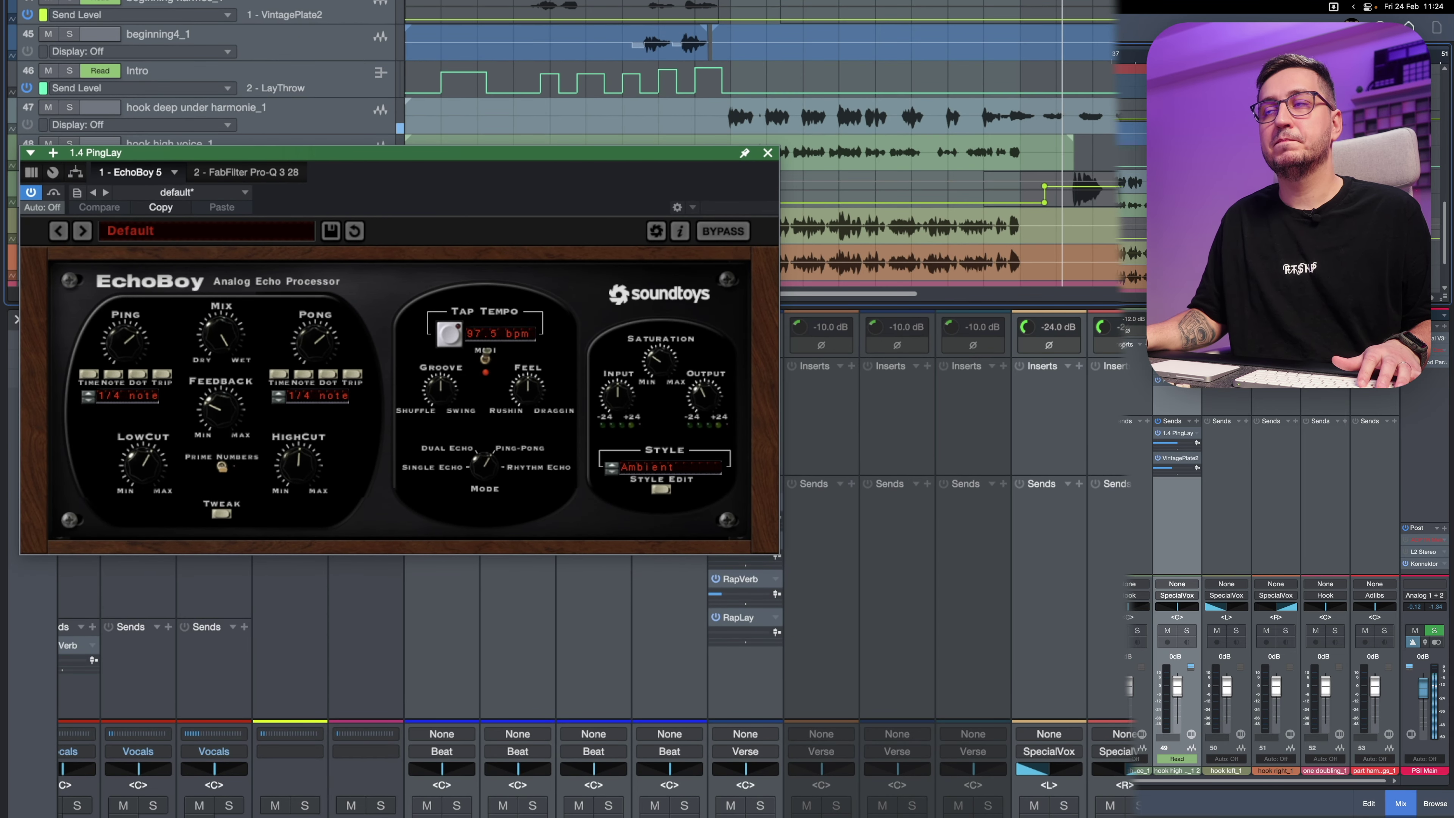
click(1188, 630)
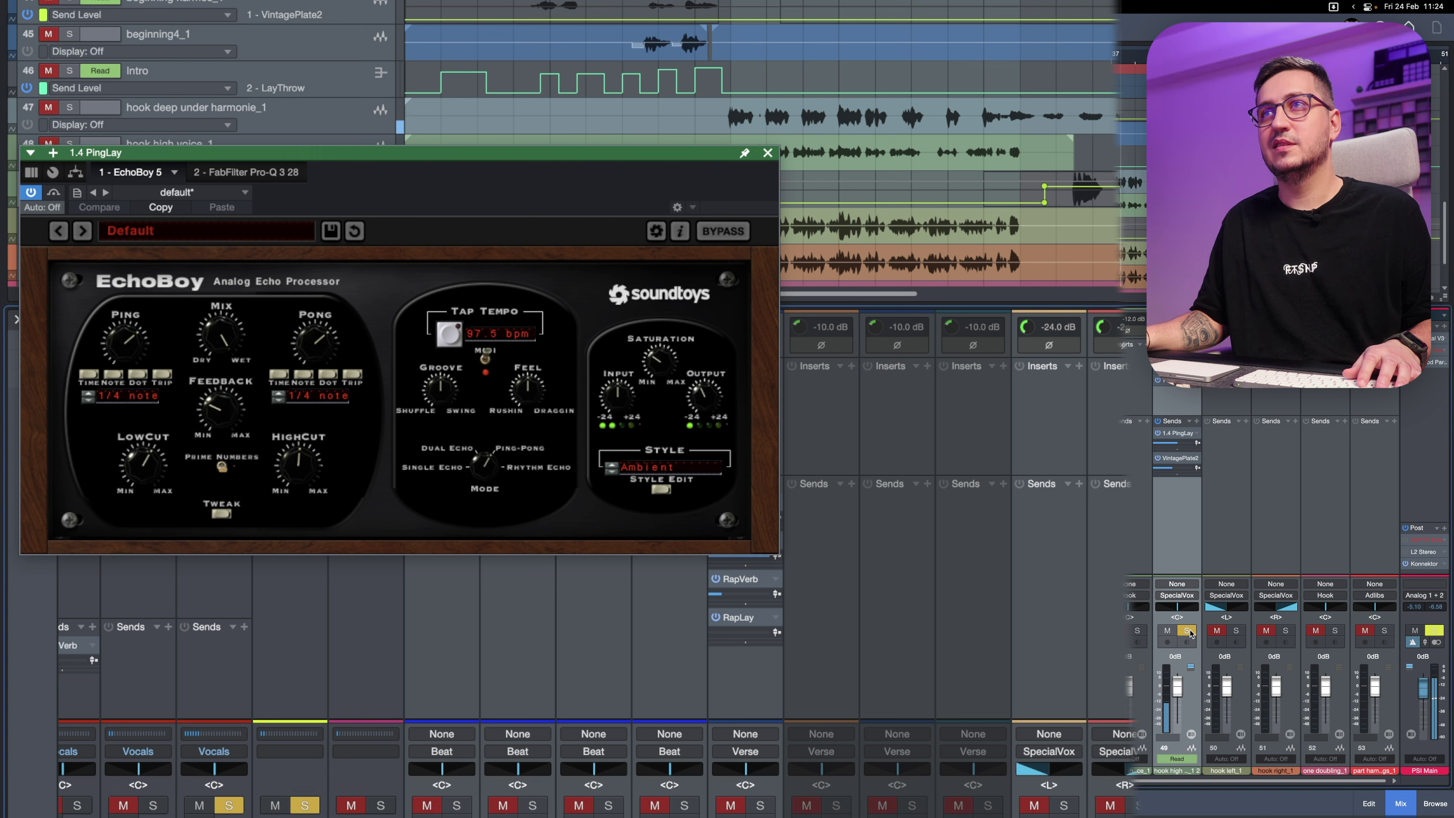
click(1188, 630)
click(767, 152)
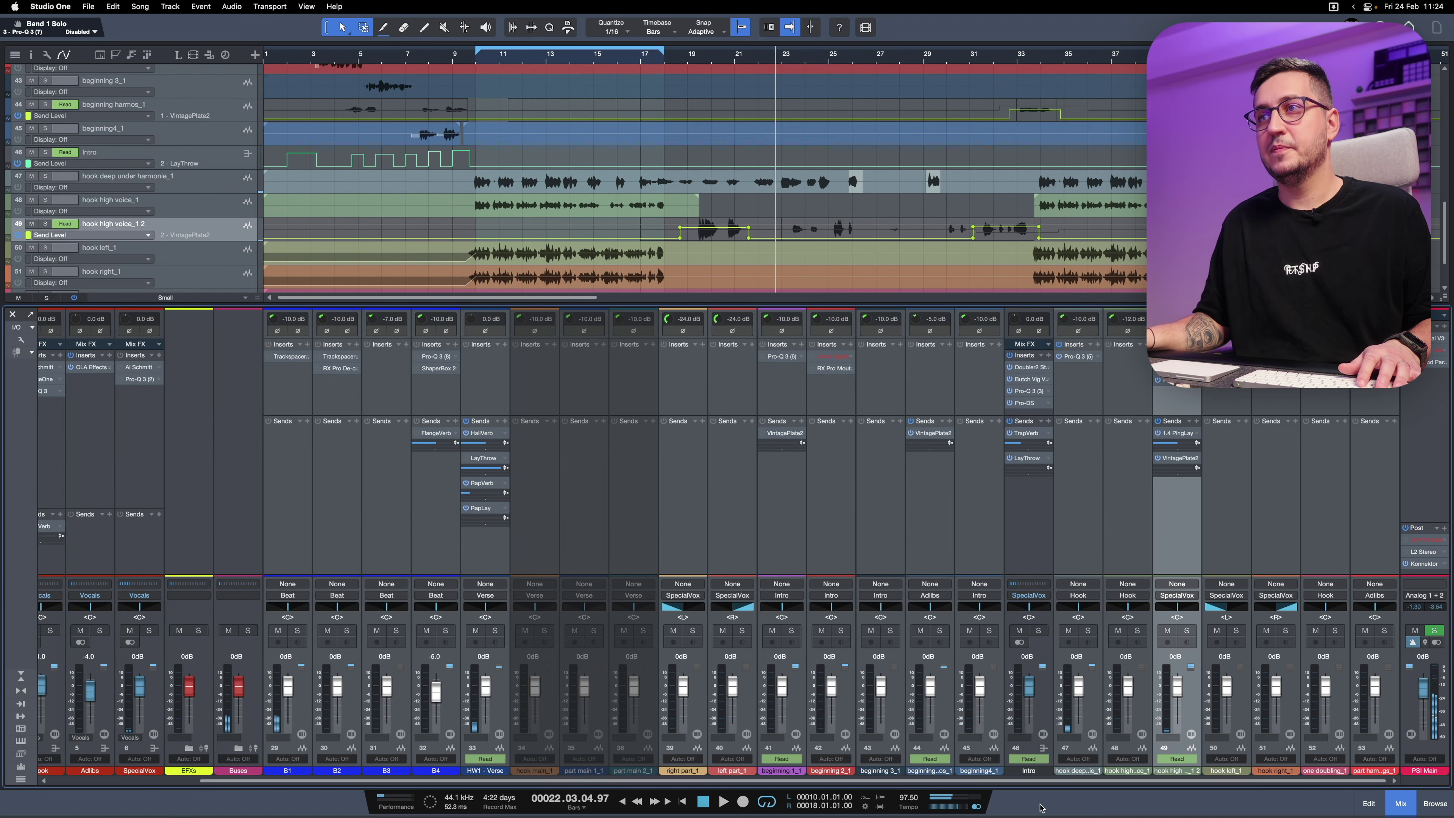
Solo the SpecialVox bus and play a short passage of its tracks from bar 10.
drag(827, 782, 426, 785)
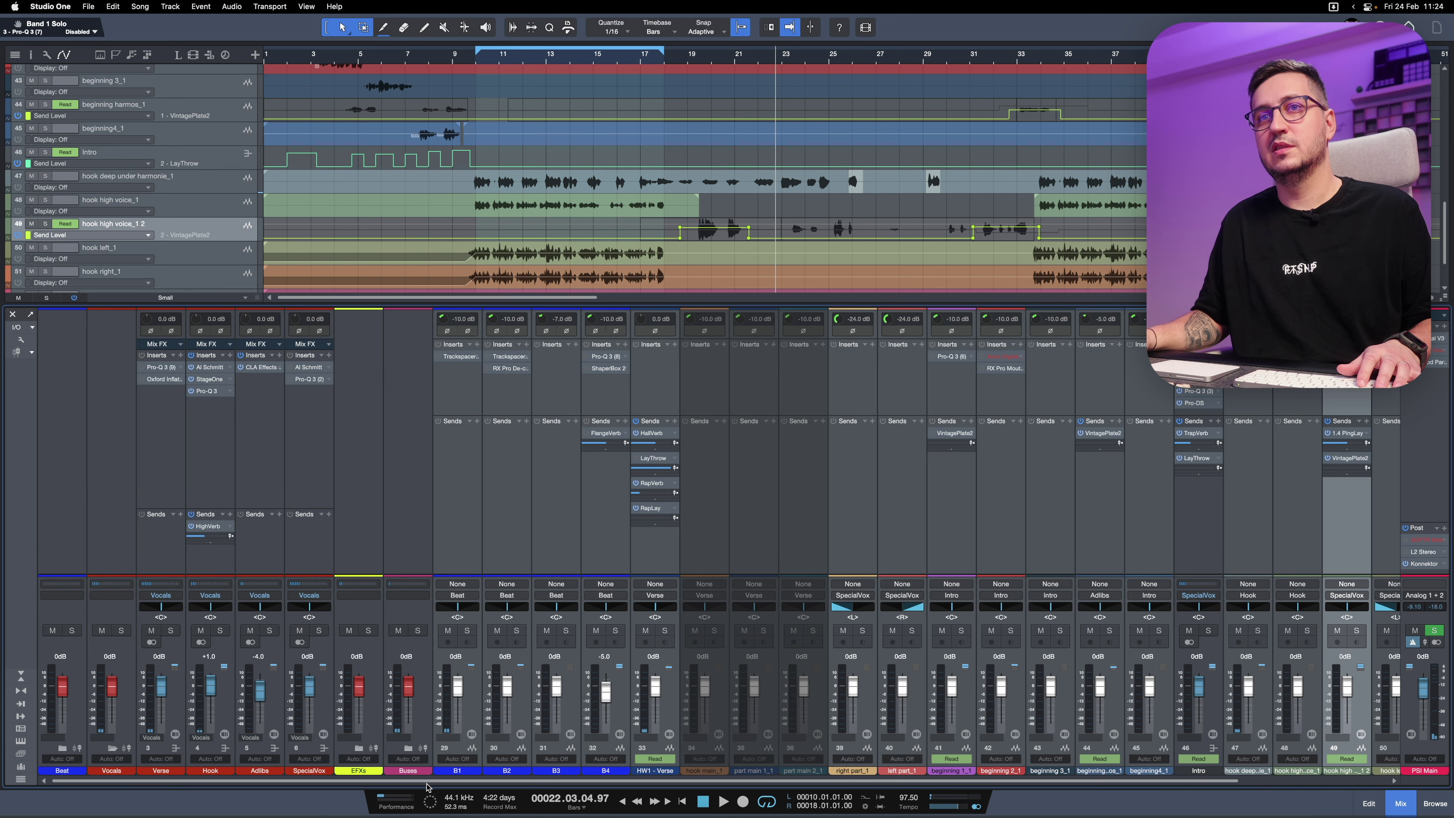
click(318, 630)
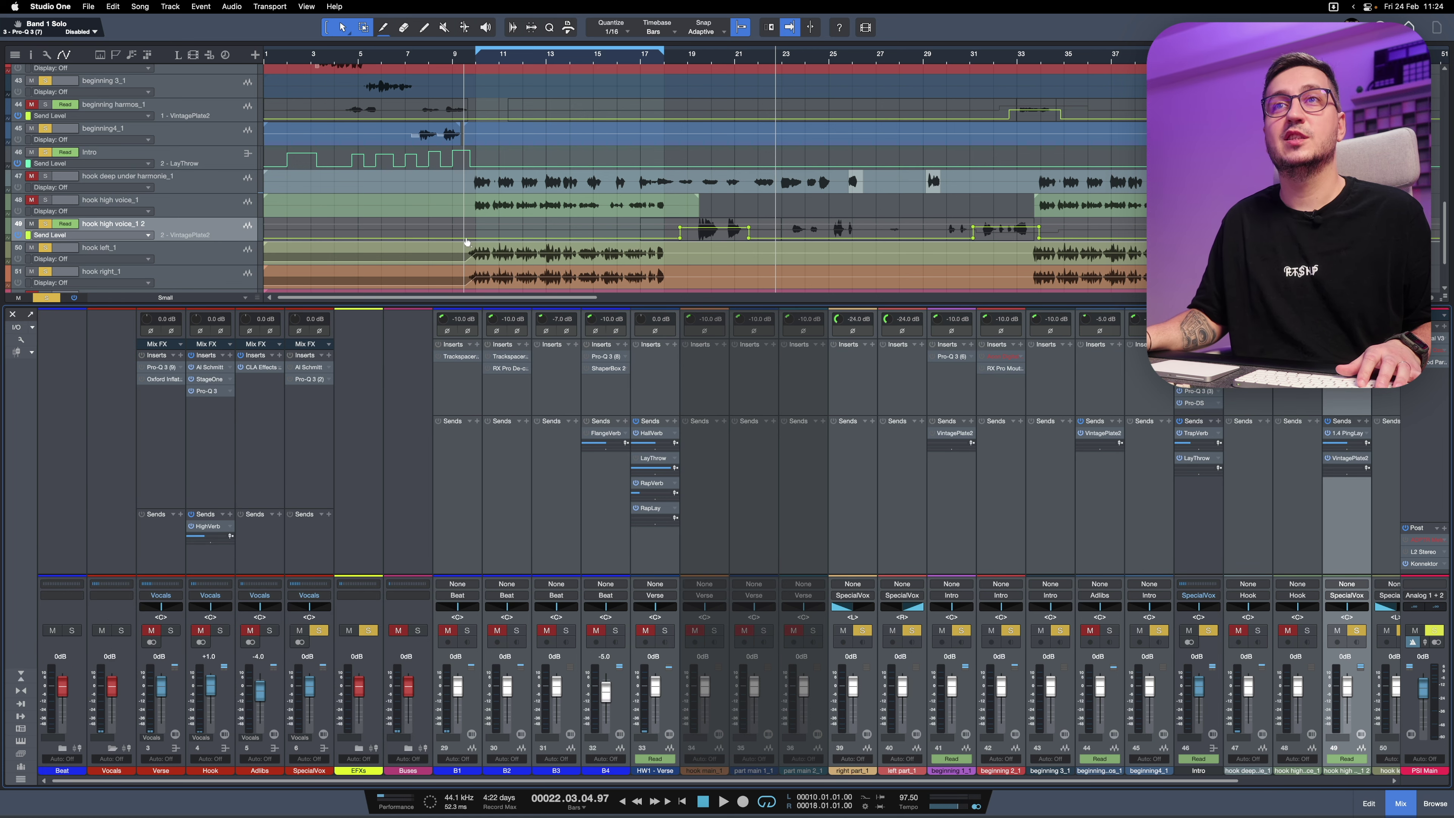
click(483, 73)
scroll(484, 73, down, 3)
key(space)
key(space)
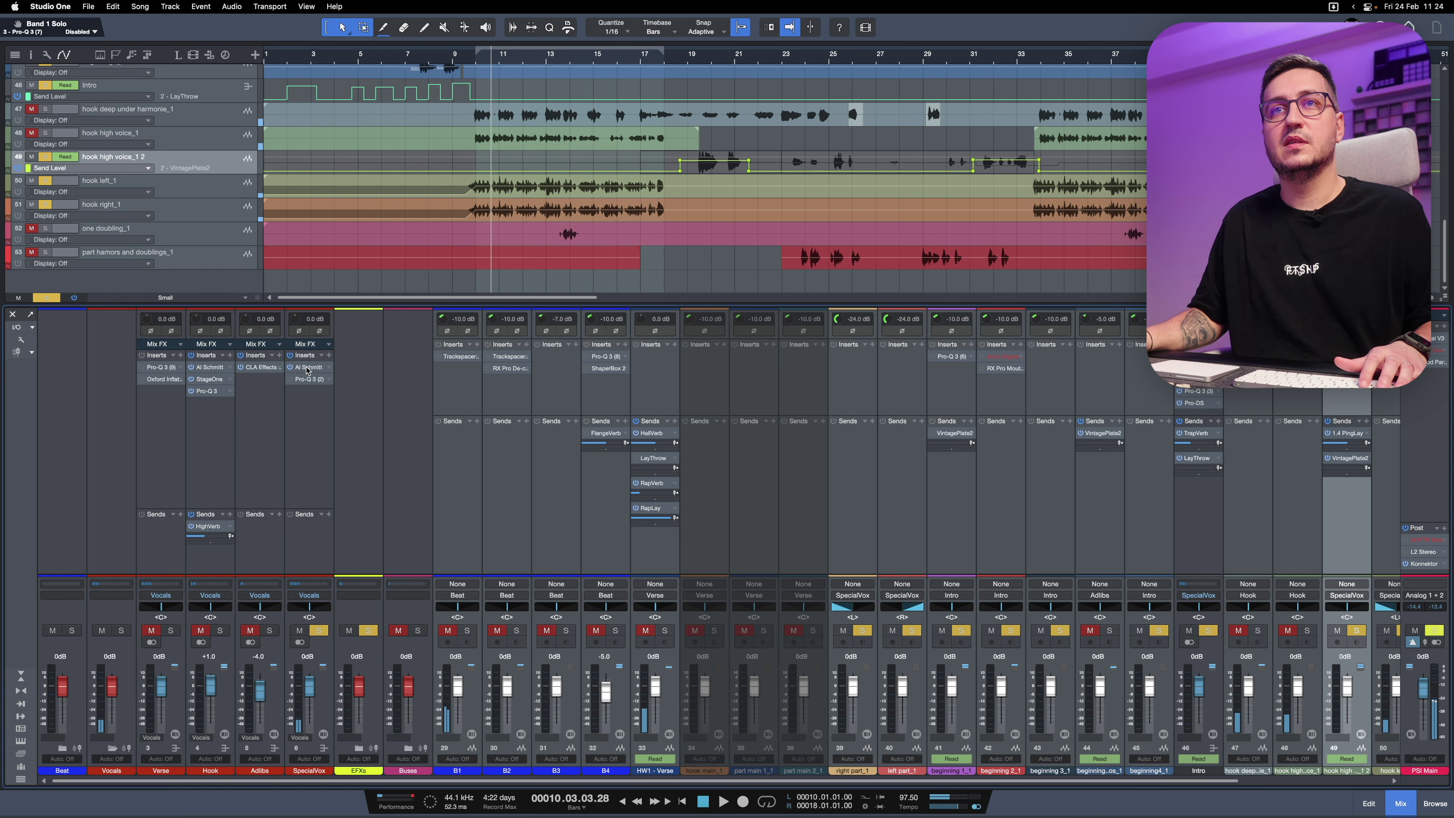
Examine Al Schmitt on the SpecialVox bus, close it, and resume playback.
click(307, 370)
double_click(307, 370)
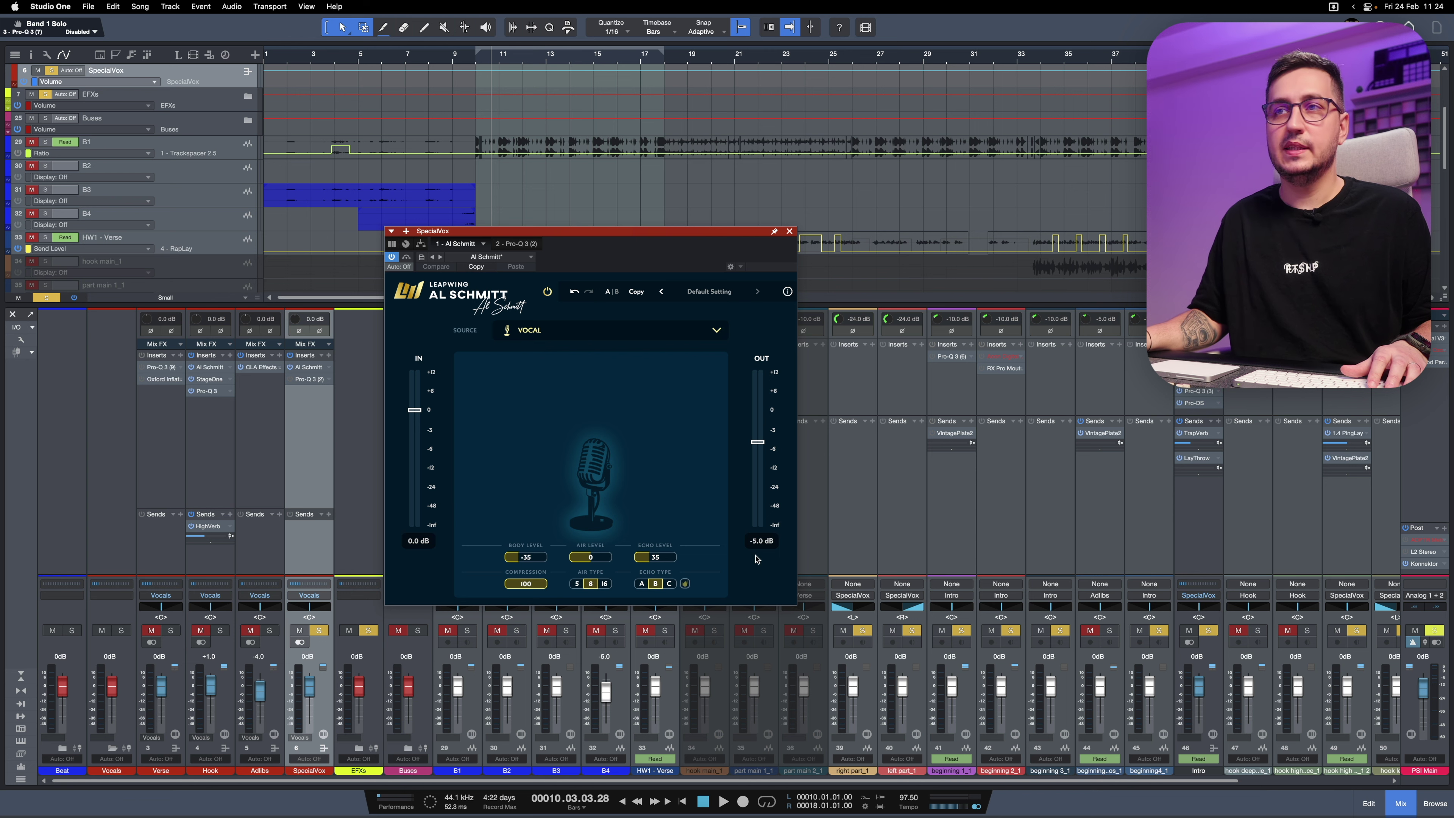
click(788, 232)
key(space)
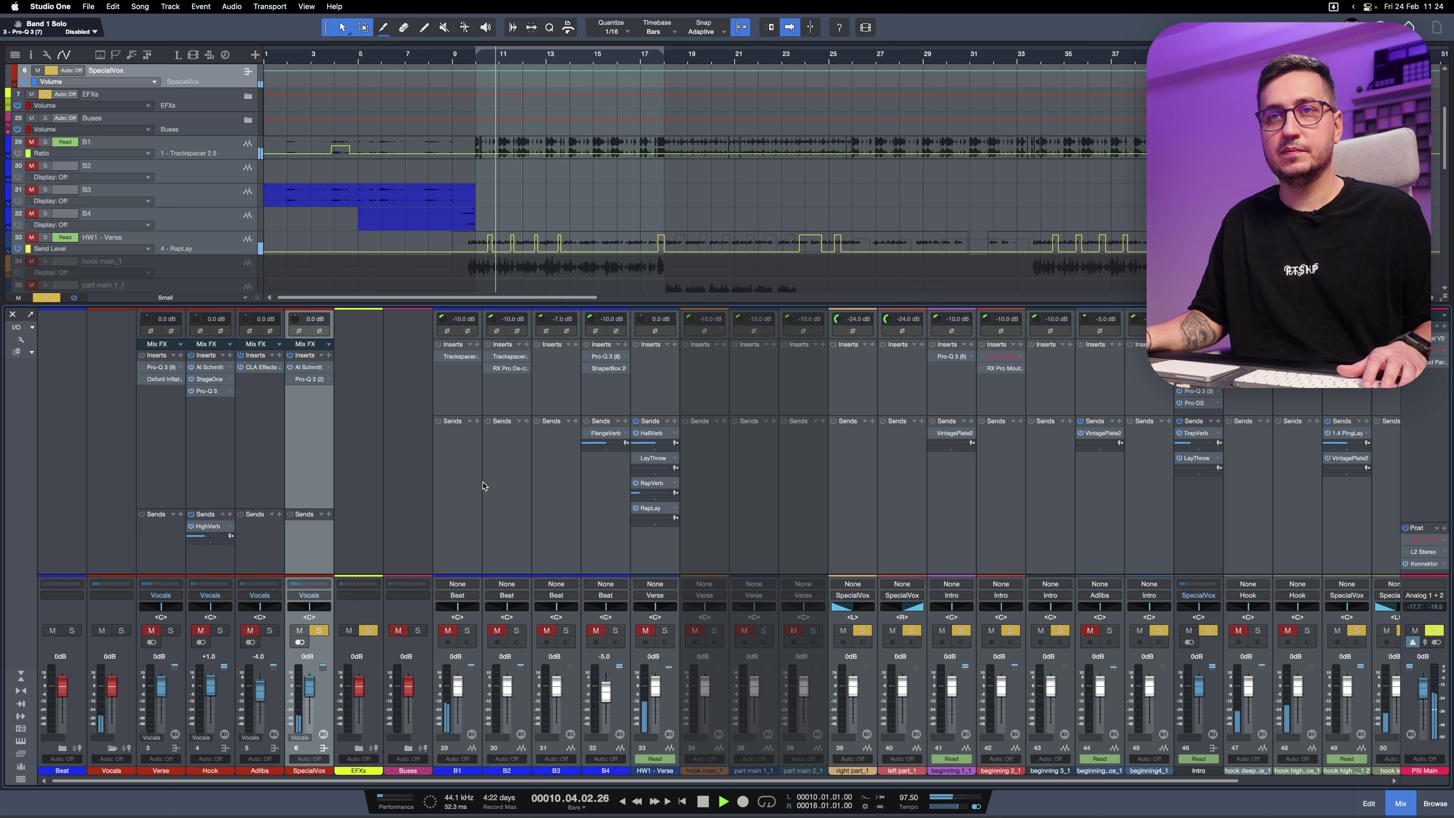
Examine Pro-Q 3 on the SpecialVox bus during playback, close it, and unsolo the bus.
click(297, 381)
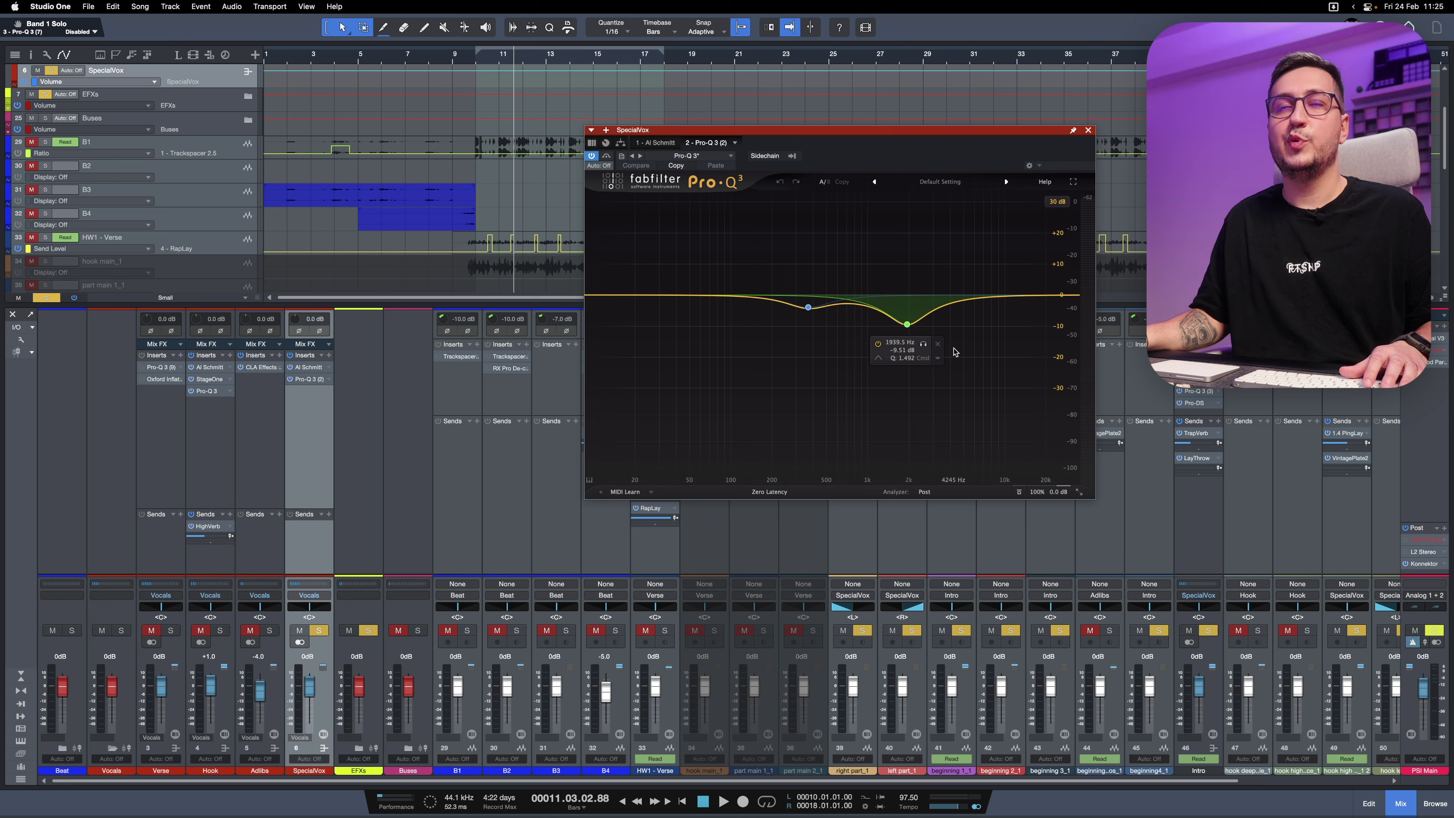
key(space)
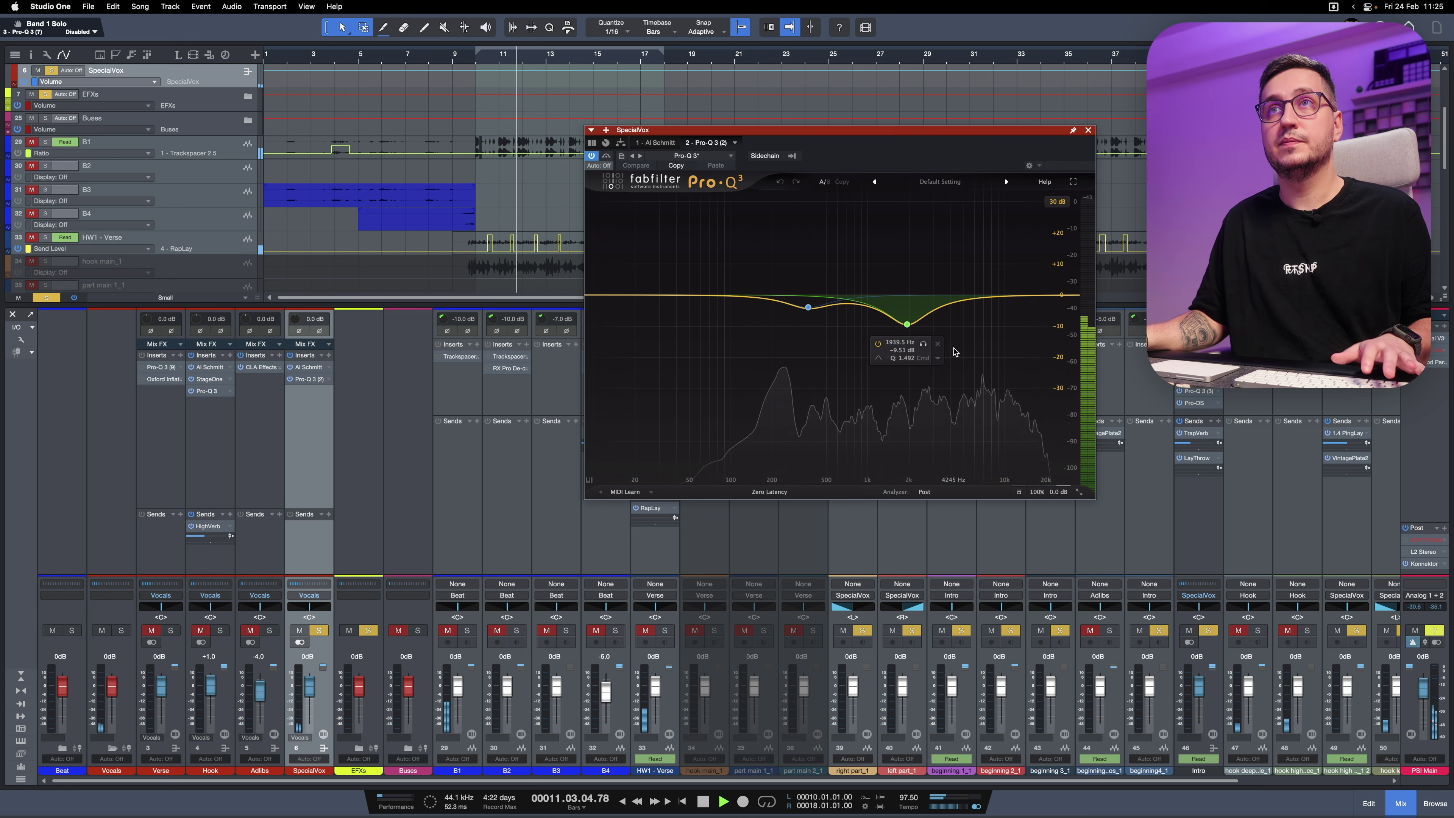
key(s)
click(1087, 131)
Enlarge the arrangement by hiding the mixer, turn off the track automation display, and bring the mixer back.
key(F3)
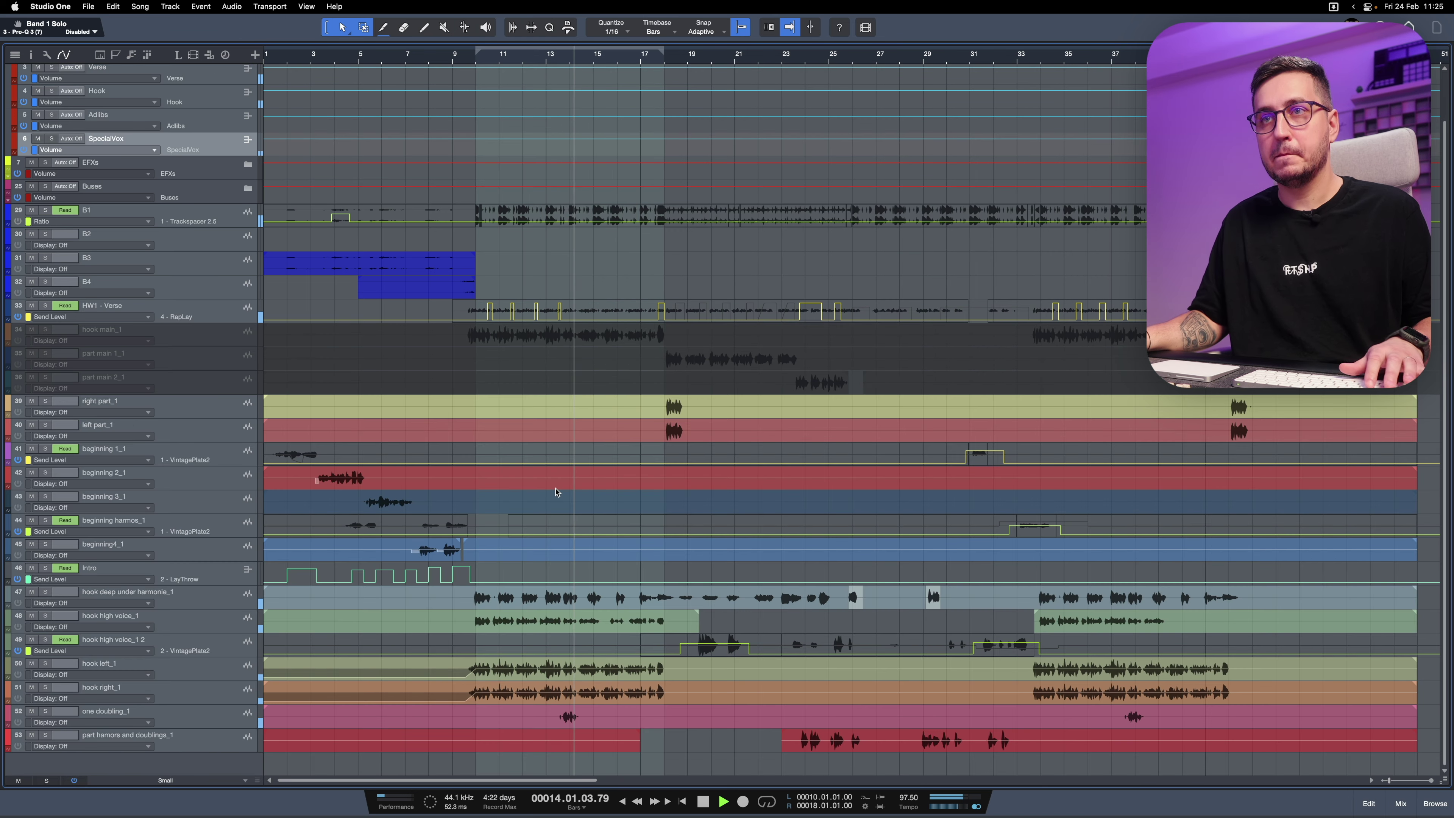
click(165, 780)
key(Escape)
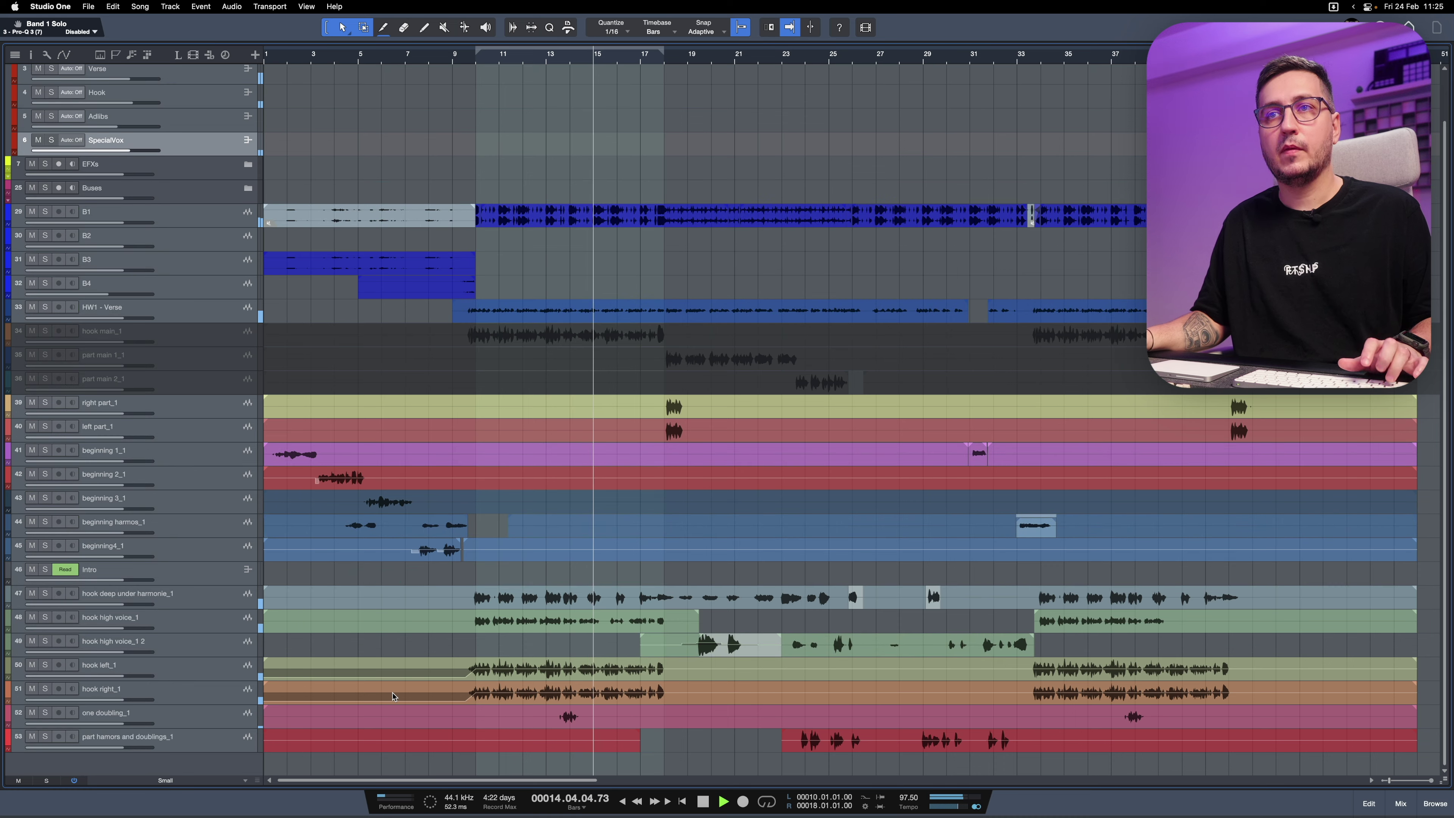
key(F3)
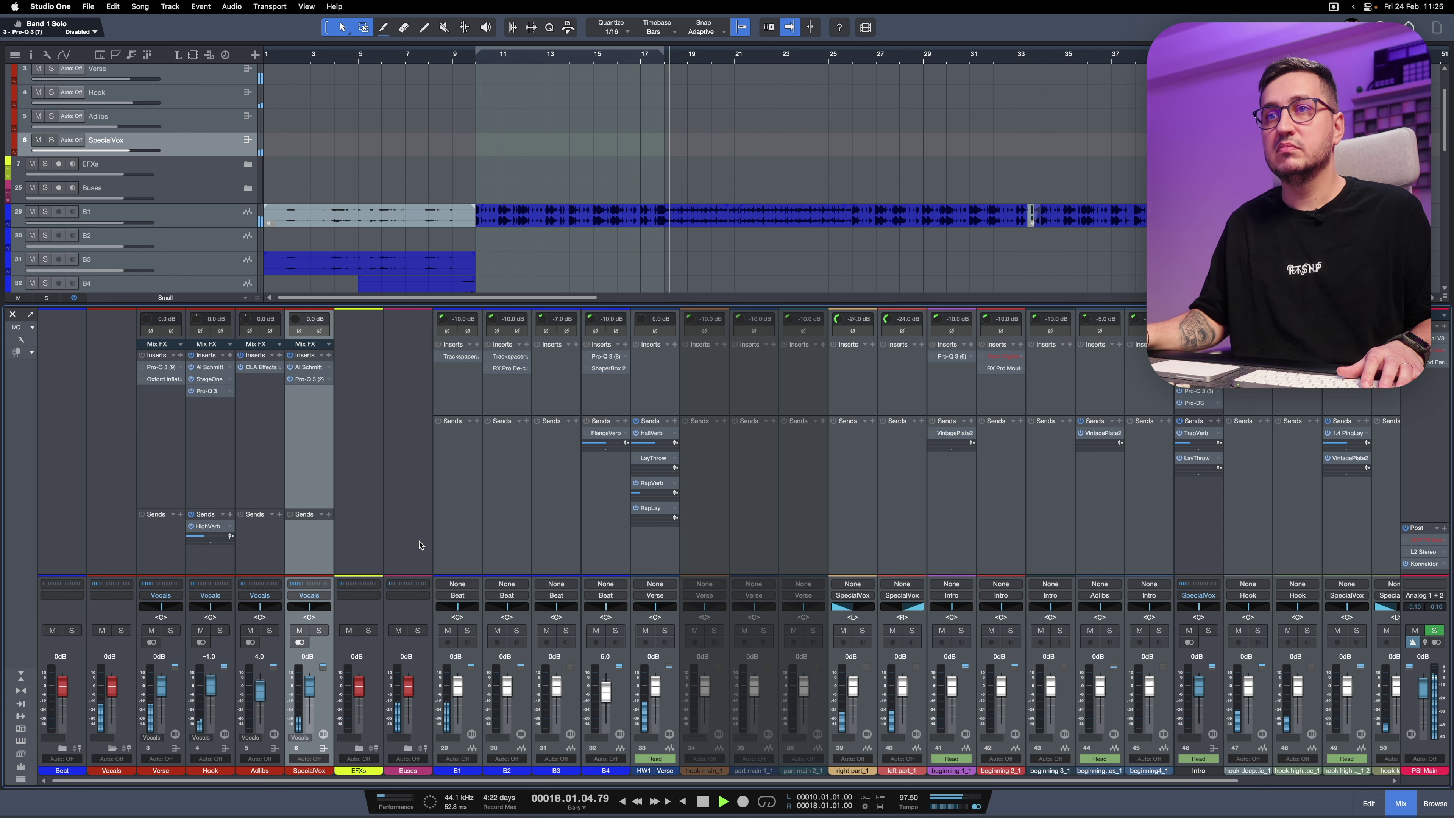
Open Pro-Q 3 on the beginning 1_1 track, play the intro through it from bar 1, and close it.
scroll(681, 245, down, 10)
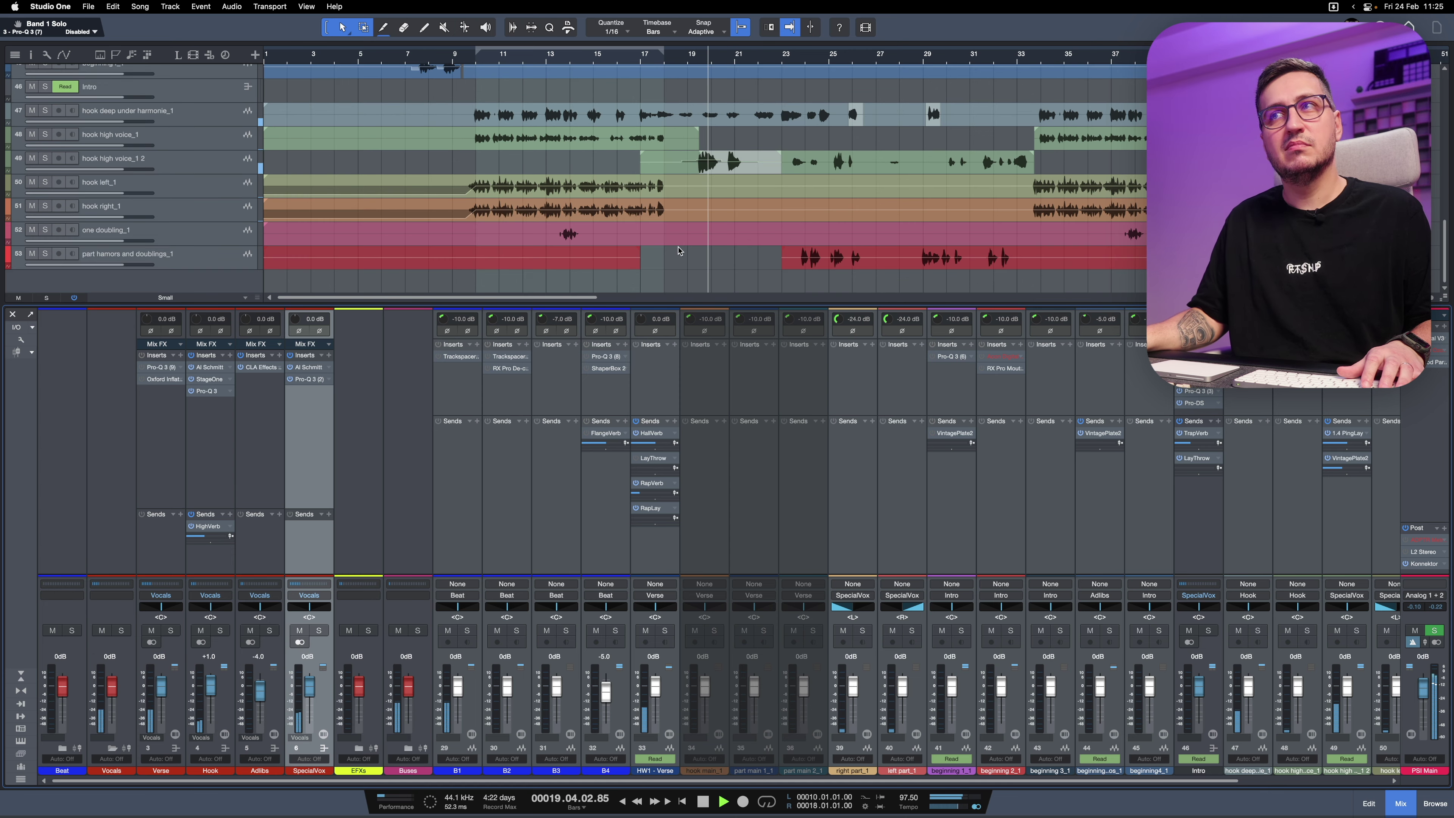
click(950, 382)
key(space)
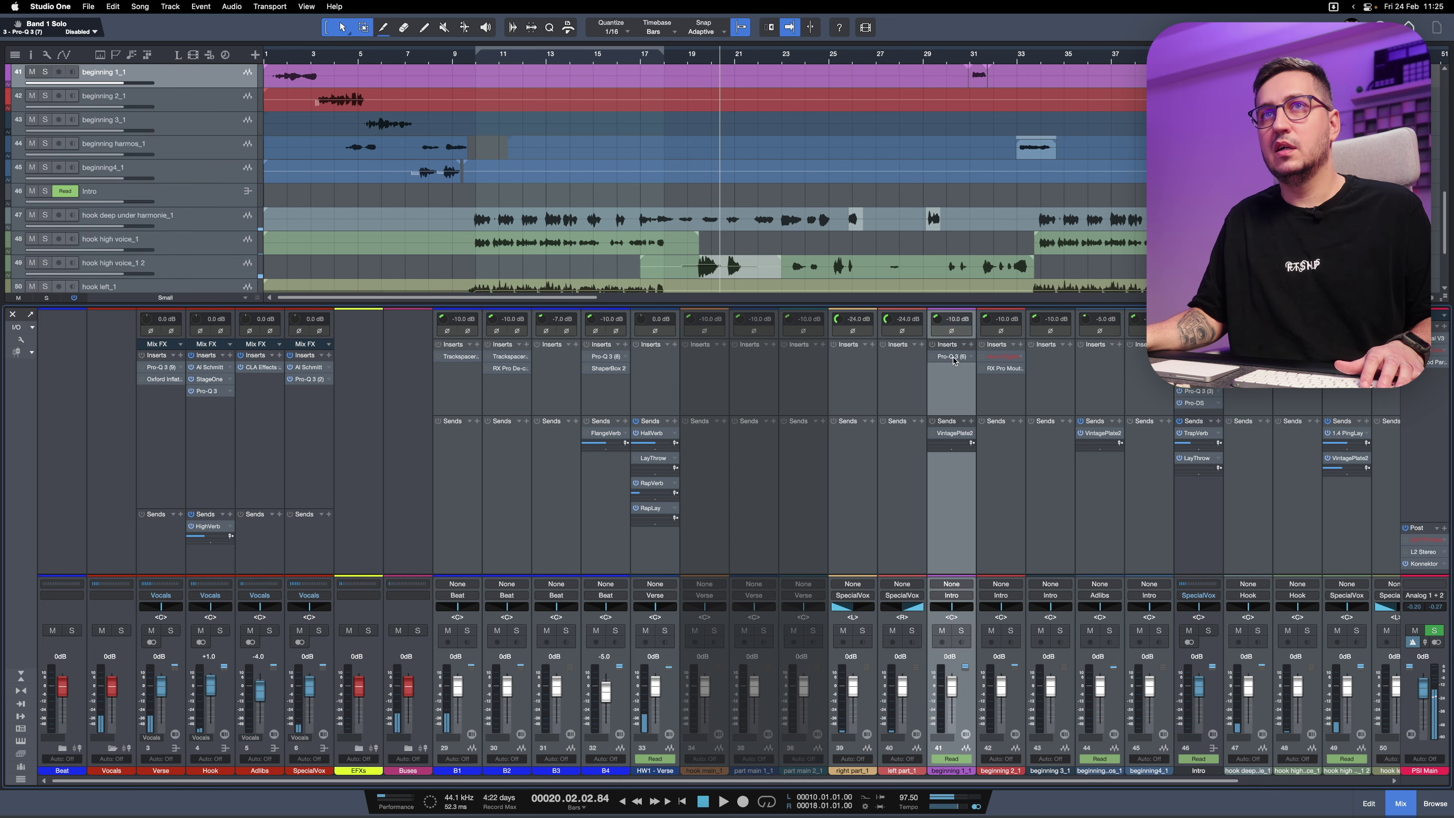
click(952, 356)
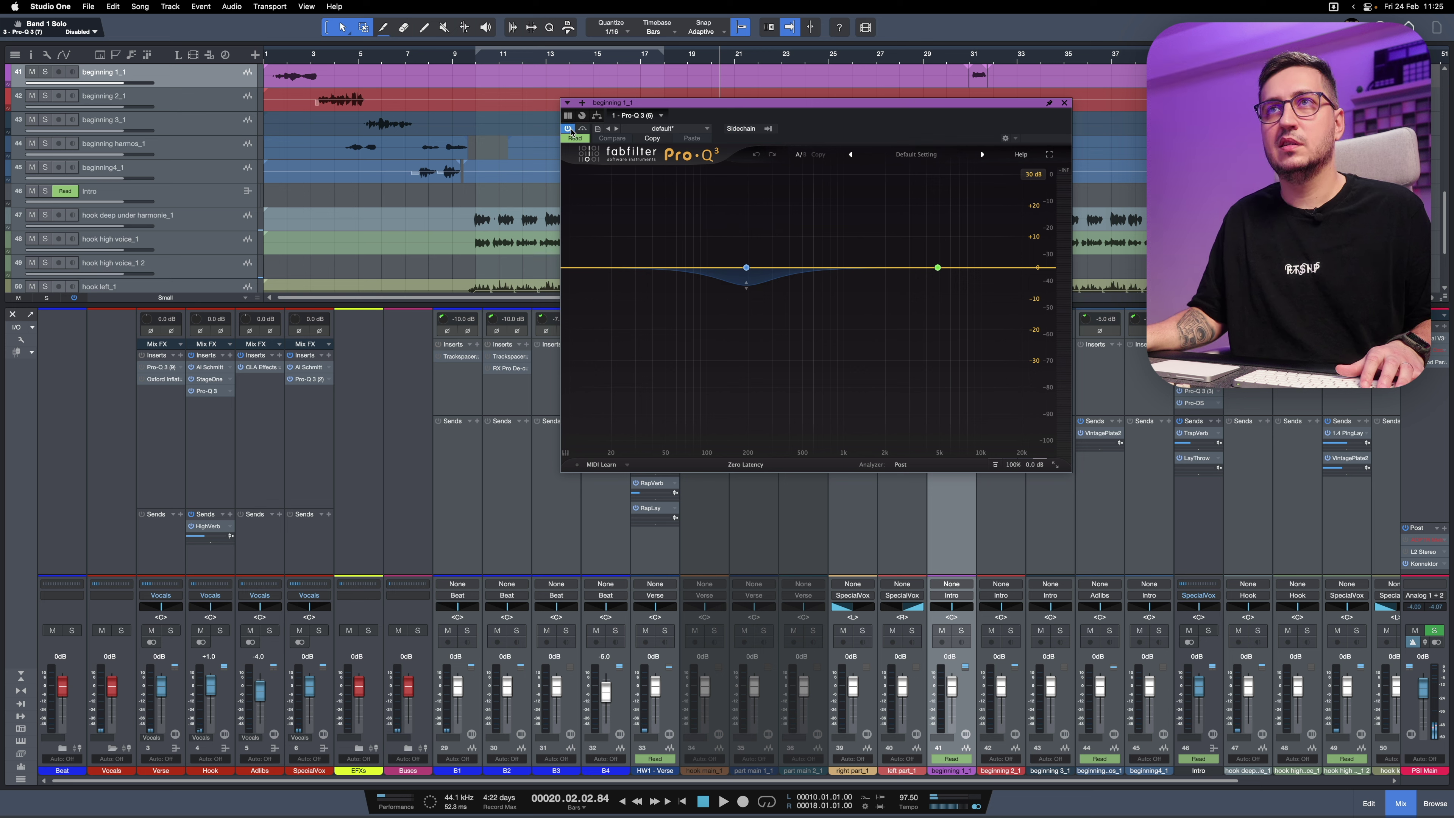
click(281, 62)
key(space)
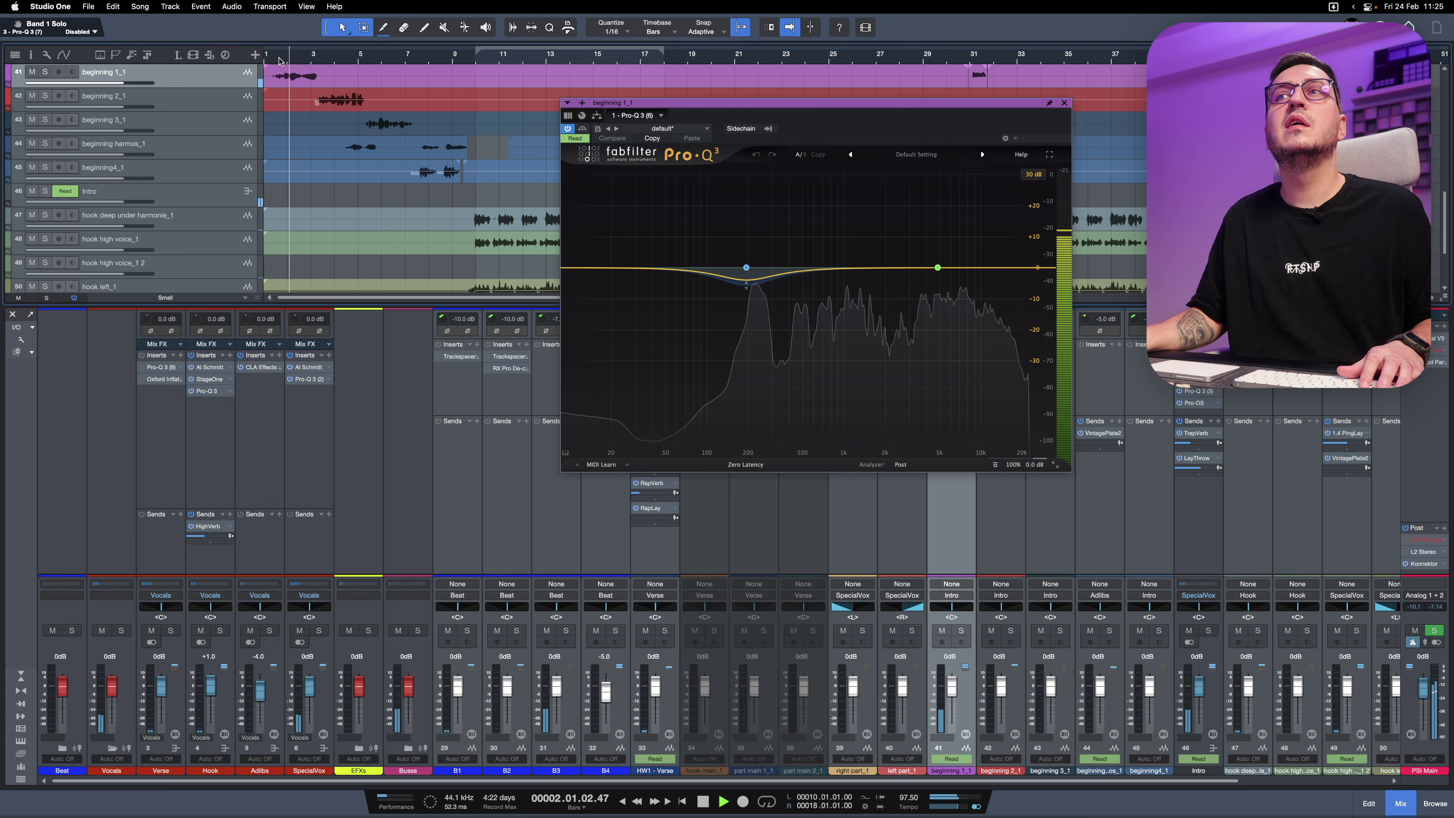
click(1063, 103)
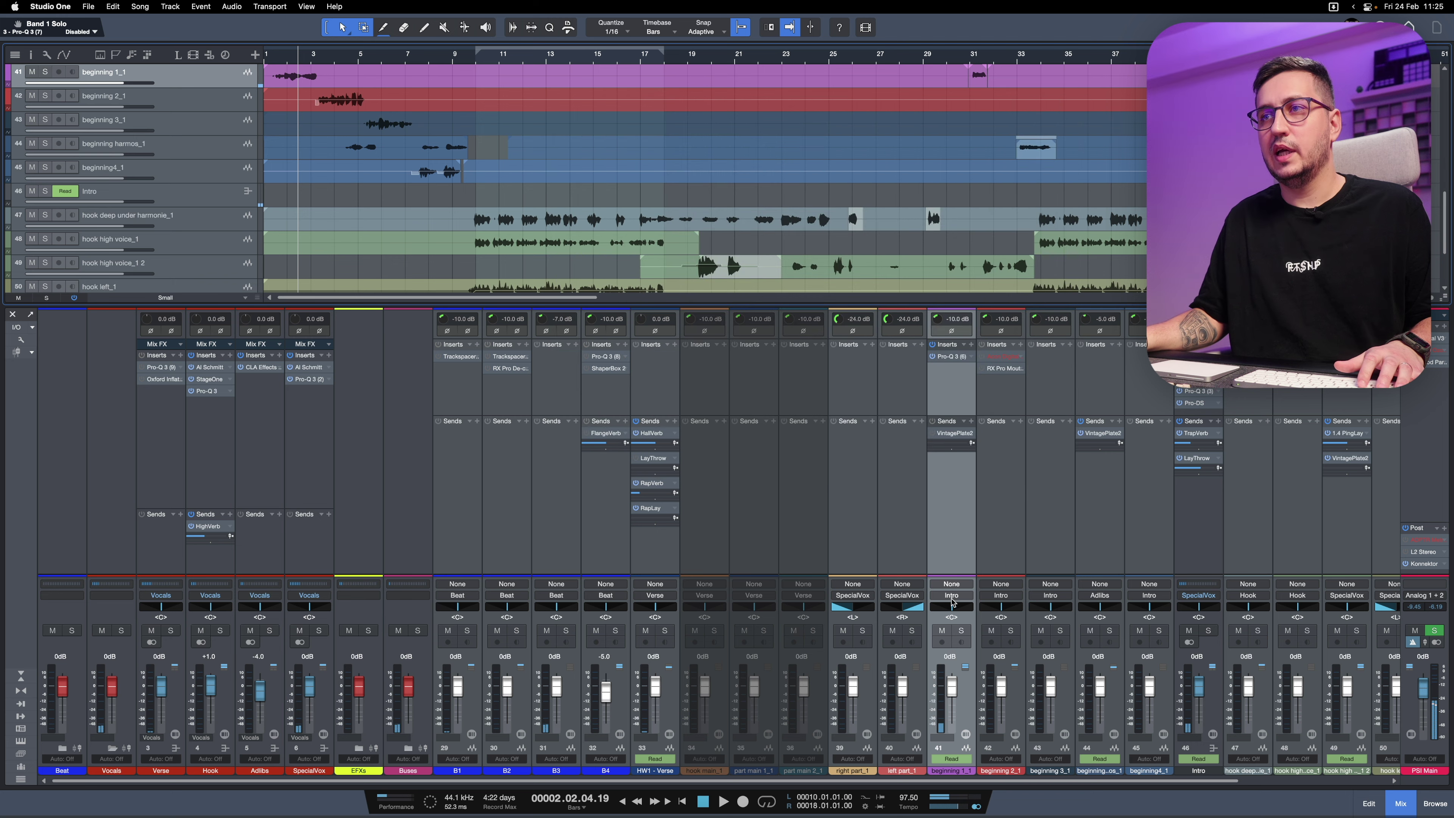
Solo the Verse bus, open its Pro-Q 3, and move the playback position to bar 10.
click(961, 630)
click(281, 64)
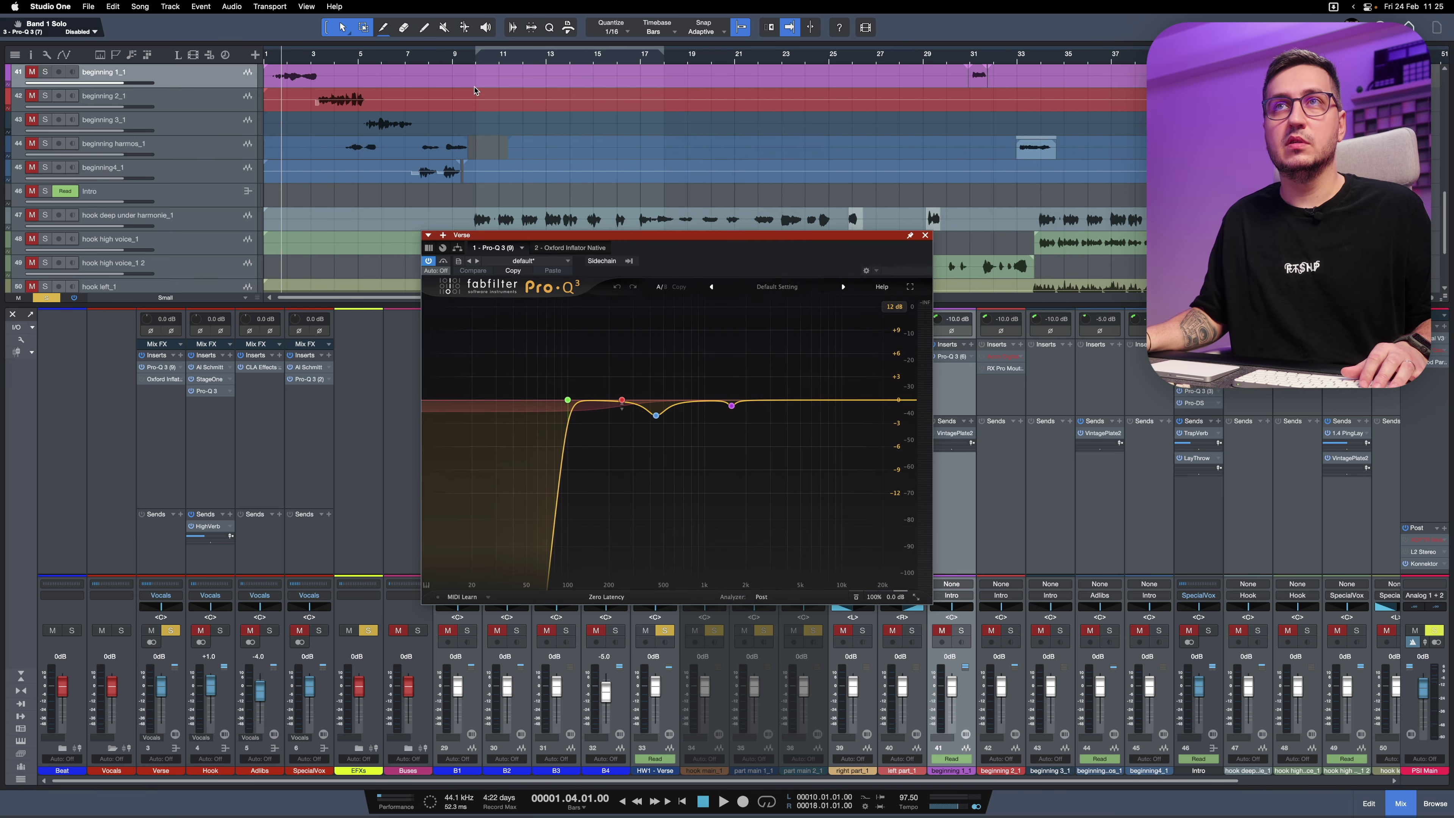
click(480, 69)
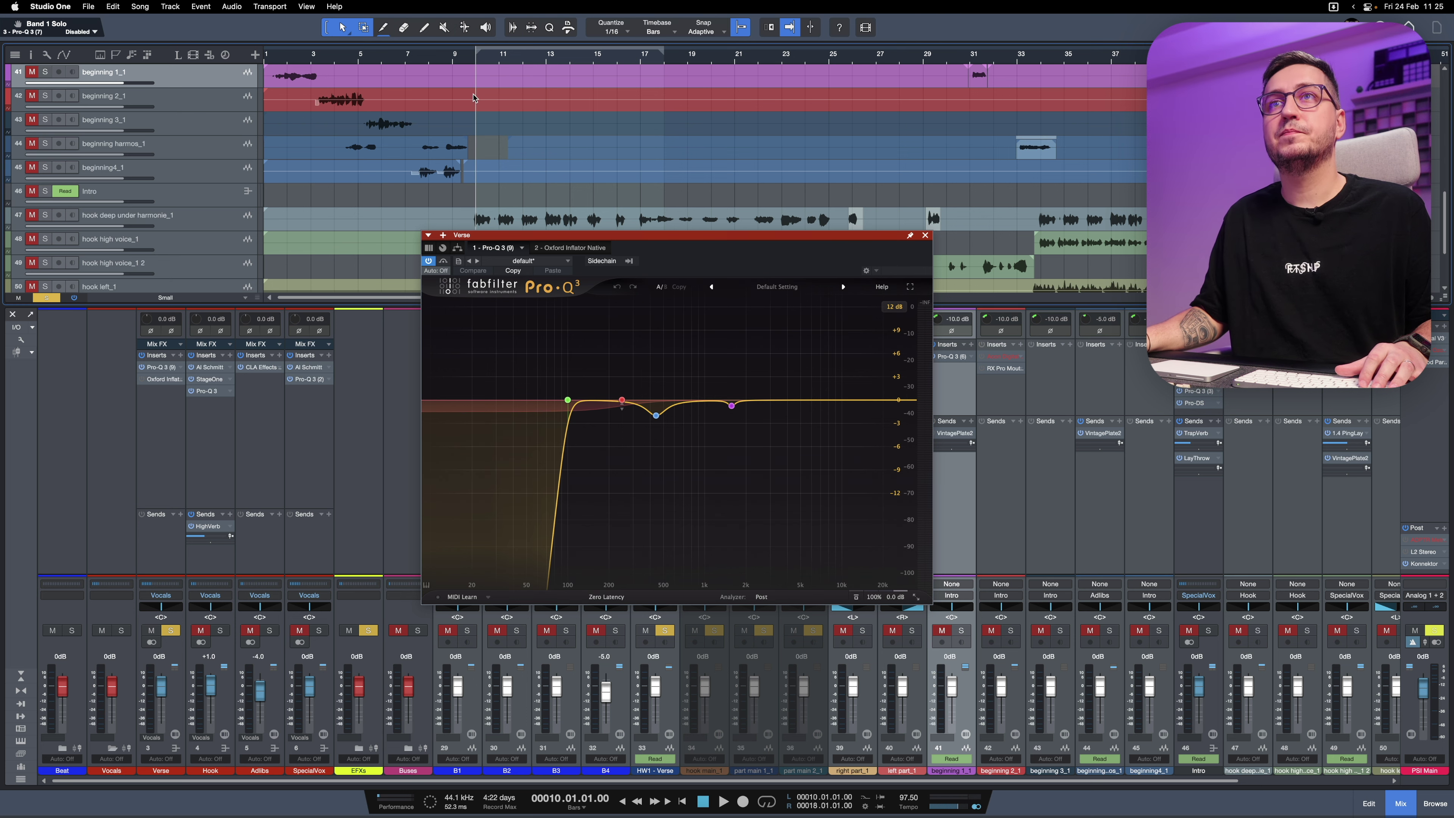
scroll(515, 149, up, 5)
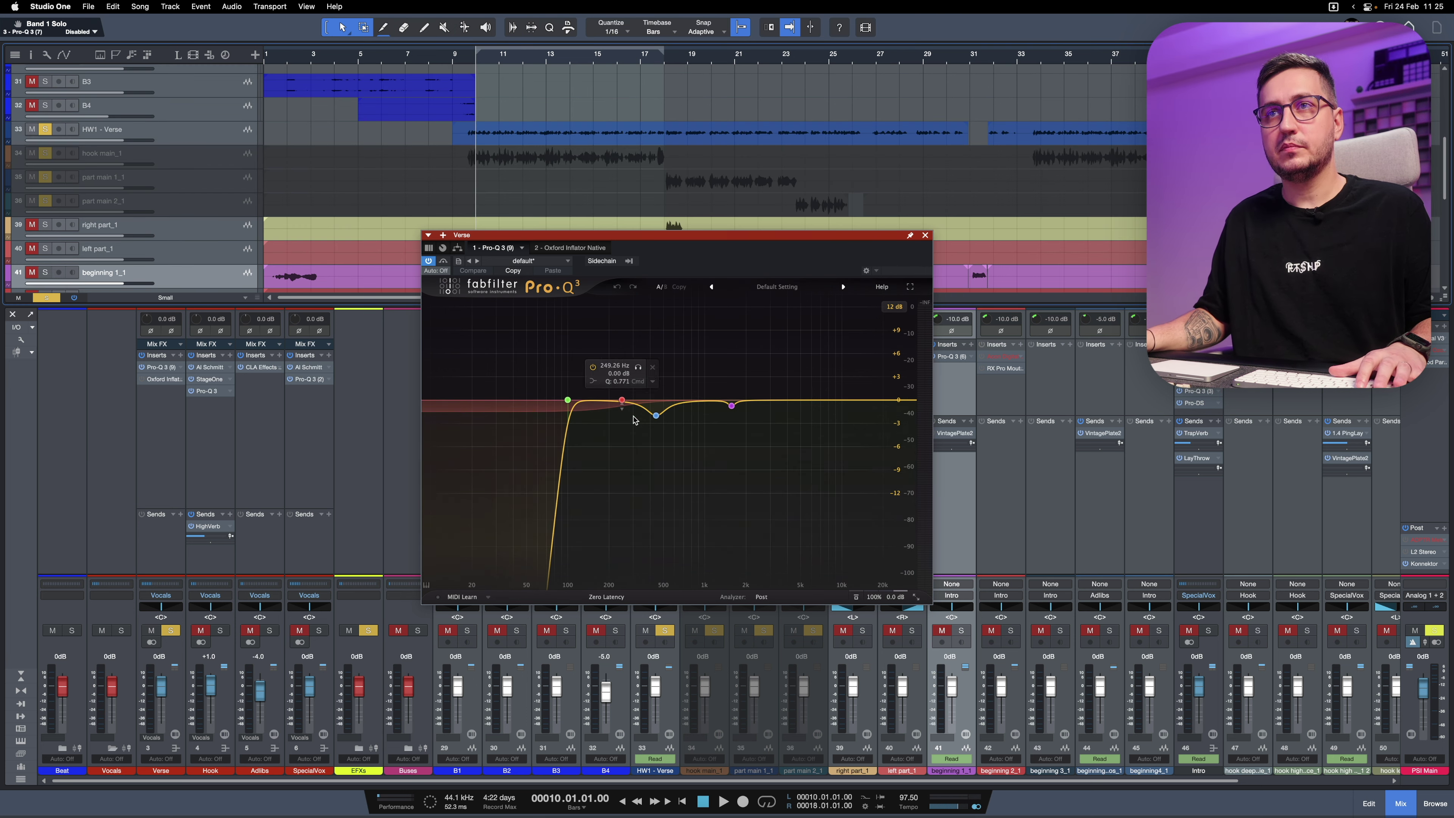
Play the verse through the Verse bus's Pro-Q 3, select the low-shelf band, and audition the 441.89 Hz band on its own.
click(624, 402)
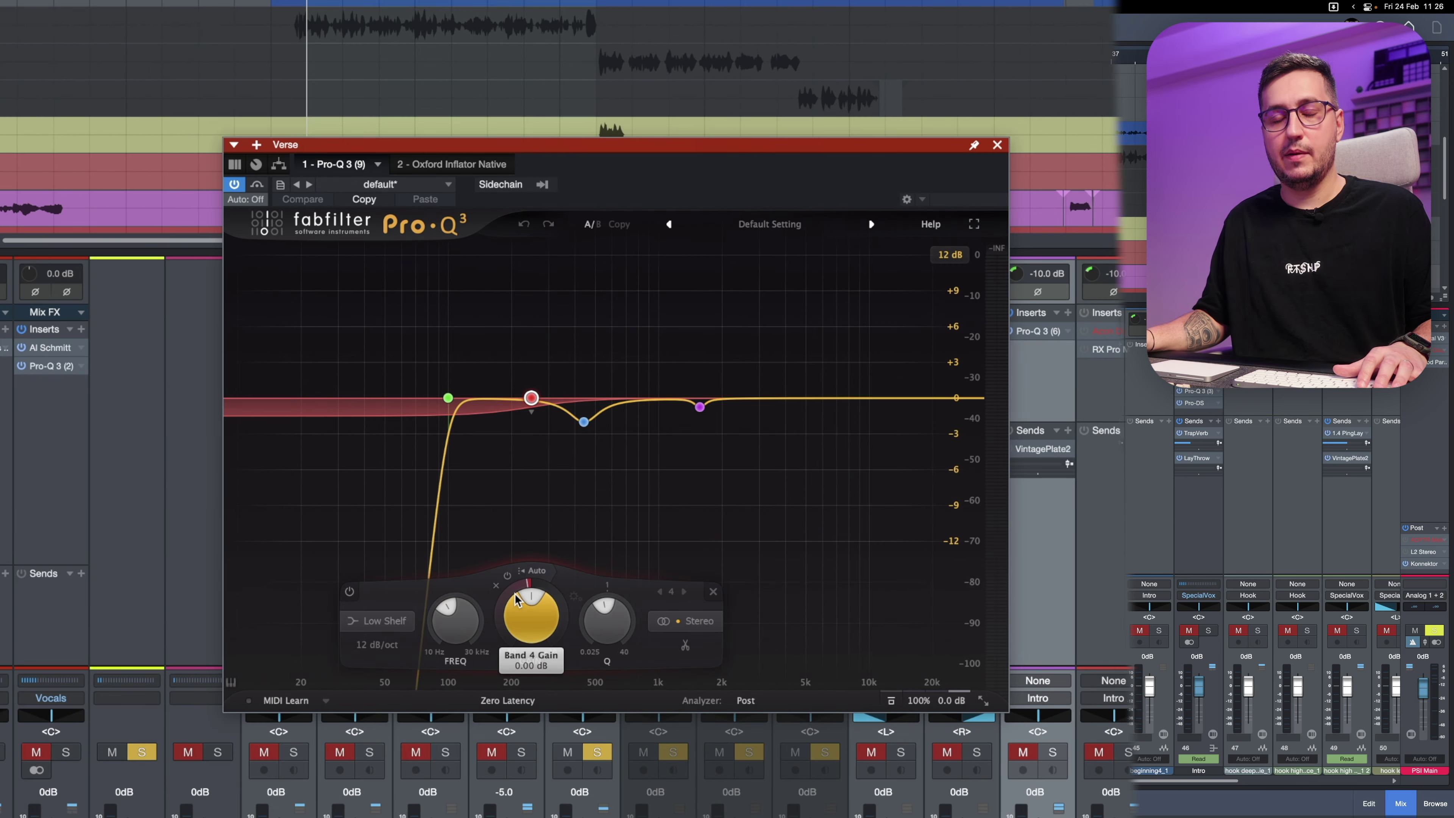
key(space)
mouse_move(449, 399)
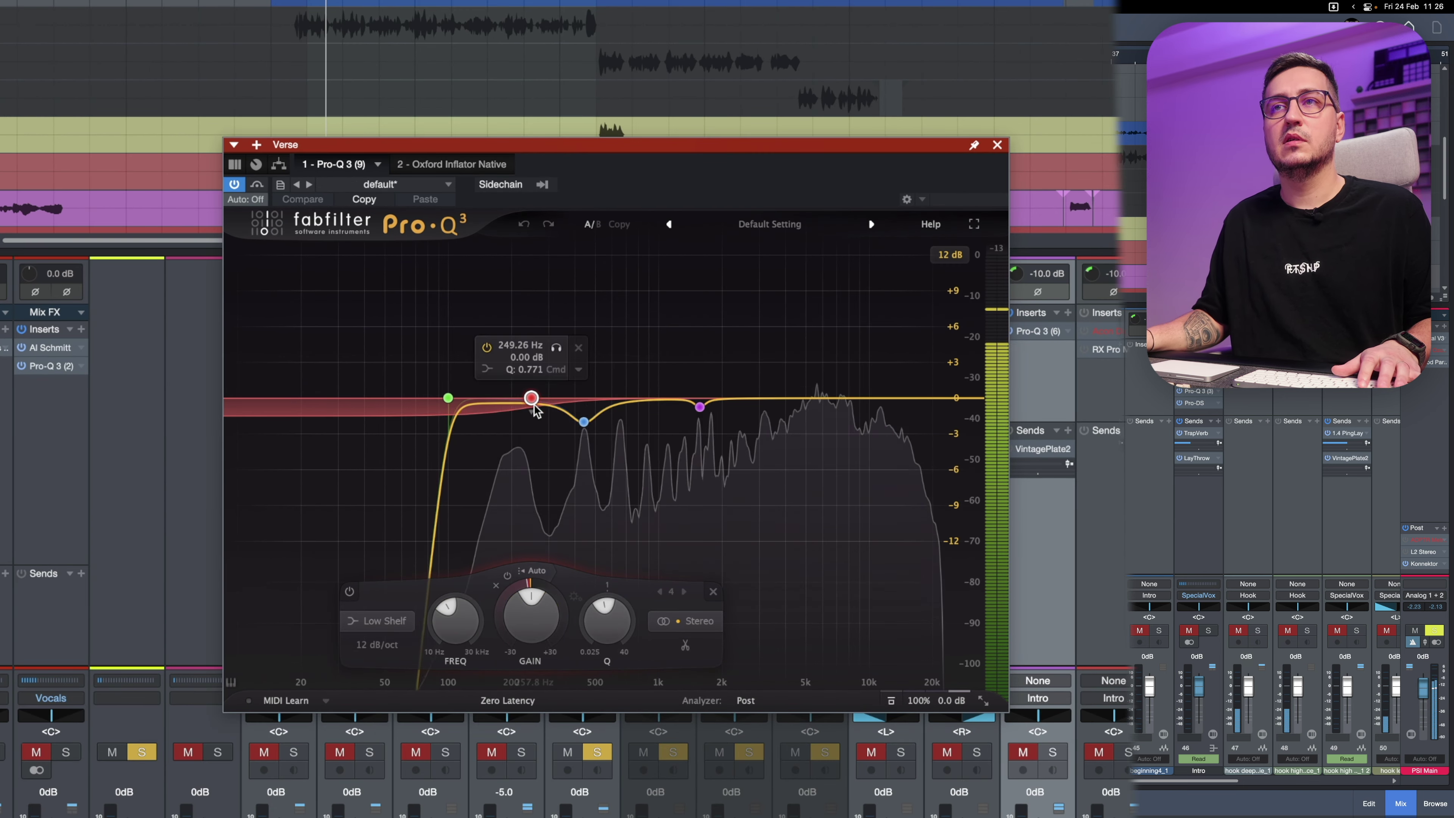
mouse_move(584, 422)
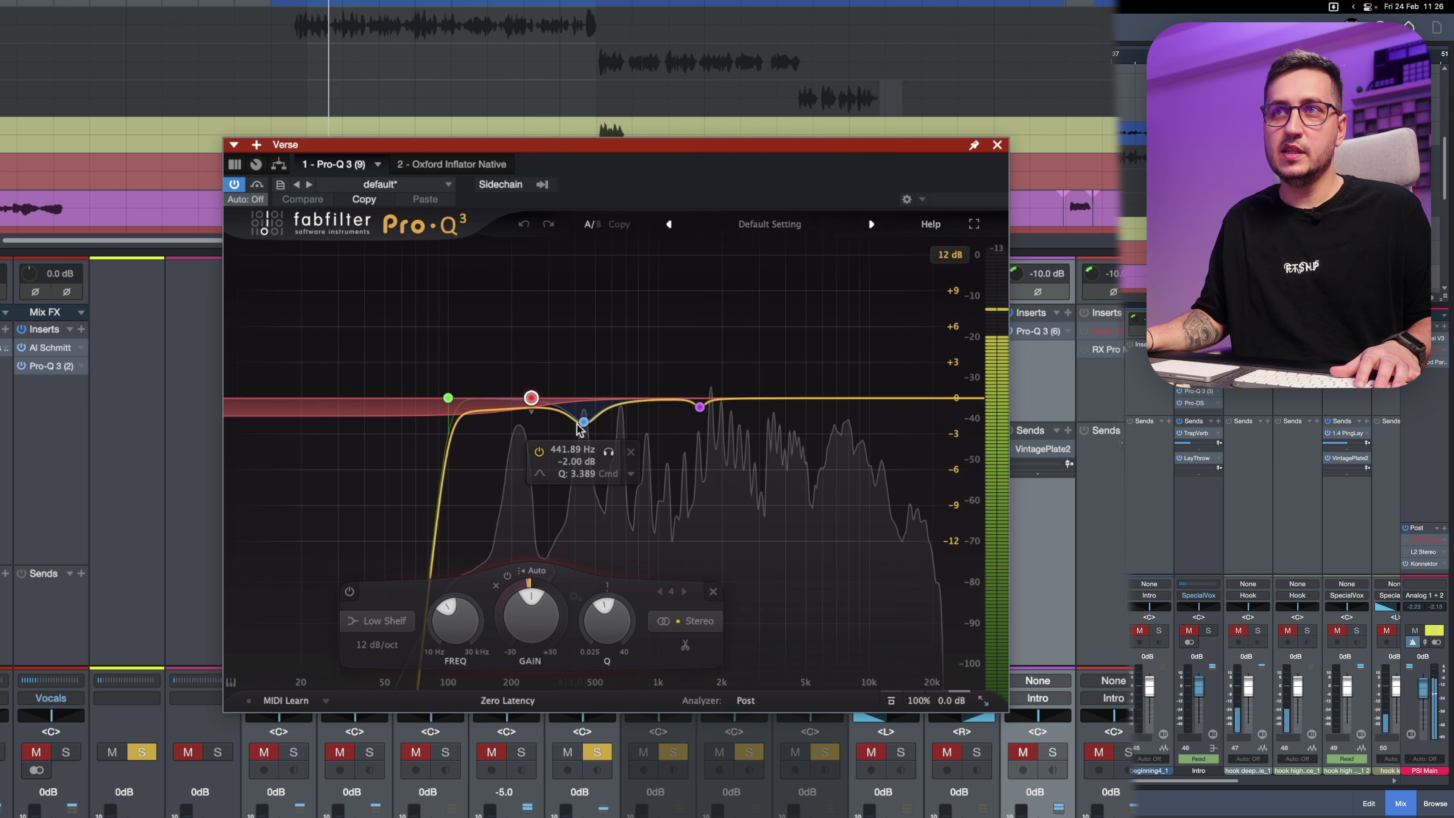
click(608, 452)
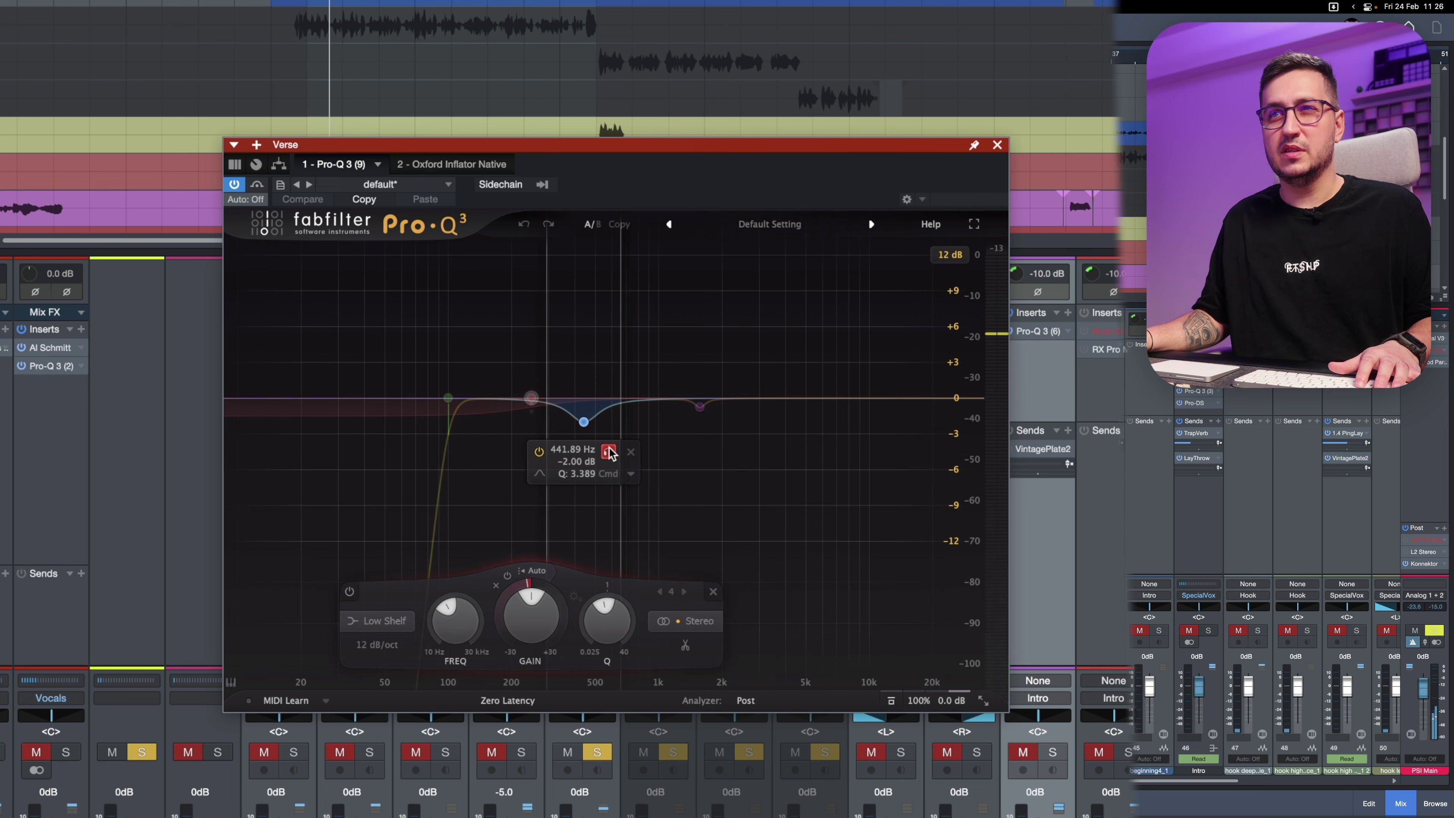
click(608, 451)
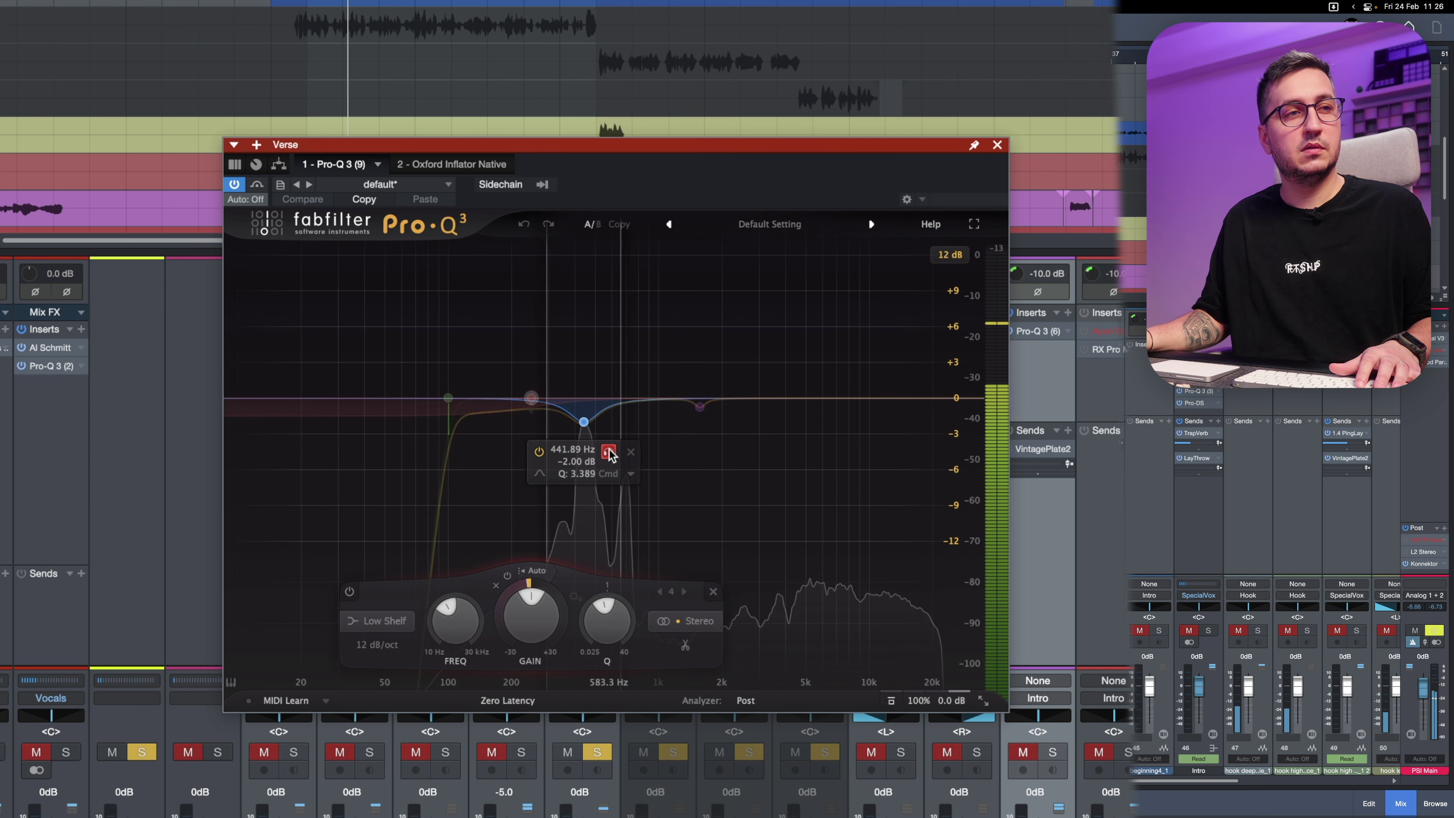
Audition the 1572.2 Hz band of Pro-Q 3 on its own, close the equalizer, and unsolo the Verse bus.
drag(609, 452, 723, 444)
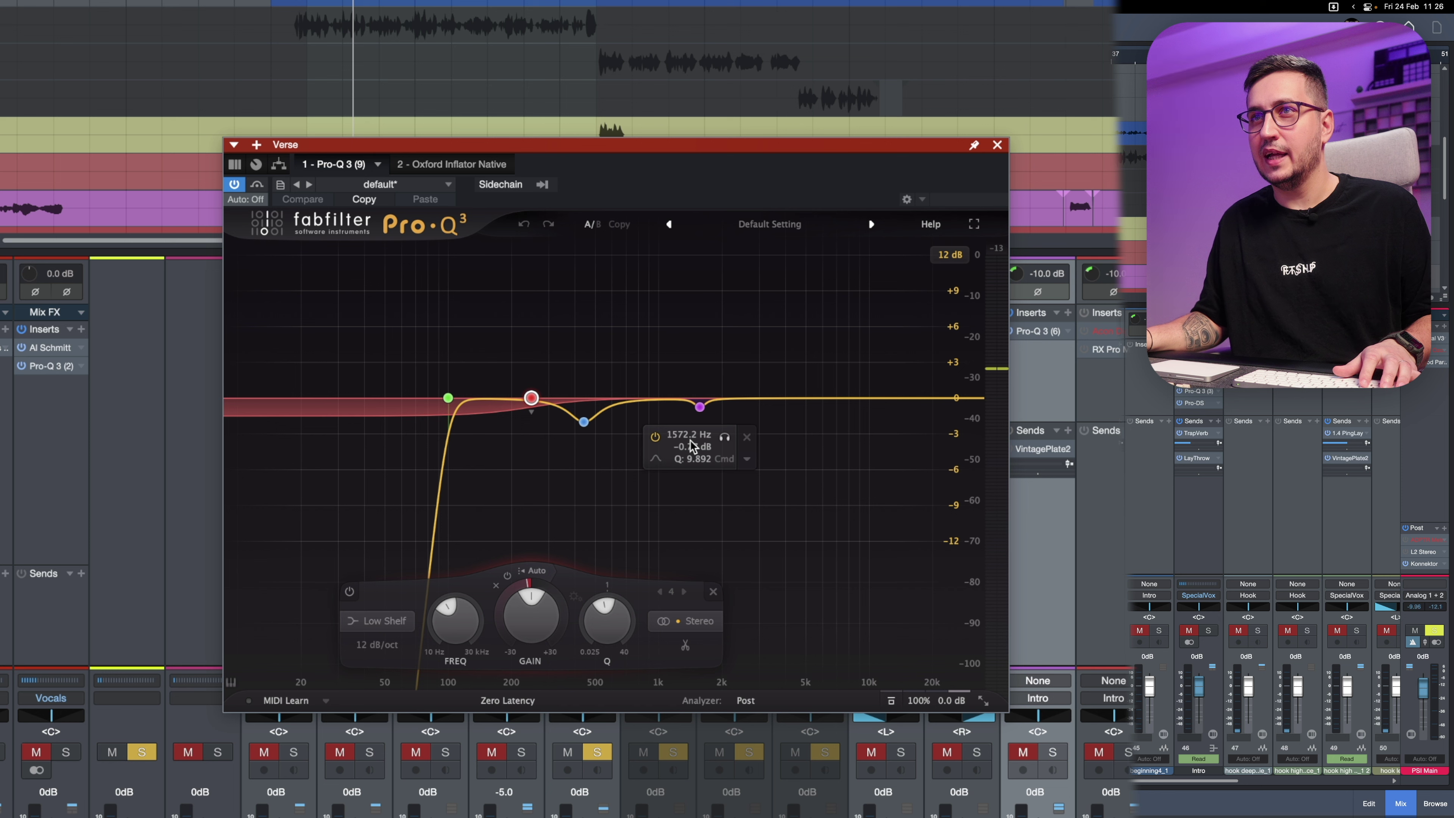
click(725, 438)
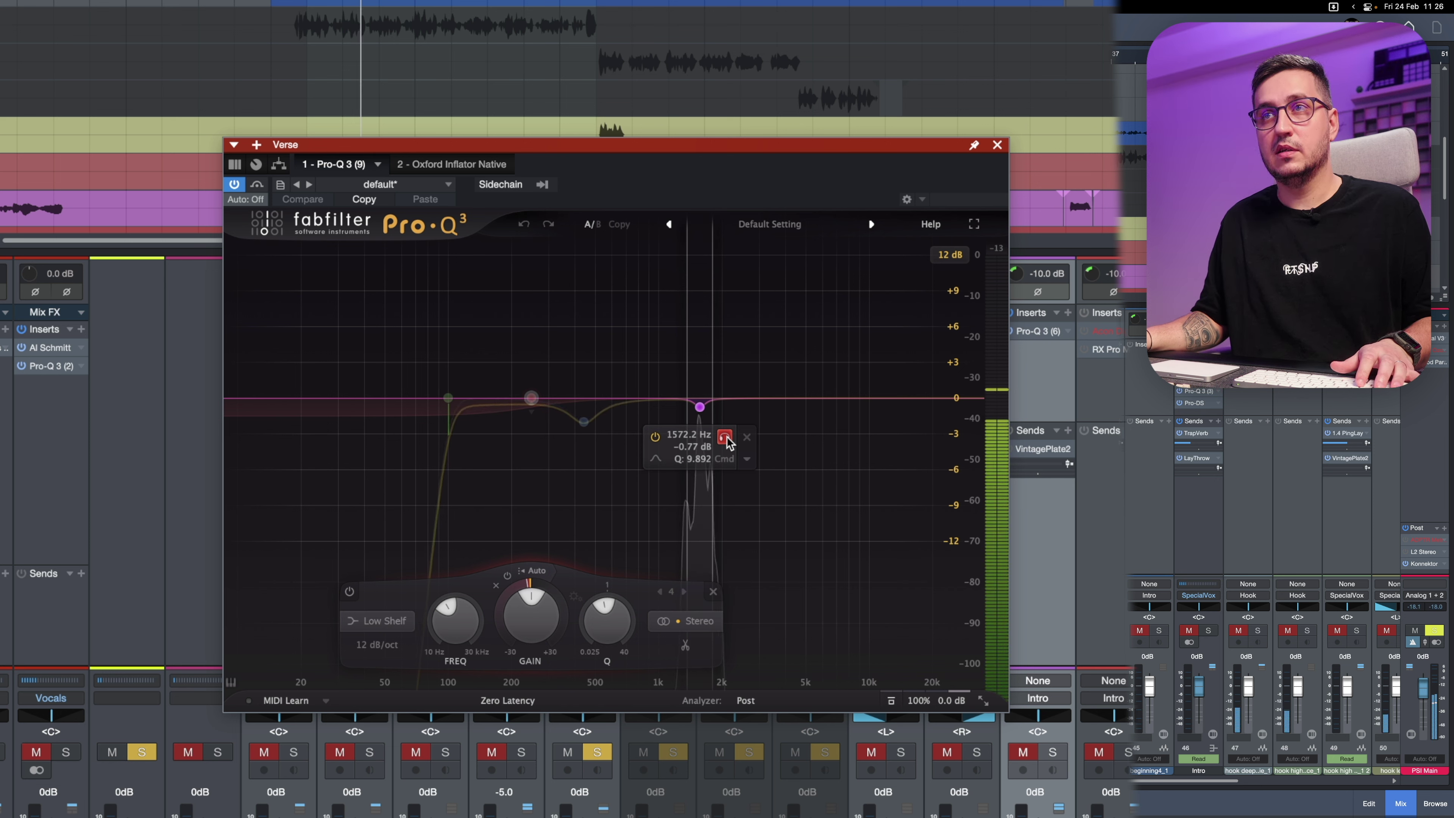
click(725, 438)
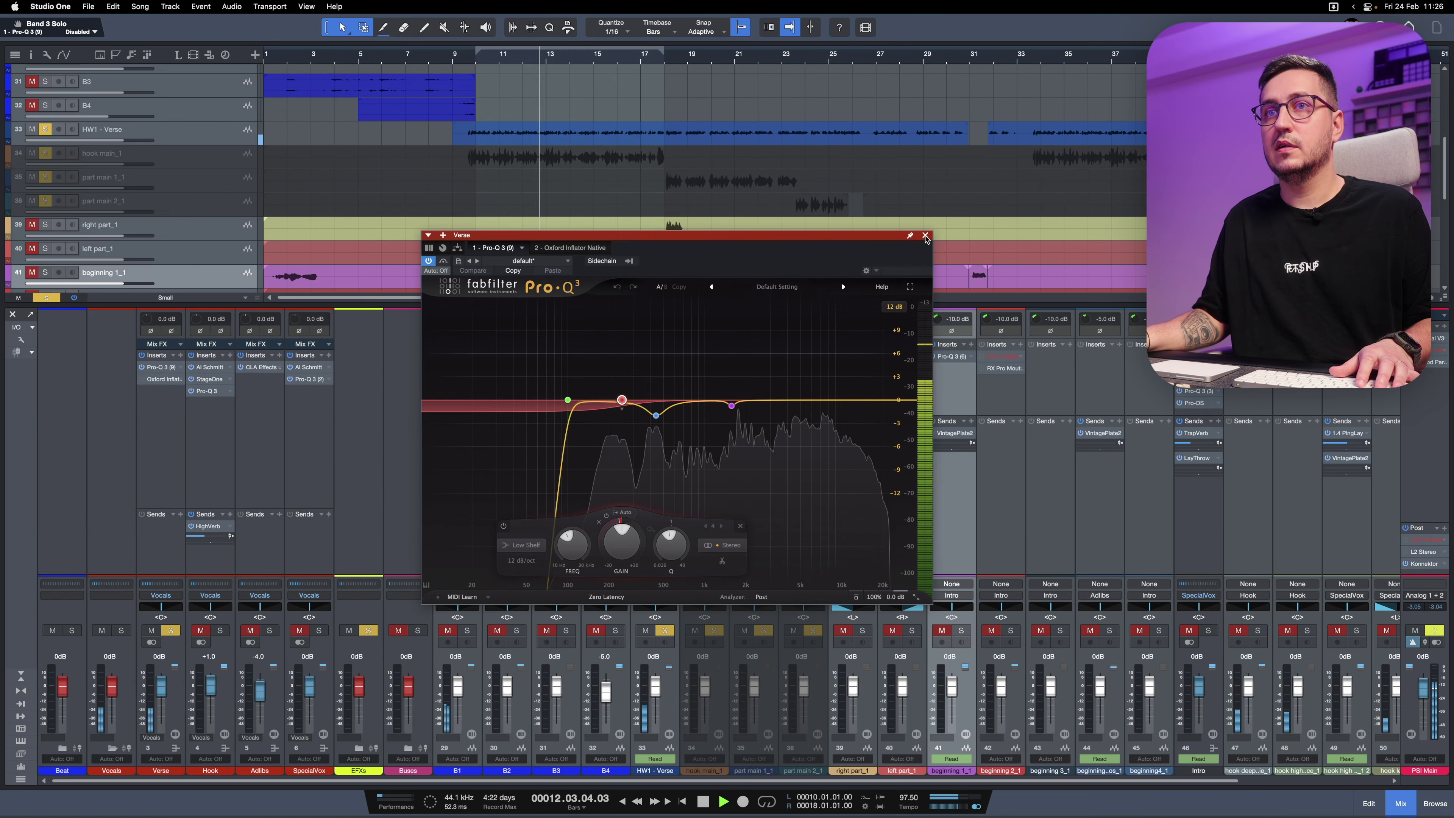
click(926, 236)
click(171, 631)
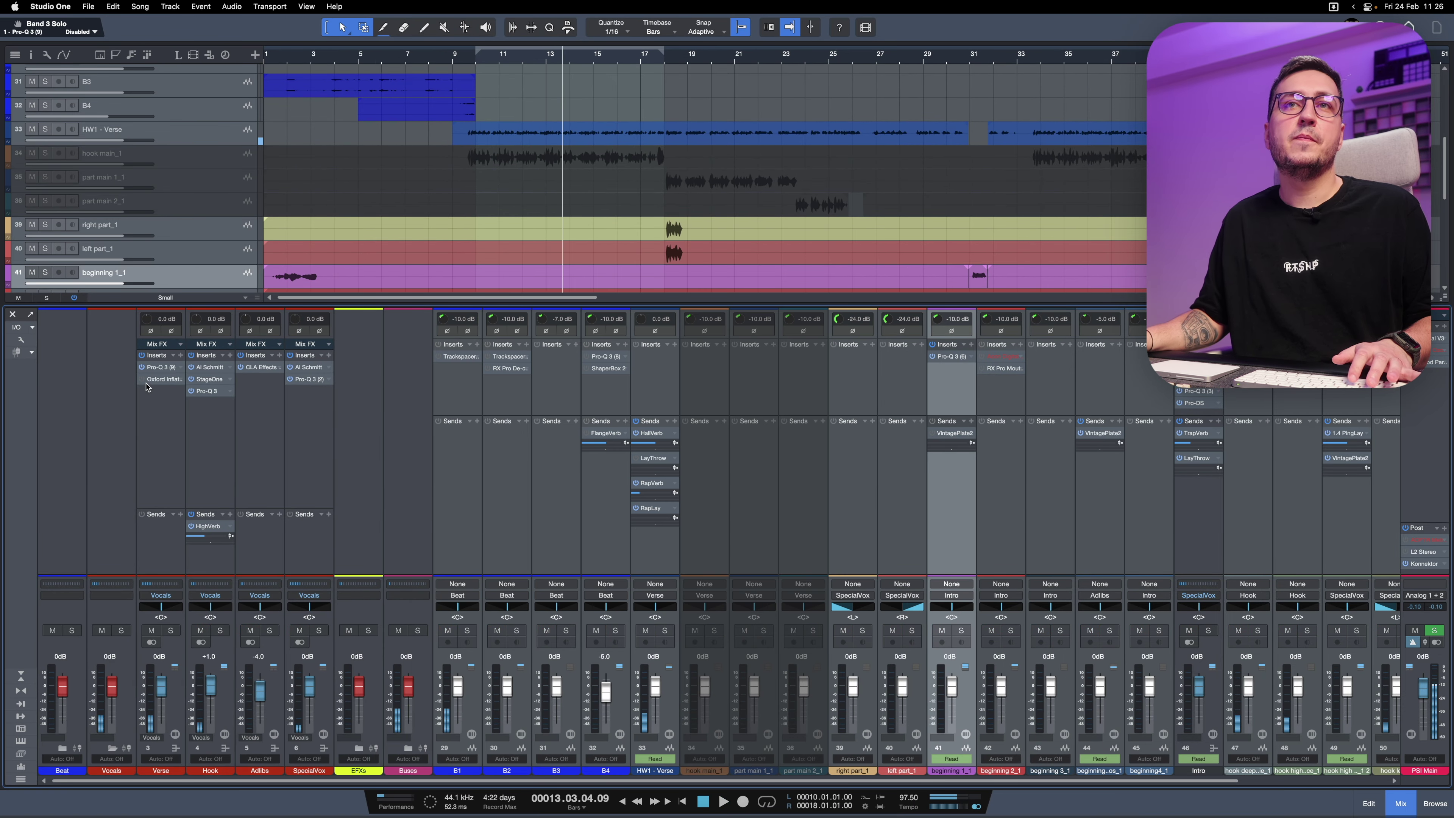
Open Oxford Inflator on the Verse bus and place its window over the middle of the mixer.
click(167, 380)
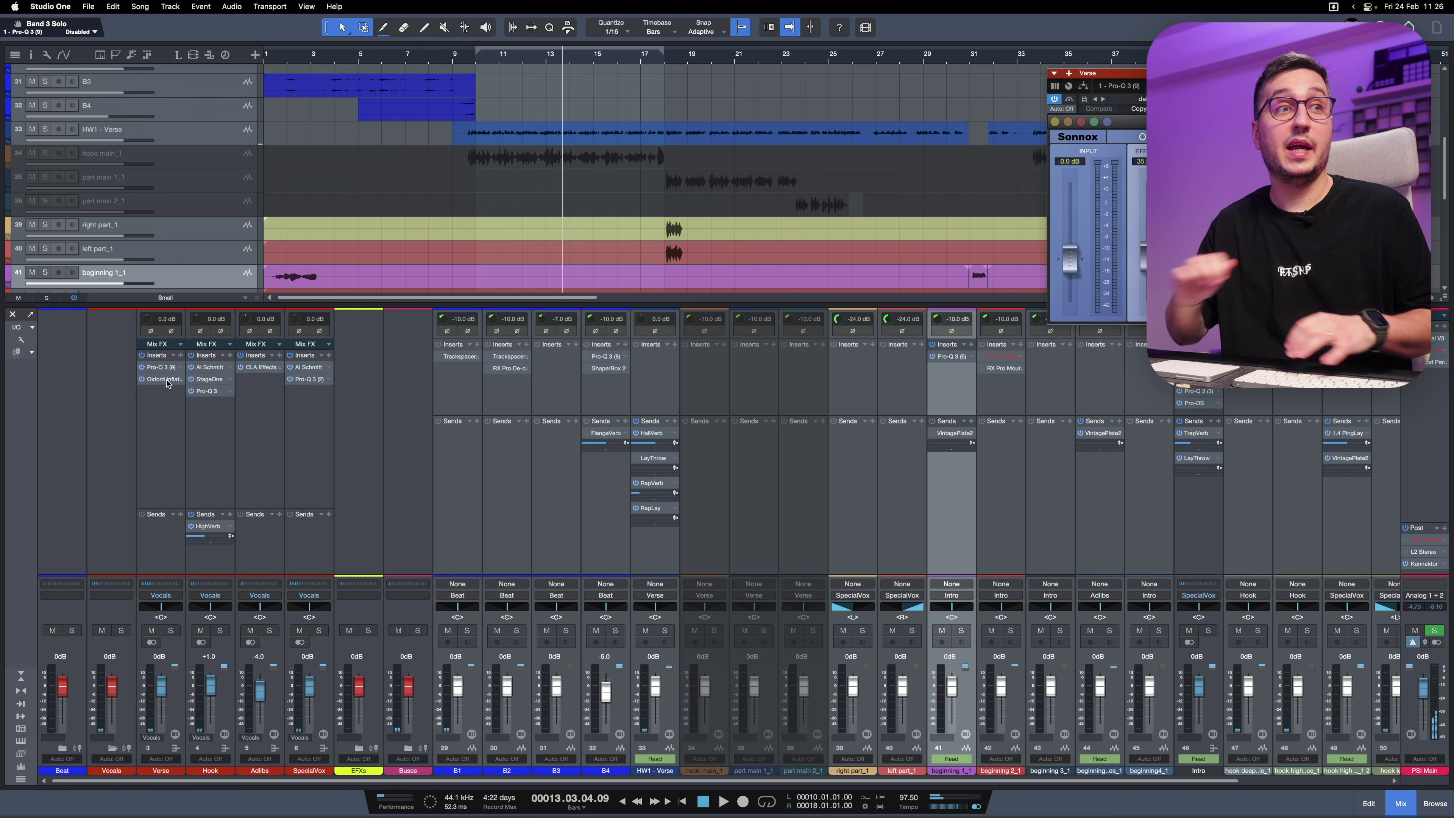
scroll(976, 131, right, 2)
drag(1081, 73, 508, 225)
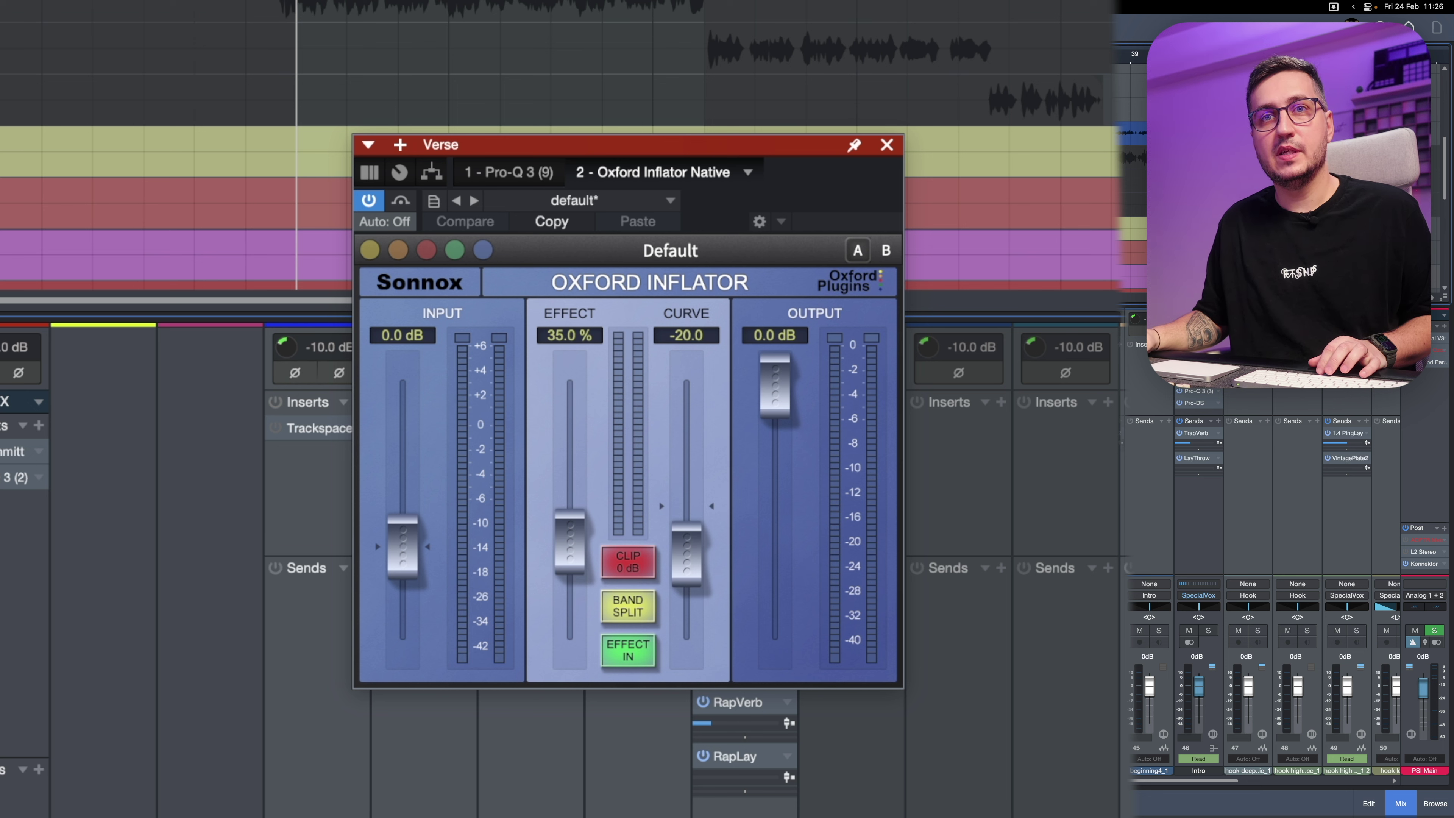
Compare the Verse bus with Oxford Inflator bypassed and active during playback.
click(400, 201)
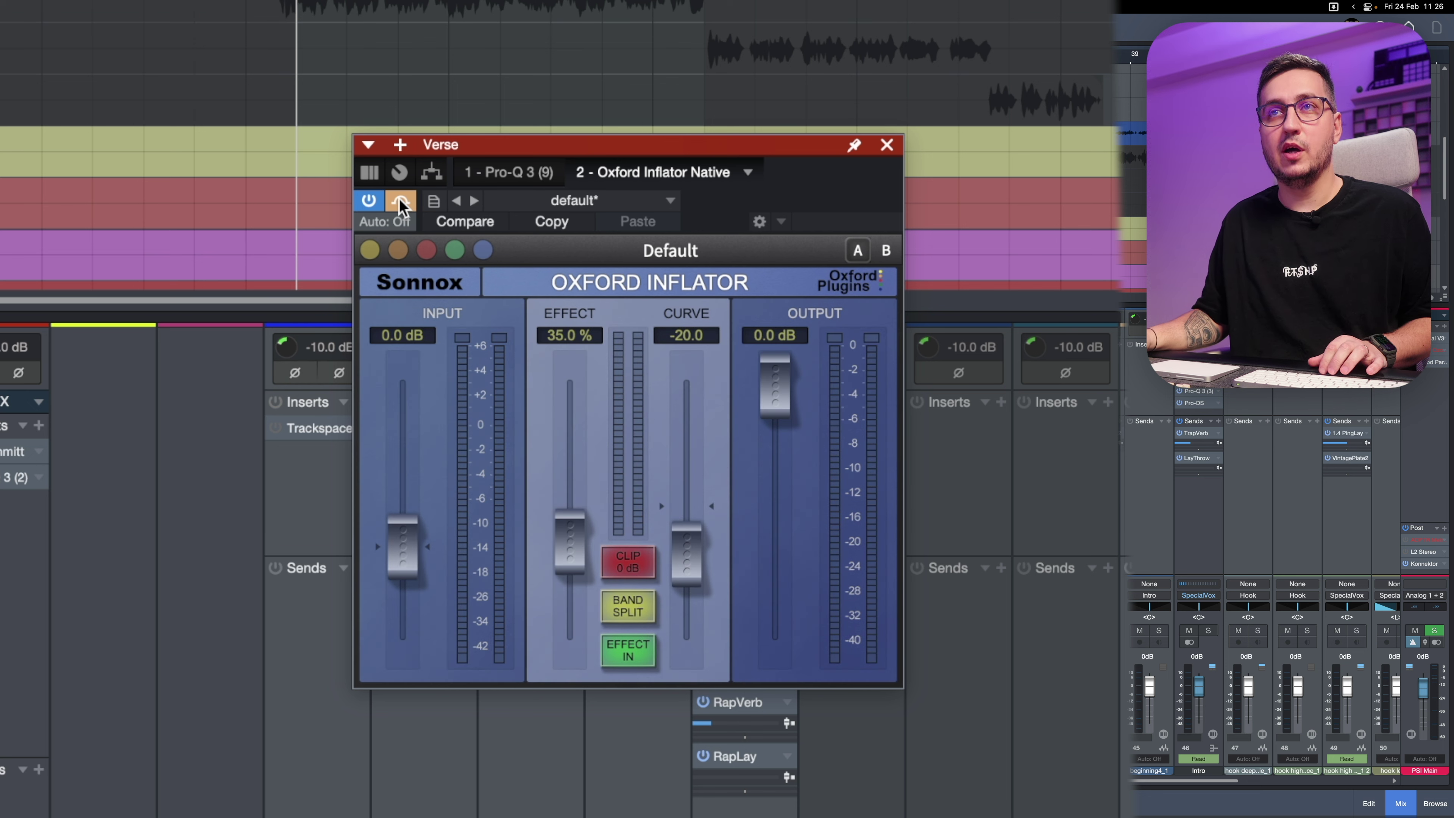
key(space)
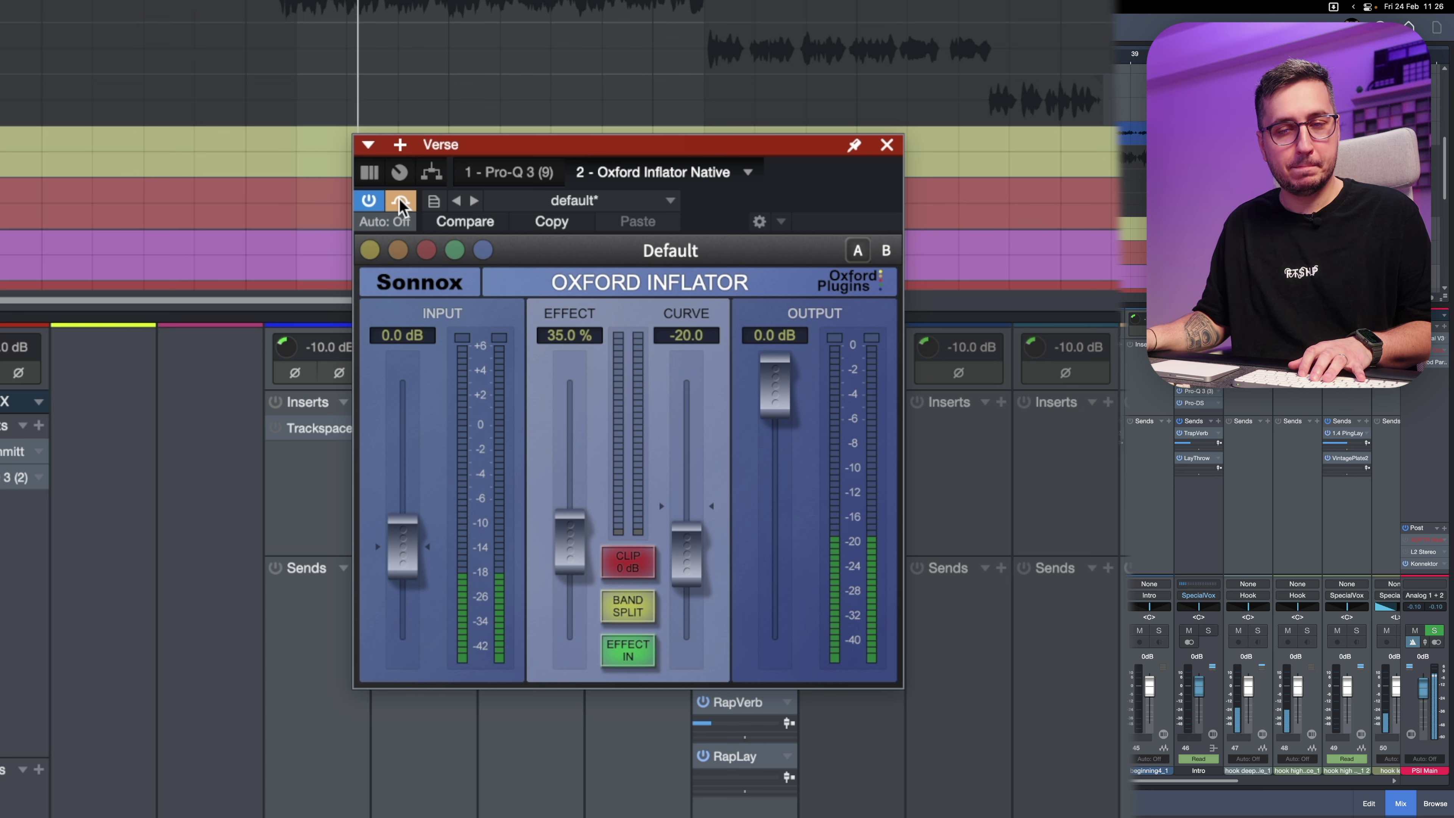
click(400, 201)
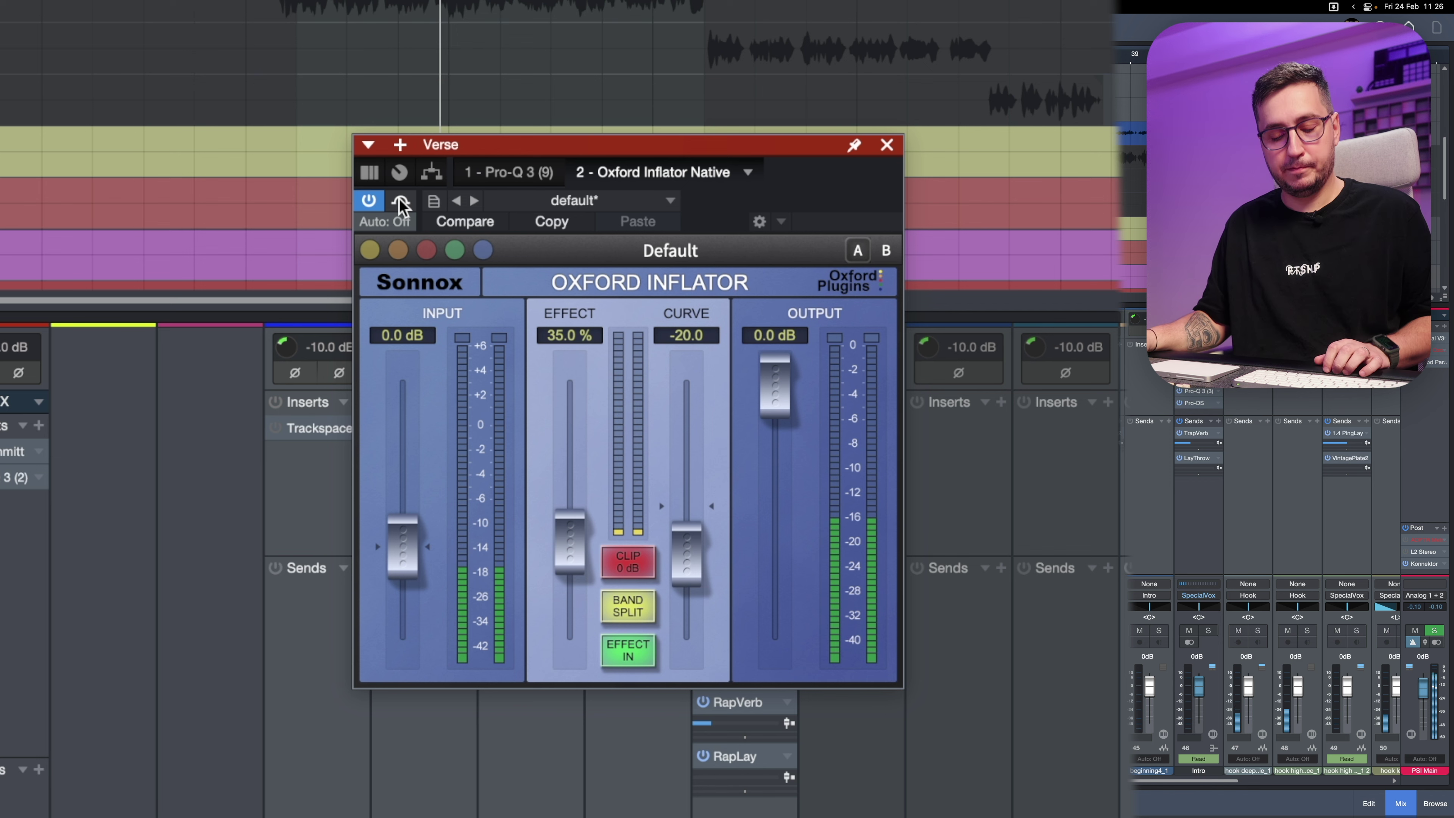
click(400, 202)
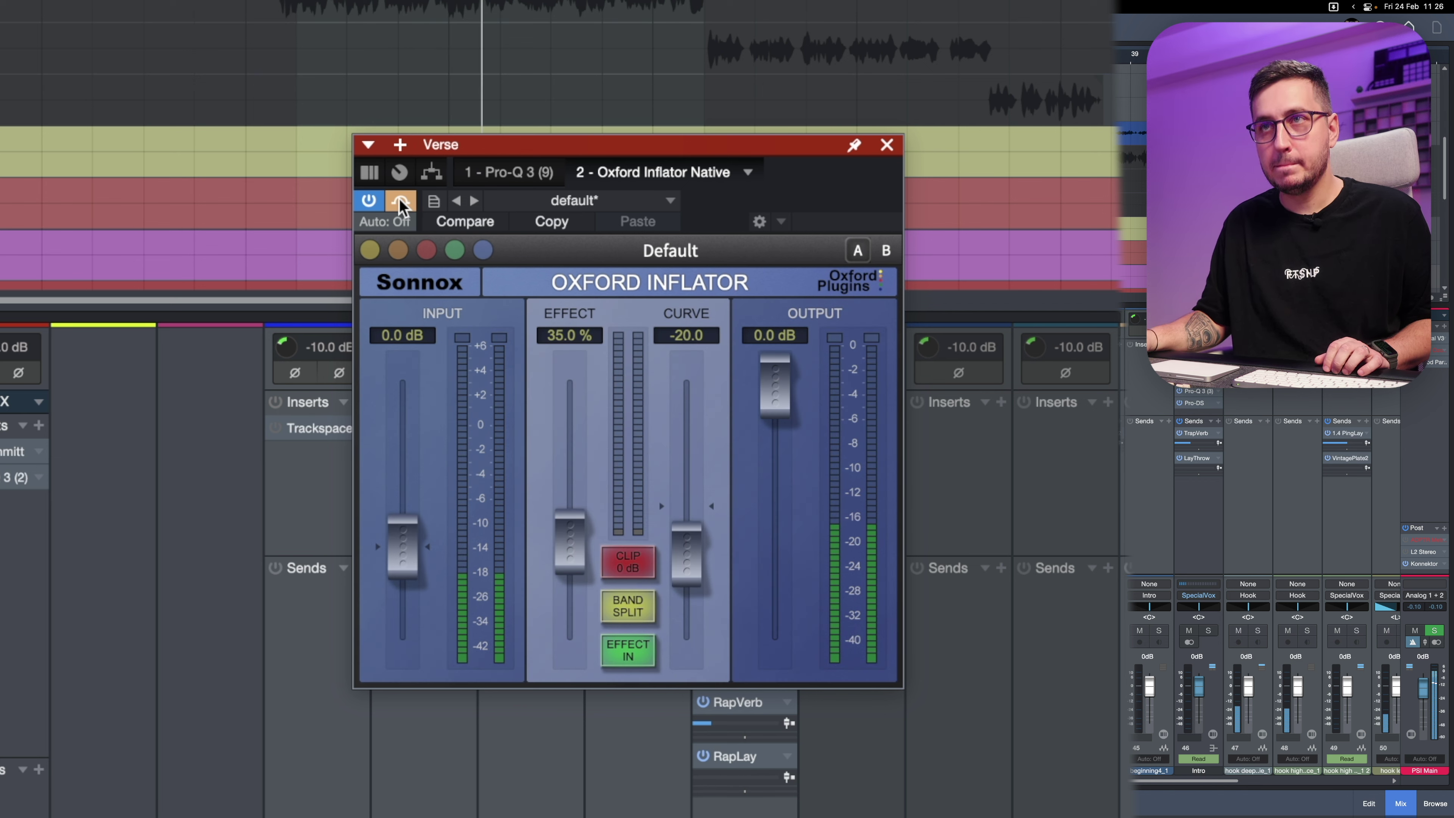
click(401, 201)
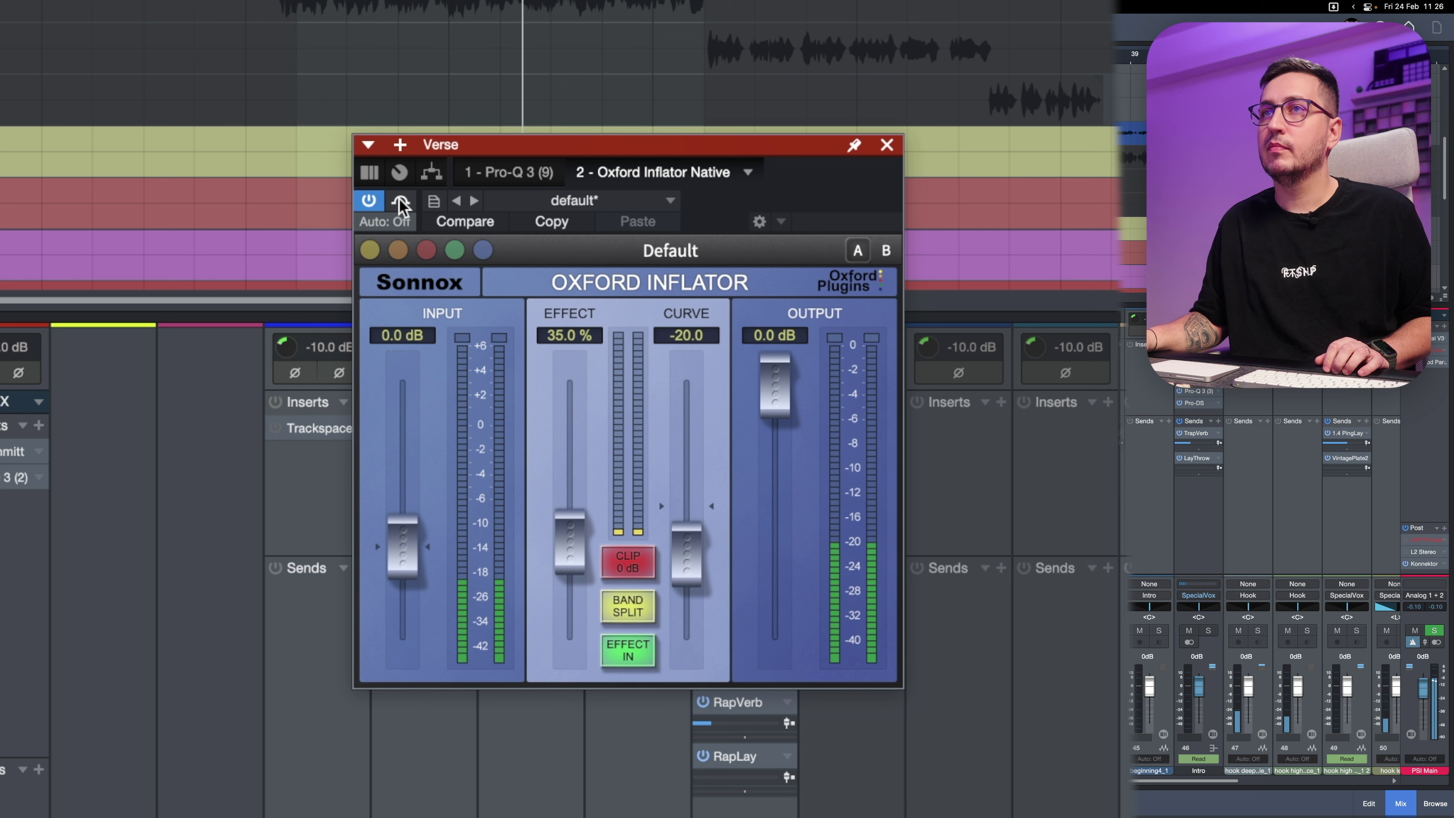
click(401, 202)
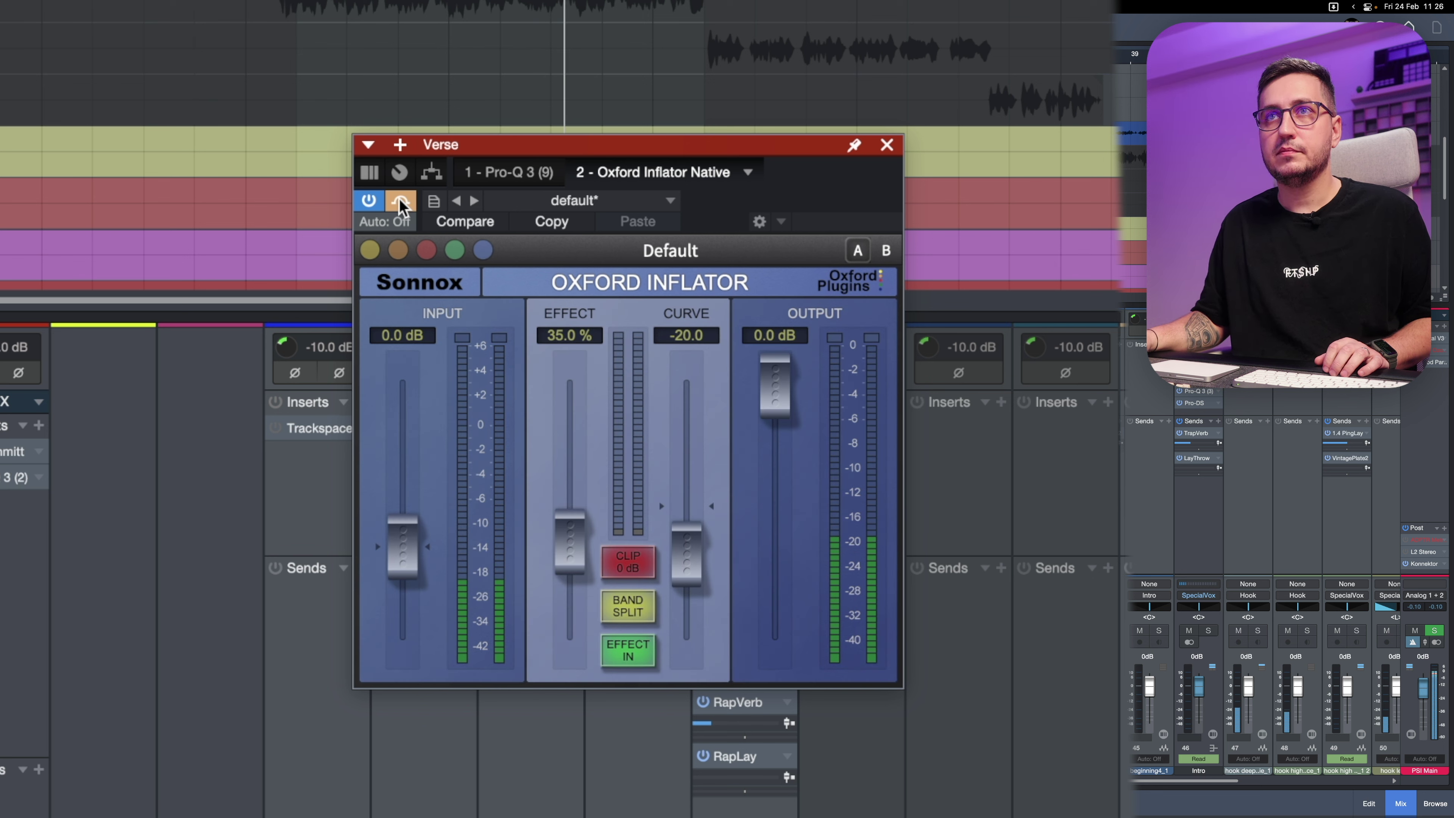
click(400, 202)
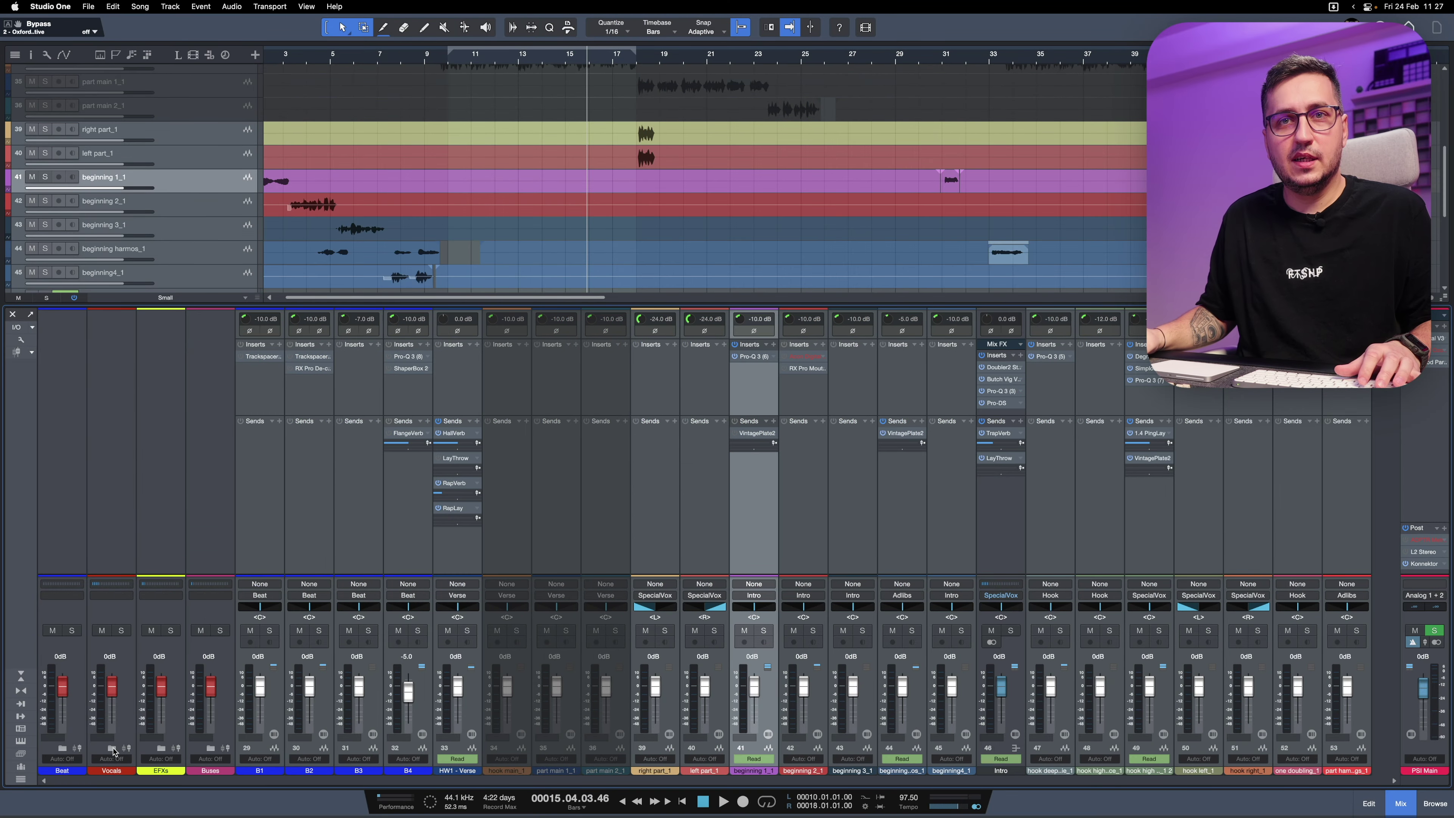
Expand the Buses folder, open soothe2 on the Vocals bus, and audition its delta signal with the bus temporarily soloed.
click(211, 748)
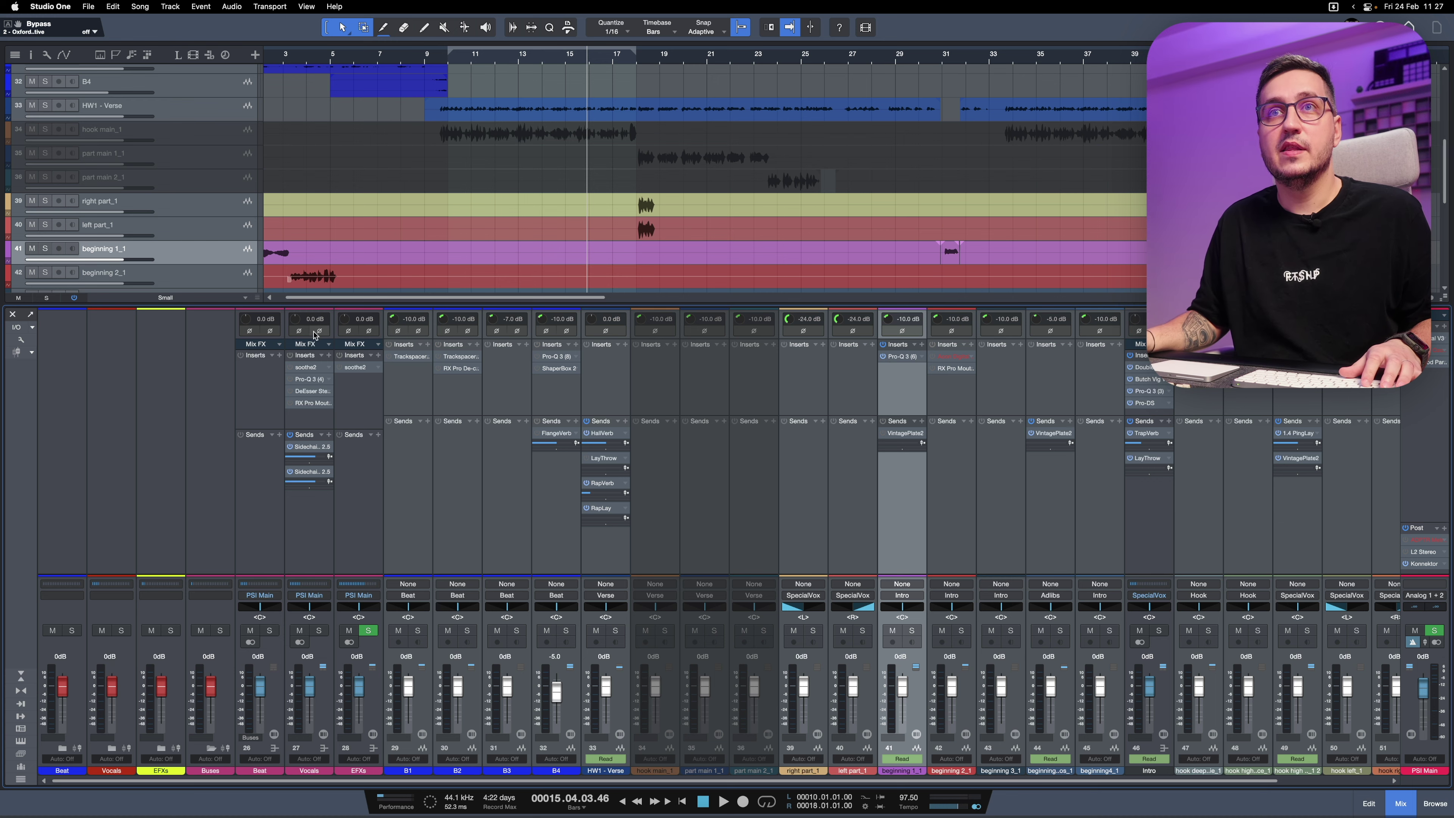
click(303, 367)
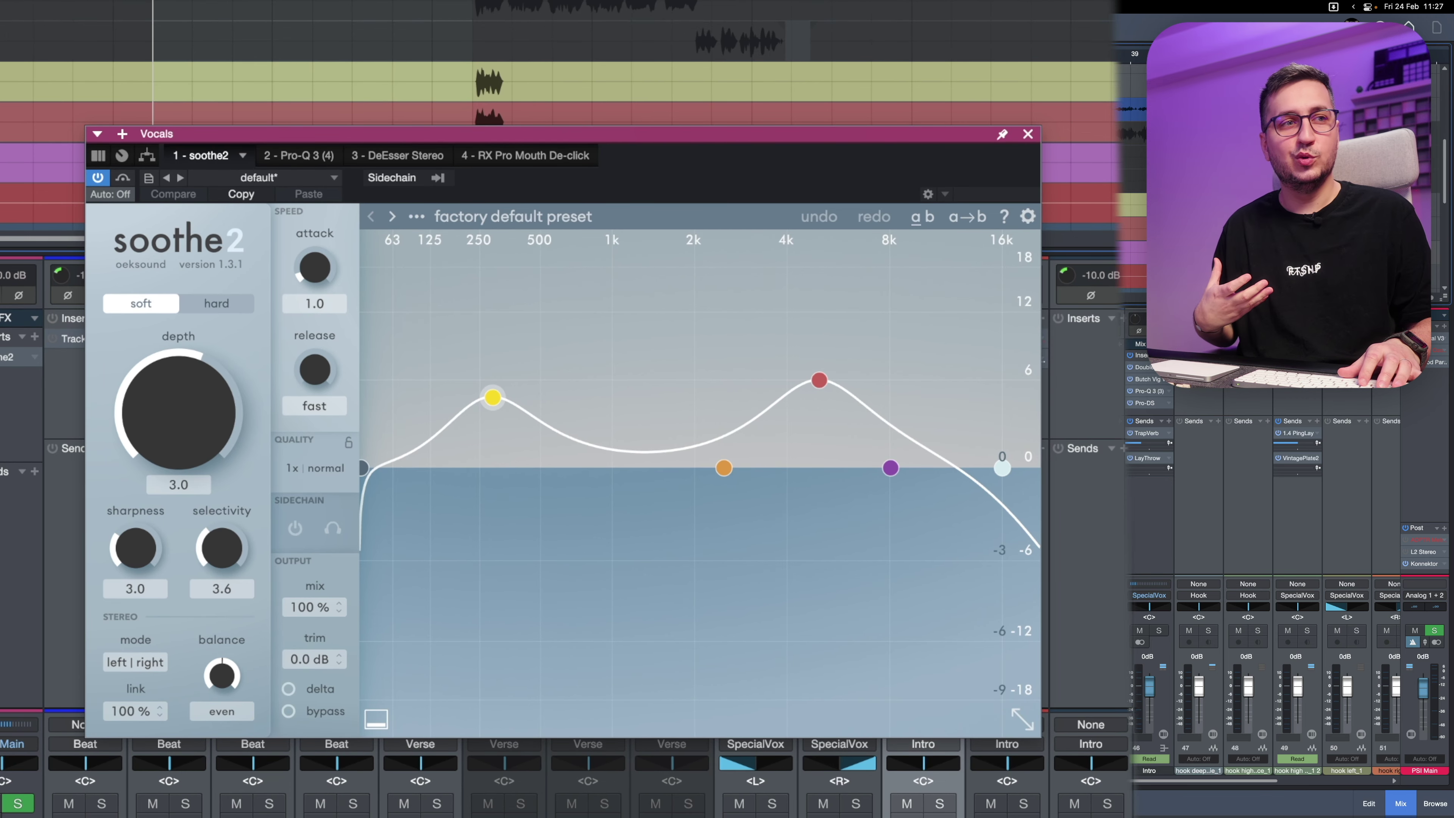
key(space)
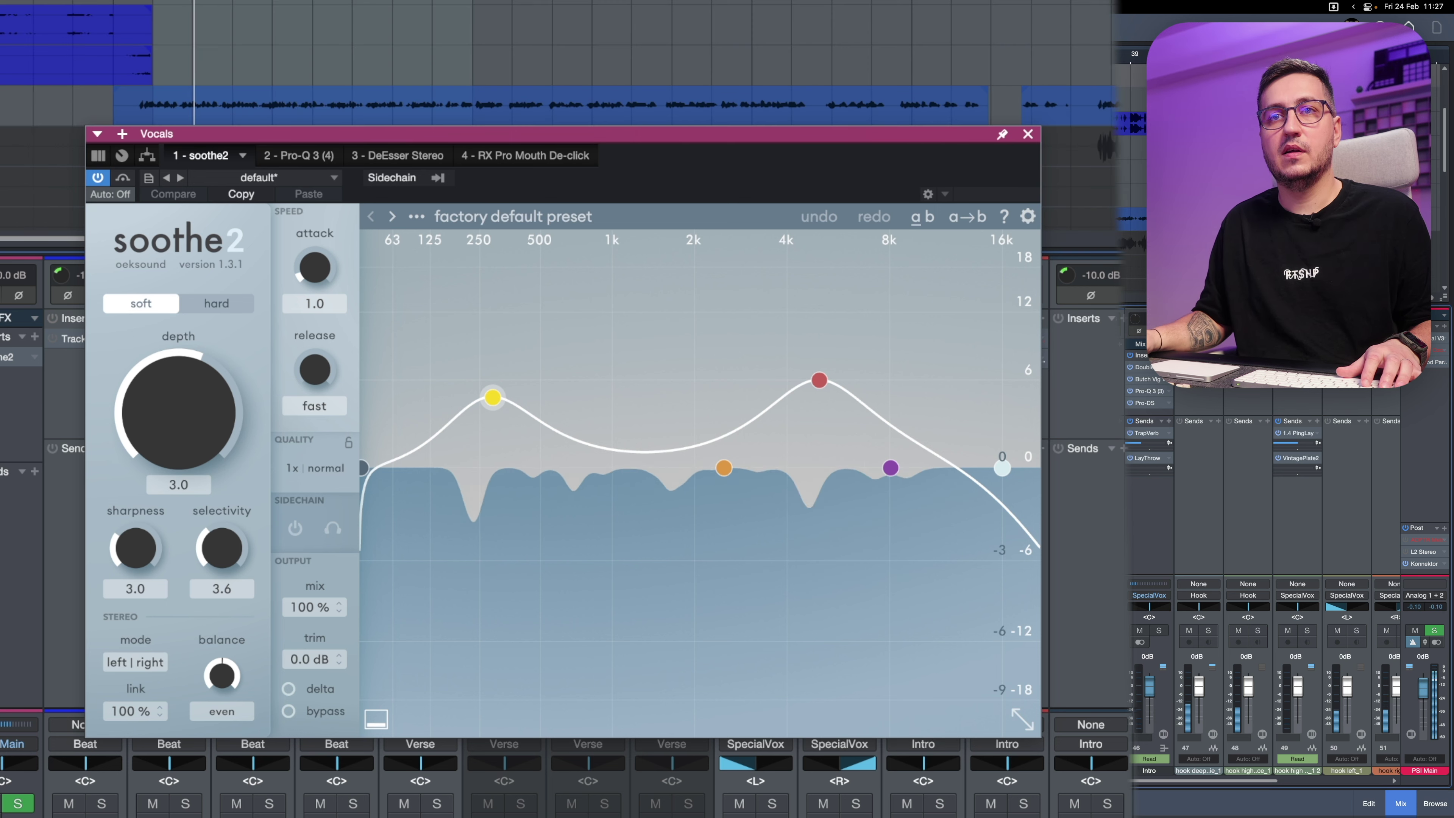
key(s)
click(289, 689)
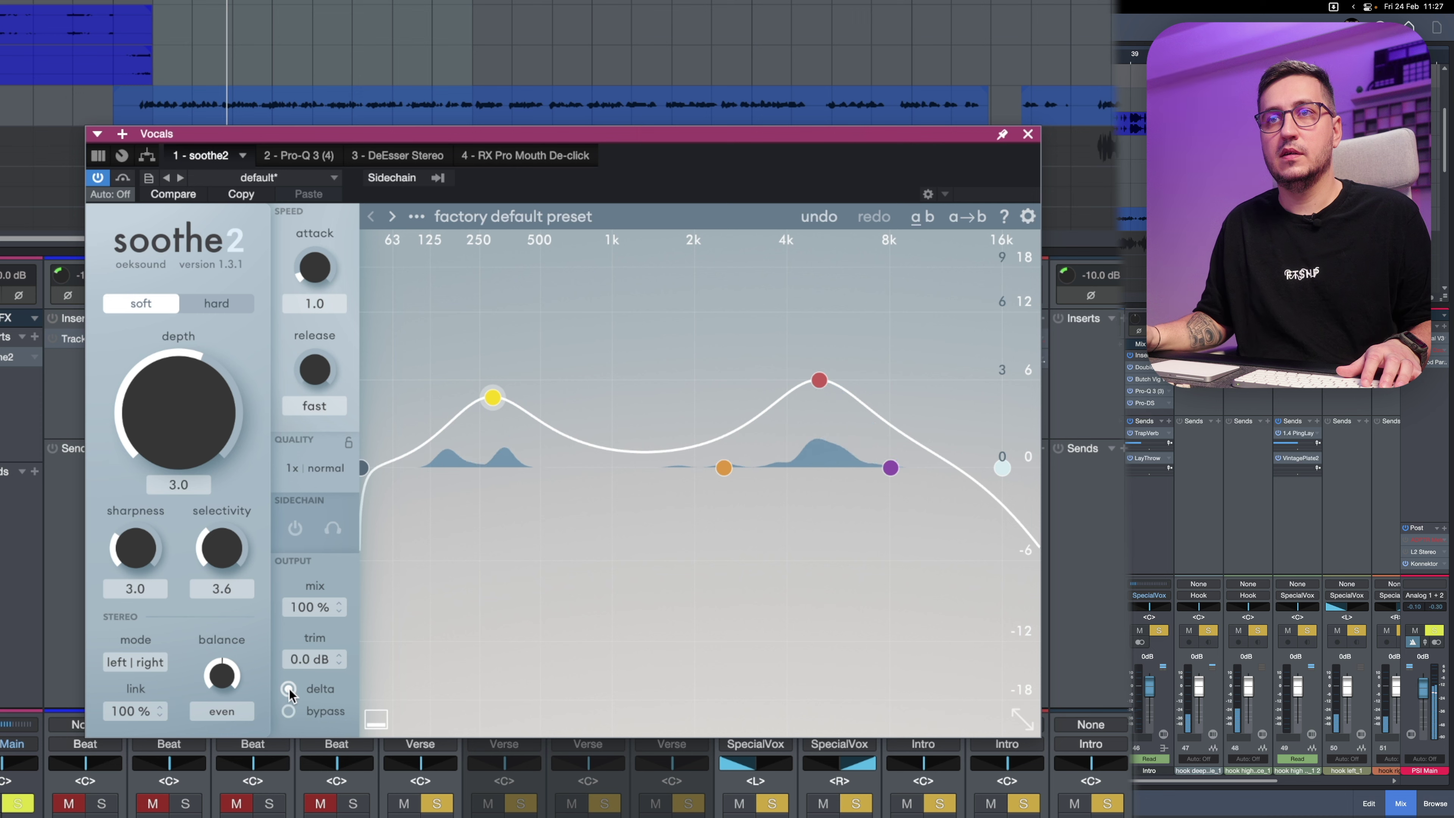
click(289, 690)
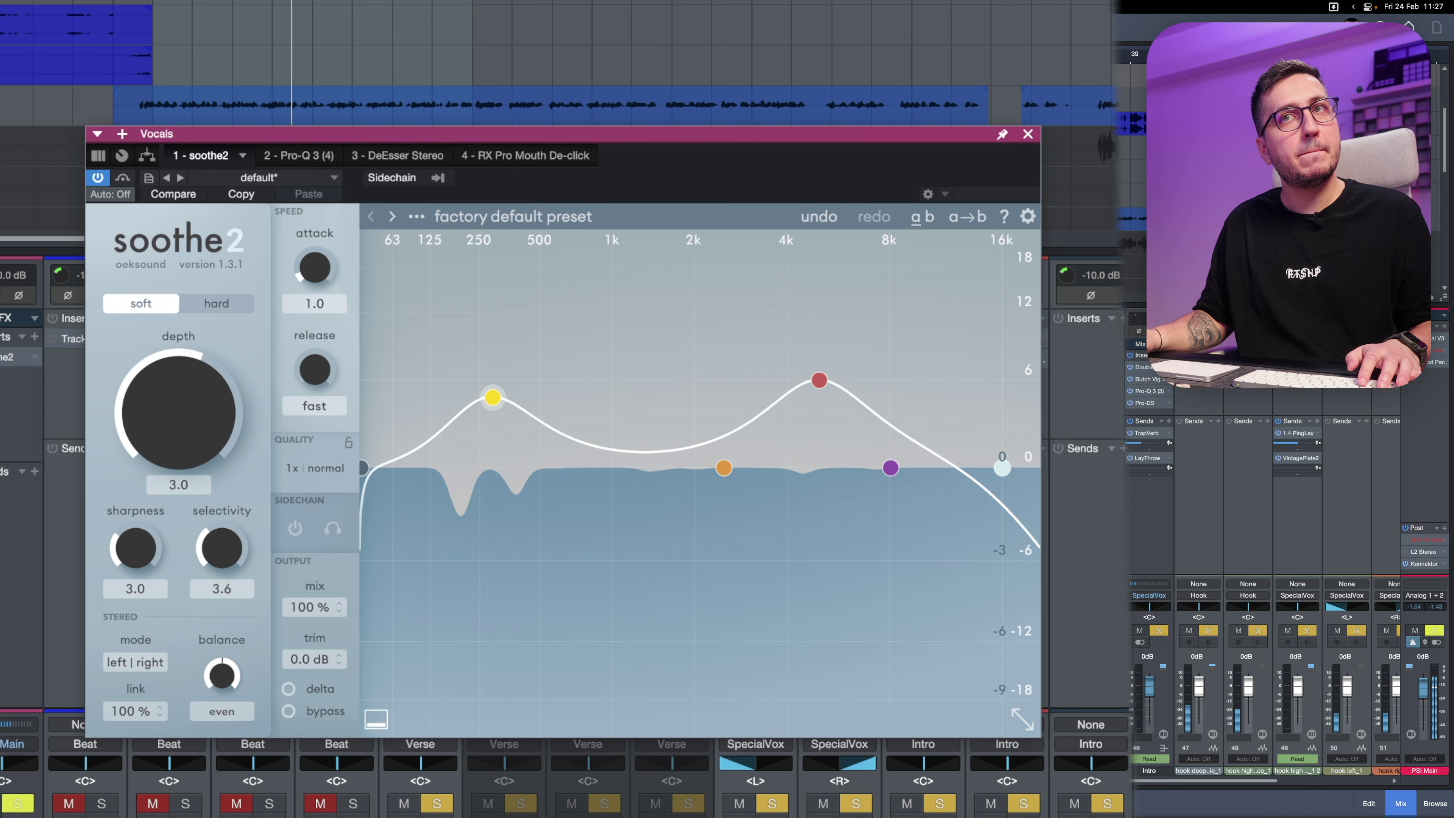
key(s)
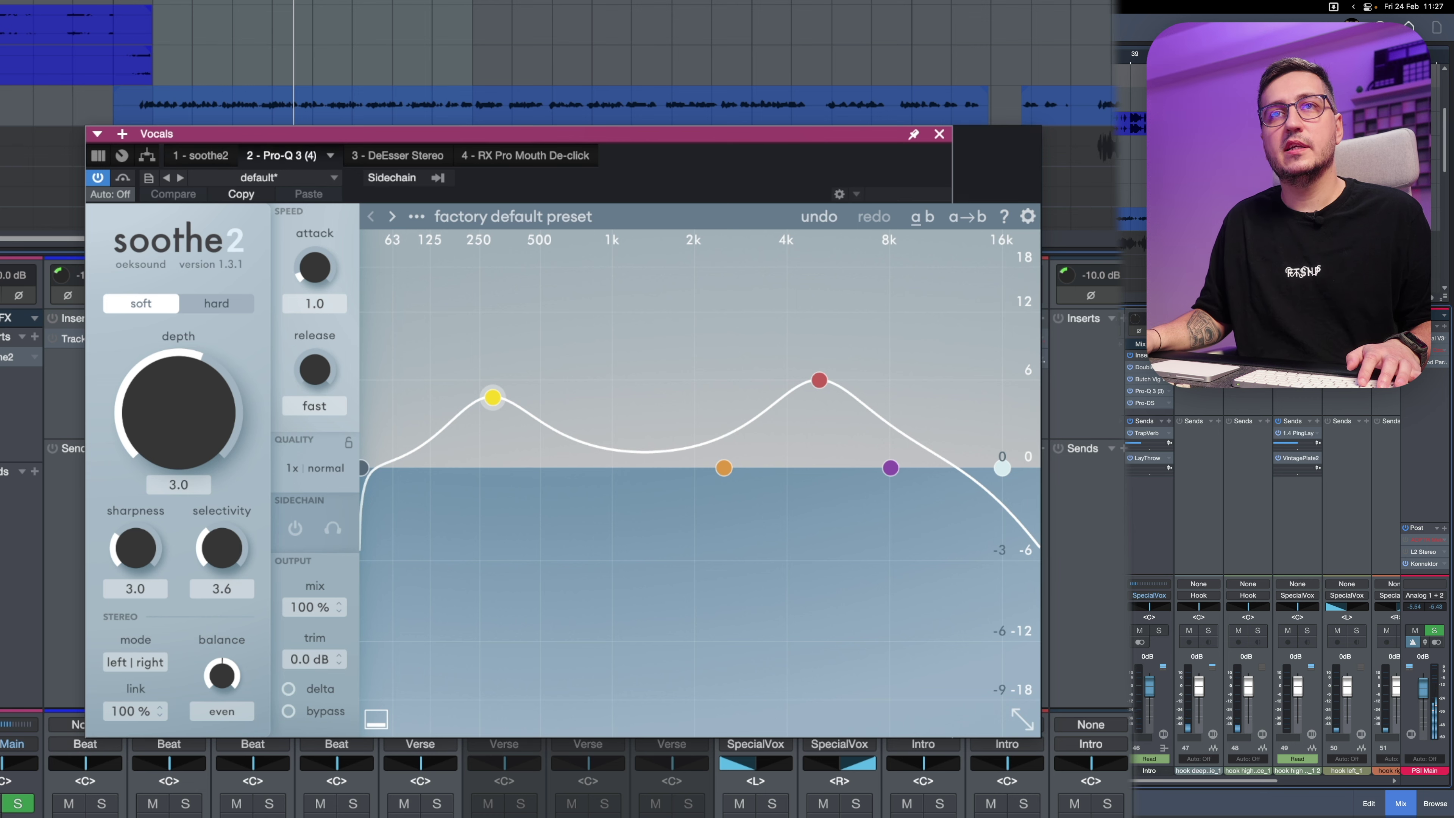
Switch to Pro-Q 3 on the Vocals bus and examine its narrow dynamic high-frequency bands during playback.
click(297, 156)
drag(795, 411, 626, 480)
mouse_move(653, 484)
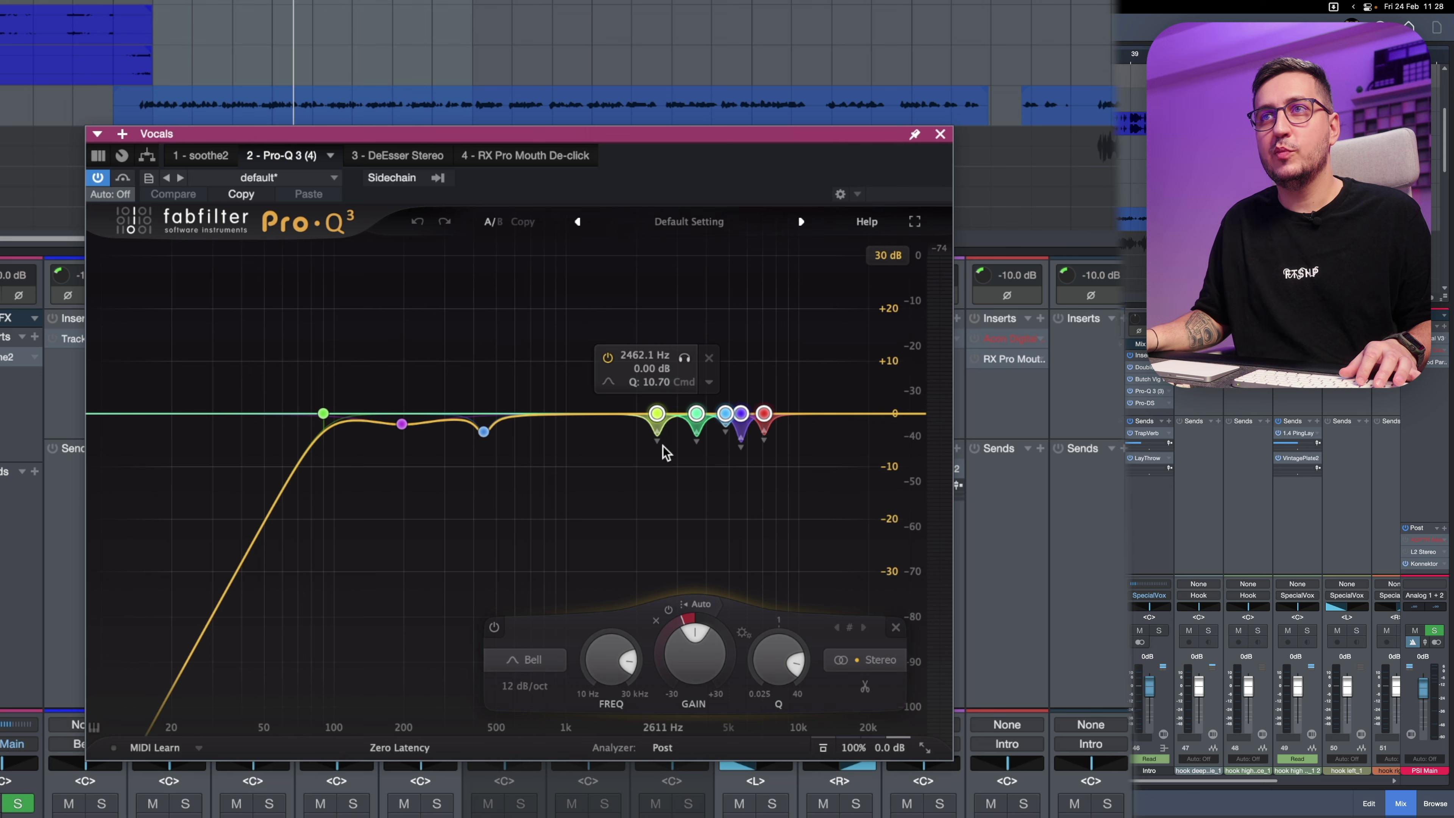
click(693, 446)
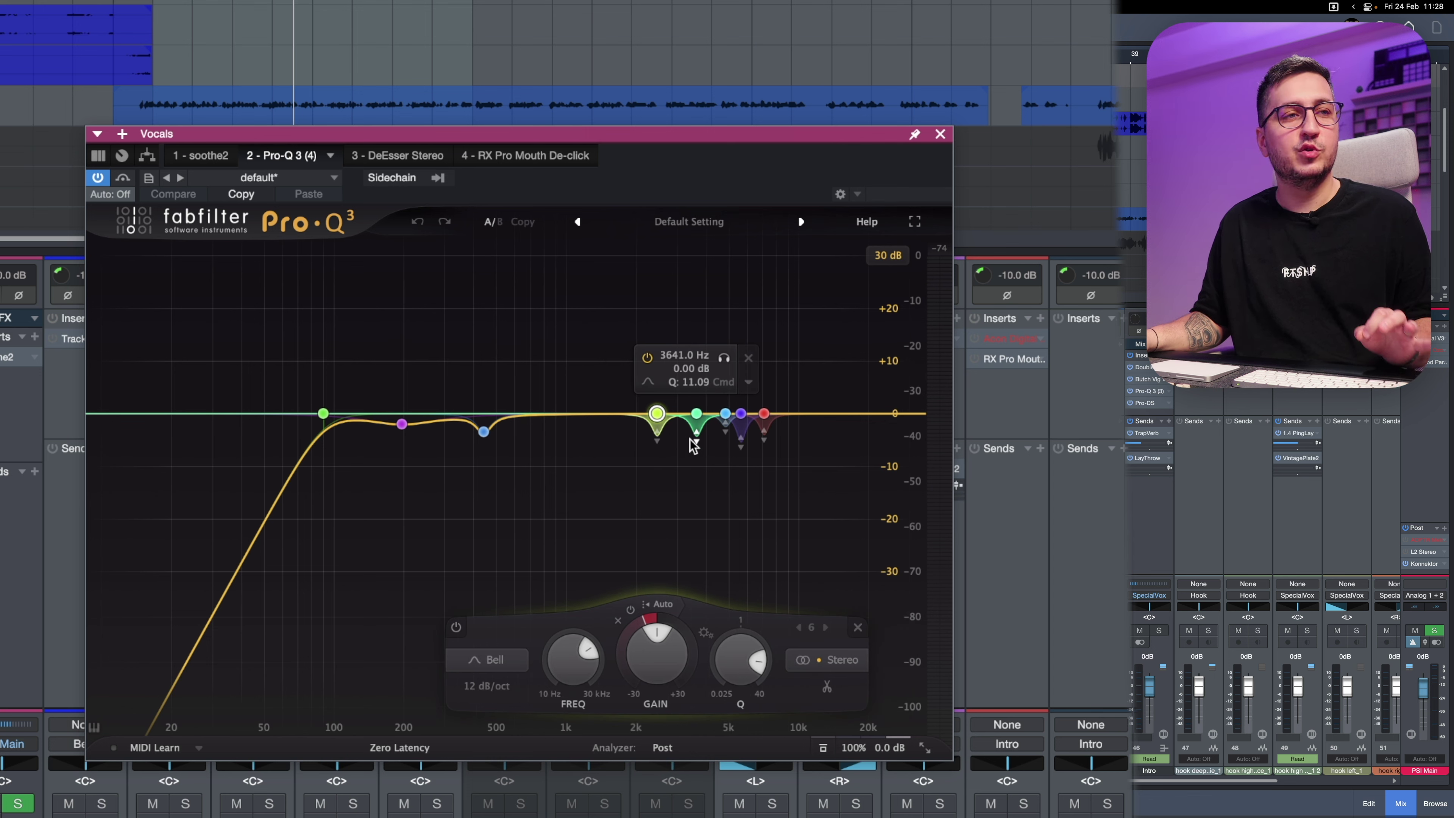
key(space)
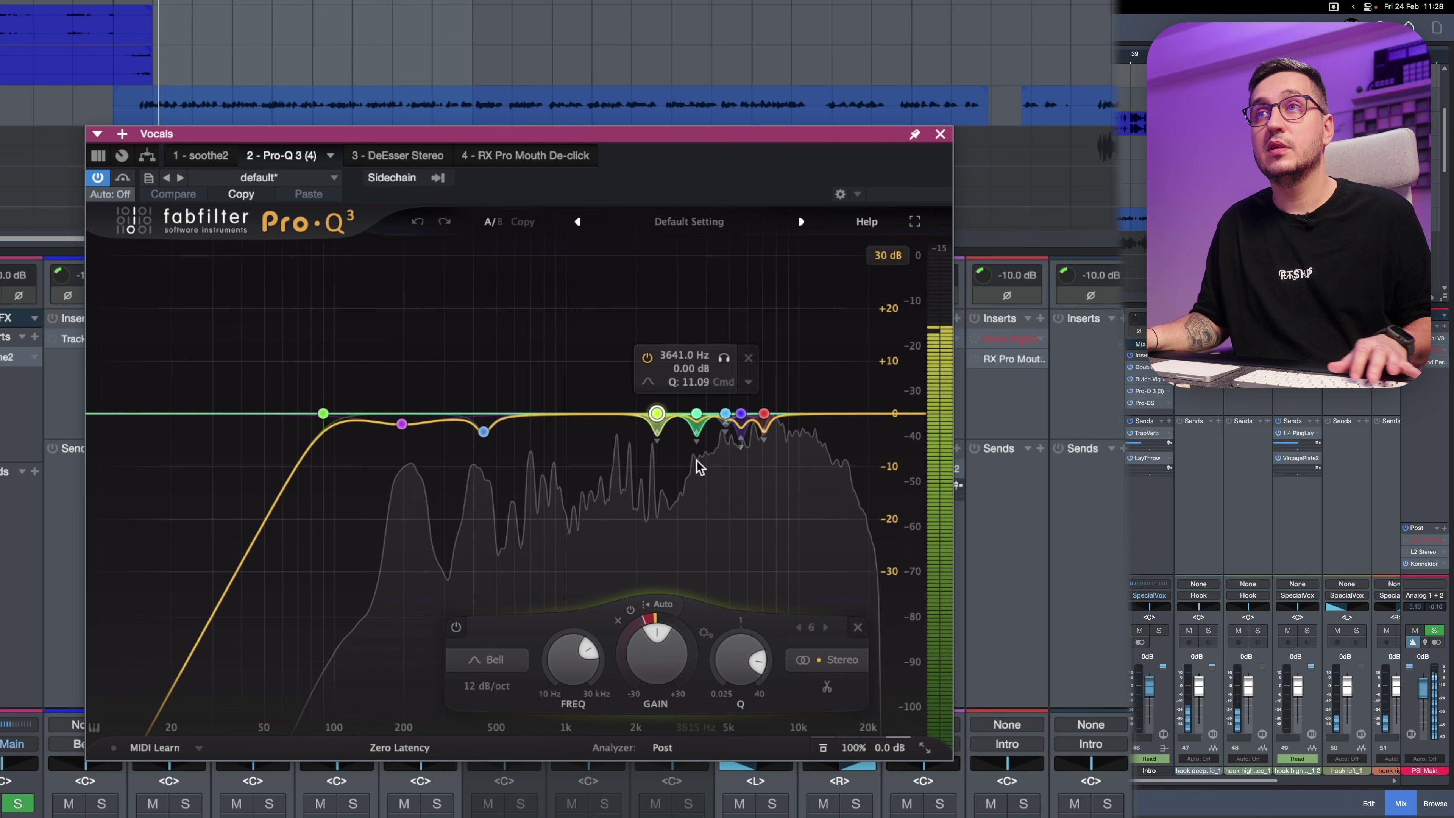
click(778, 413)
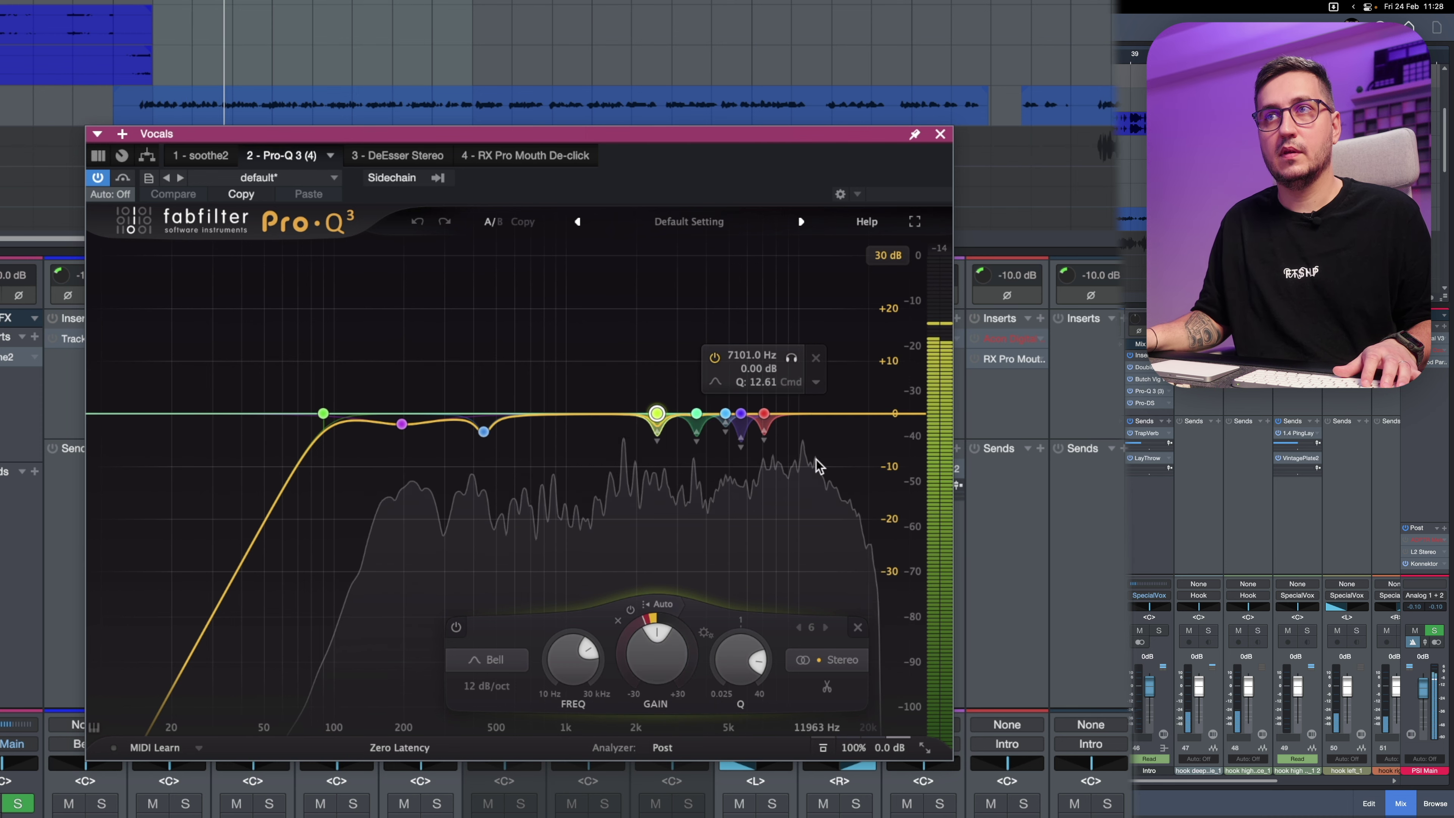
Close Pro-Q 3, view the DeEsser on the Vocals bus, and close it.
click(940, 133)
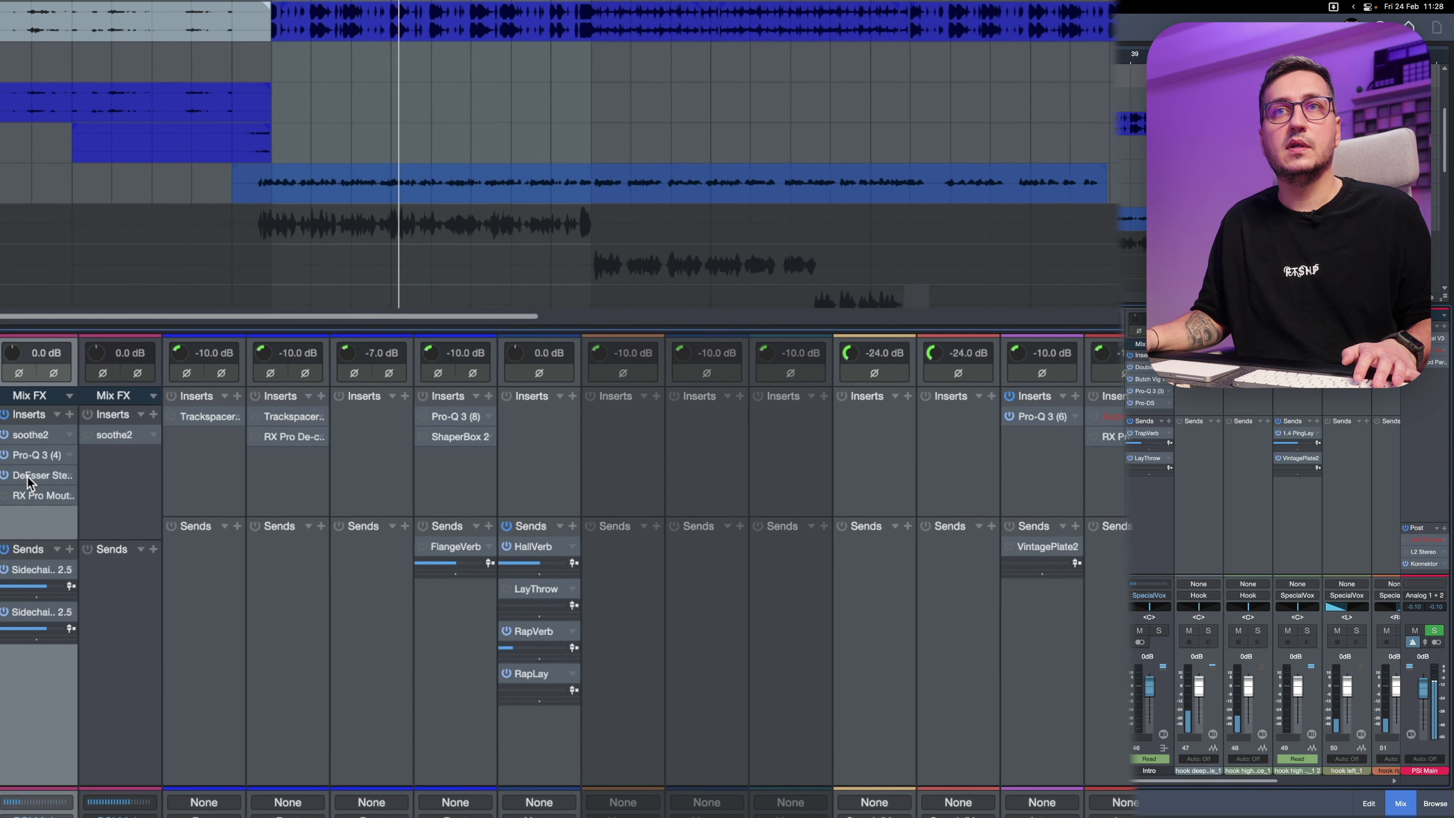
click(115, 526)
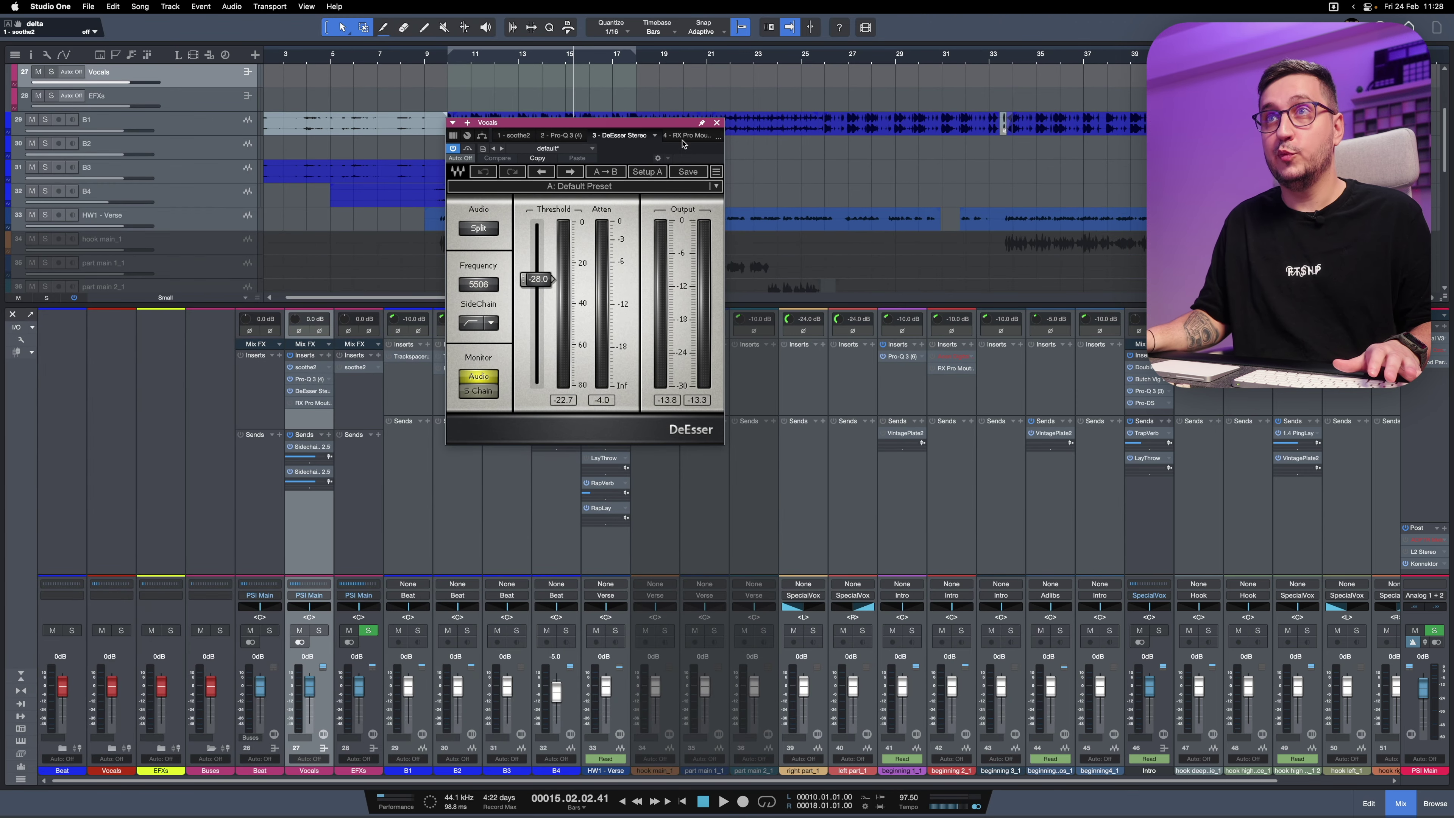
click(716, 124)
Open Trackspacer on the B1 track and reposition its window over the middle of the mixer.
click(408, 398)
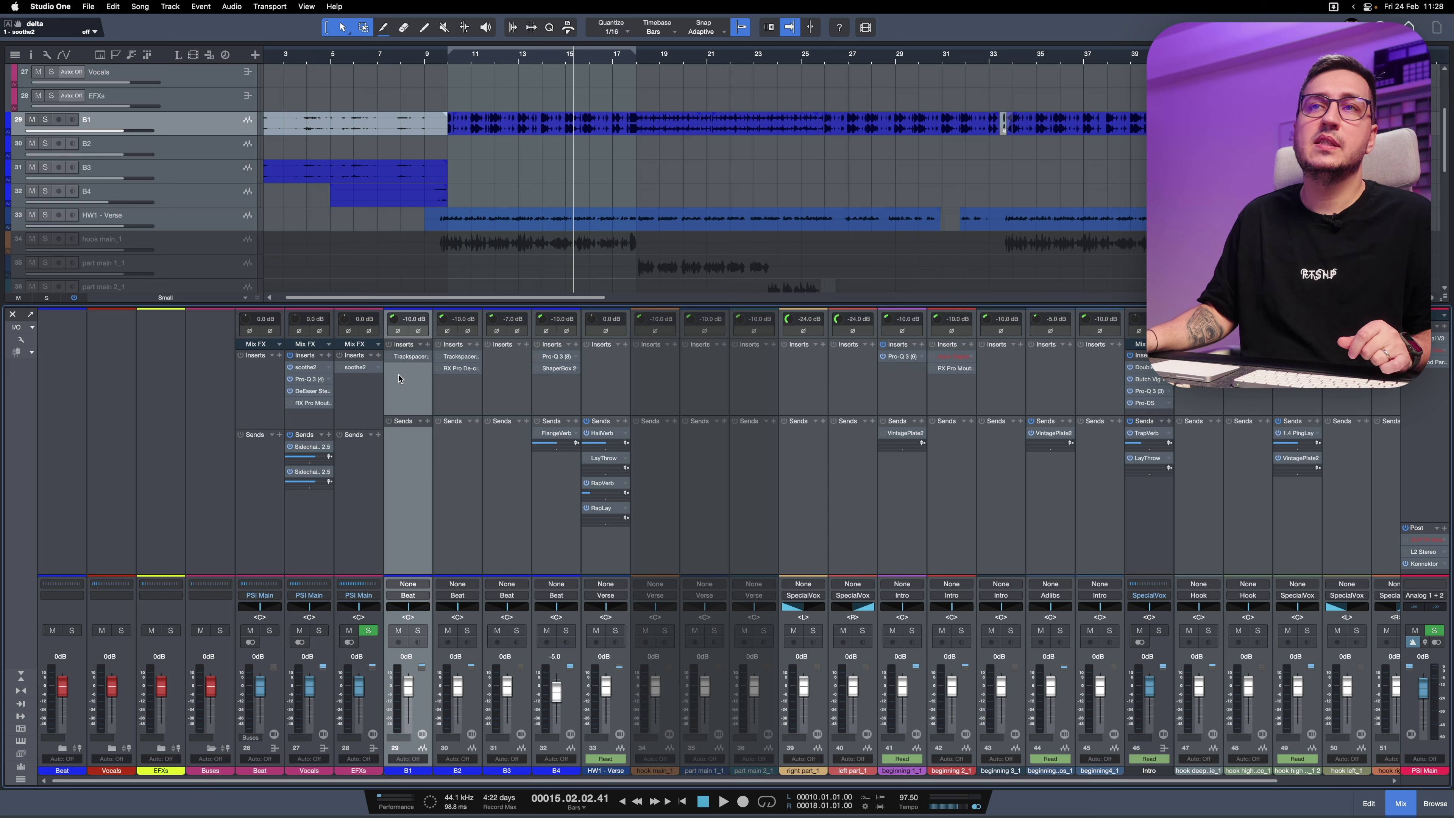
click(410, 361)
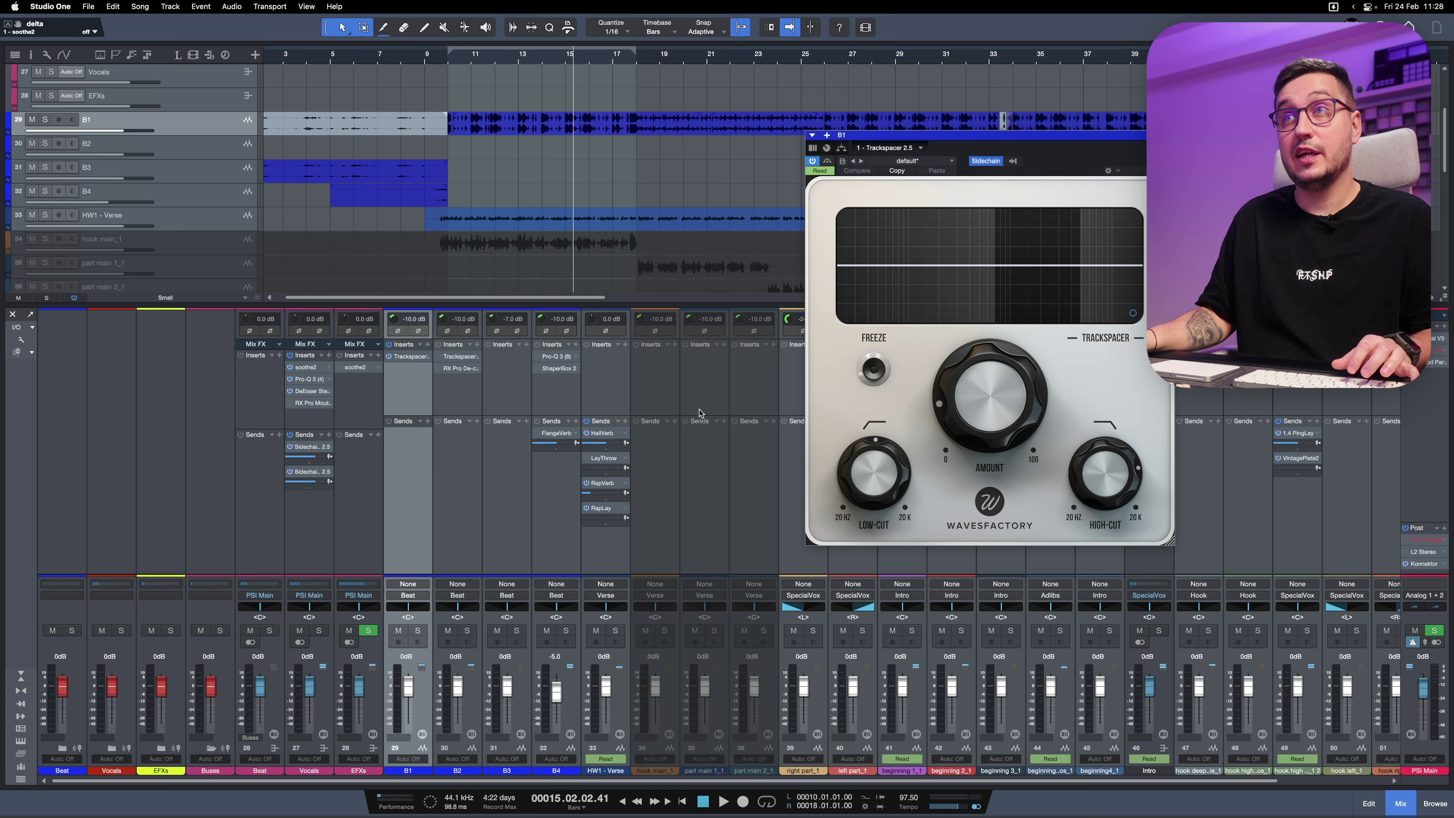
drag(1048, 144, 700, 247)
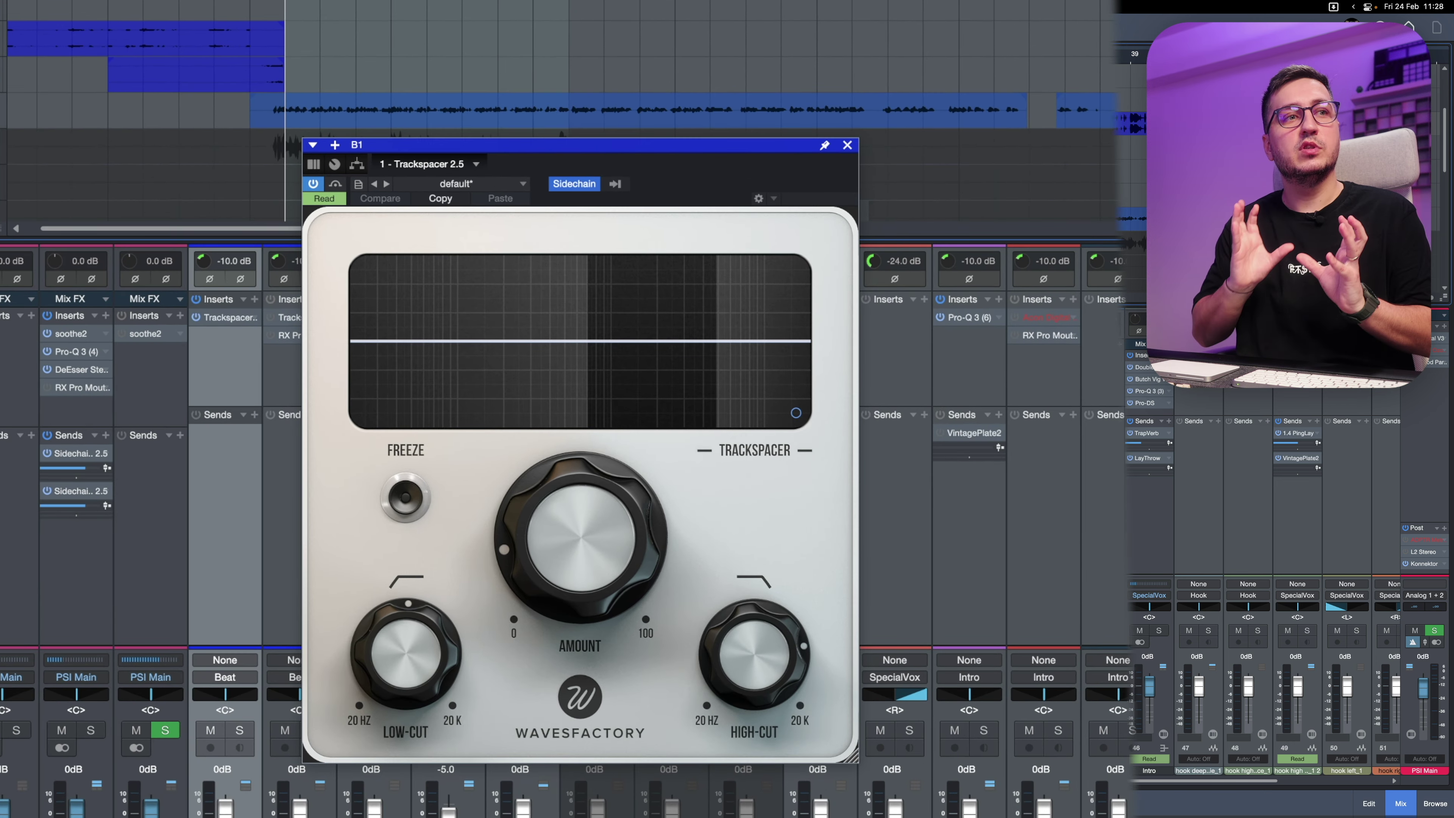
Examine B1's Trackspacer ducking during playback, temporarily raising the Amount to 84.6%, and close the plug-in.
key(space)
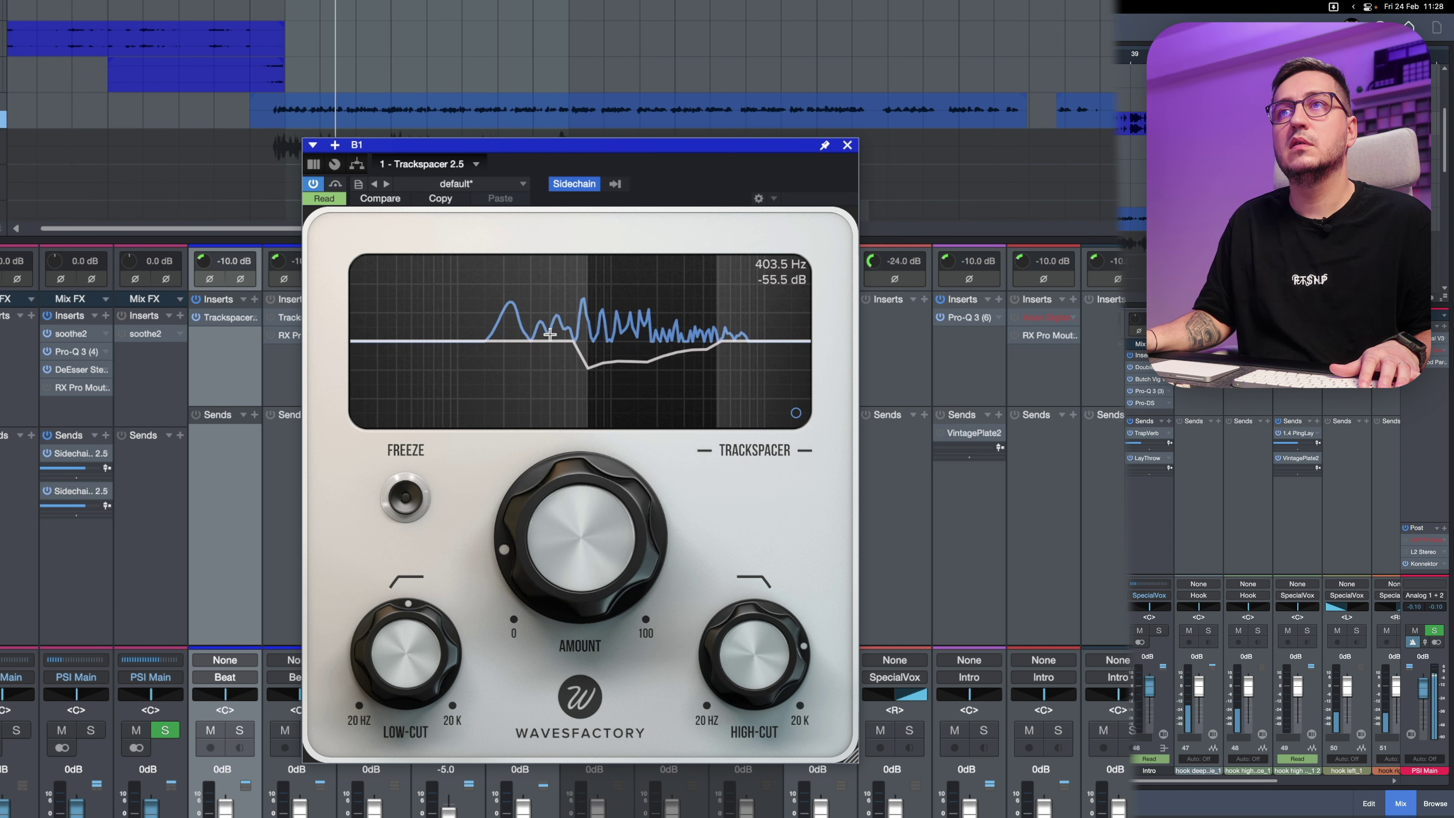
drag(549, 335, 627, 257)
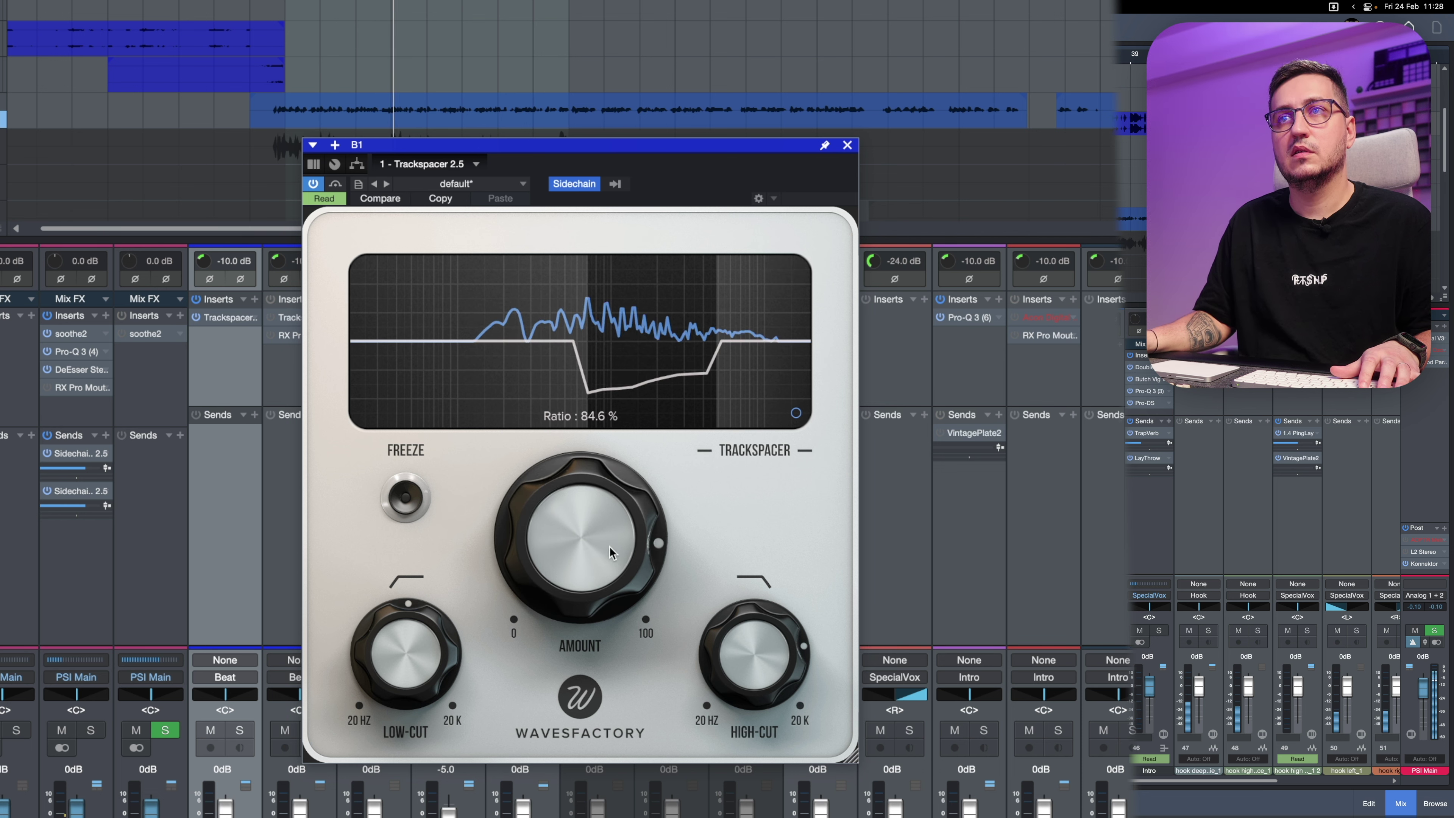
key(space)
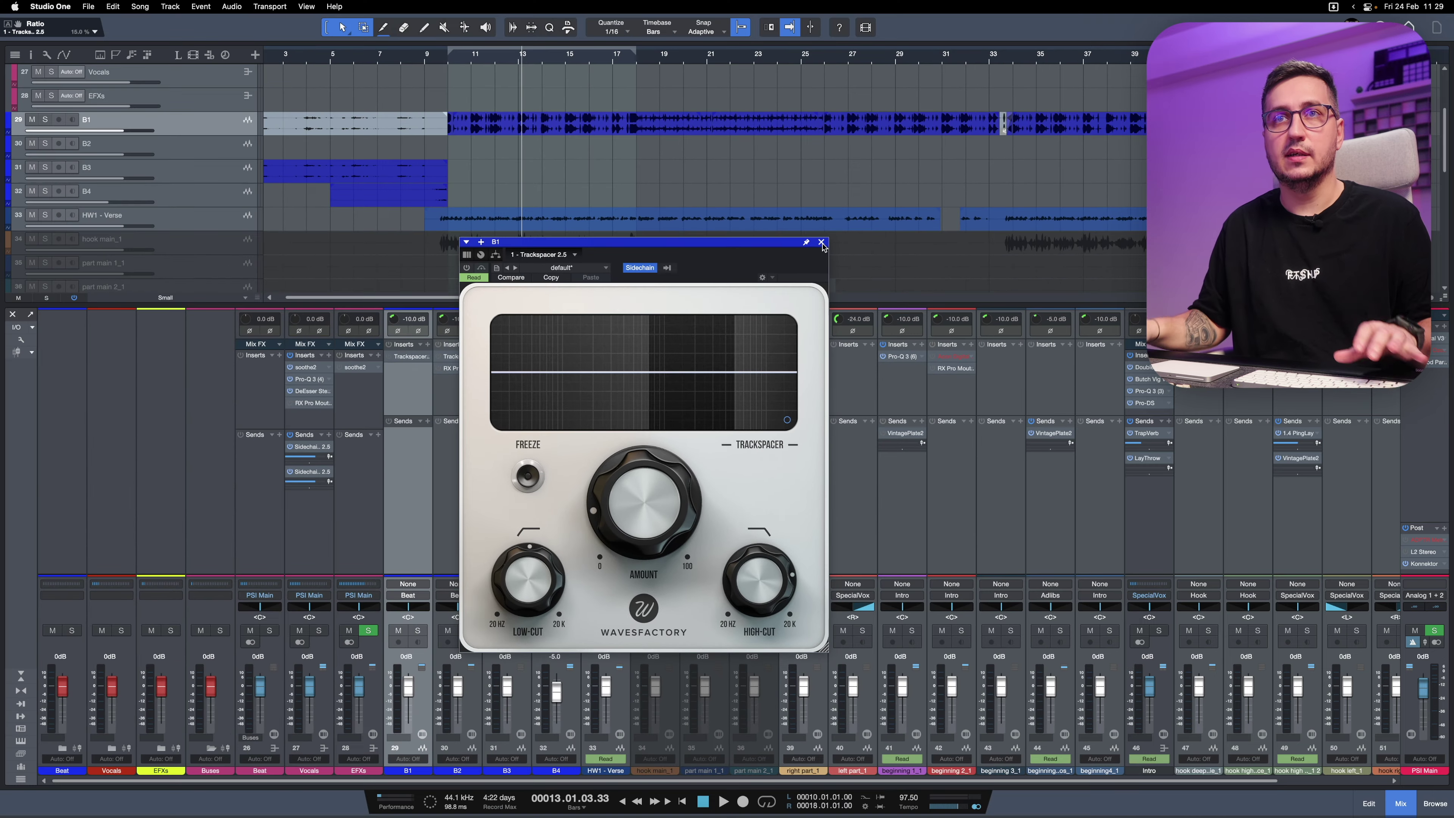
click(820, 160)
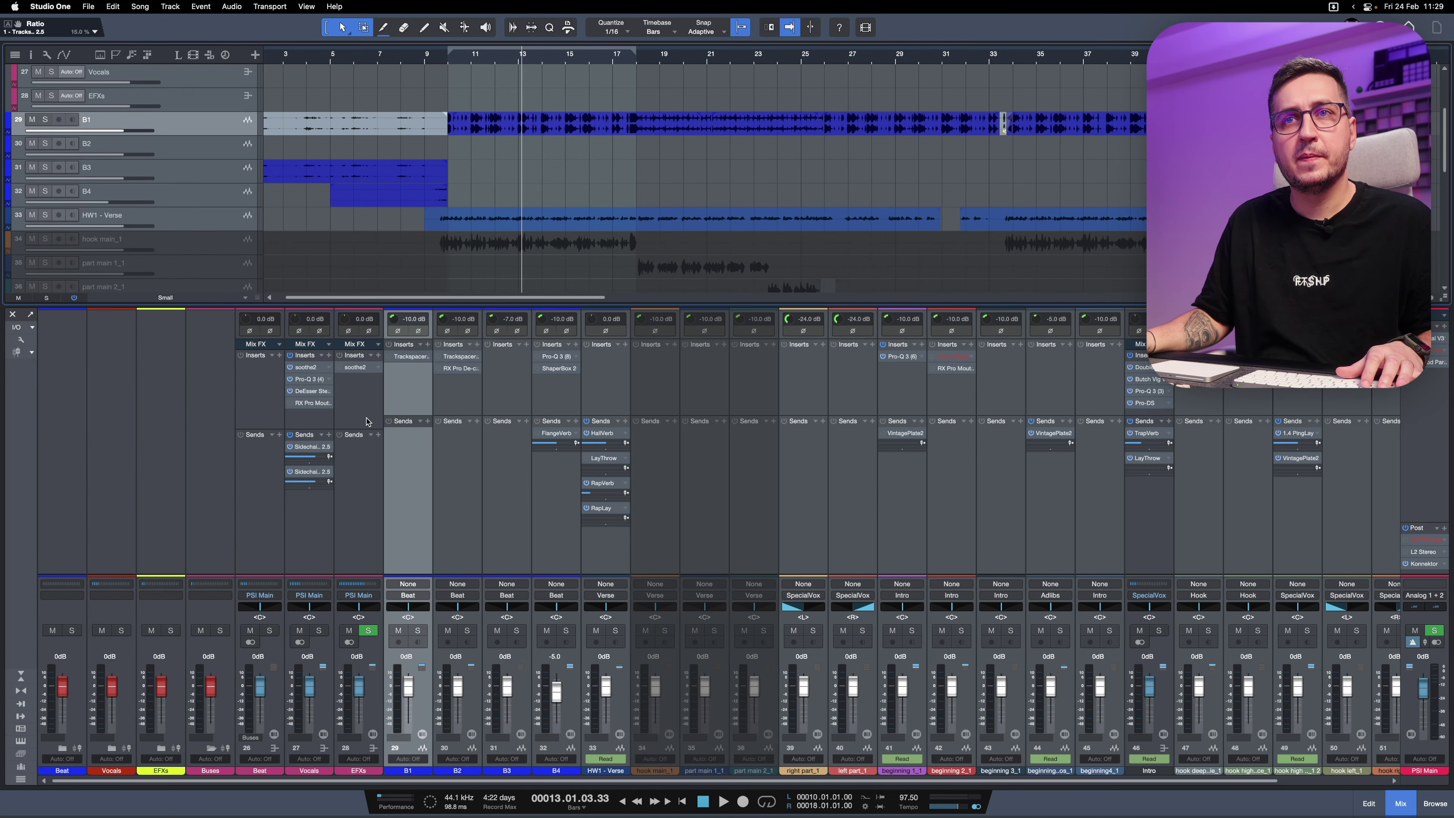
Open soothe2 on the EFXs bus, audition its delta signal during playback with the bus temporarily soloed, and close it.
double_click(355, 368)
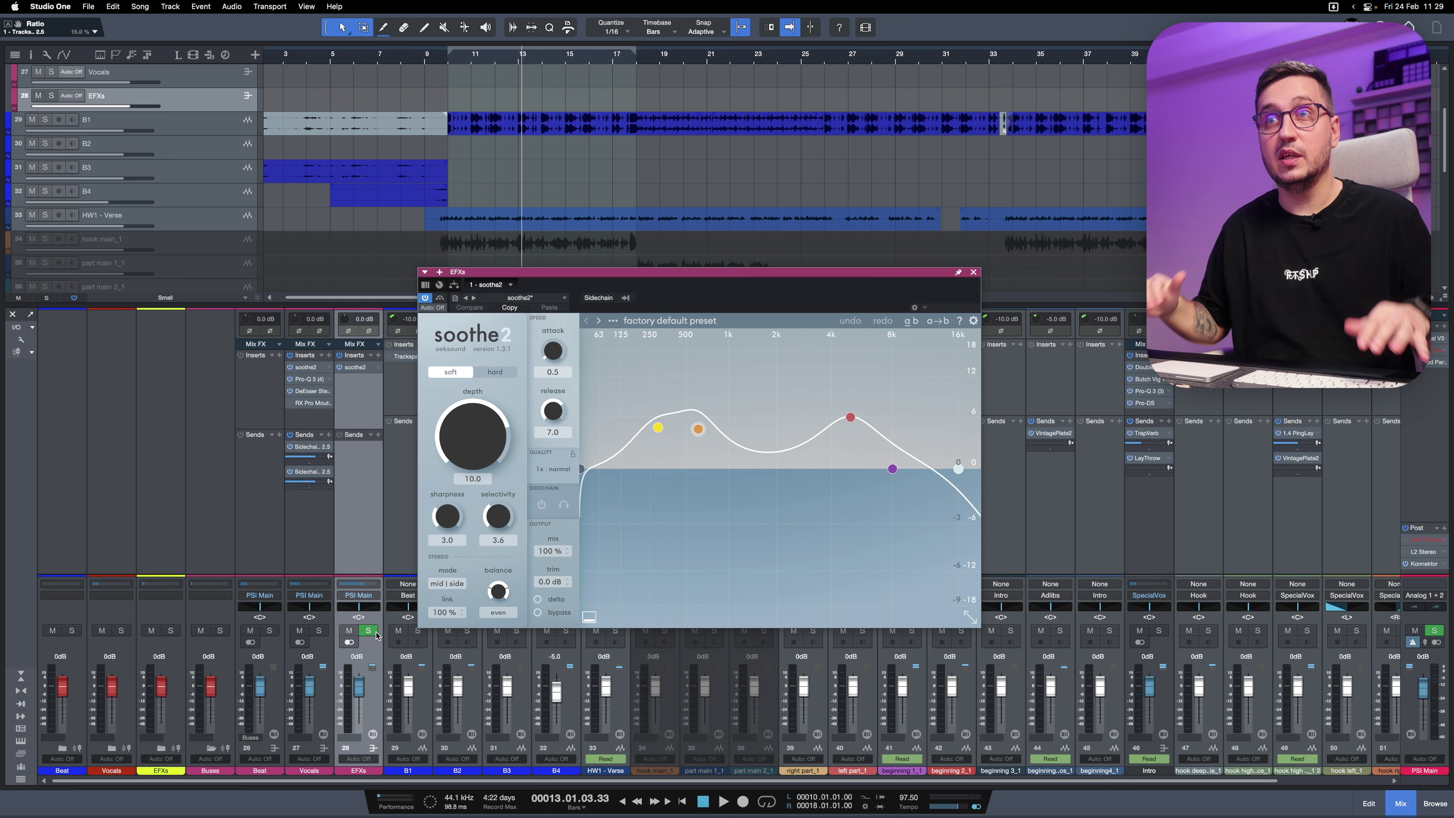
key(space)
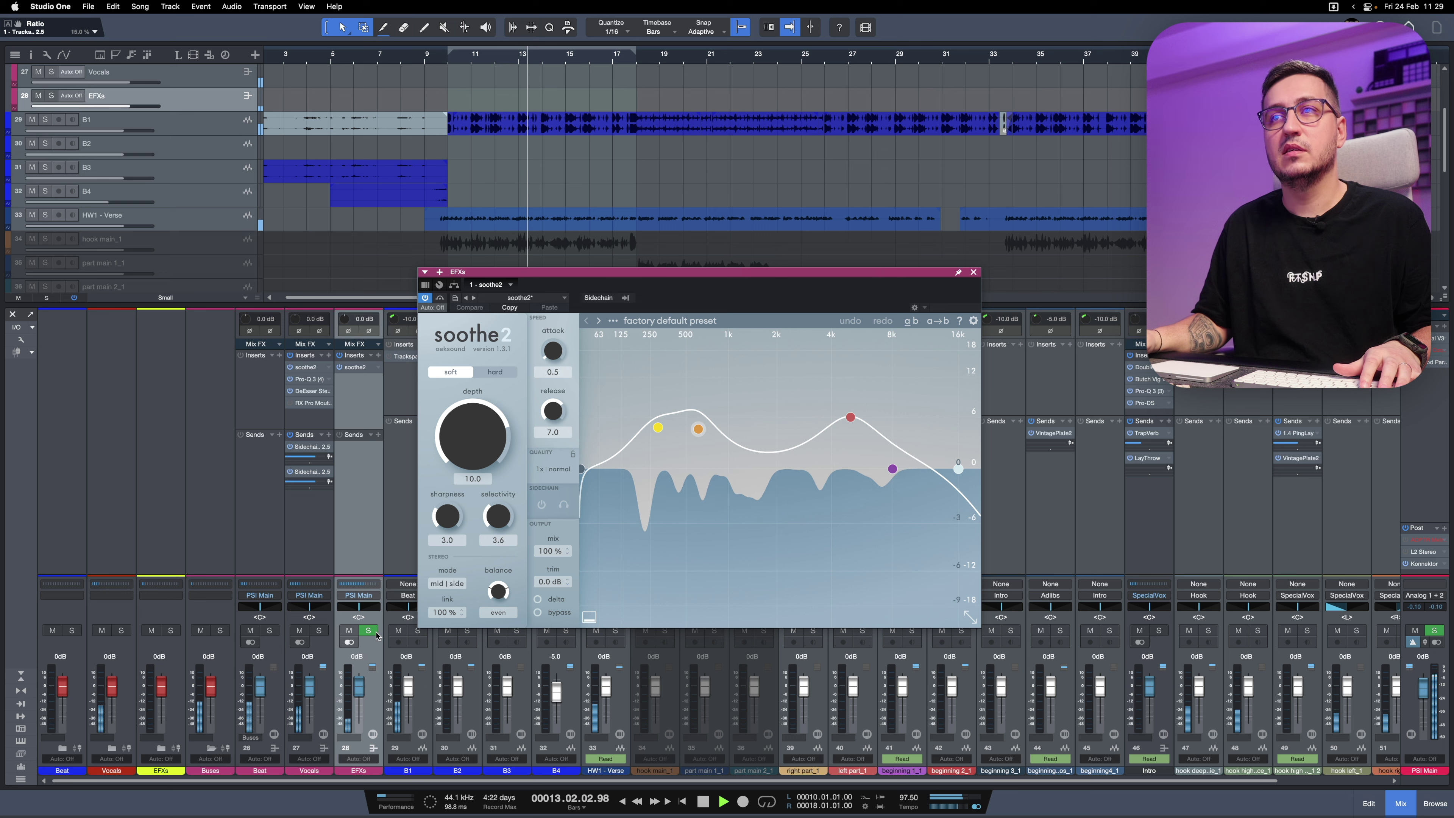
click(375, 633)
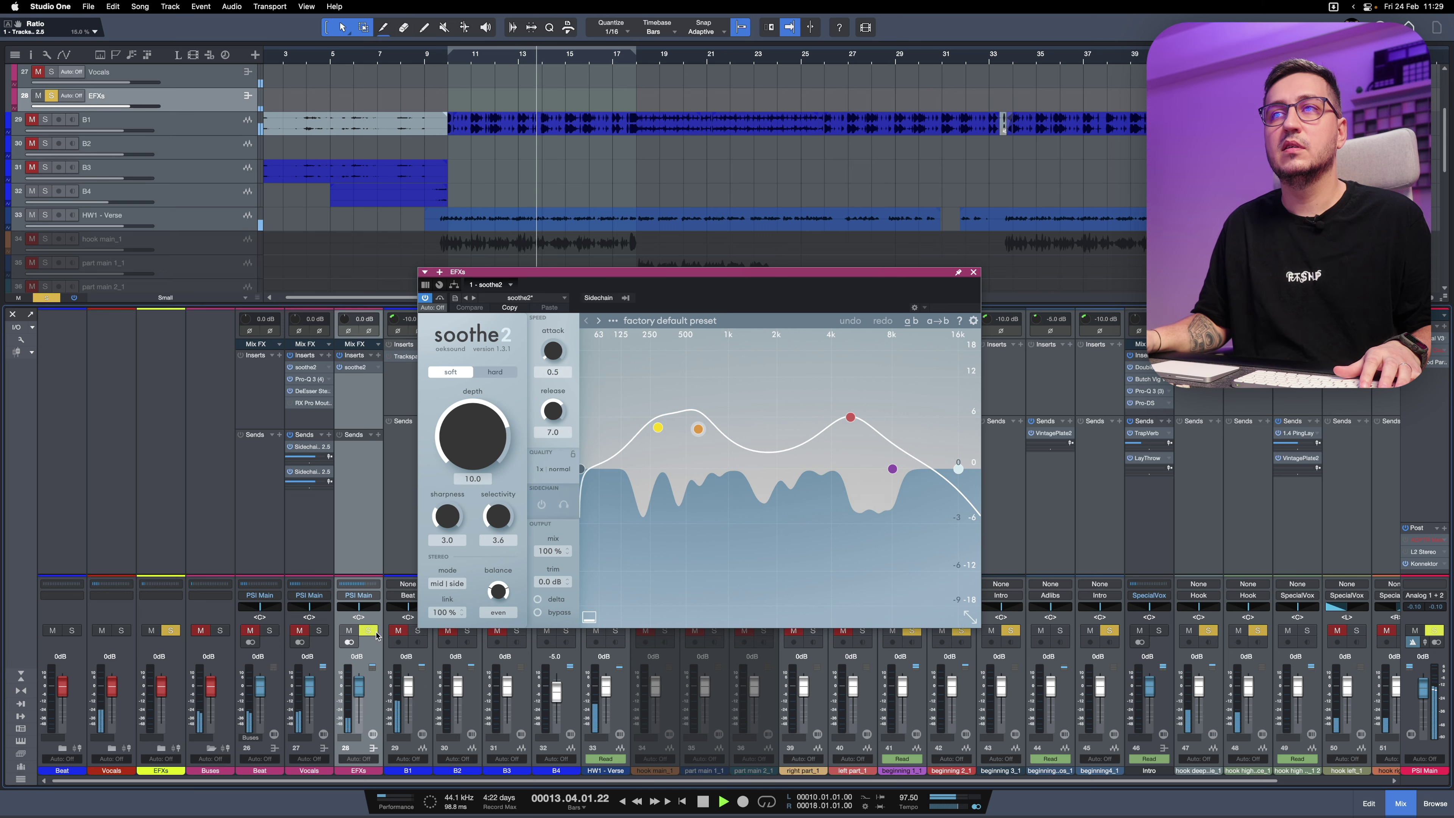
click(538, 599)
click(537, 599)
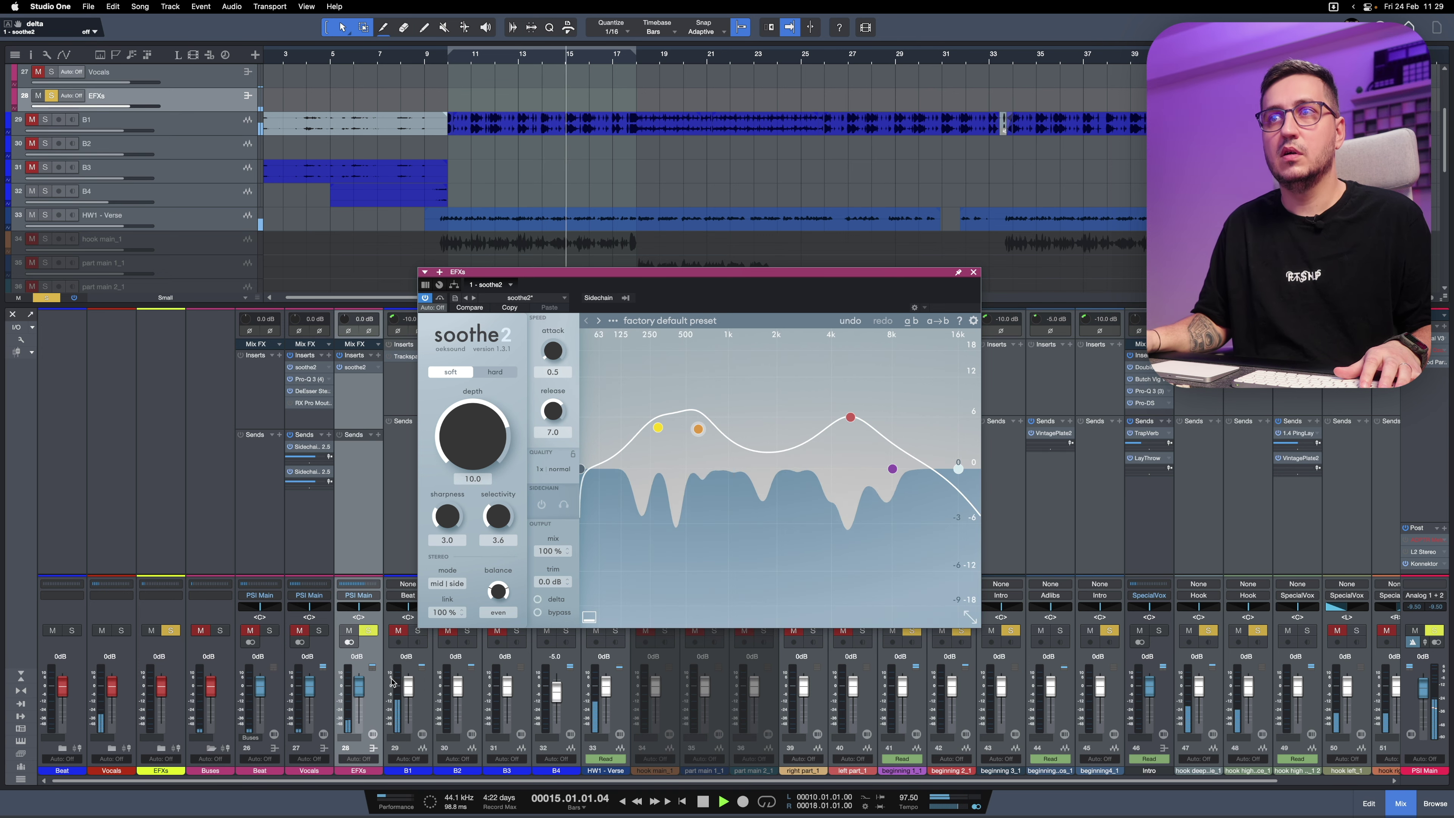
click(369, 633)
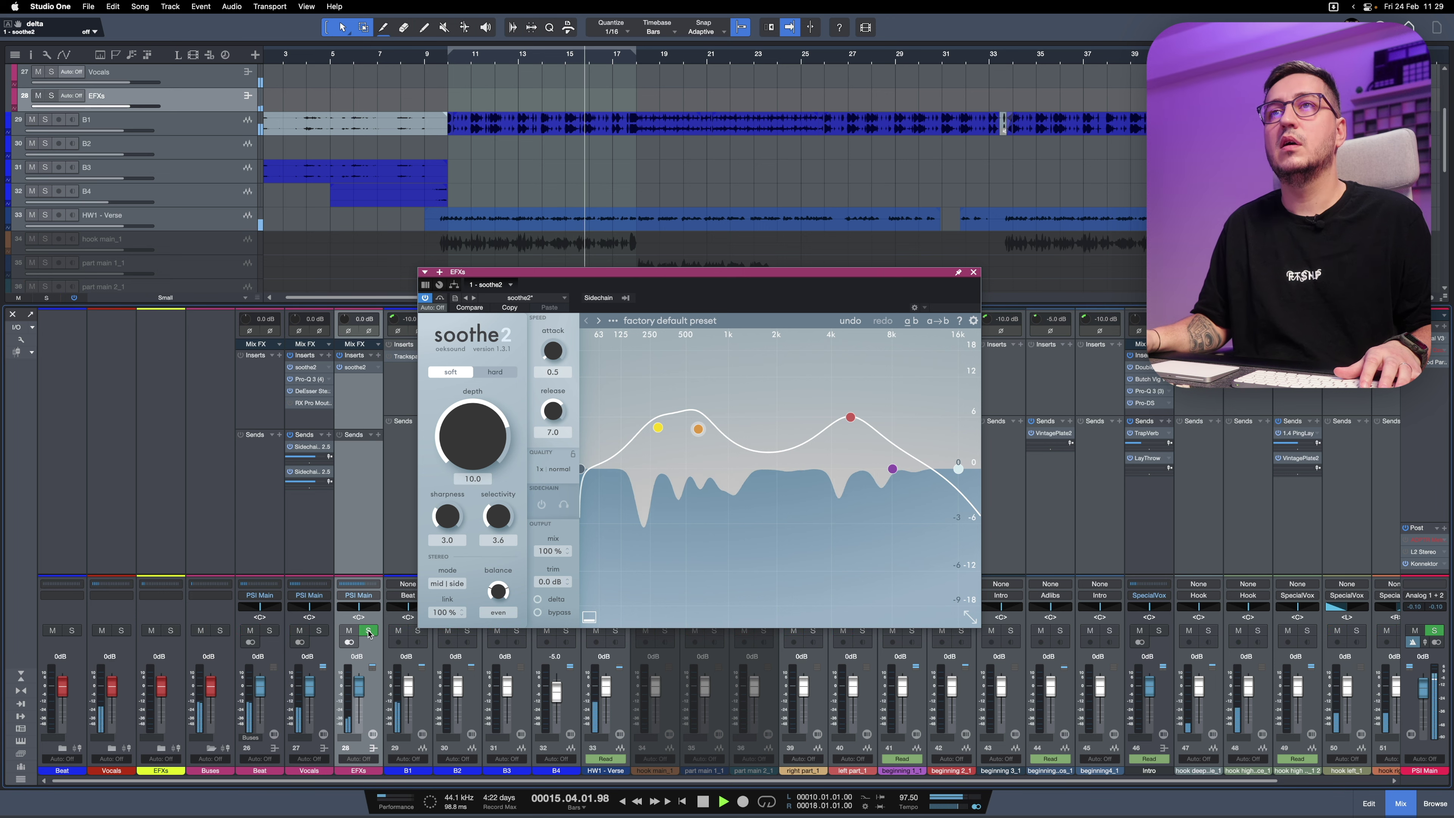
click(973, 272)
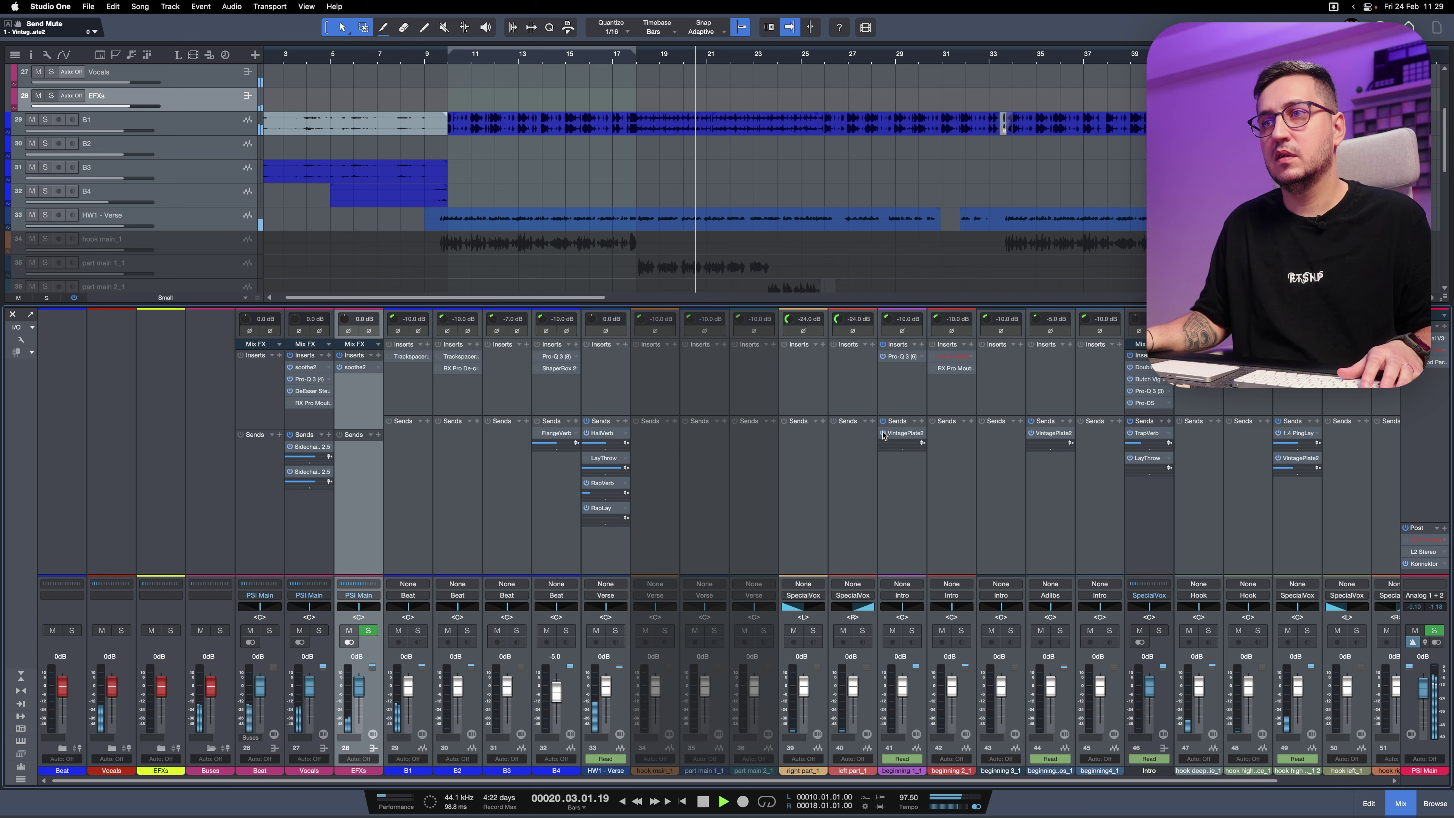
scroll(871, 531, right, 3)
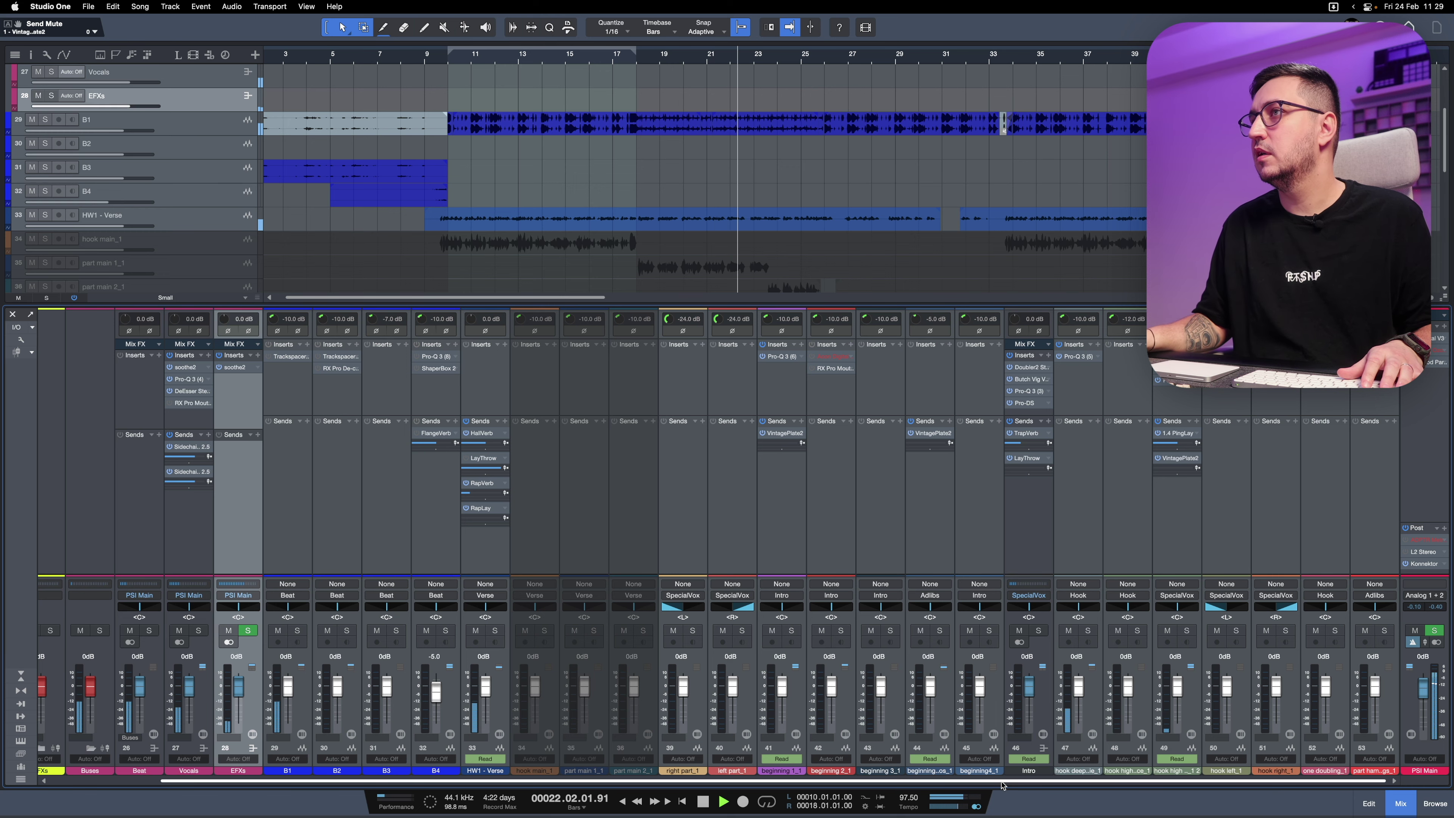
scroll(1002, 784, left, 3)
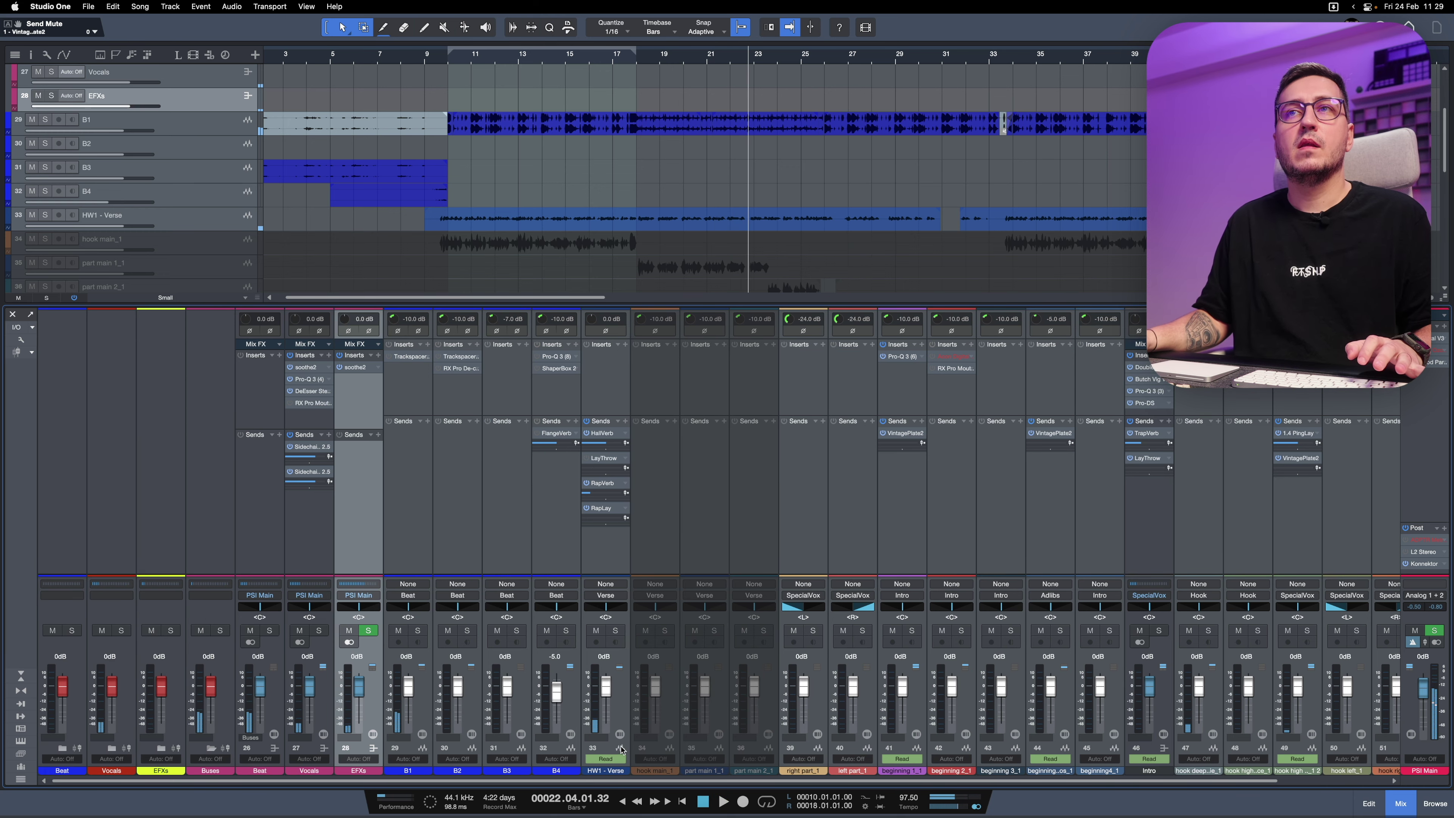